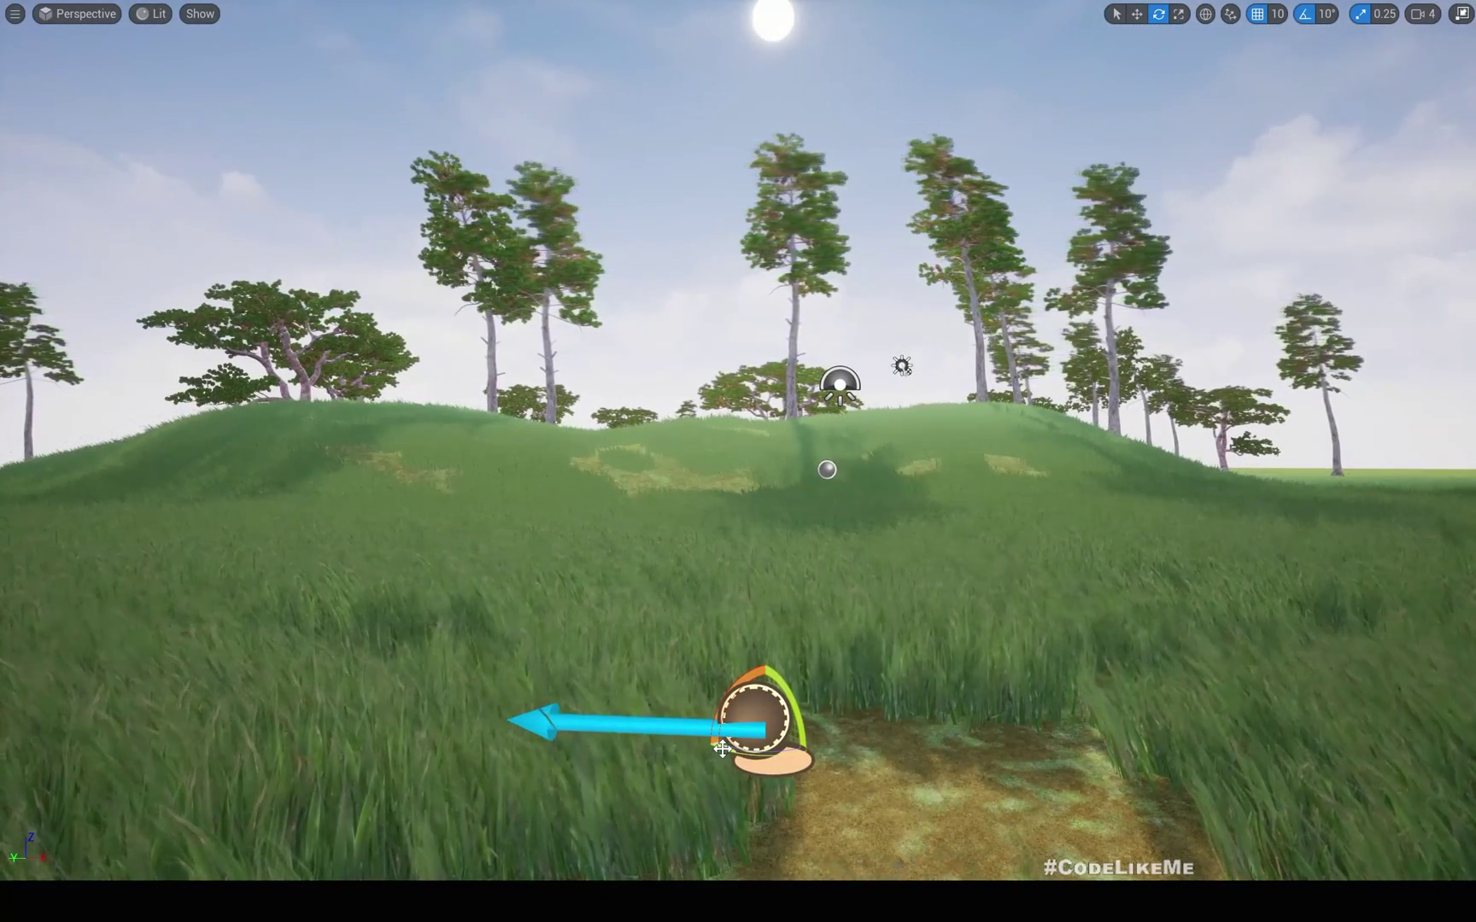
- Rotate the WindController arrow so the wind blows right, then leave immersive mode
{"action": "left_click_drag", "start_coordinate": [722, 749], "coordinate": [741, 829]}
{"action": "mouse_move", "coordinate": [740, 749]}
{"action": "left_mouse_down"}
{"action": "mouse_move", "coordinate": [683, 749]}
{"action": "mouse_move", "coordinate": [777, 749]}
{"action": "mouse_move", "coordinate": [749, 752]}
{"action": "left_mouse_up"}
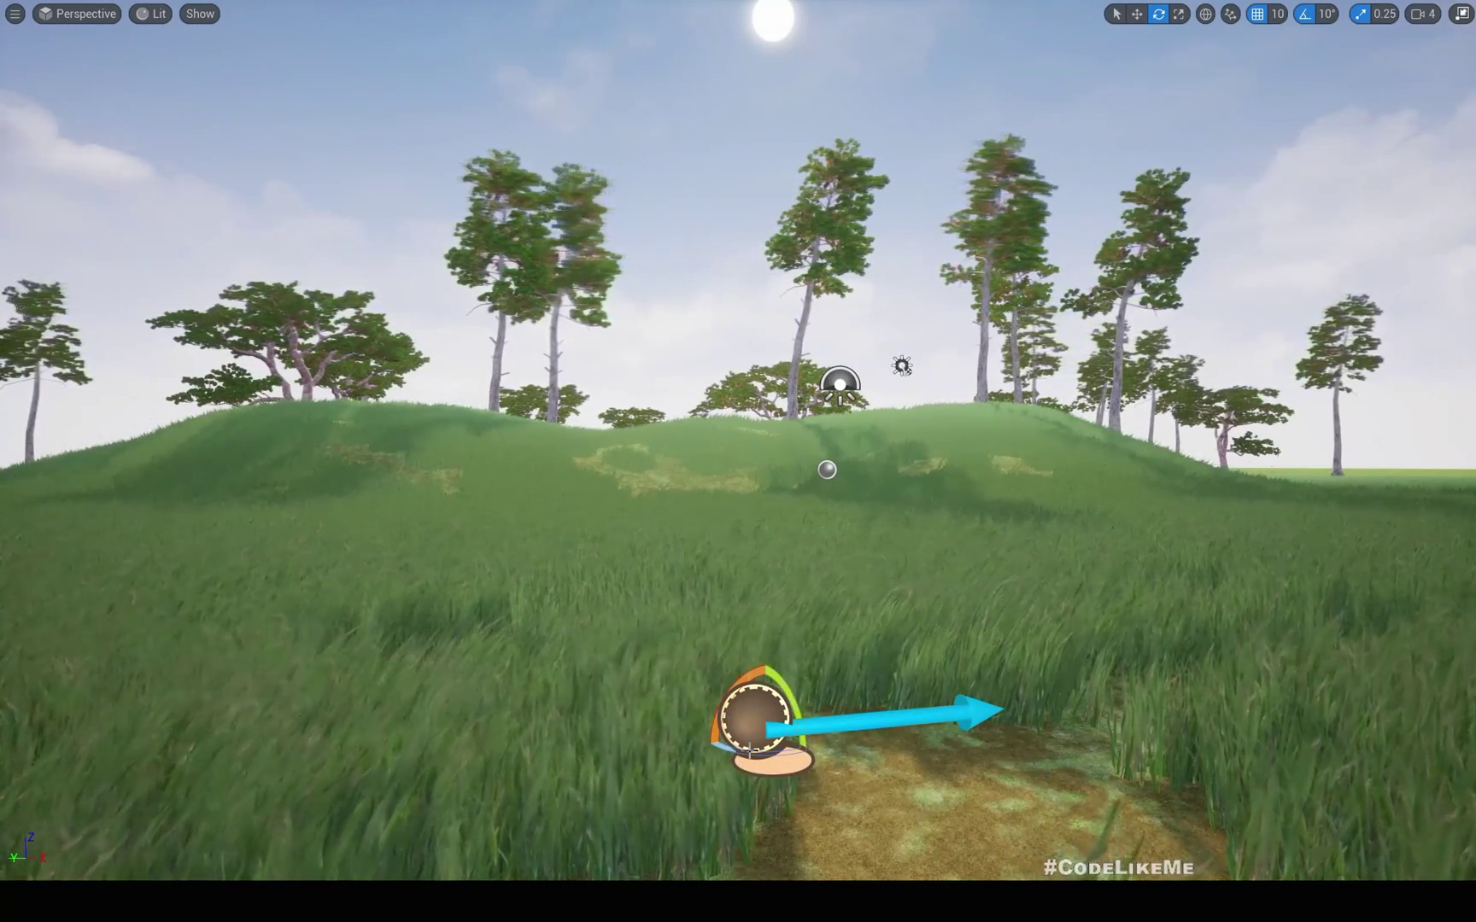
{"action": "key", "text": "F11"}
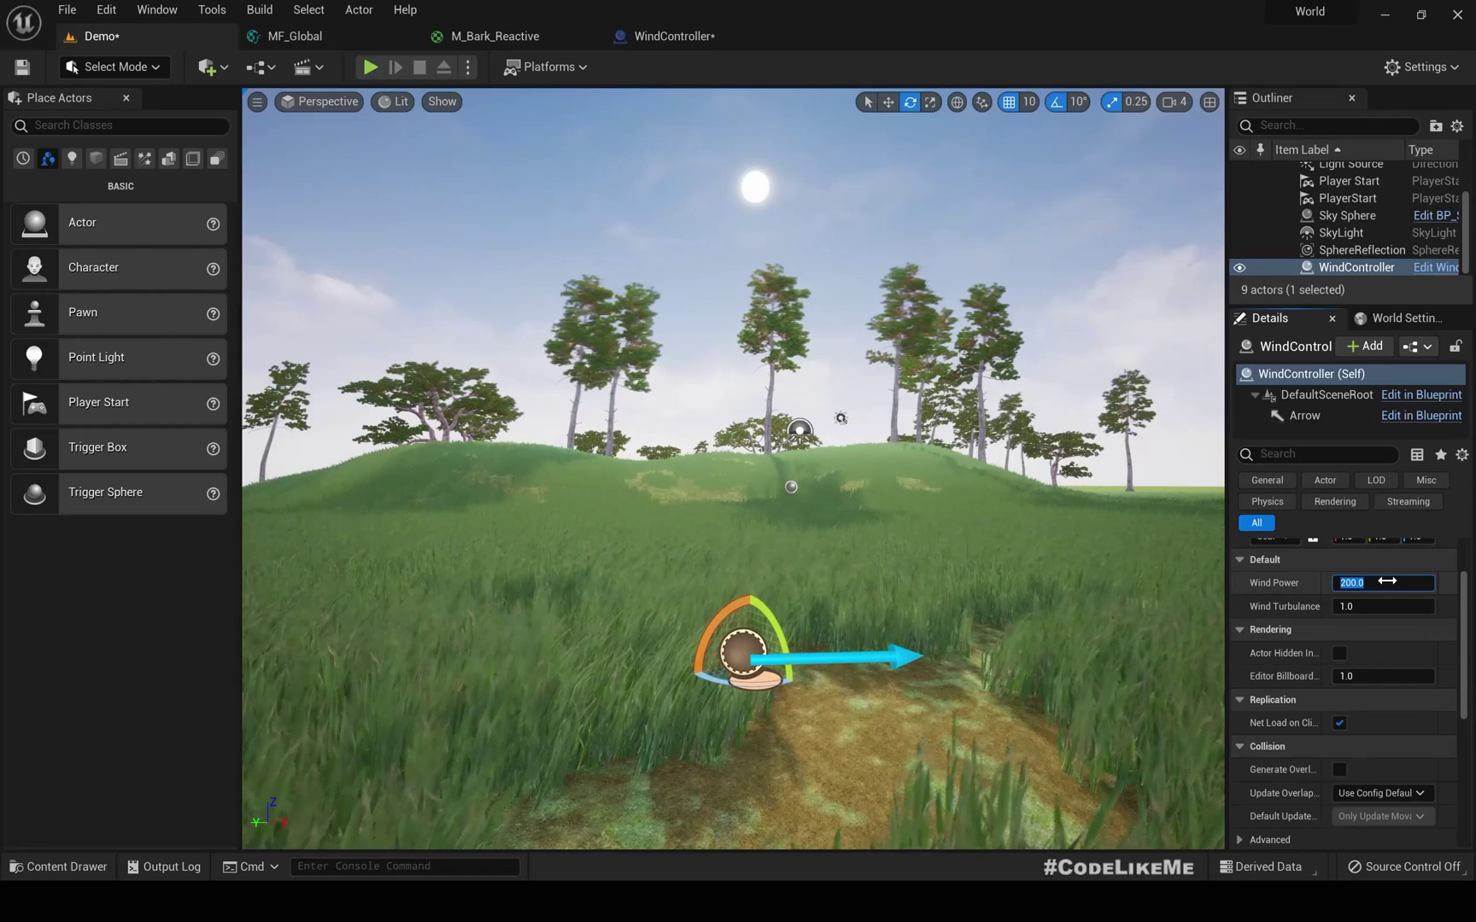
- Try Wind Power values of 0, 100 and 500, settling on 400
{"action": "type", "text": "0"}
{"action": "key", "text": "Return"}
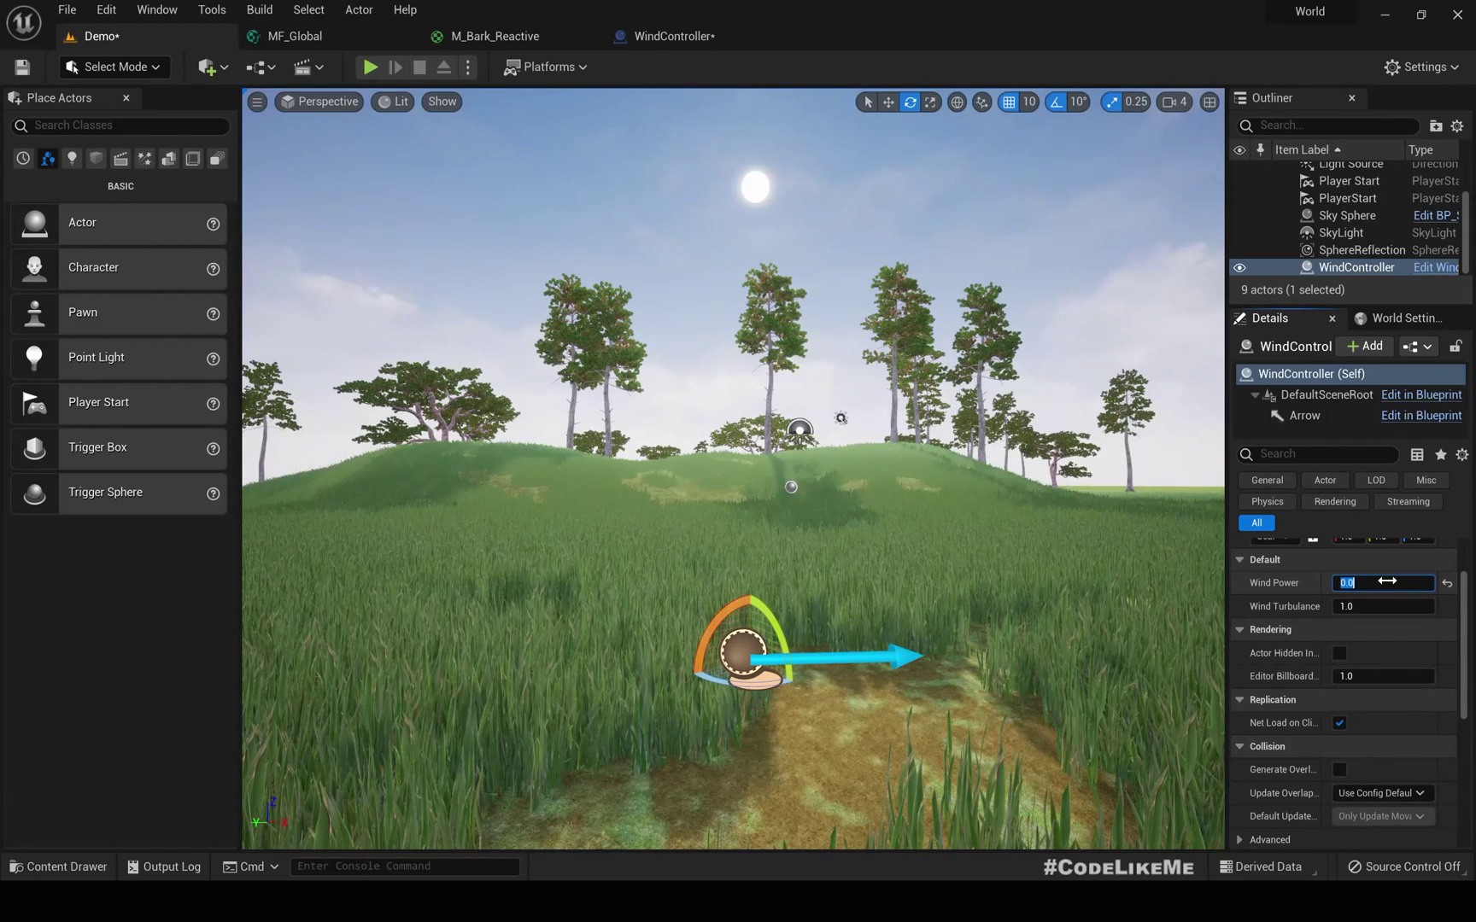
{"action": "type", "text": "100"}
{"action": "key", "text": "Return"}
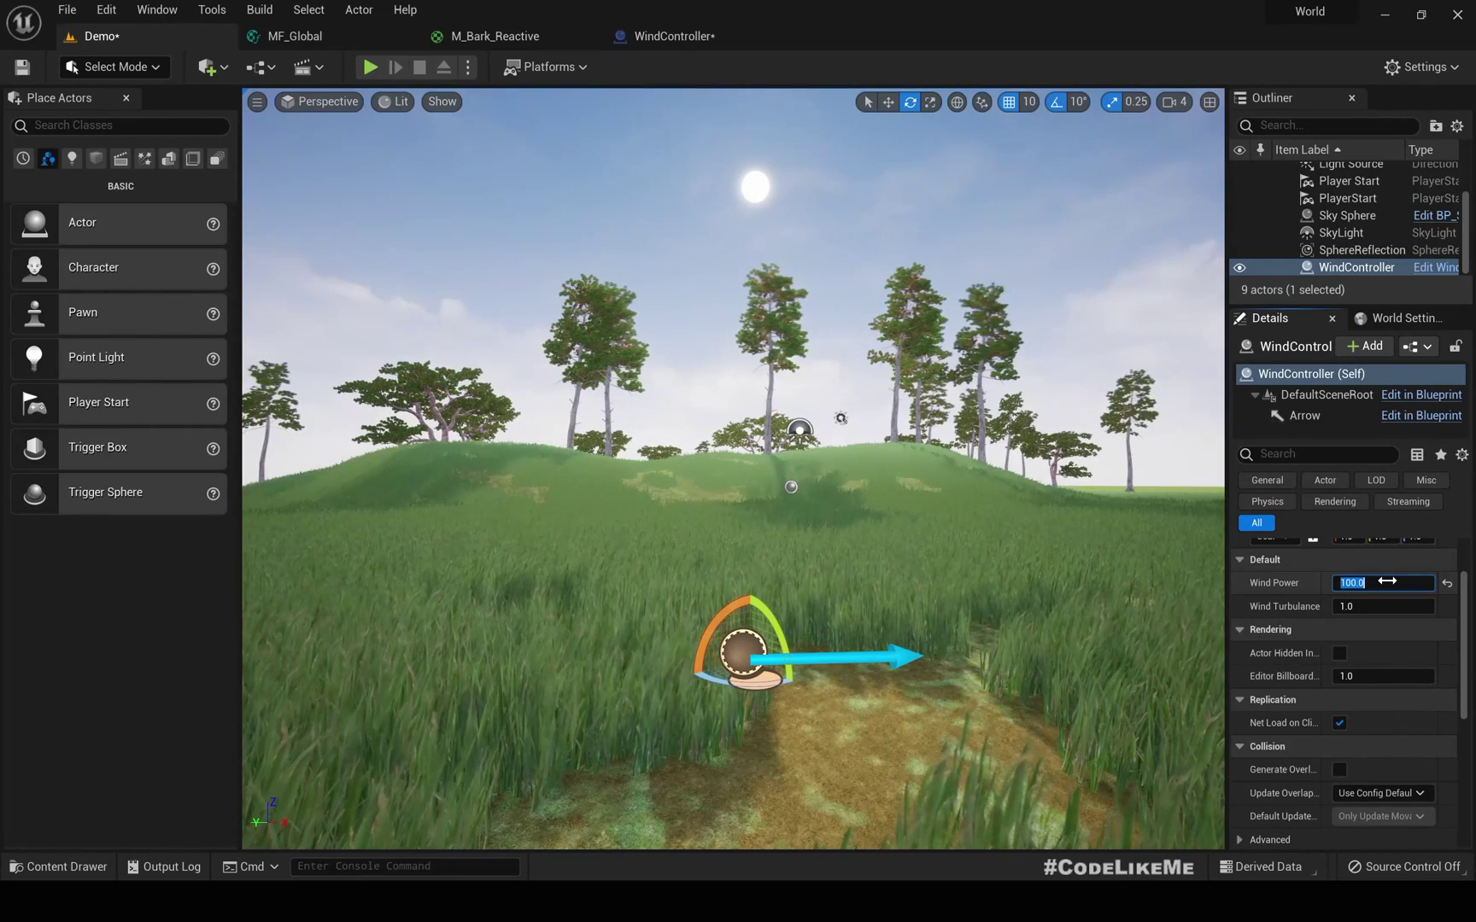
{"action": "type", "text": "500"}
{"action": "key", "text": "Return"}
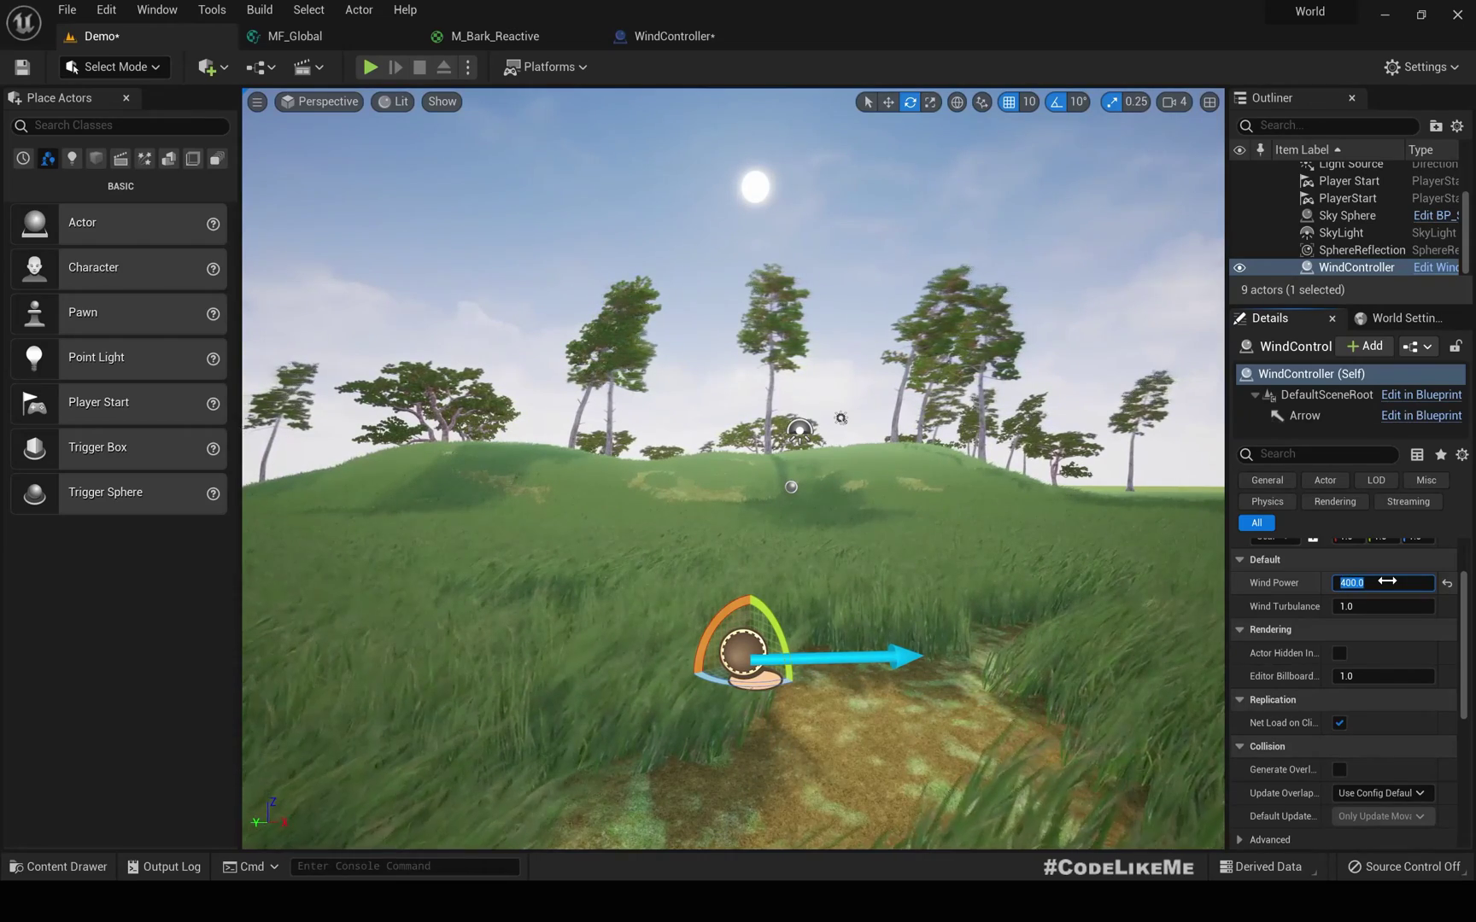
{"action": "key", "text": "Return"}
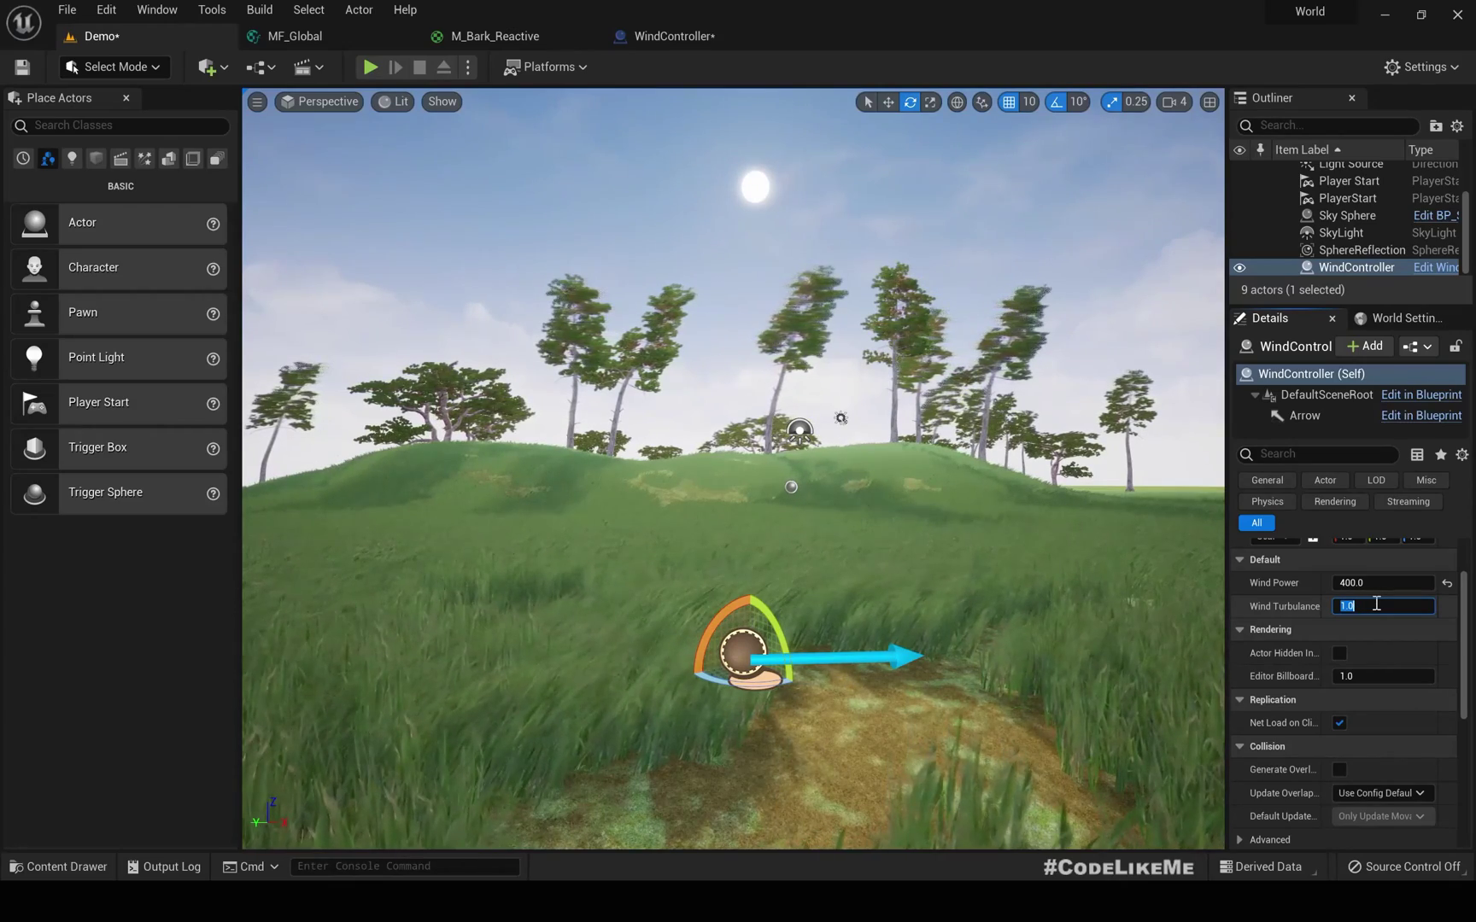
- Try Wind Turbulence values of 4, 3 and 2, ending back at 4
{"action": "left_click", "coordinate": [1376, 603]}
{"action": "type", "text": "4"}
{"action": "key", "text": "Return"}
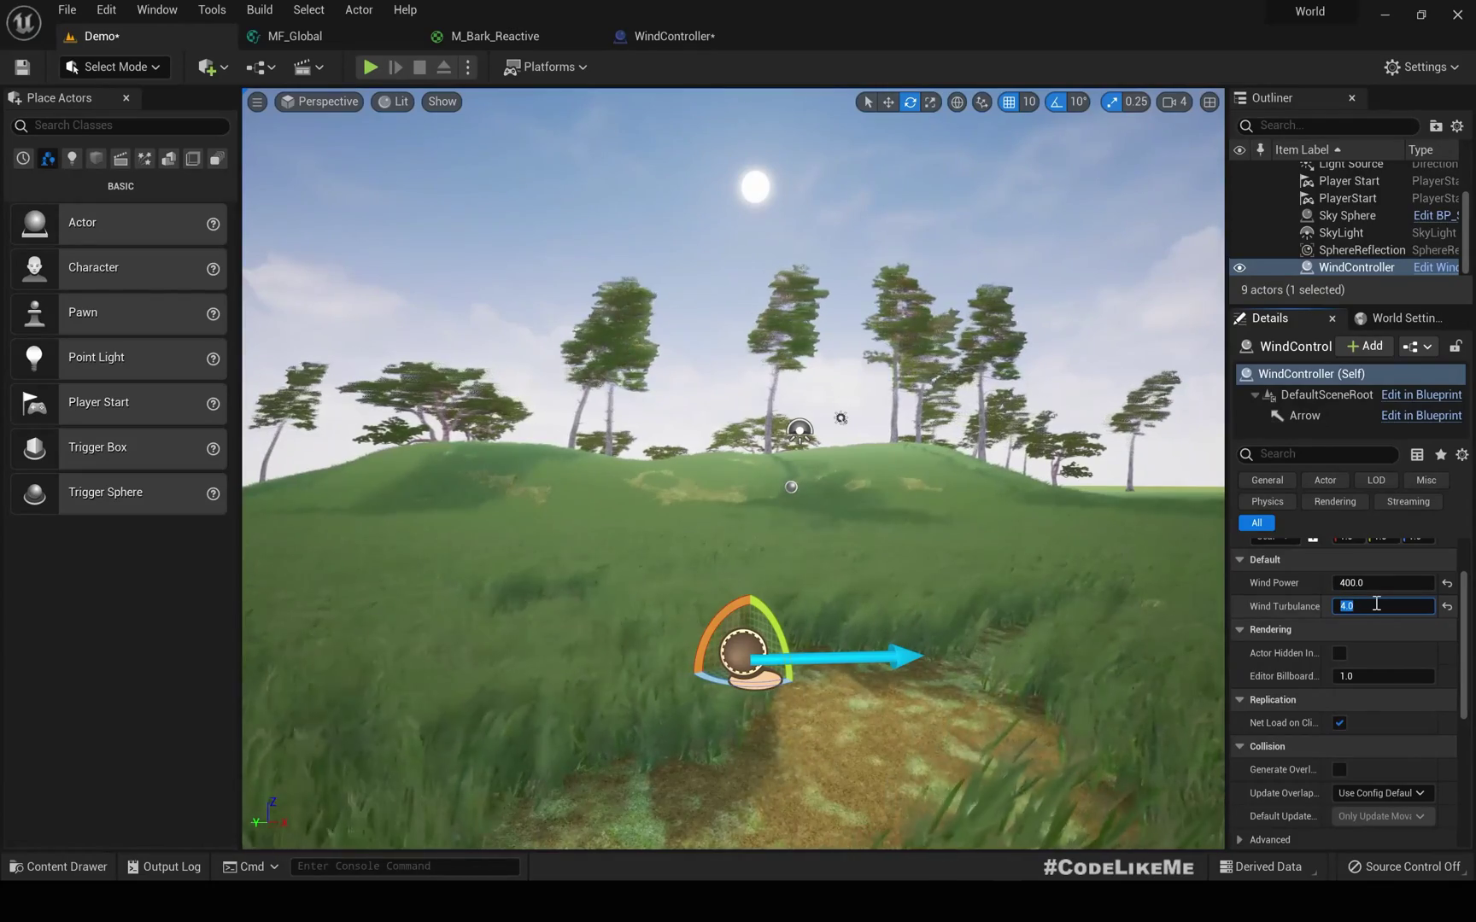
{"action": "type", "text": "3"}
{"action": "key", "text": "Return"}
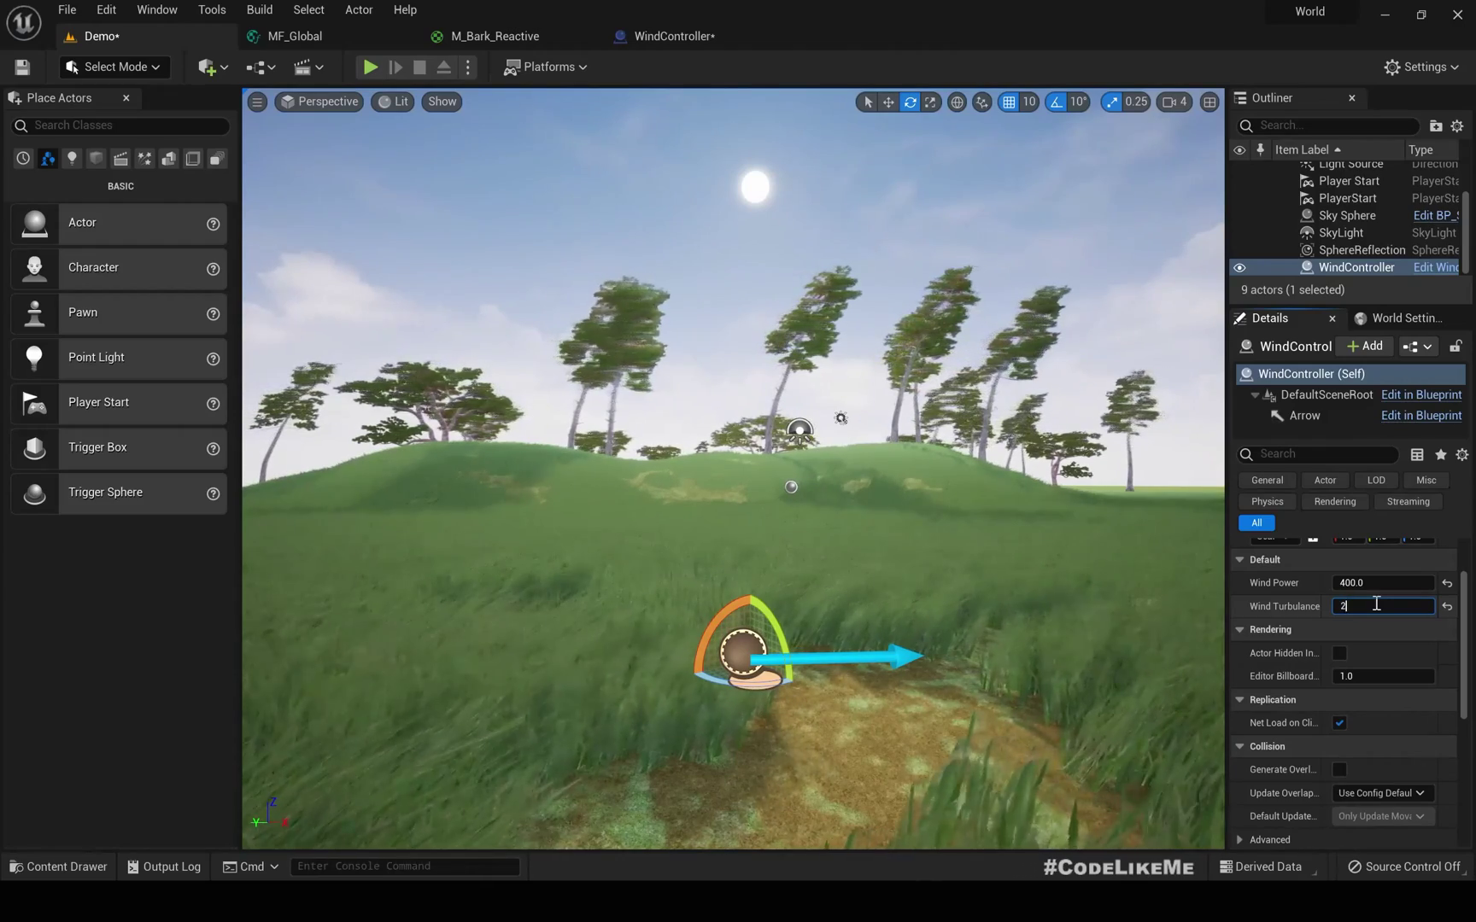
{"action": "type", "text": "2"}
{"action": "key", "text": "Return"}
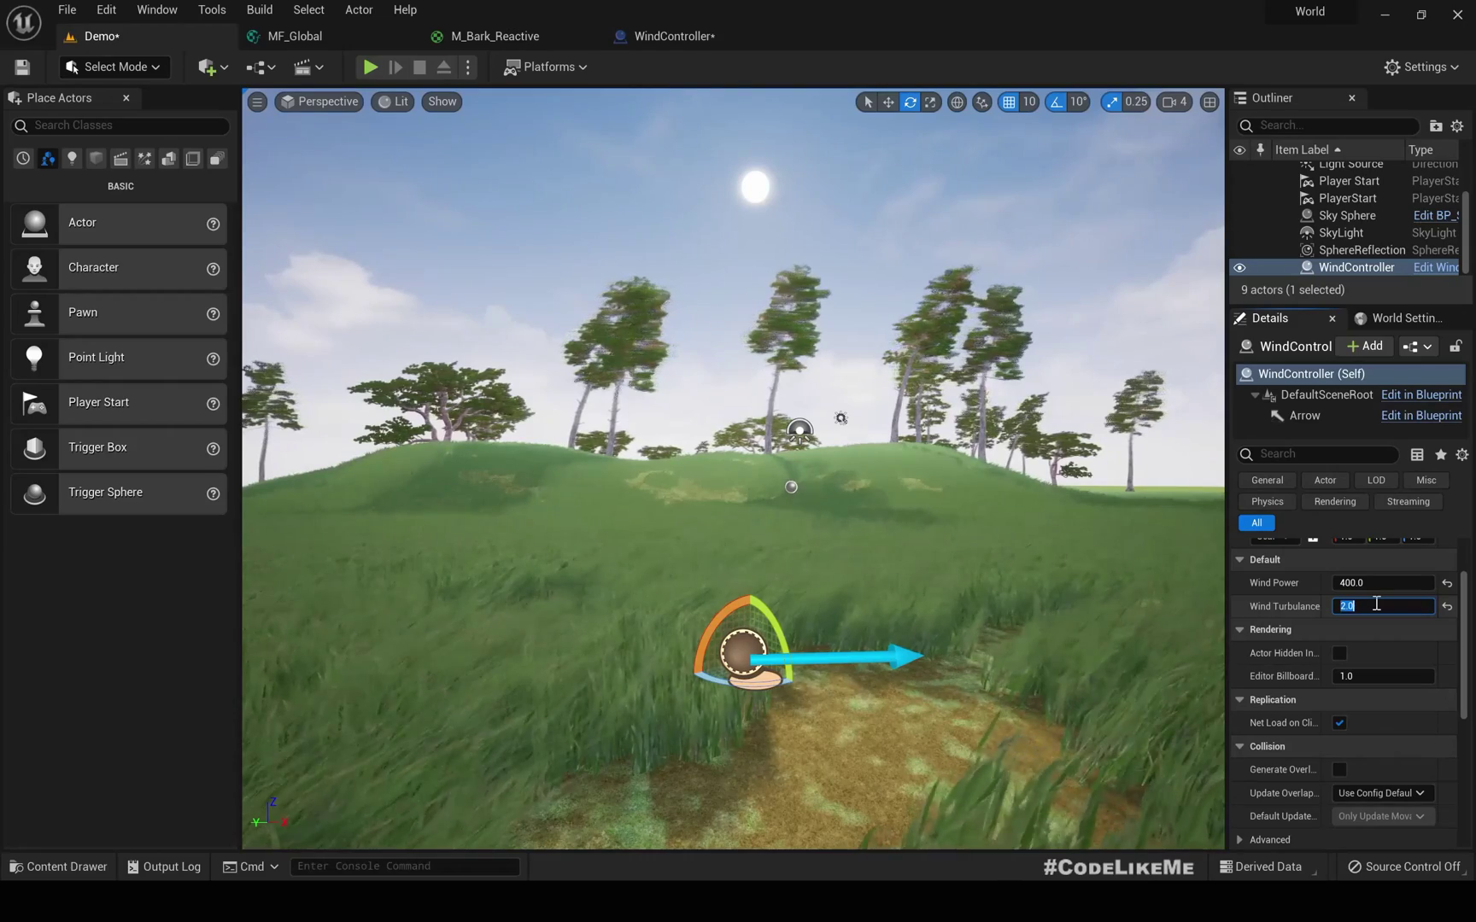
{"action": "type", "text": "4"}
{"action": "key", "text": "Return"}
{"action": "key", "text": "Return"}
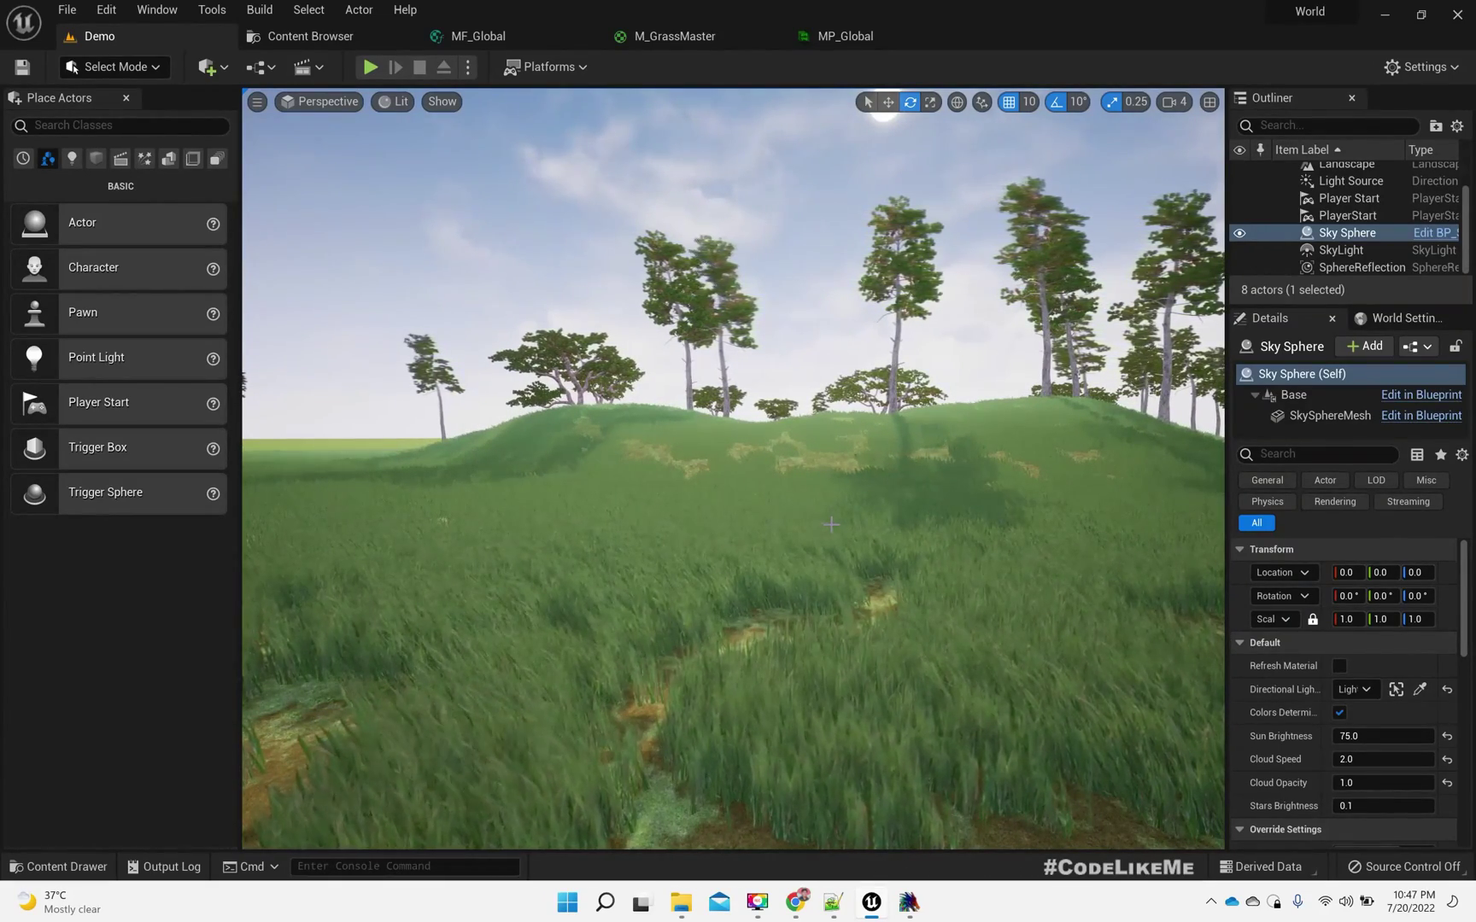
- Turn the view left across the hillside trees in the earlier Demo level
{"action": "right_click_drag", "start_coordinate": [923, 410], "coordinate": [768, 411]}
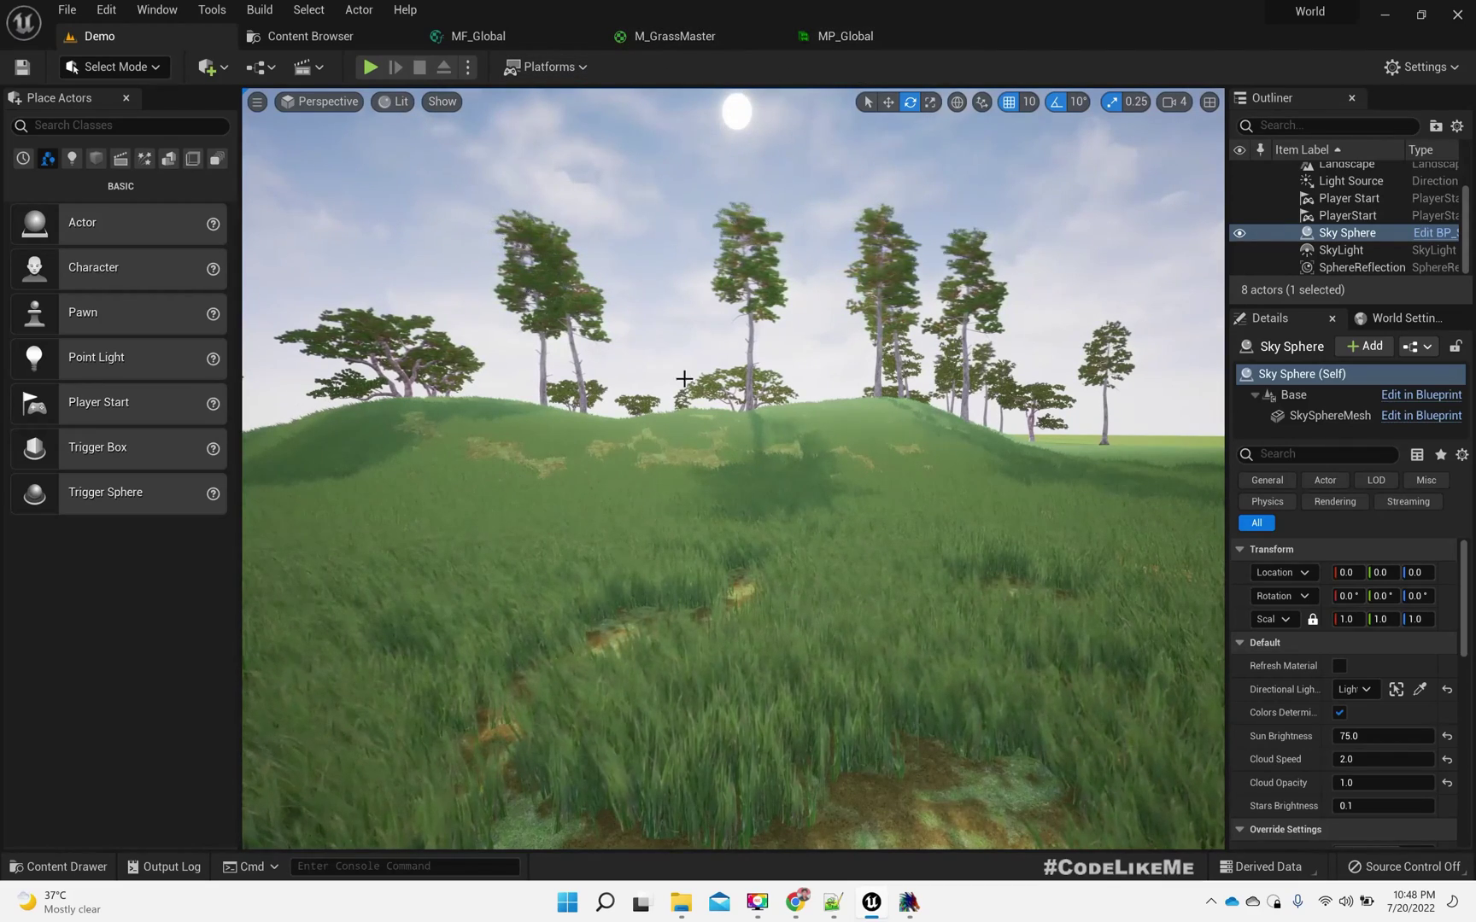
- Browse the Content Browser to KiteDemo > Environments > Trees > ScotsPine_01
{"action": "left_click", "coordinate": [329, 43]}
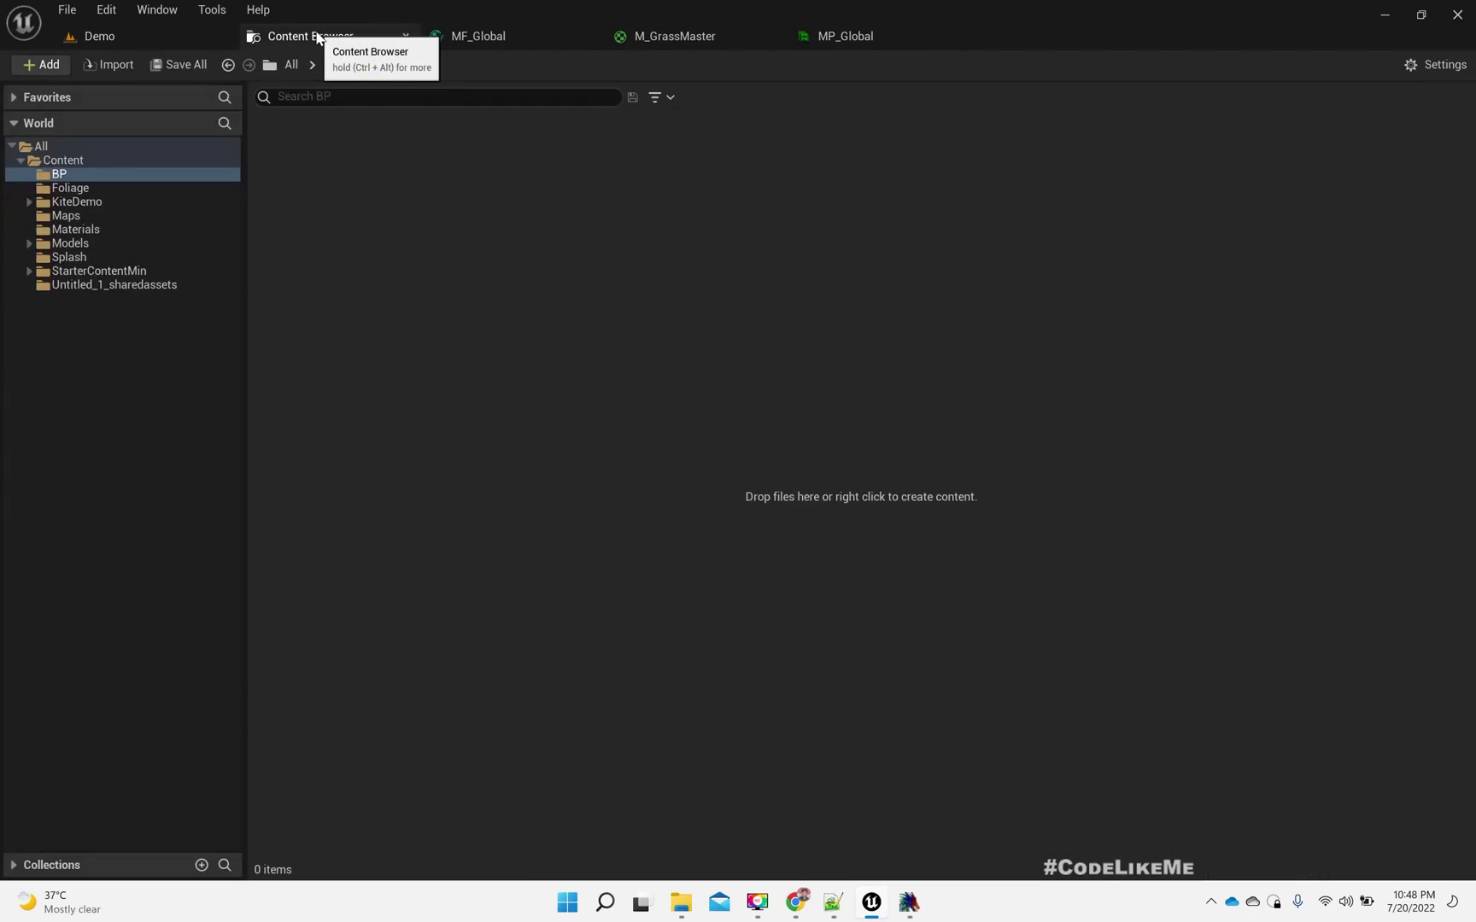
{"action": "left_click", "coordinate": [77, 203]}
{"action": "left_click", "coordinate": [297, 164]}
{"action": "double_click", "coordinate": [296, 164]}
{"action": "left_click", "coordinate": [297, 162]}
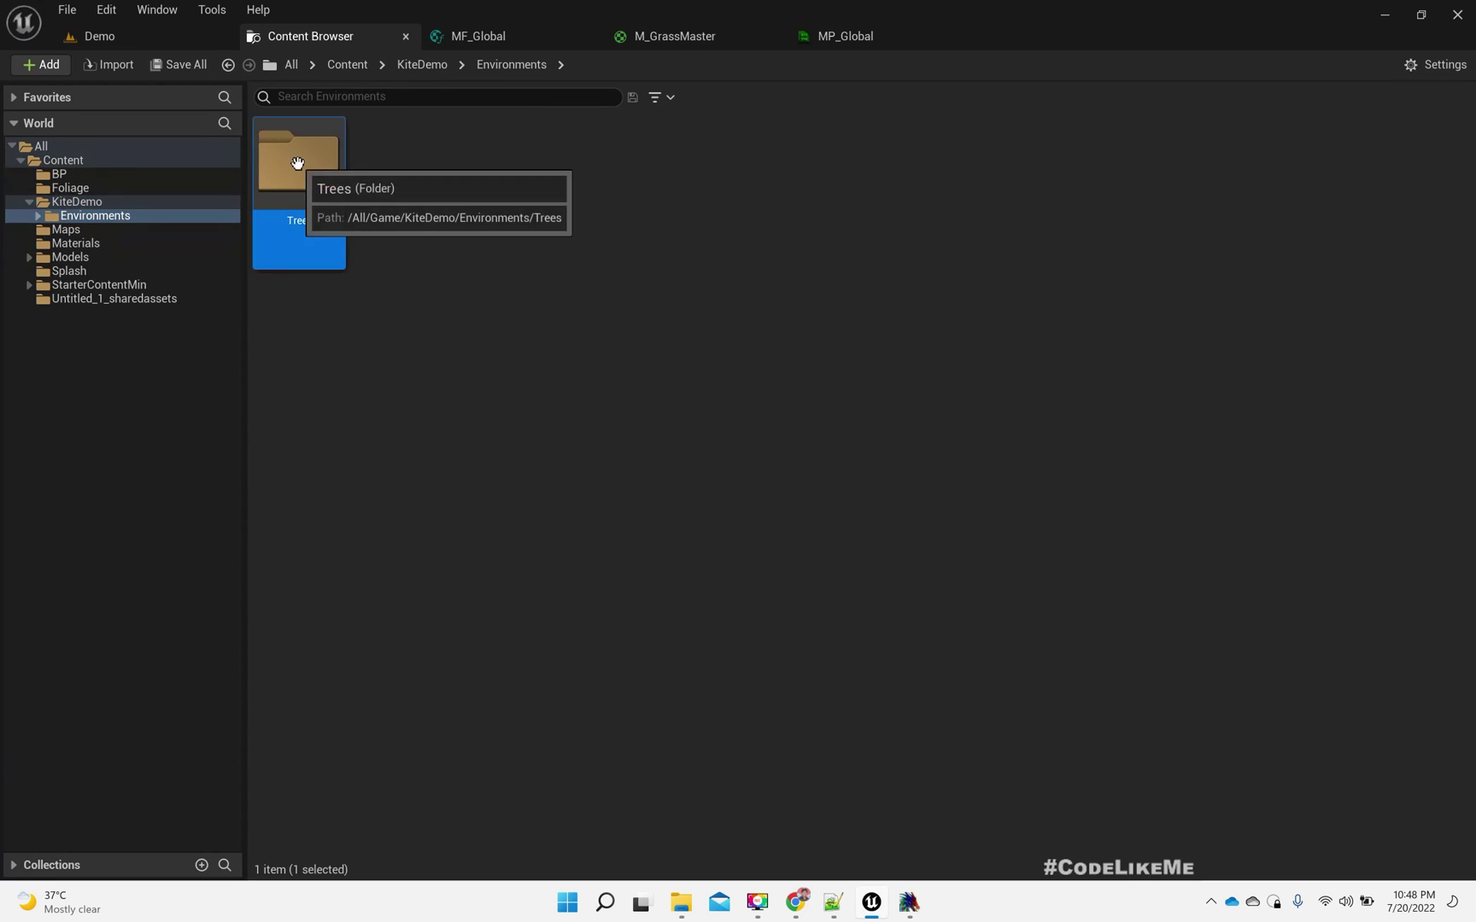
{"action": "double_click", "coordinate": [298, 162]}
{"action": "left_click", "coordinate": [296, 169]}
{"action": "double_click", "coordinate": [296, 169]}
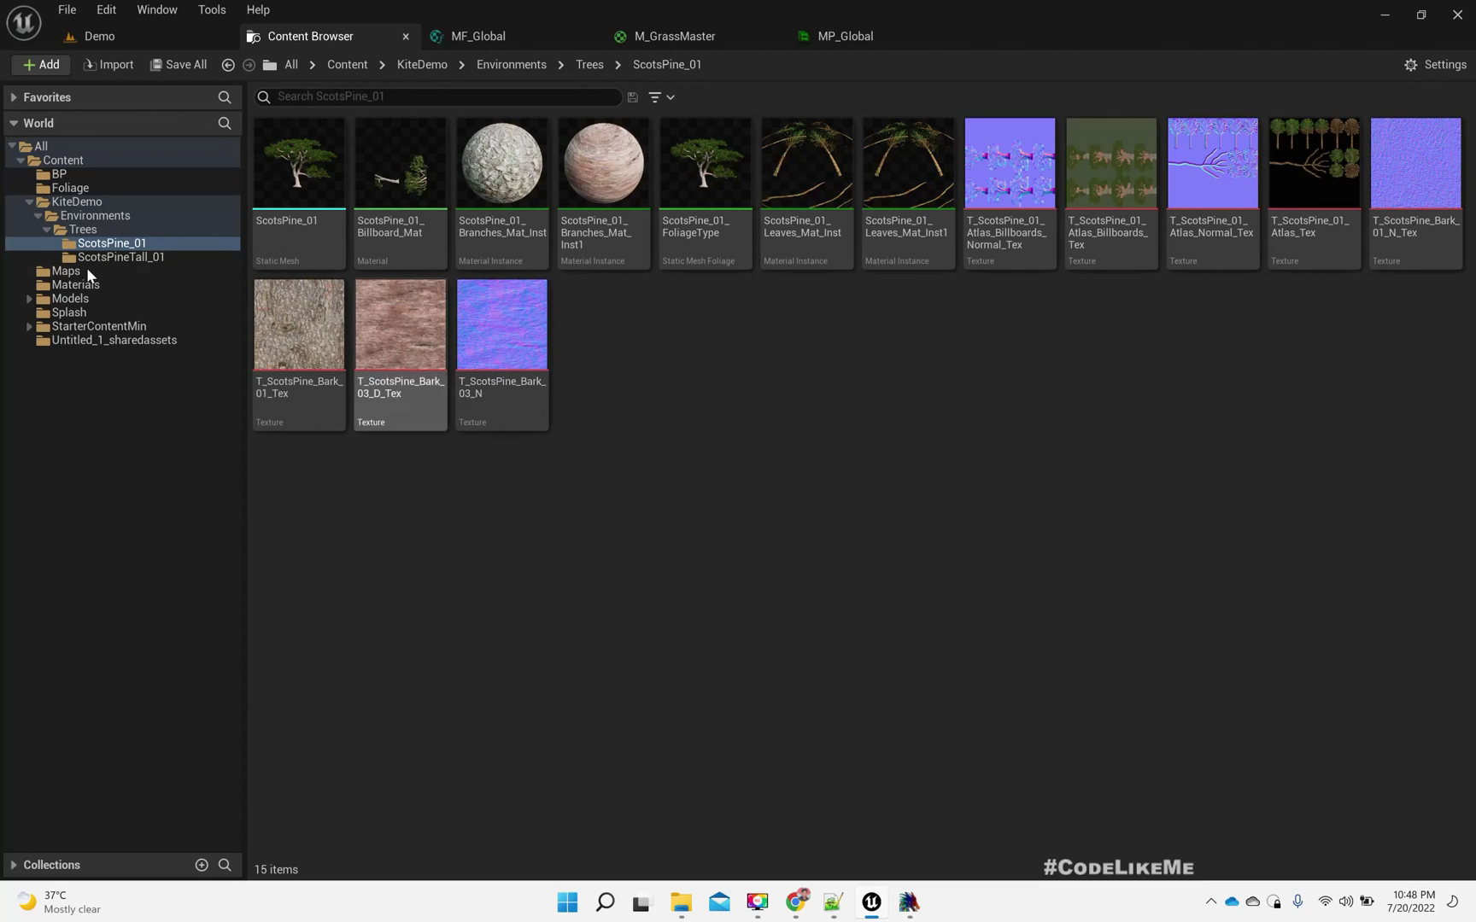
- Open the ScotsPineTall_01 mesh and its branches material instance
{"action": "left_click", "coordinate": [111, 256]}
{"action": "double_click", "coordinate": [302, 193]}
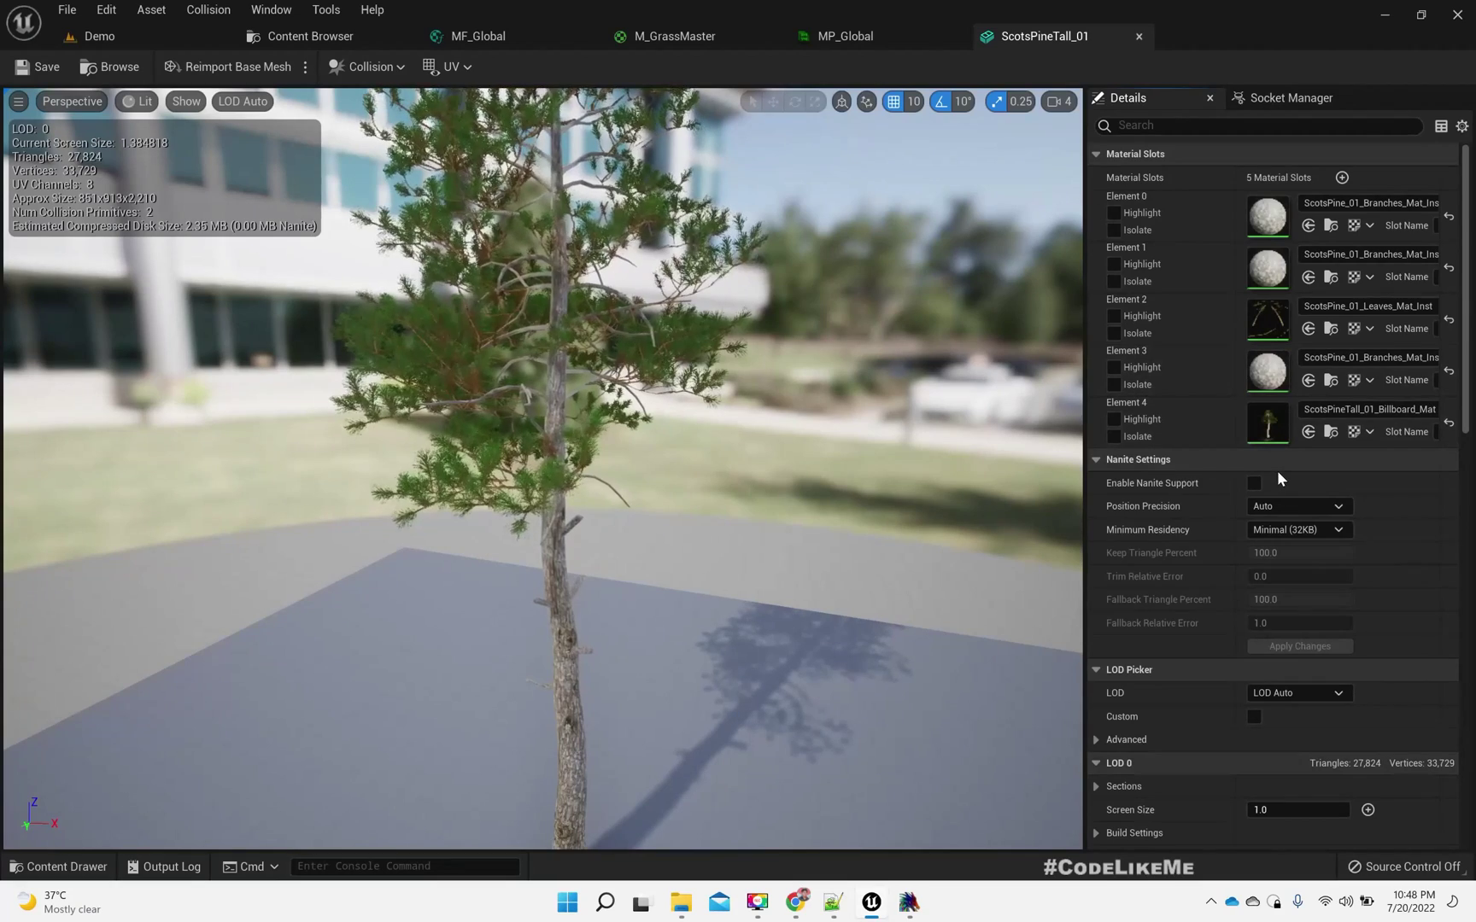
{"action": "double_click", "coordinate": [1269, 217]}
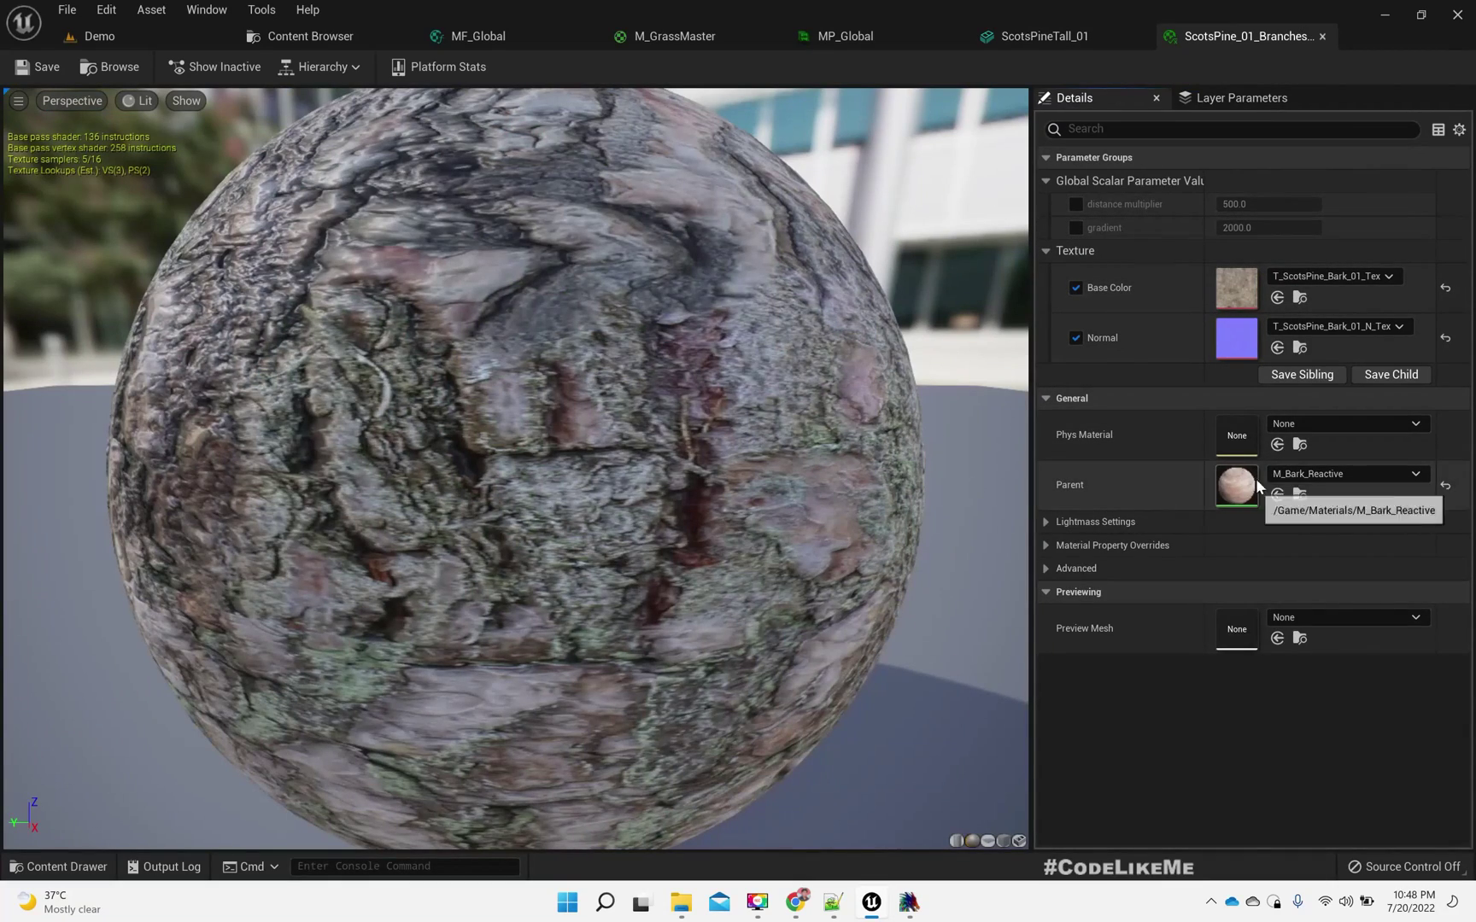
{"action": "scroll", "coordinate": [512, 436], "scroll_direction": "down", "scroll_amount": 5}
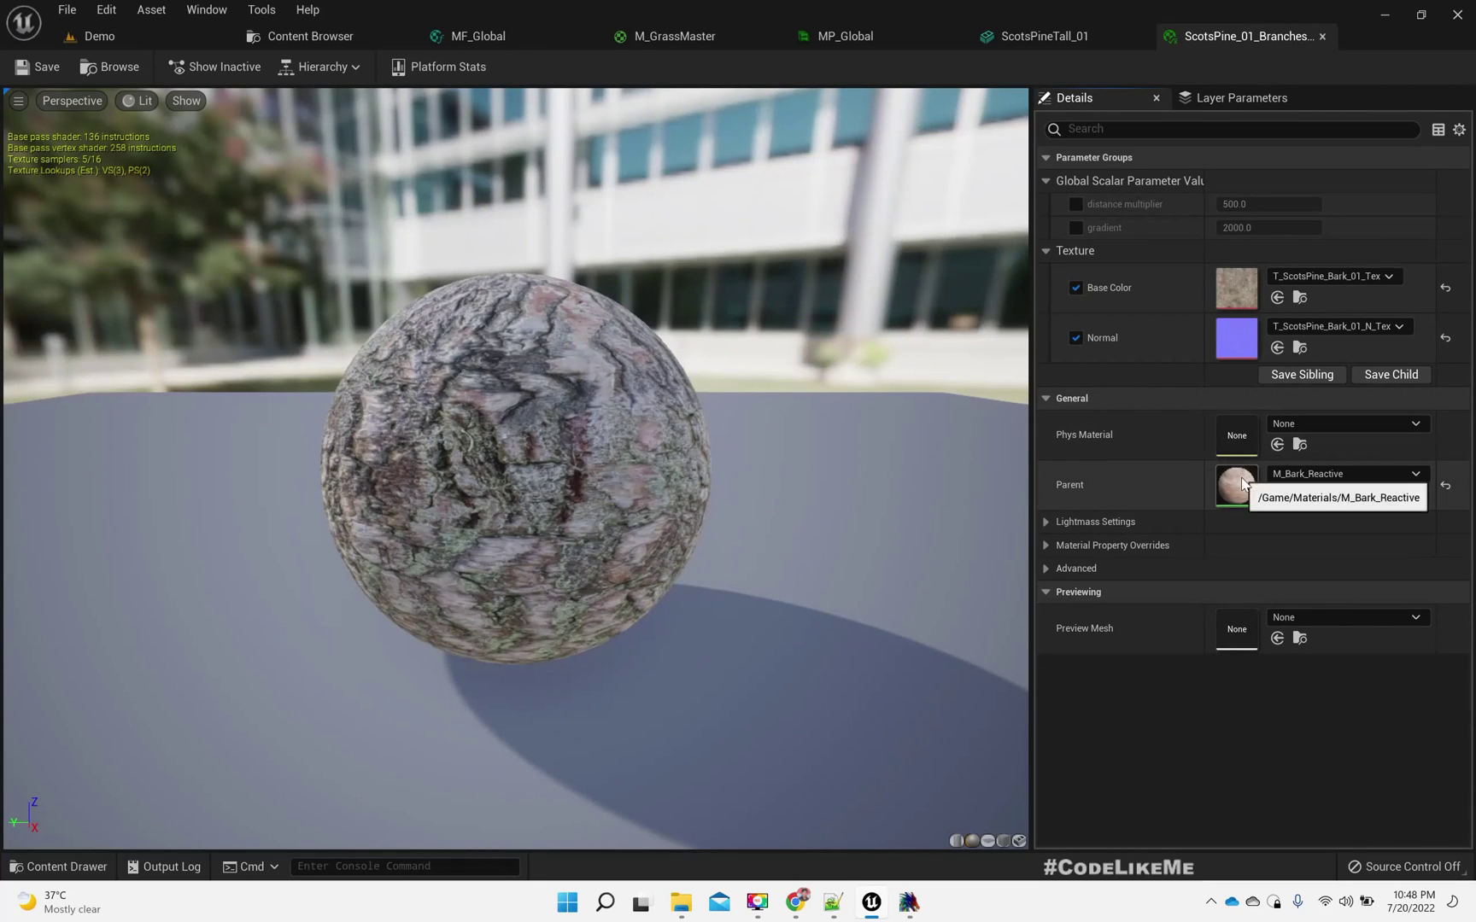
- Open the parent material M_Bark_Reactive and tidy the nodes around MF_WindBend
{"action": "double_click", "coordinate": [1233, 479]}
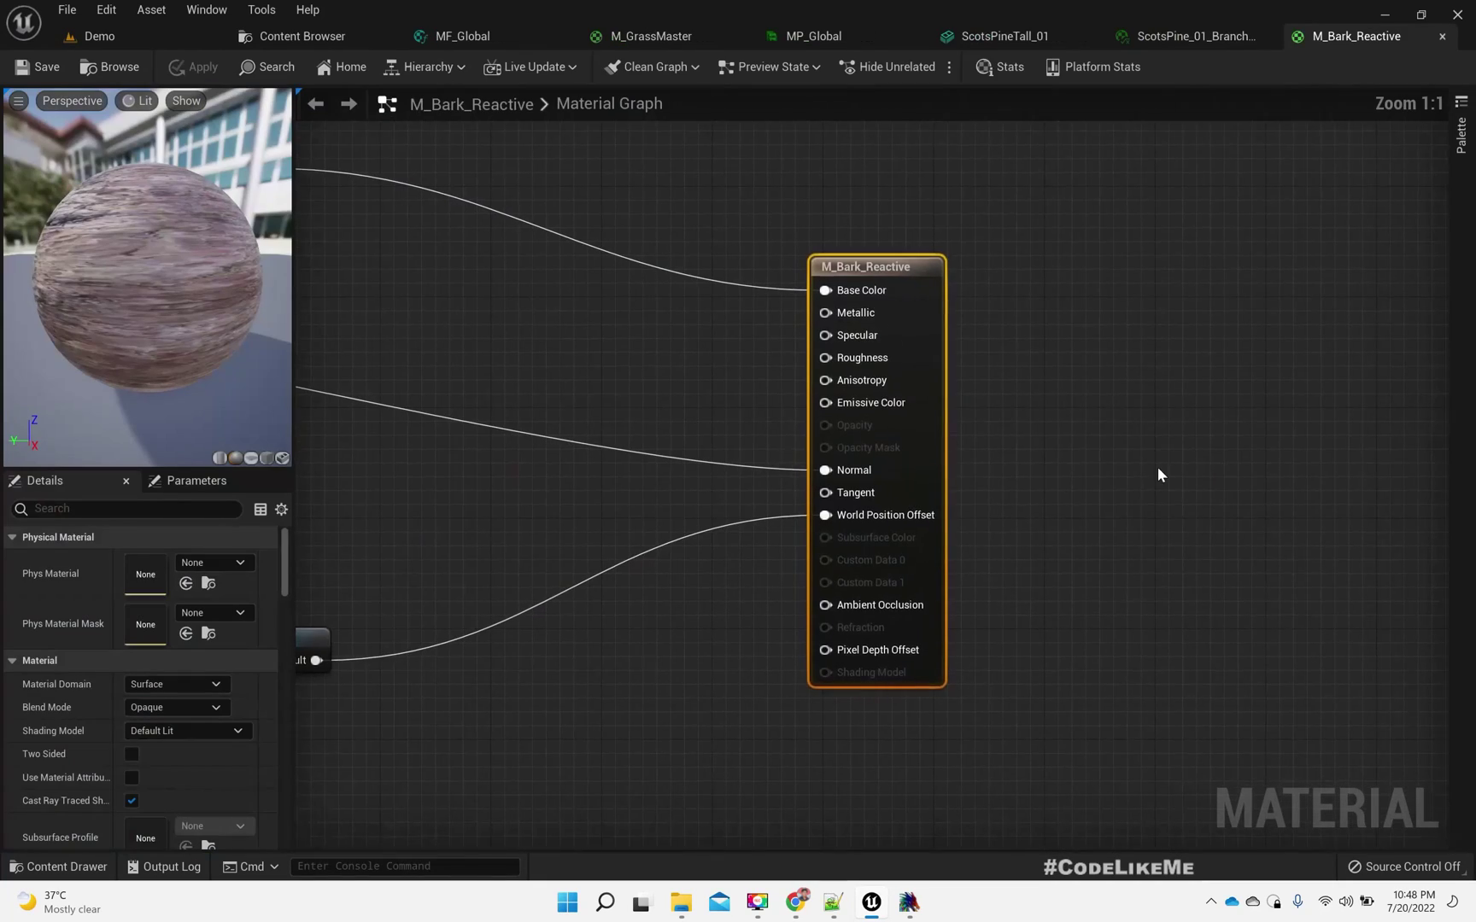
{"action": "scroll", "coordinate": [926, 399], "scroll_direction": "down", "scroll_amount": 4}
{"action": "scroll", "coordinate": [796, 499], "scroll_direction": "up", "scroll_amount": 1}
{"action": "scroll", "coordinate": [1095, 495], "scroll_direction": "up", "scroll_amount": 1}
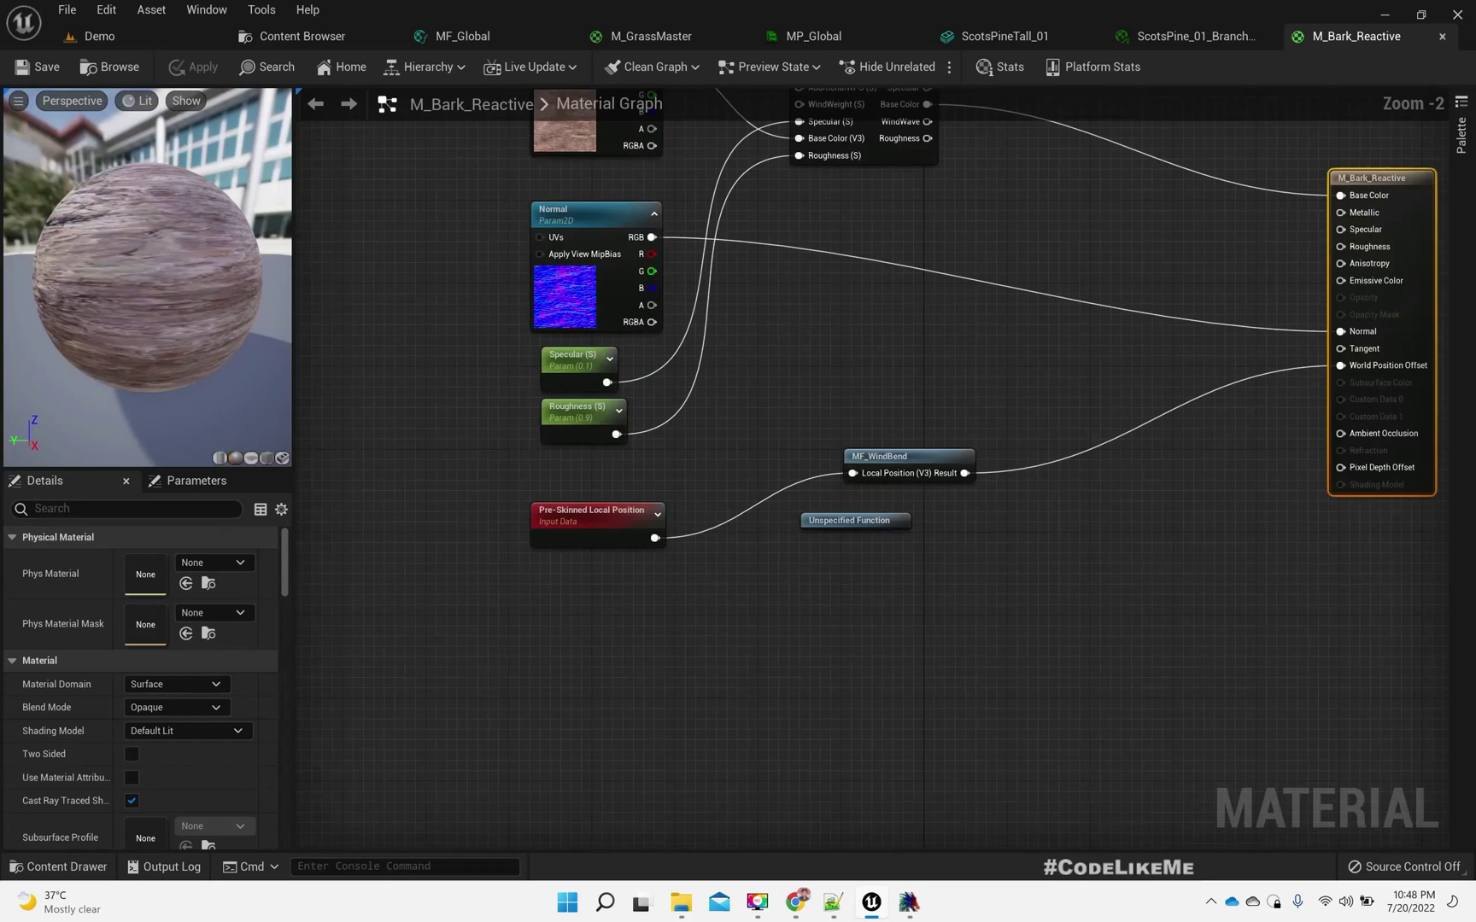
{"action": "right_click_drag", "start_coordinate": [1017, 536], "coordinate": [936, 565]}
{"action": "scroll", "coordinate": [996, 483], "scroll_direction": "up", "scroll_amount": 1}
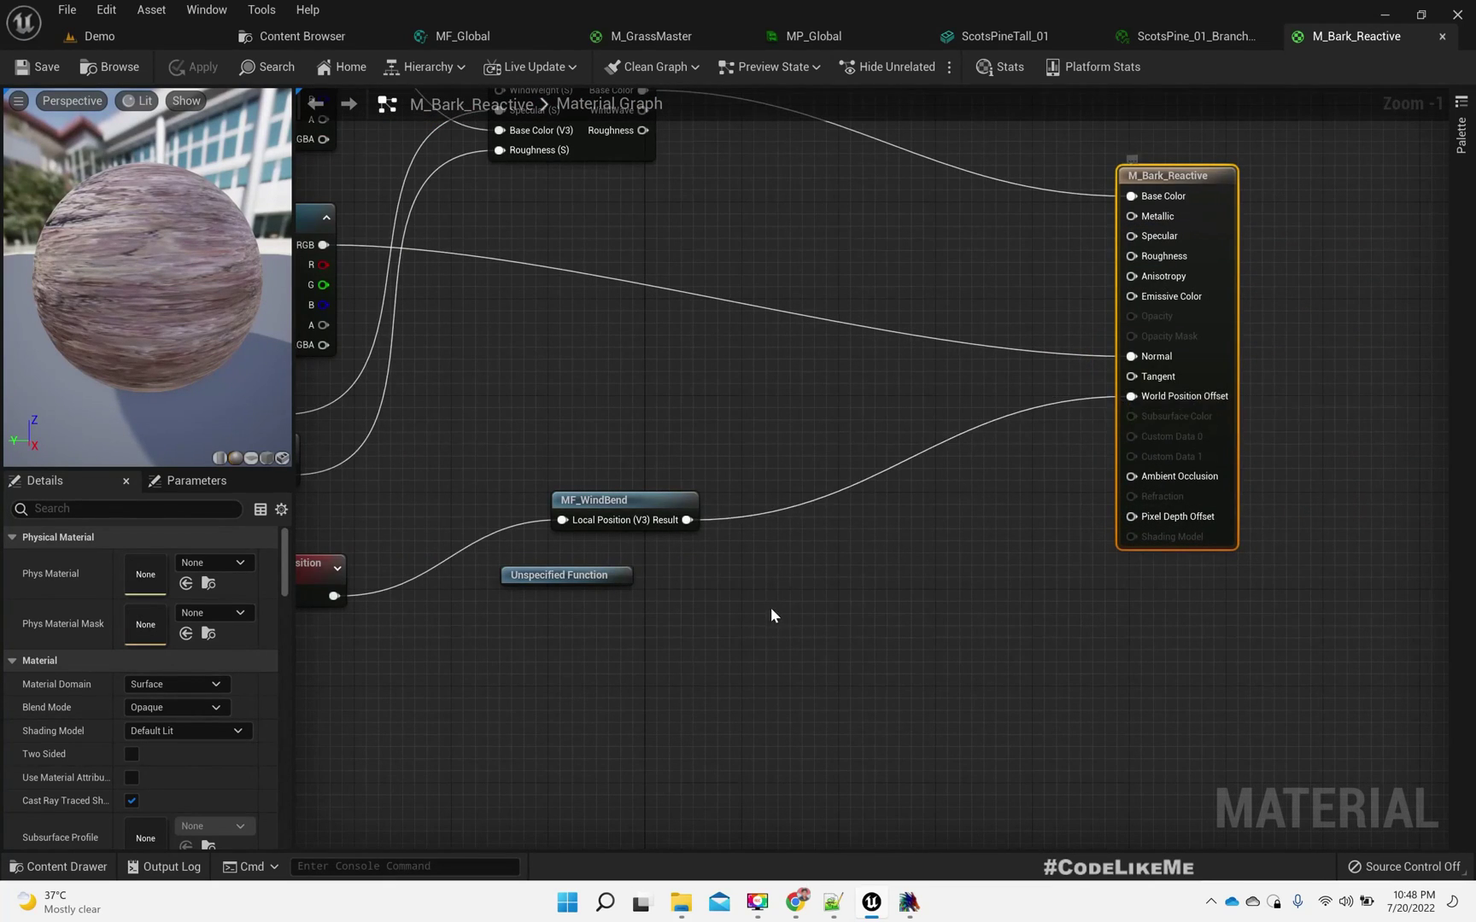
{"action": "right_click_drag", "start_coordinate": [770, 612], "coordinate": [888, 587]}
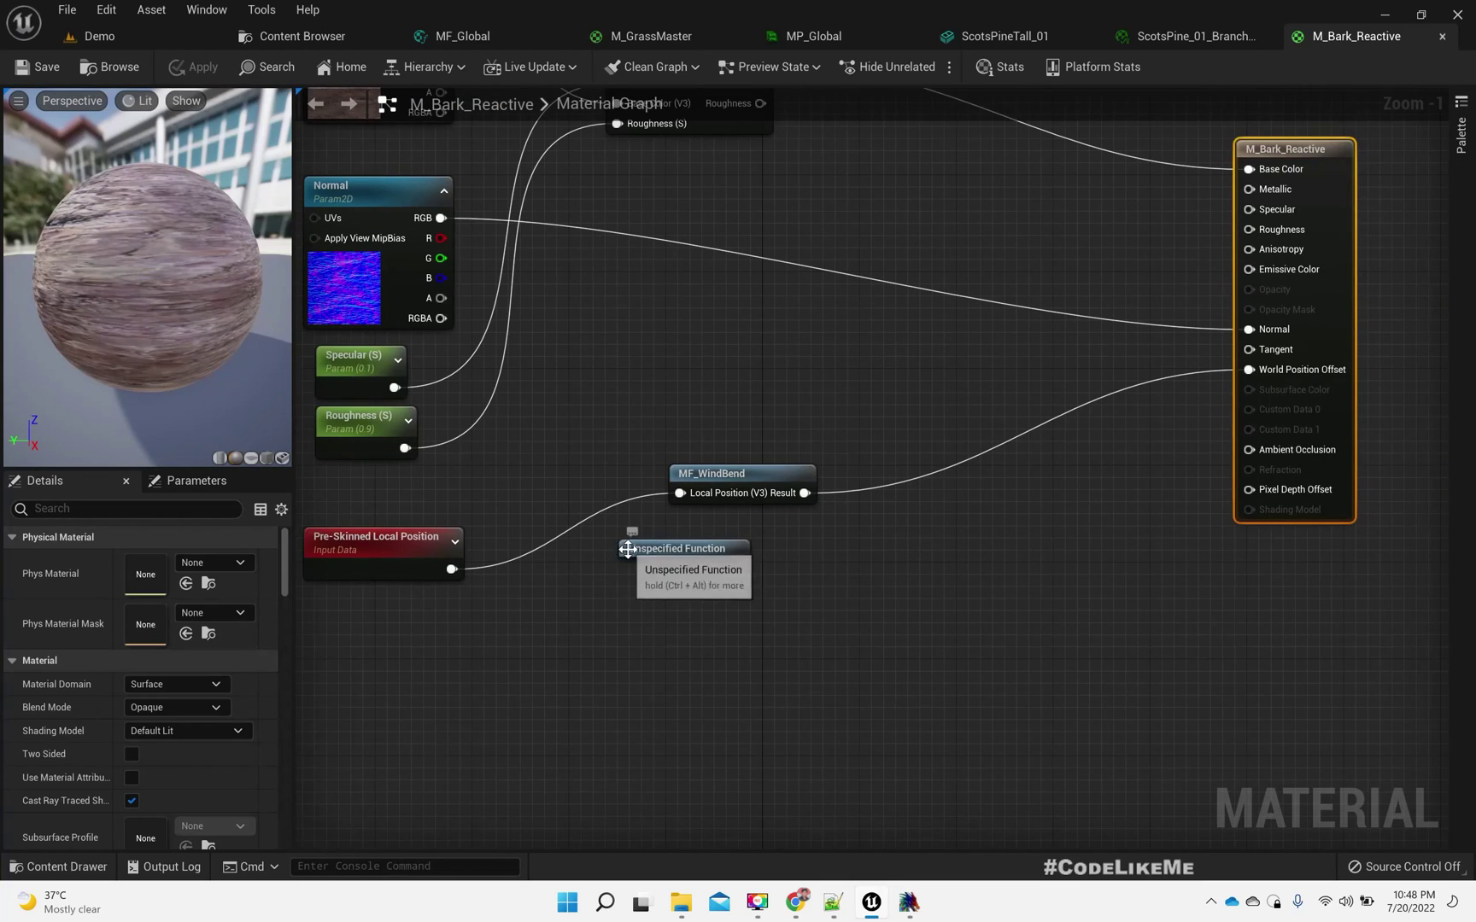
{"action": "left_click_drag", "start_coordinate": [626, 550], "coordinate": [651, 671]}
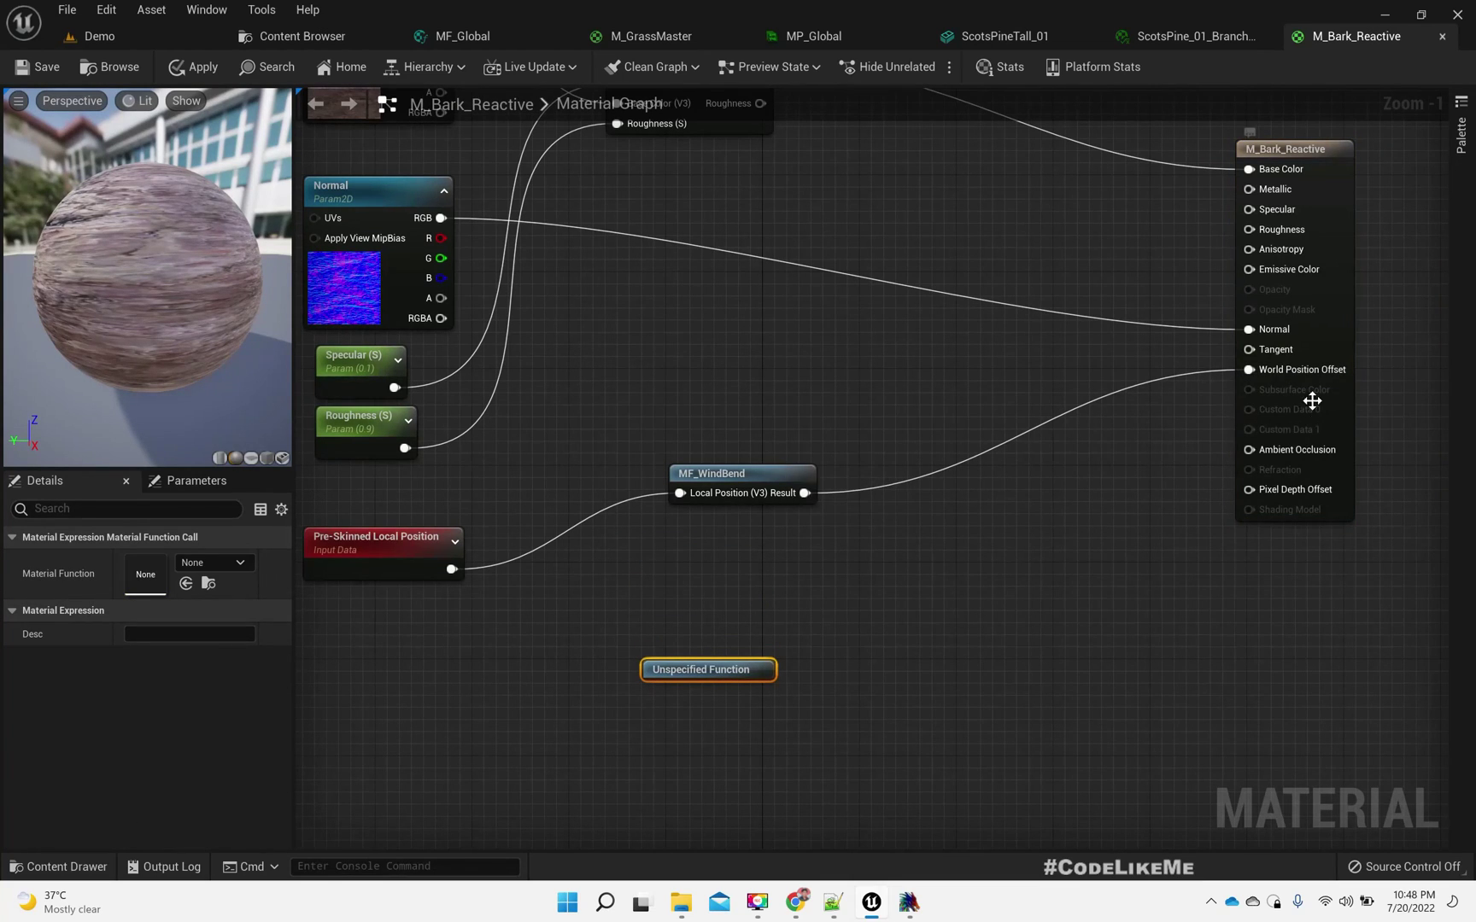
{"action": "right_click_drag", "start_coordinate": [493, 569], "coordinate": [593, 531]}
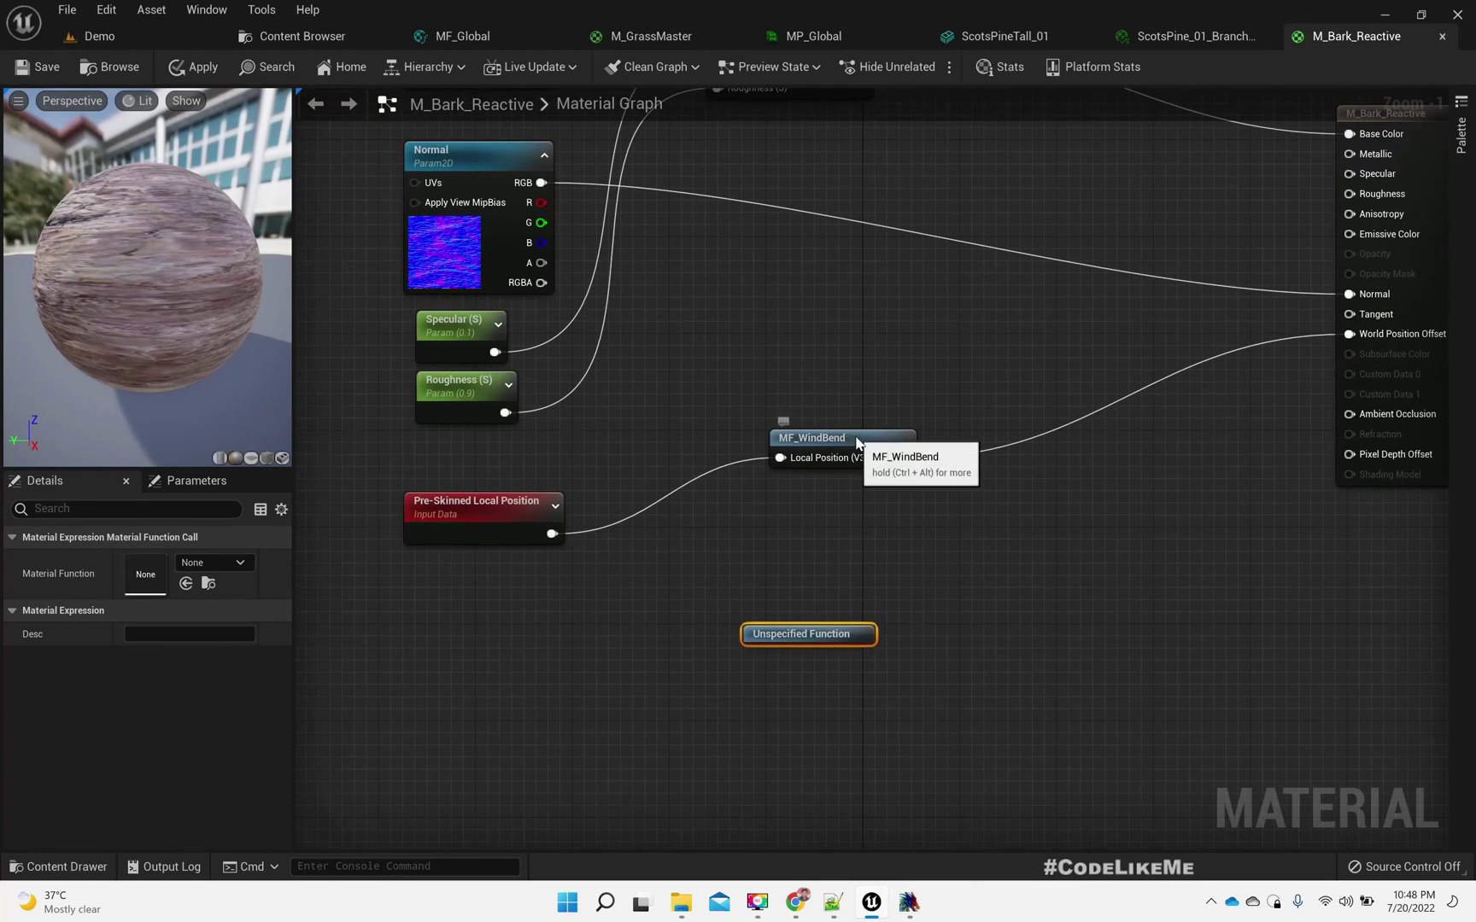
{"action": "left_click", "coordinate": [770, 465]}
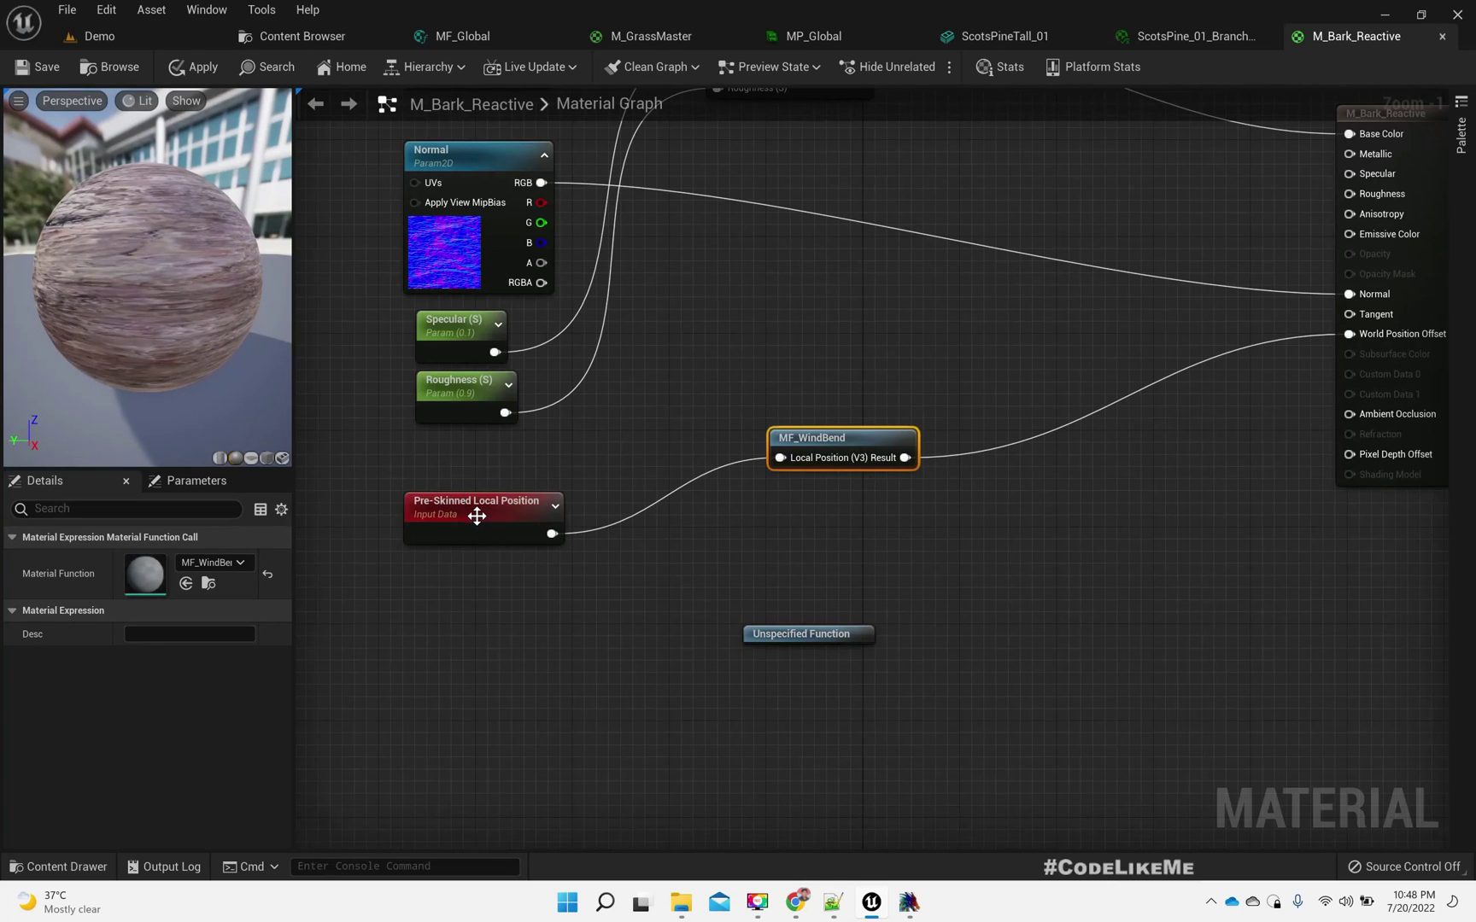
{"action": "left_click_drag", "start_coordinate": [476, 515], "coordinate": [487, 478]}
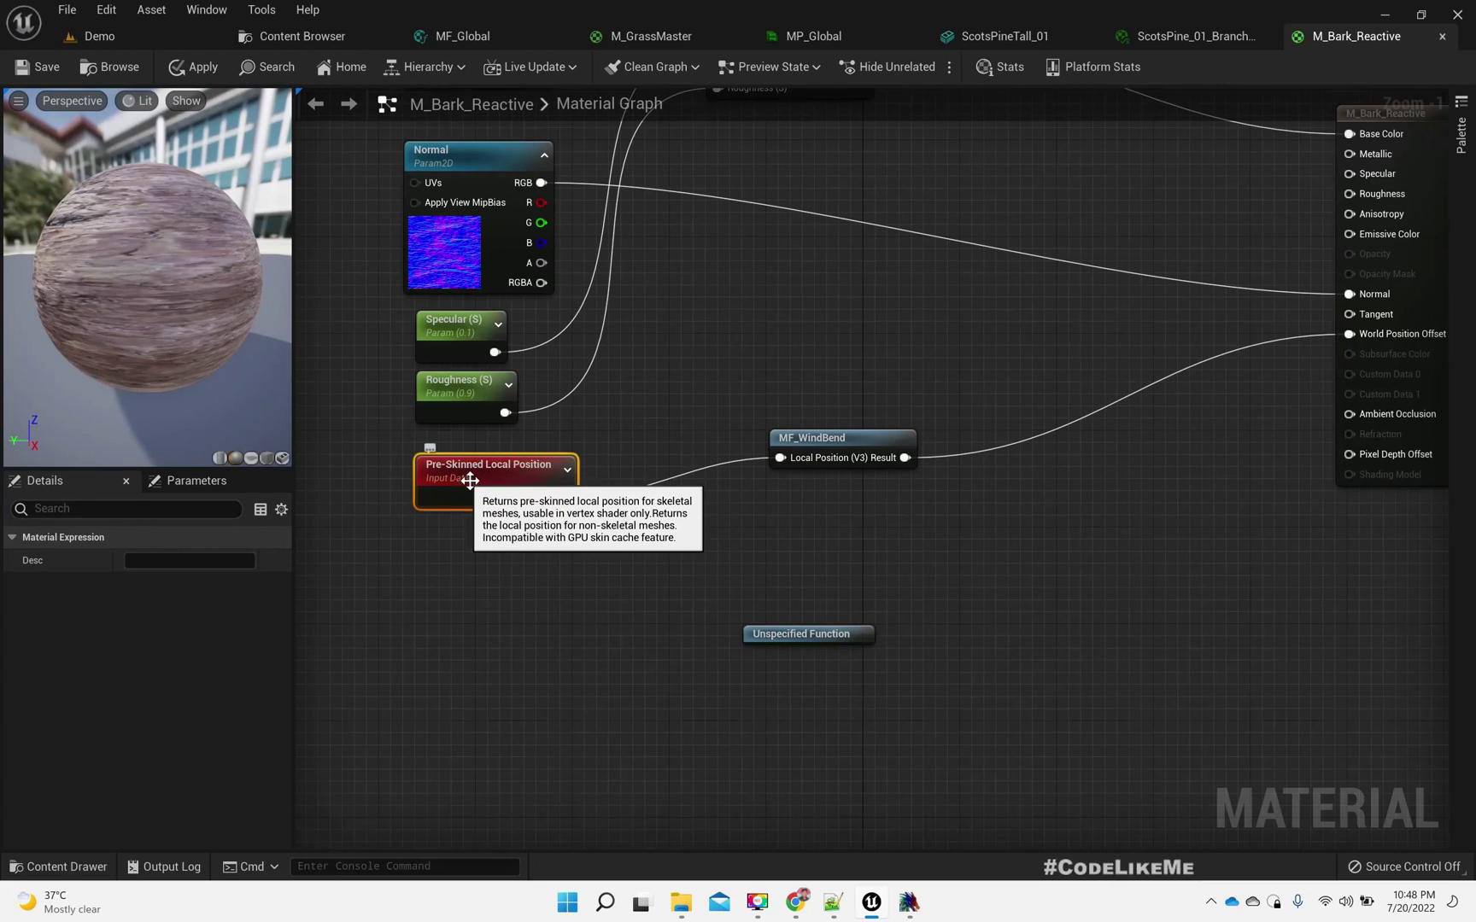
{"action": "right_click_drag", "start_coordinate": [688, 525], "coordinate": [642, 616]}
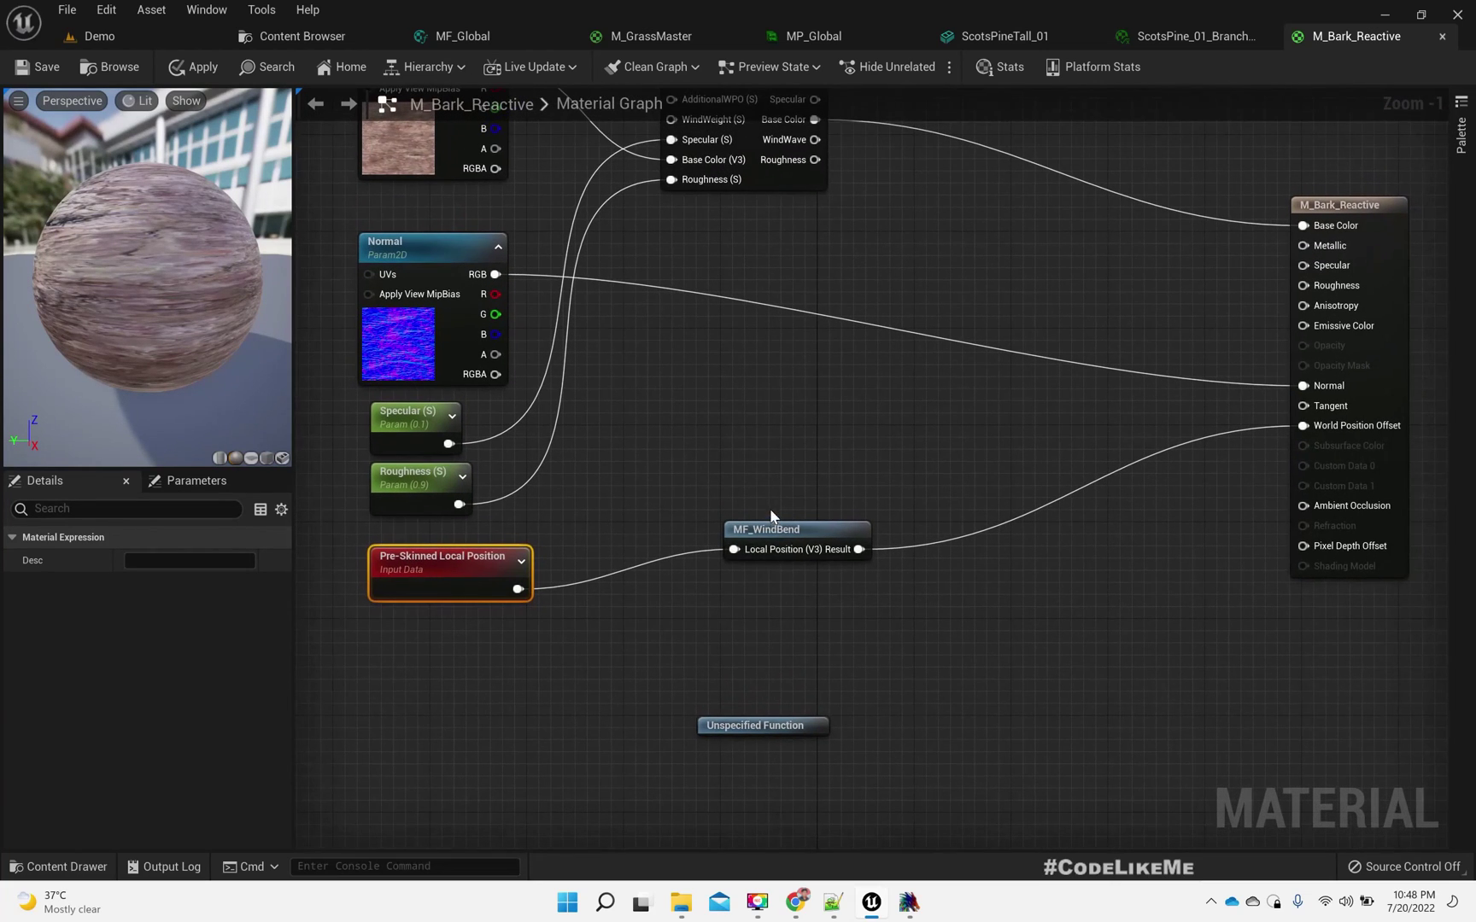
- Open the MF_WindBend function and frame its whole node network
{"action": "double_click", "coordinate": [790, 532]}
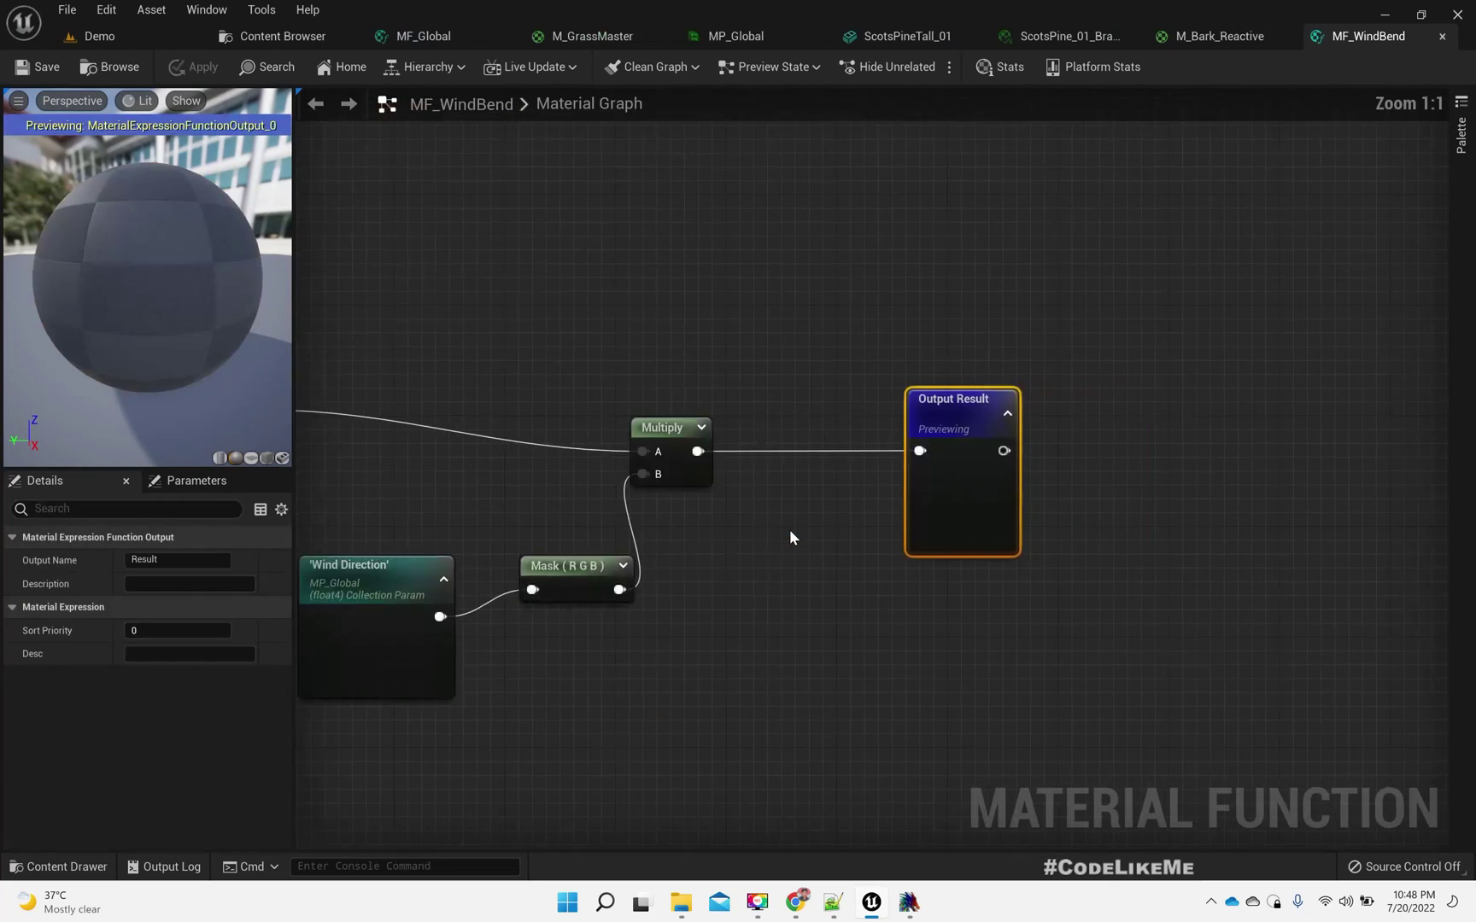
{"action": "right_click_drag", "start_coordinate": [791, 537], "coordinate": [998, 520]}
{"action": "scroll", "coordinate": [856, 565], "scroll_direction": "down", "scroll_amount": 4}
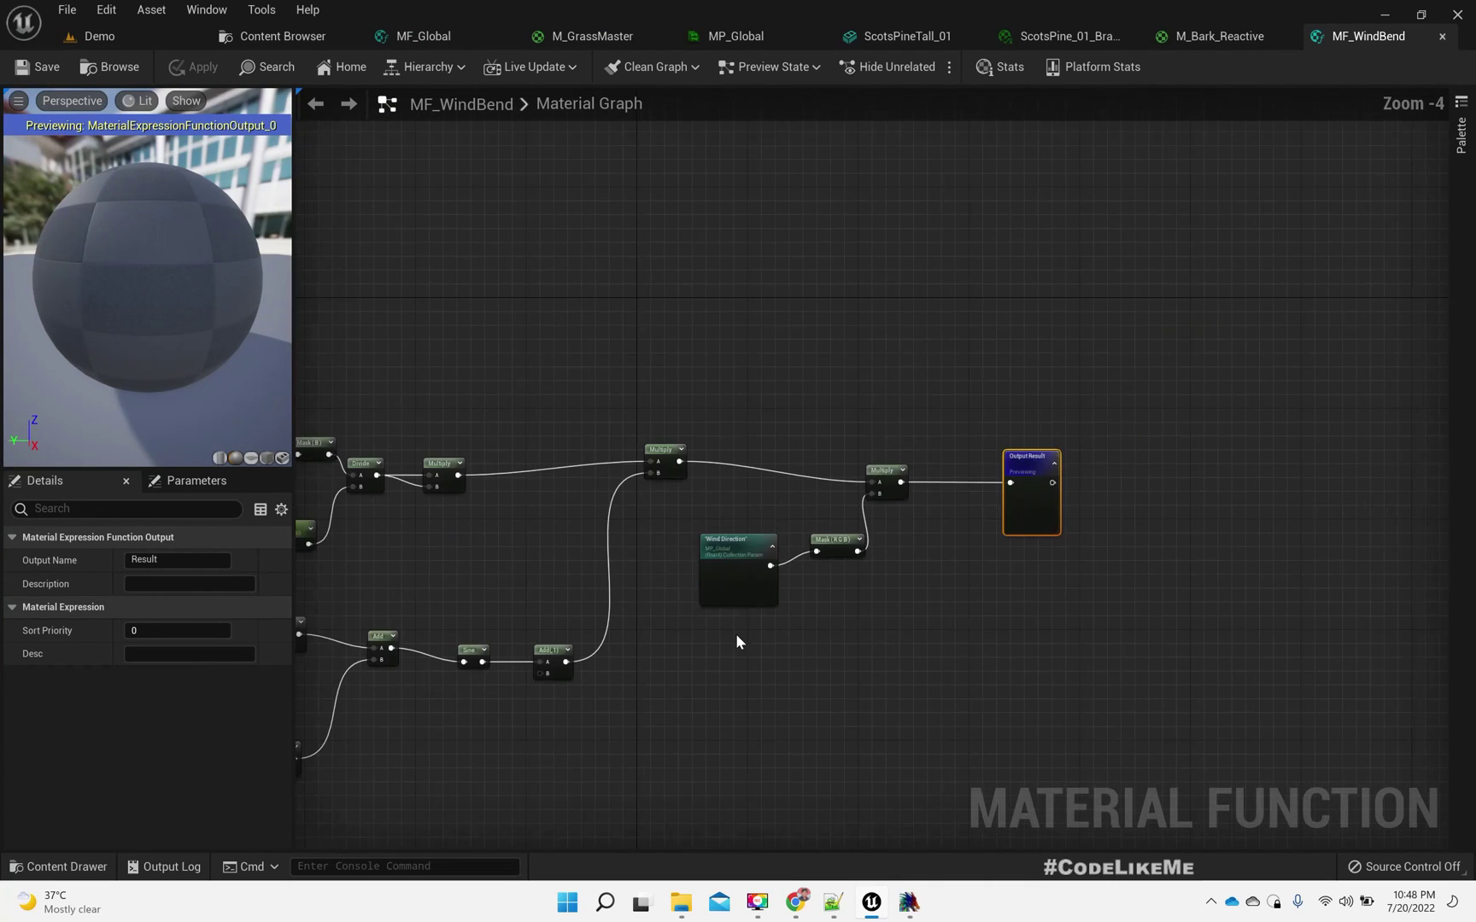
{"action": "right_click_drag", "start_coordinate": [738, 636], "coordinate": [1054, 553]}
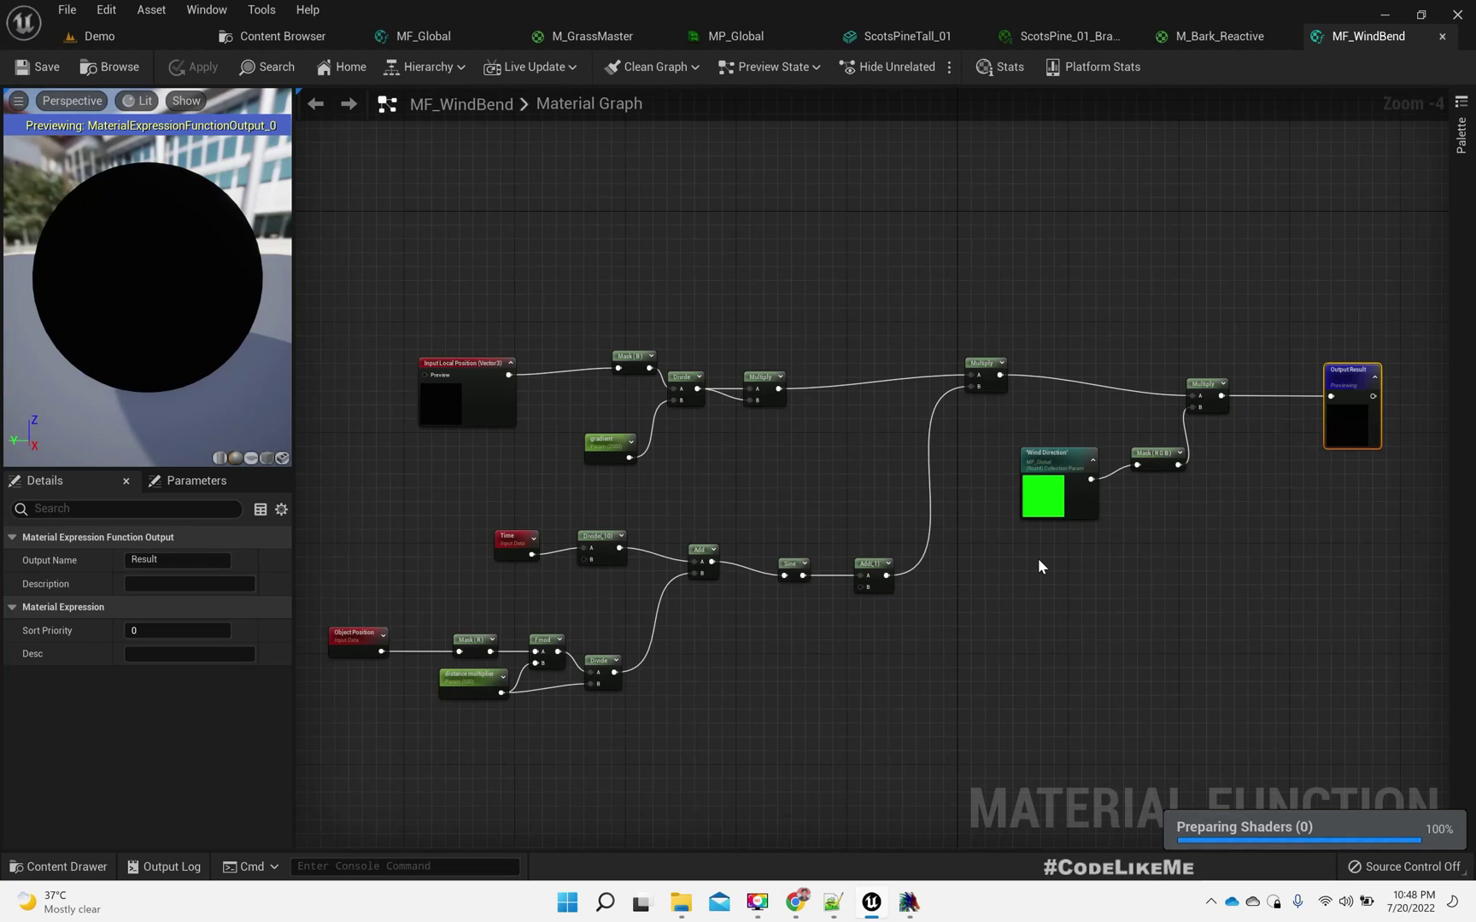
{"action": "key", "text": "alt+Tab"}
{"action": "key", "text": "alt+Tab"}
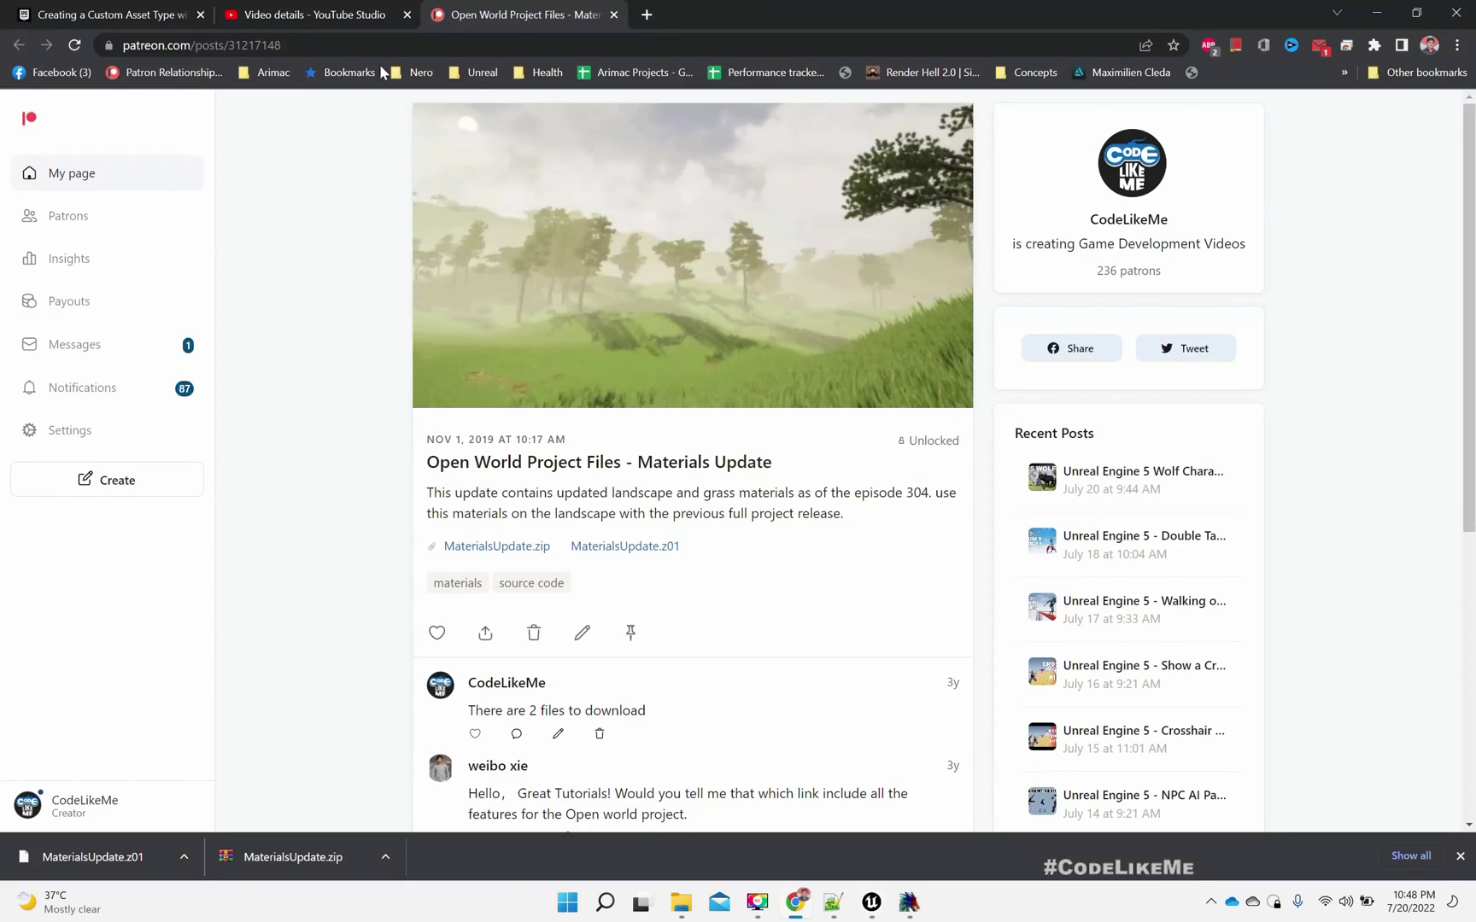
- Switch to the wind tutorial tab, mute it, and pause the demo video
{"action": "left_click", "coordinate": [310, 12]}
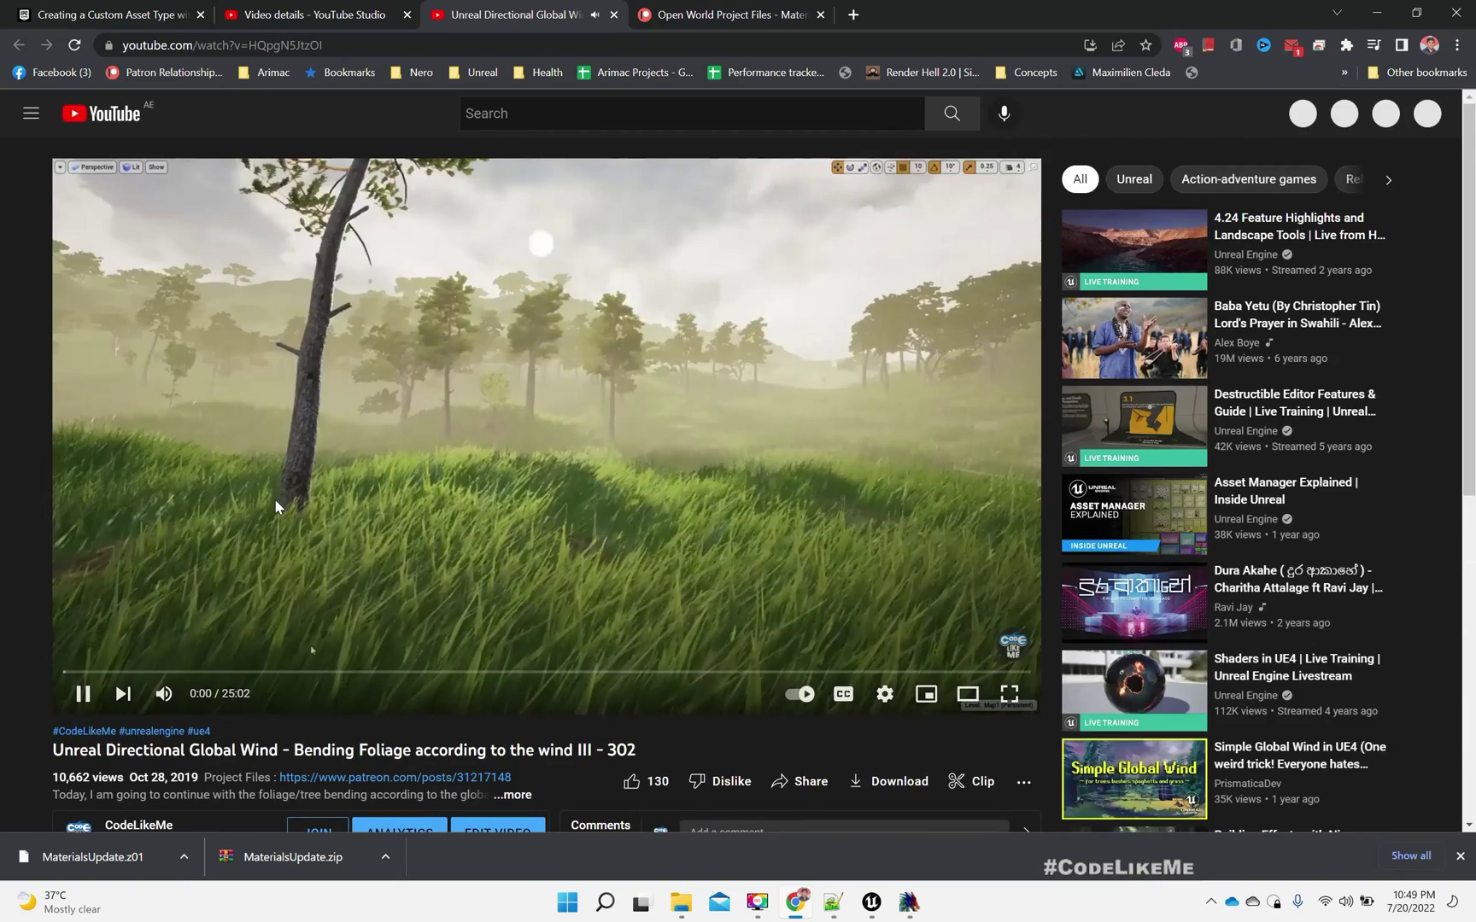
{"action": "key", "text": "m"}
{"action": "scroll", "coordinate": [275, 506], "scroll_direction": "down", "scroll_amount": 4}
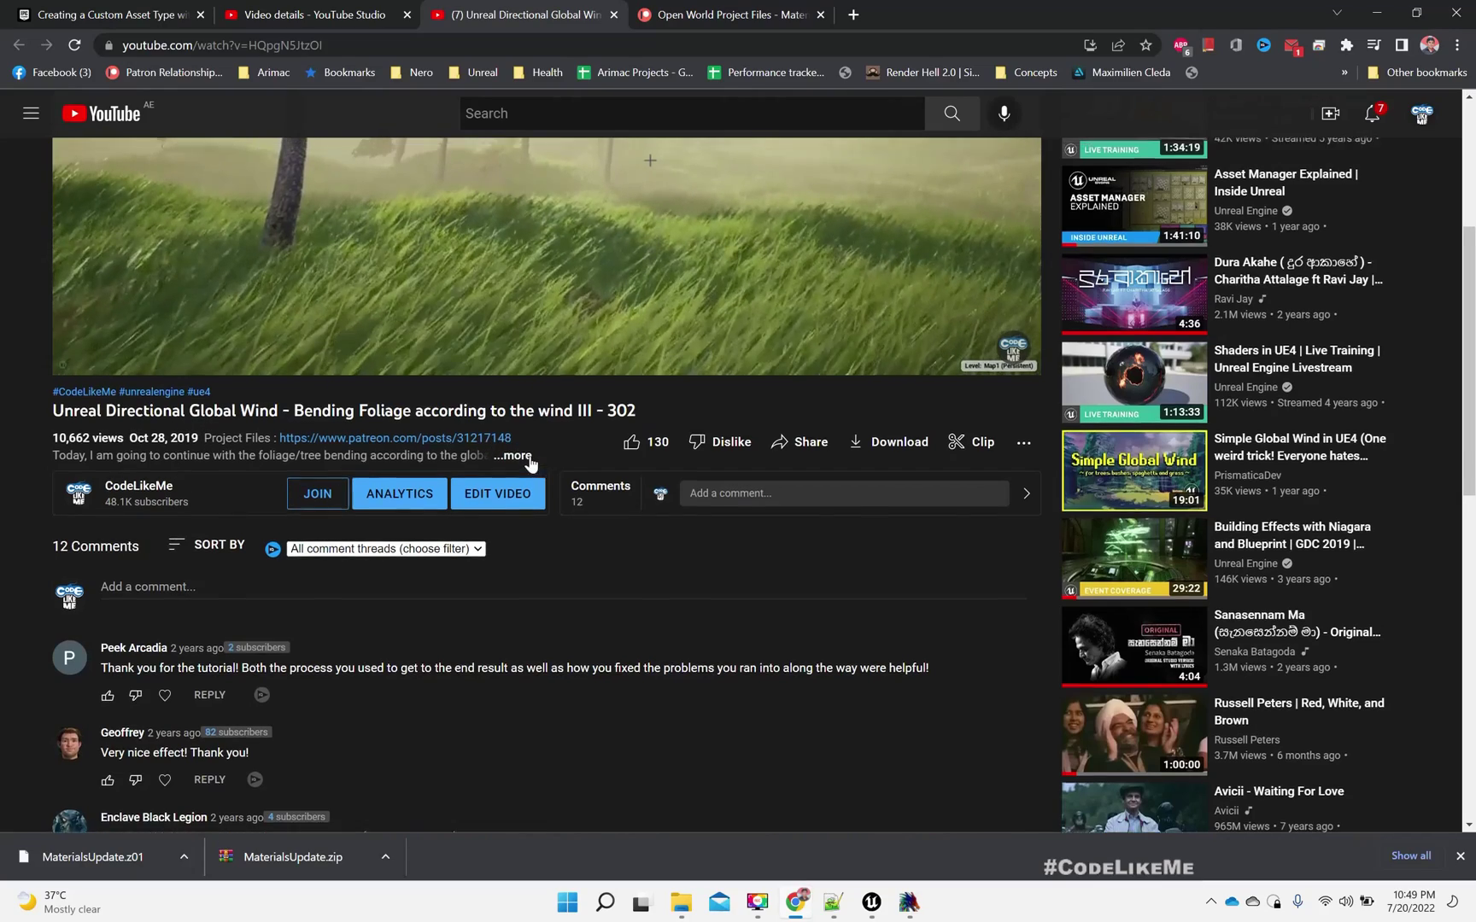
{"action": "scroll", "coordinate": [573, 457], "scroll_direction": "up", "scroll_amount": 4}
{"action": "scroll", "coordinate": [573, 457], "scroll_direction": "down", "scroll_amount": 1}
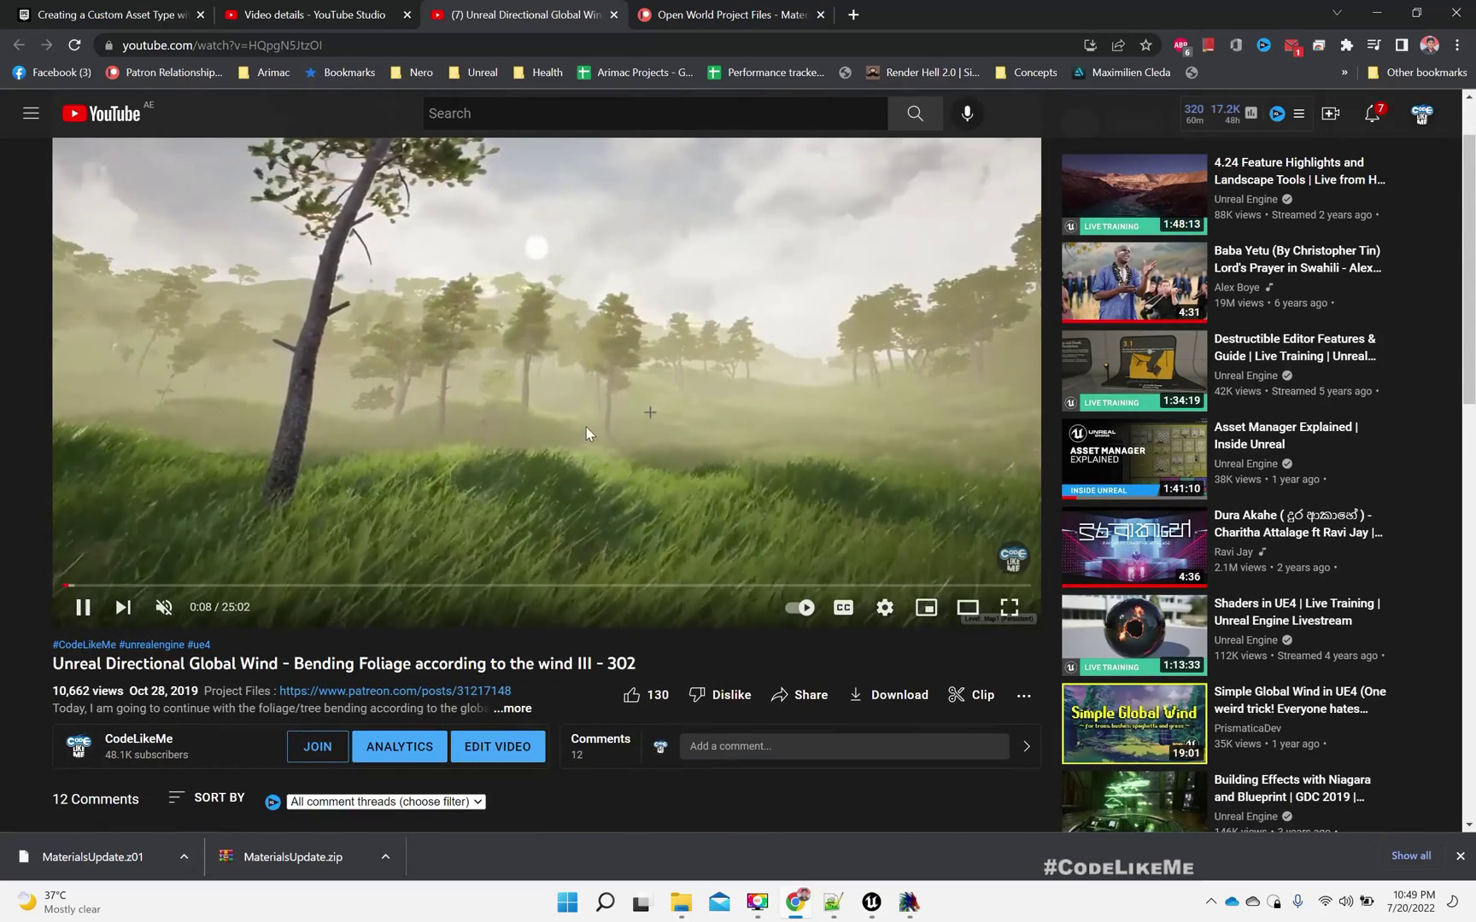
{"action": "scroll", "coordinate": [611, 375], "scroll_direction": "up", "scroll_amount": 1}
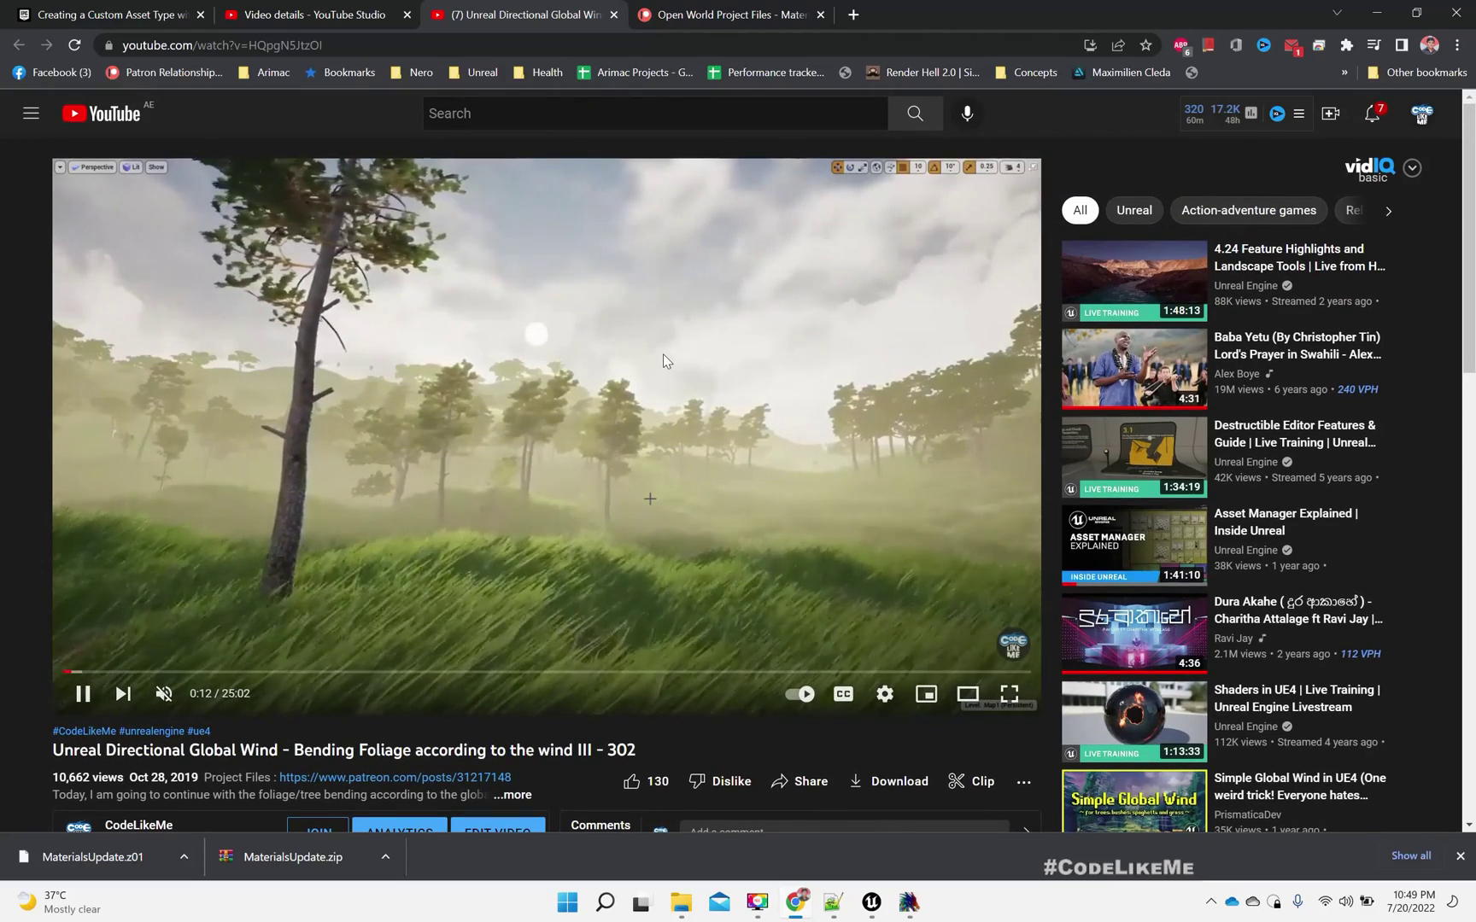
{"action": "left_click", "coordinate": [663, 353]}
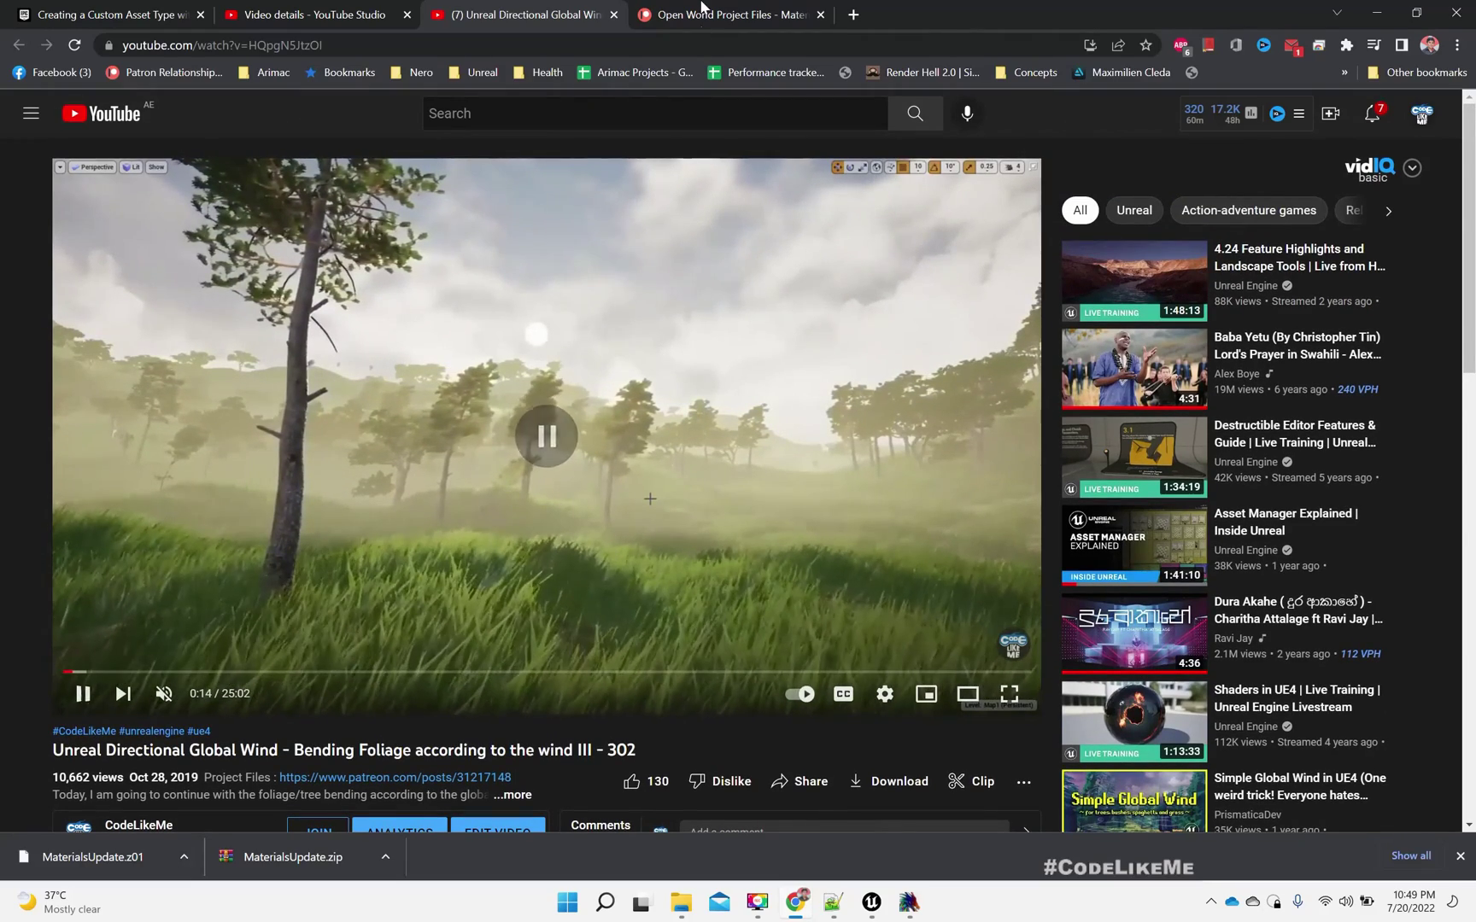
- Glance at the Open World Project Files page, then resume the wind video
{"action": "left_click", "coordinate": [706, 11]}
{"action": "left_click", "coordinate": [523, 14]}
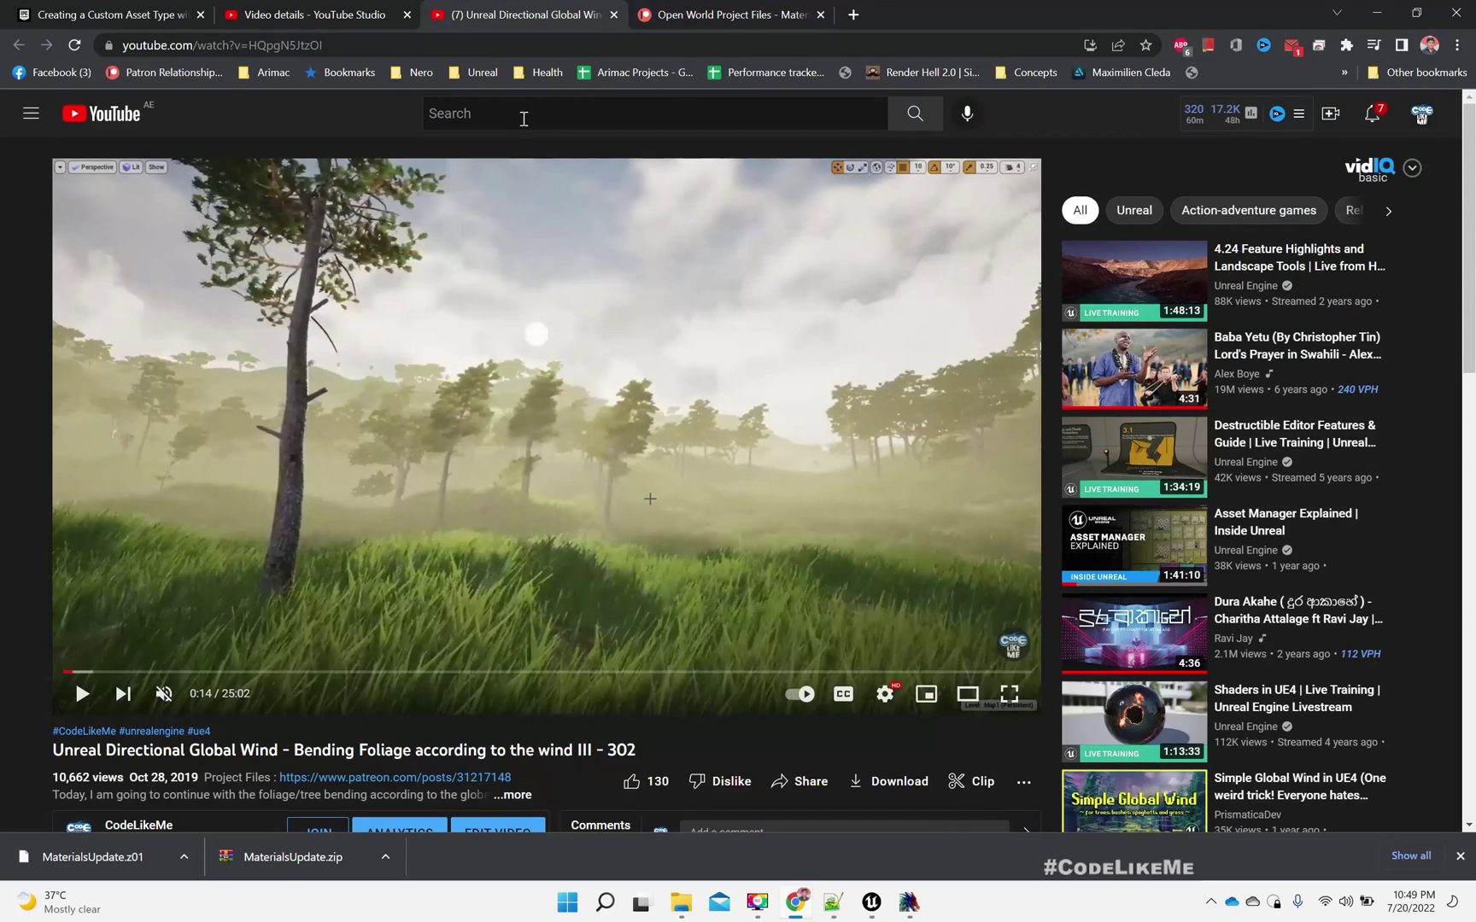
{"action": "left_click", "coordinate": [573, 390]}
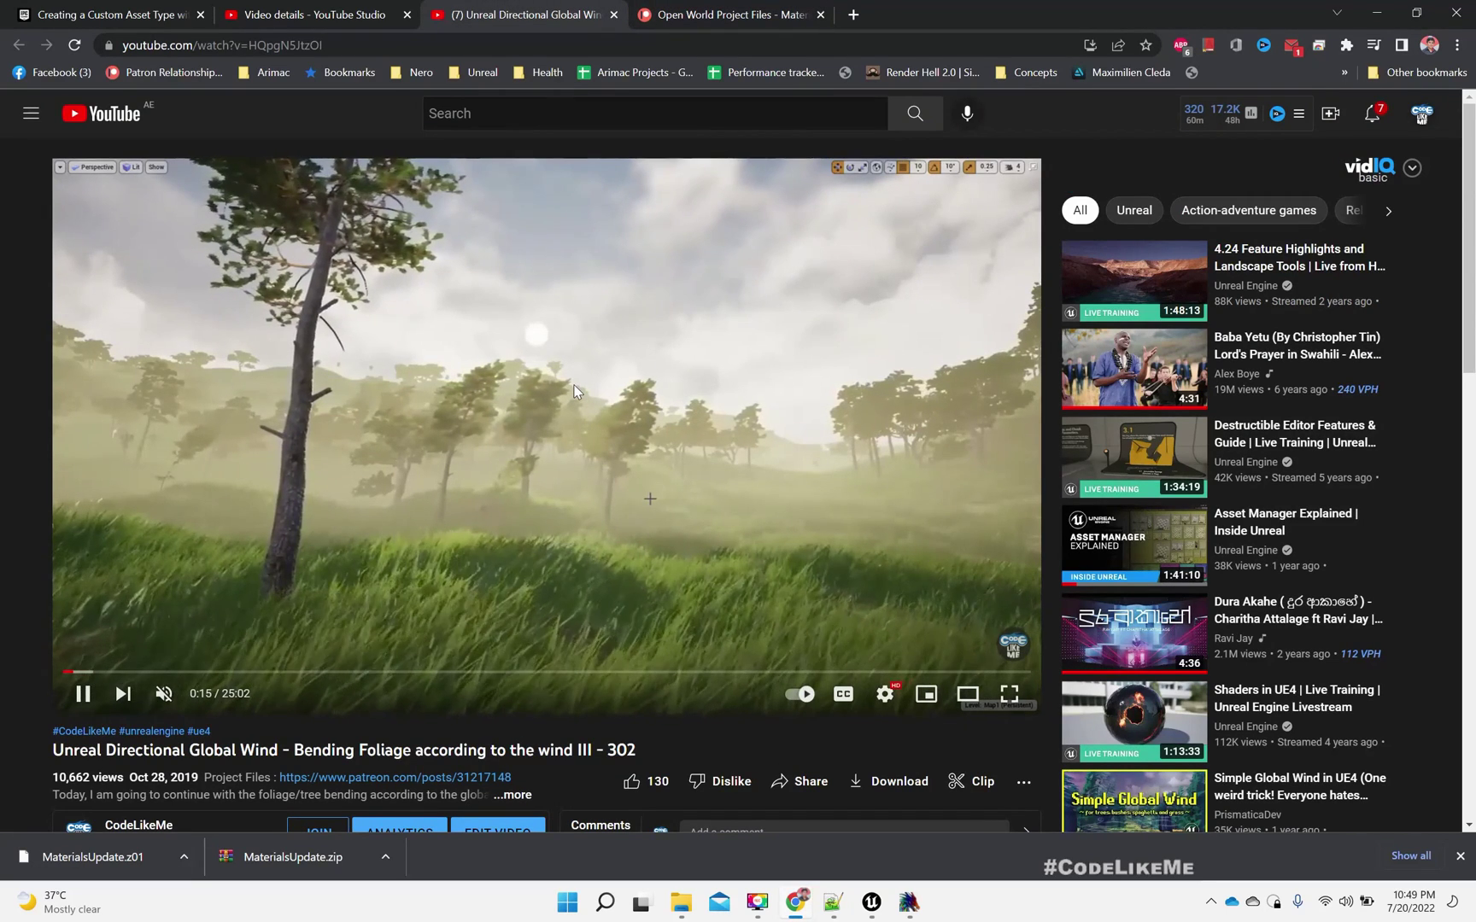
- Pause the video, return to MF_WindBend, and open MP_Global from the Wind Direction node
{"action": "left_click", "coordinate": [574, 390]}
{"action": "key", "text": "alt+Tab"}
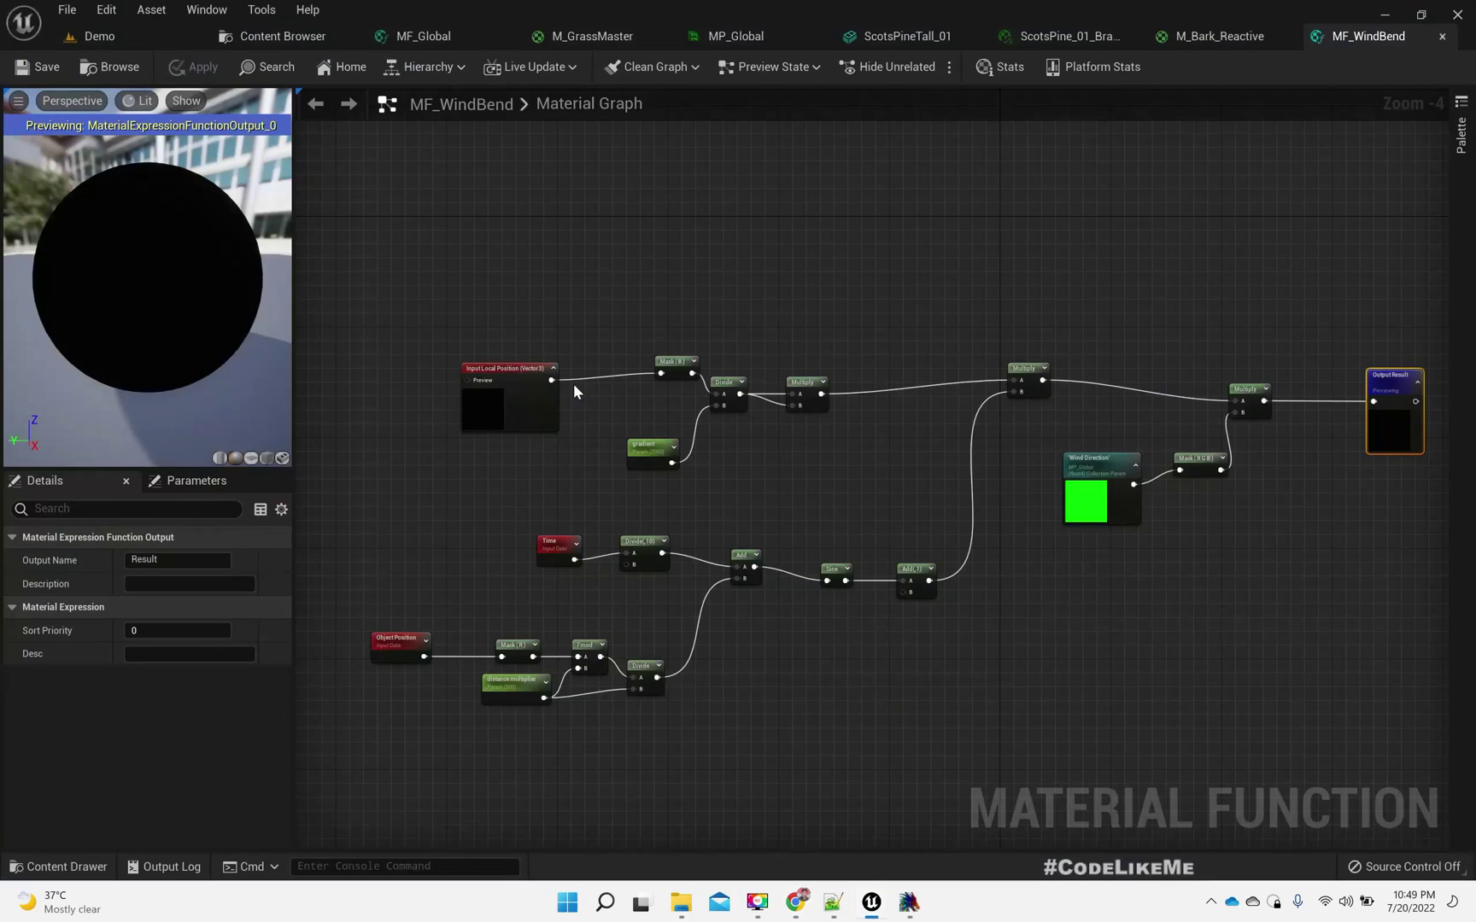
{"action": "right_click_drag", "start_coordinate": [1044, 538], "coordinate": [963, 505]}
{"action": "scroll", "coordinate": [963, 506], "scroll_direction": "up", "scroll_amount": 2}
{"action": "scroll", "coordinate": [880, 329], "scroll_direction": "down", "scroll_amount": 3}
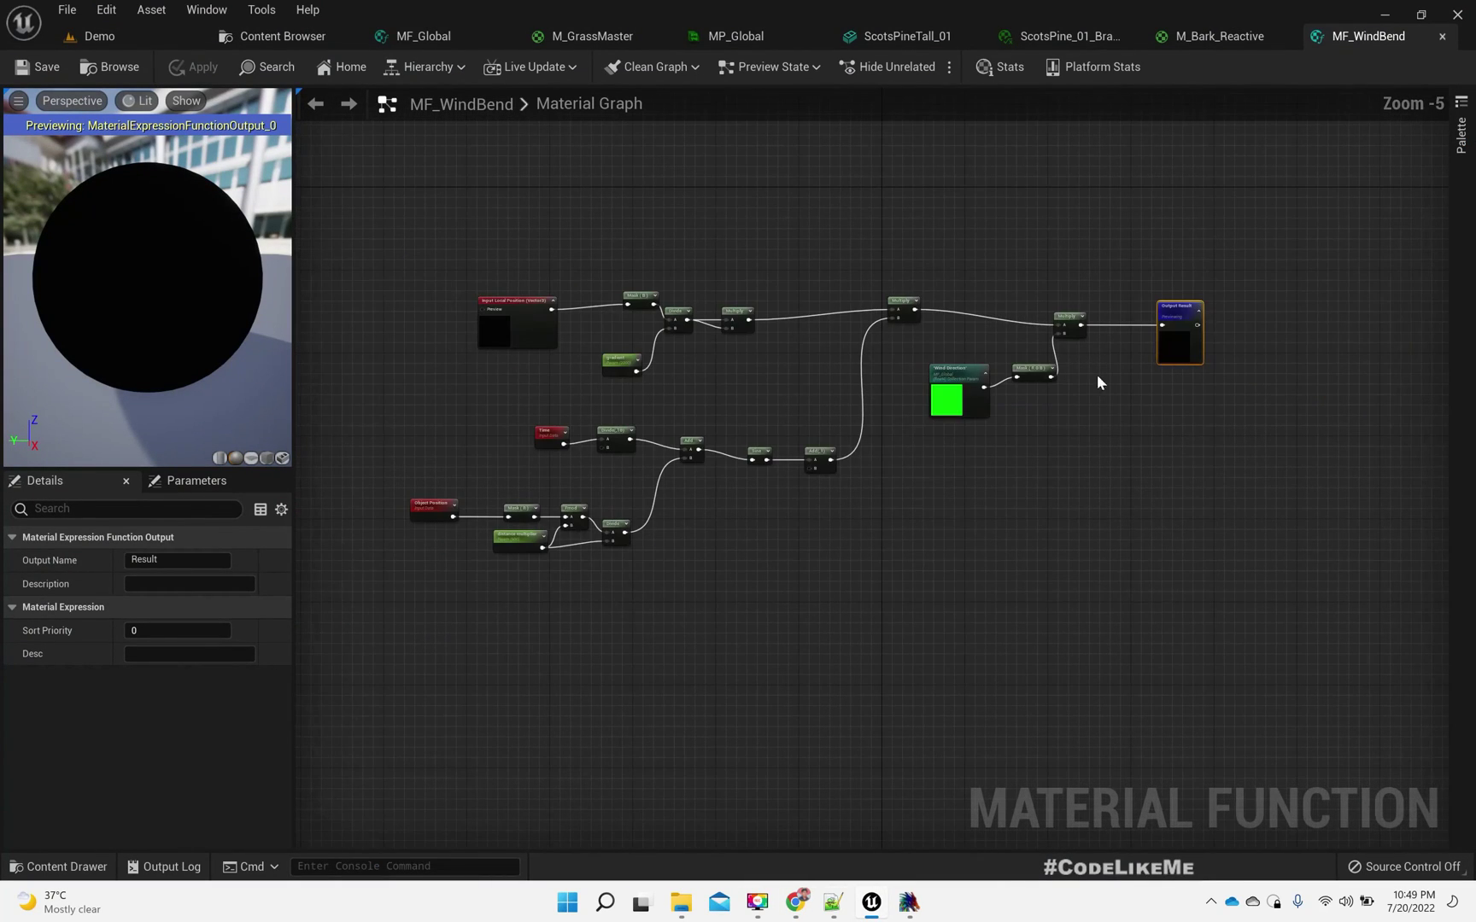
{"action": "scroll", "coordinate": [438, 603], "scroll_direction": "up", "scroll_amount": 4}
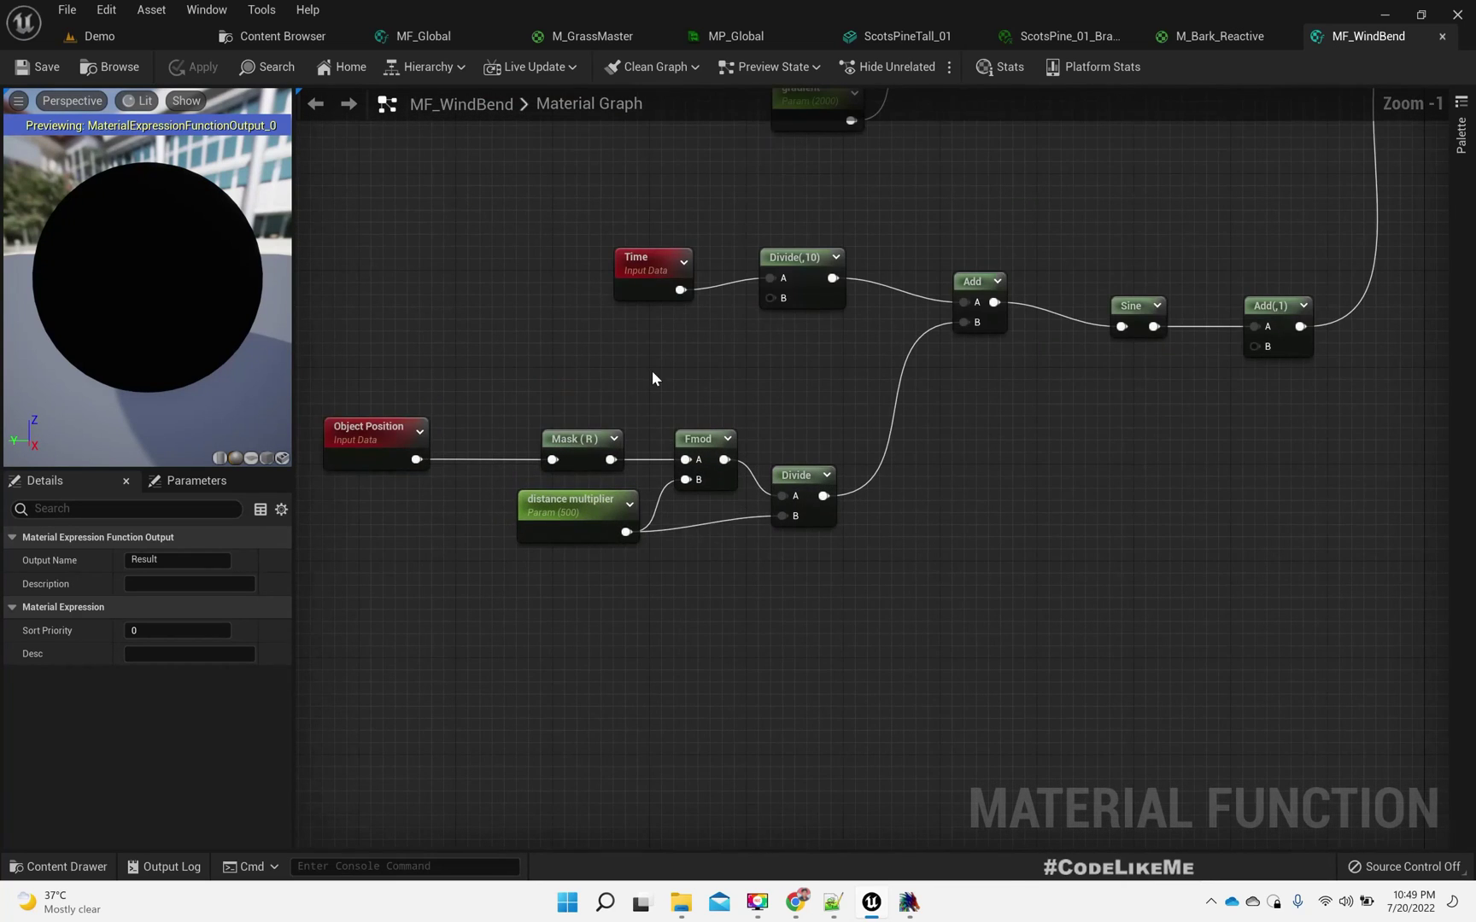
{"action": "right_click_drag", "start_coordinate": [651, 369], "coordinate": [628, 638]}
{"action": "right_click_drag", "start_coordinate": [598, 429], "coordinate": [775, 551]}
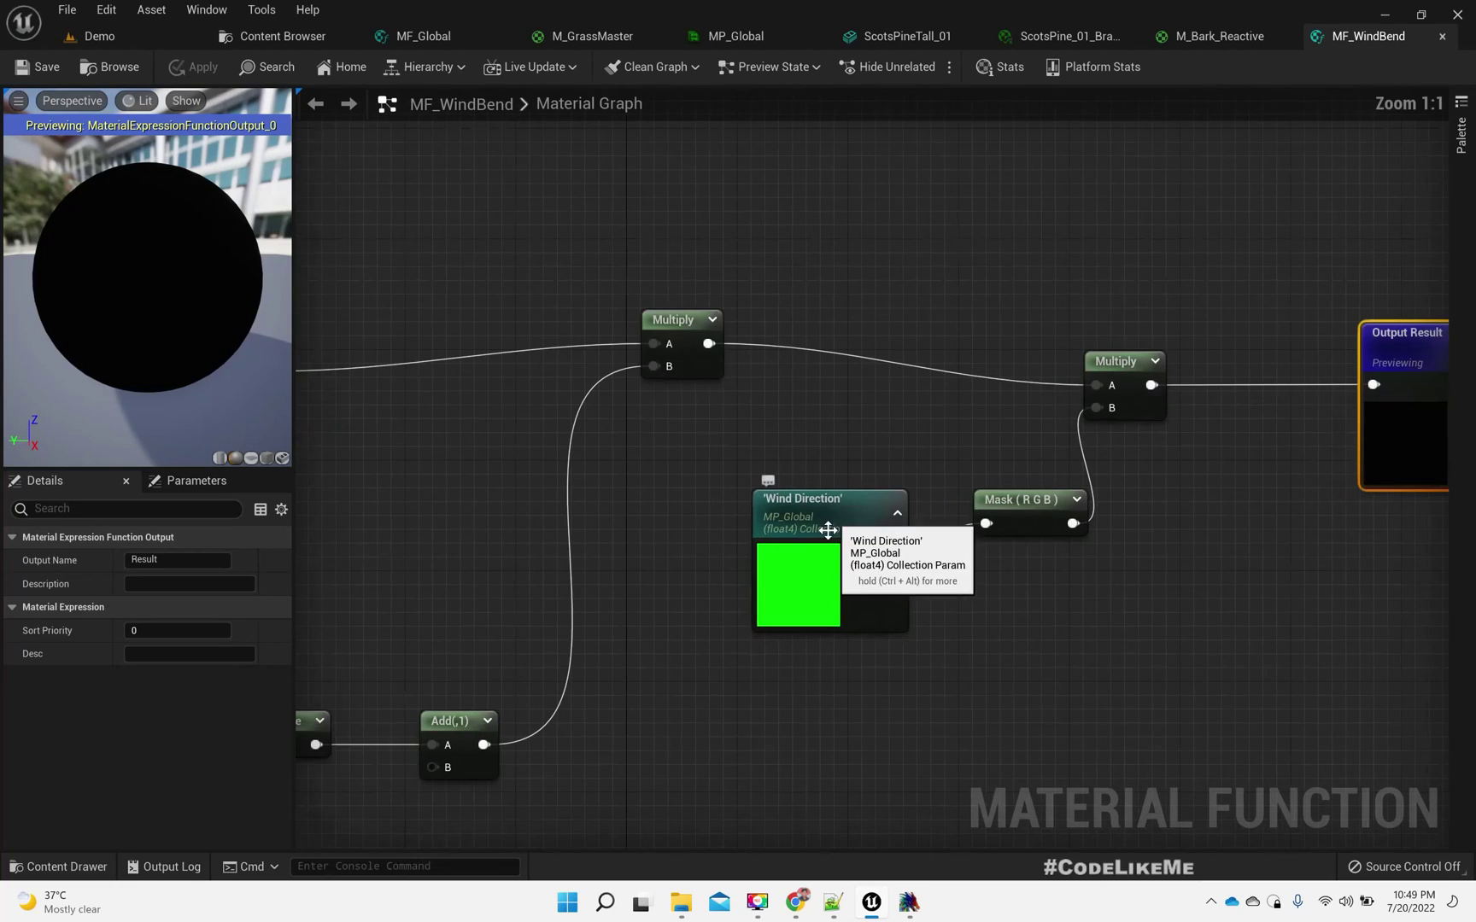
{"action": "left_click", "coordinate": [827, 531]}
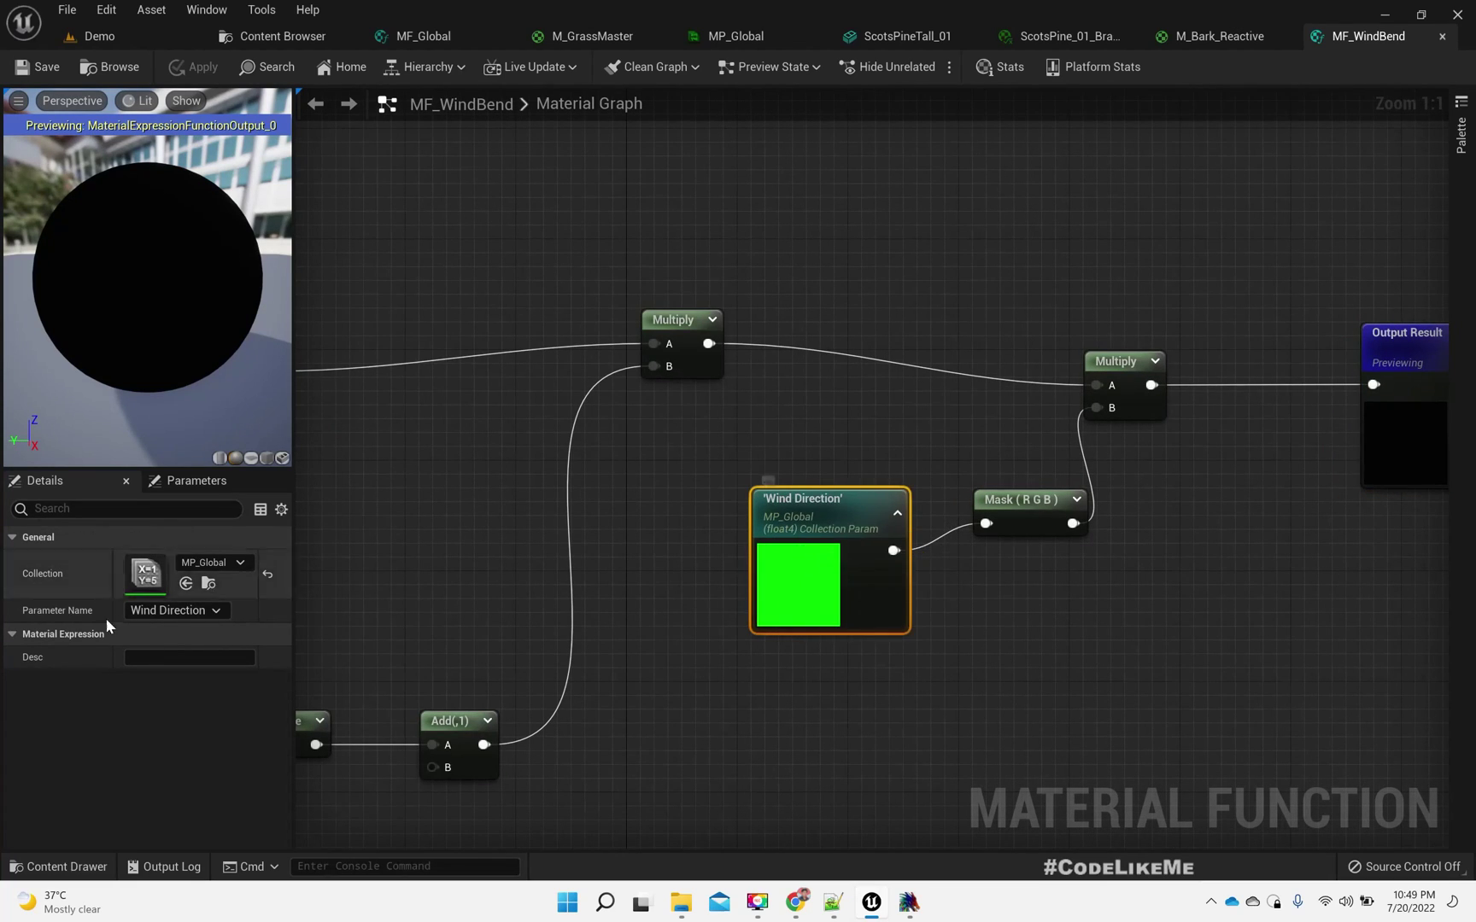
{"action": "double_click", "coordinate": [147, 573]}
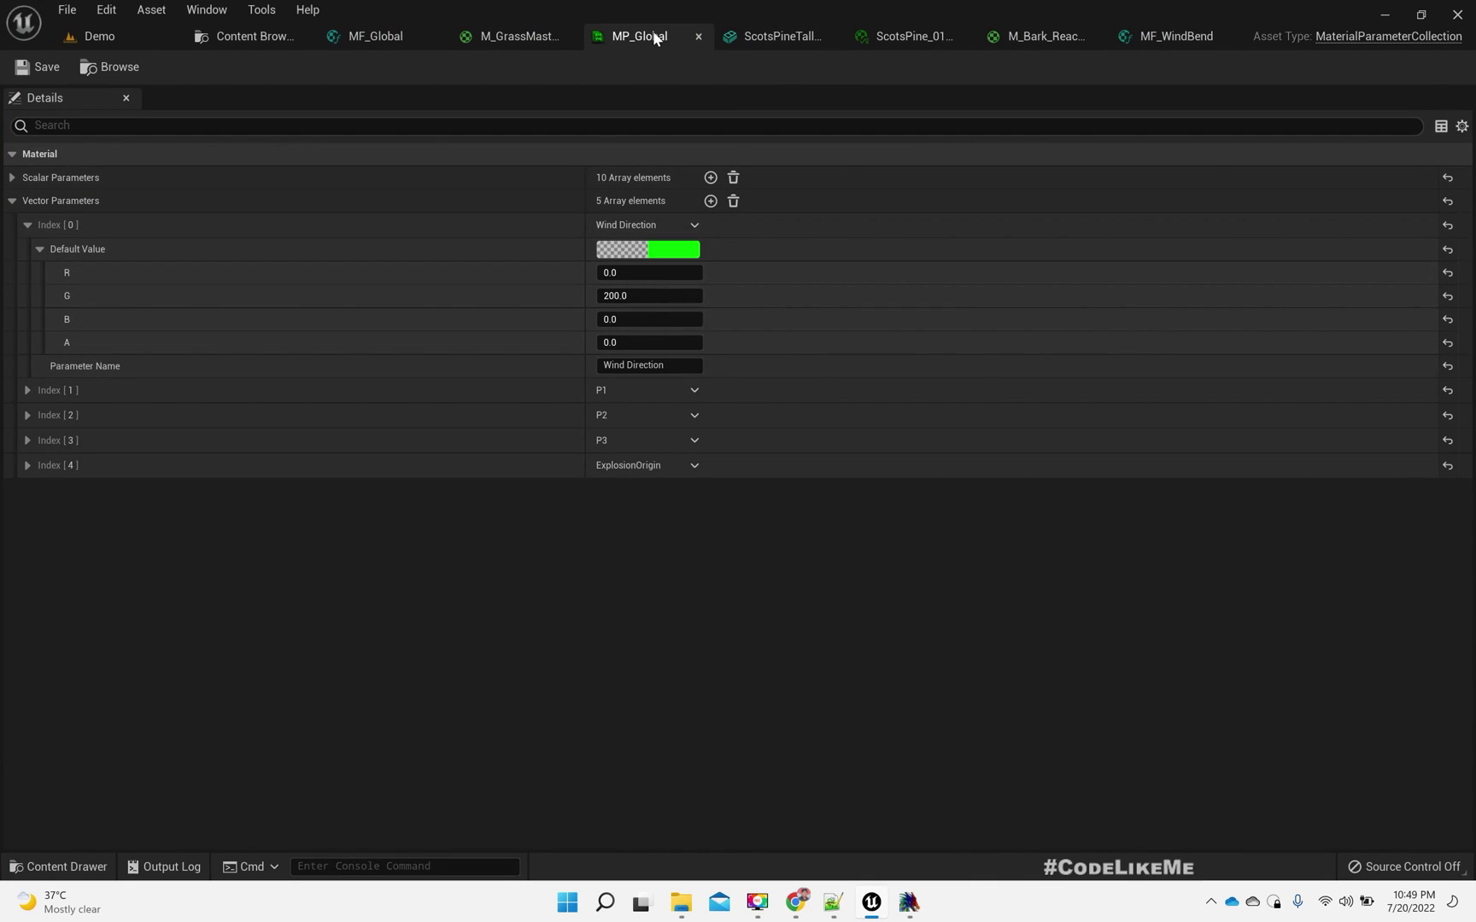
- Locate MP_Global, look over the grassy Demo hill, then open the BP folder
{"action": "left_click", "coordinate": [108, 68]}
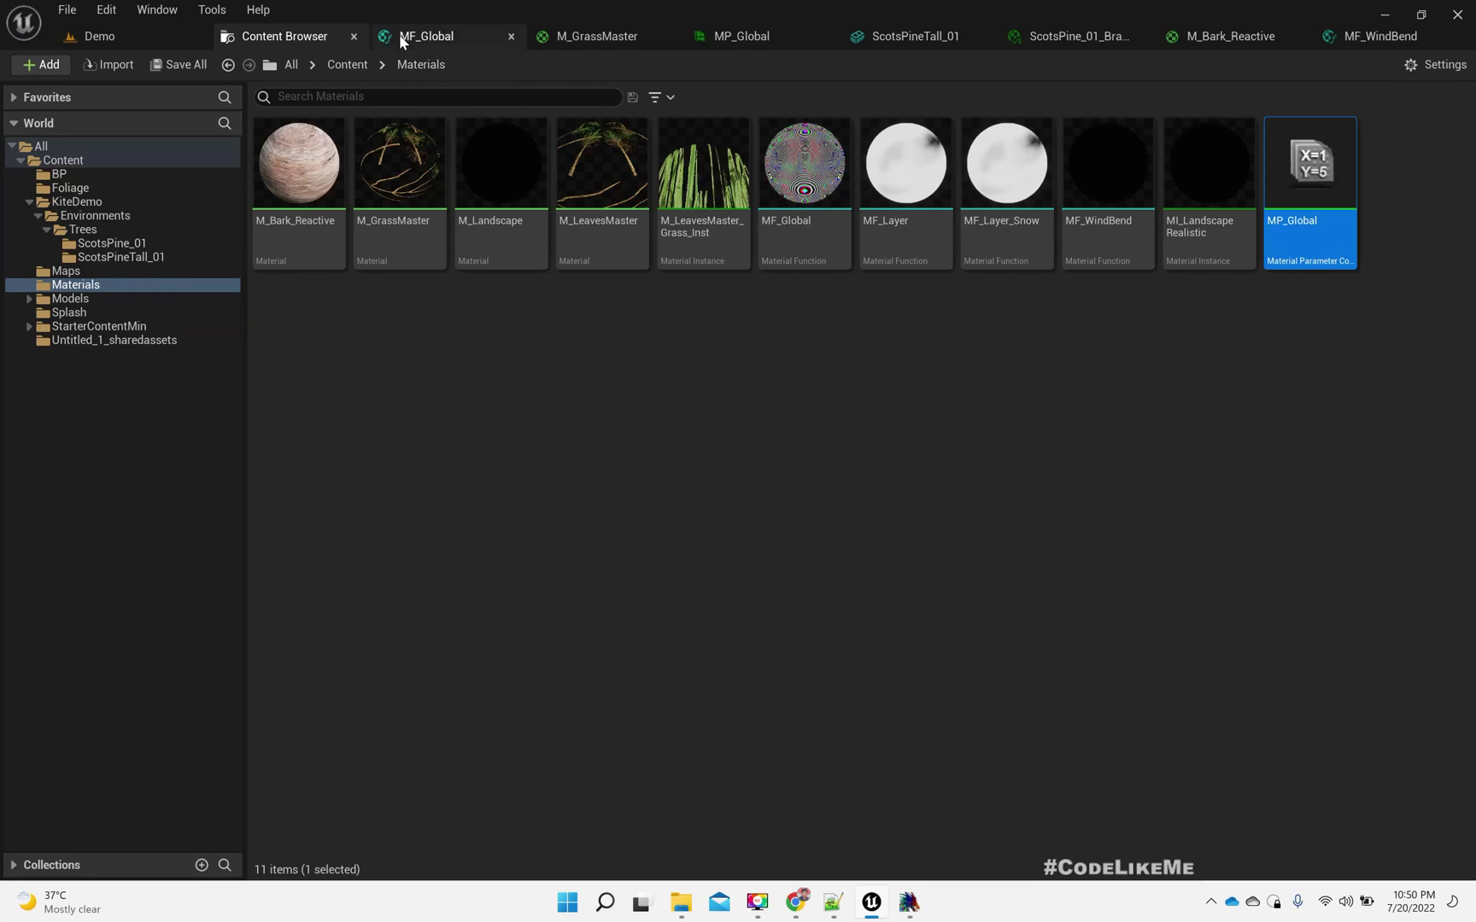
{"action": "left_click", "coordinate": [100, 35]}
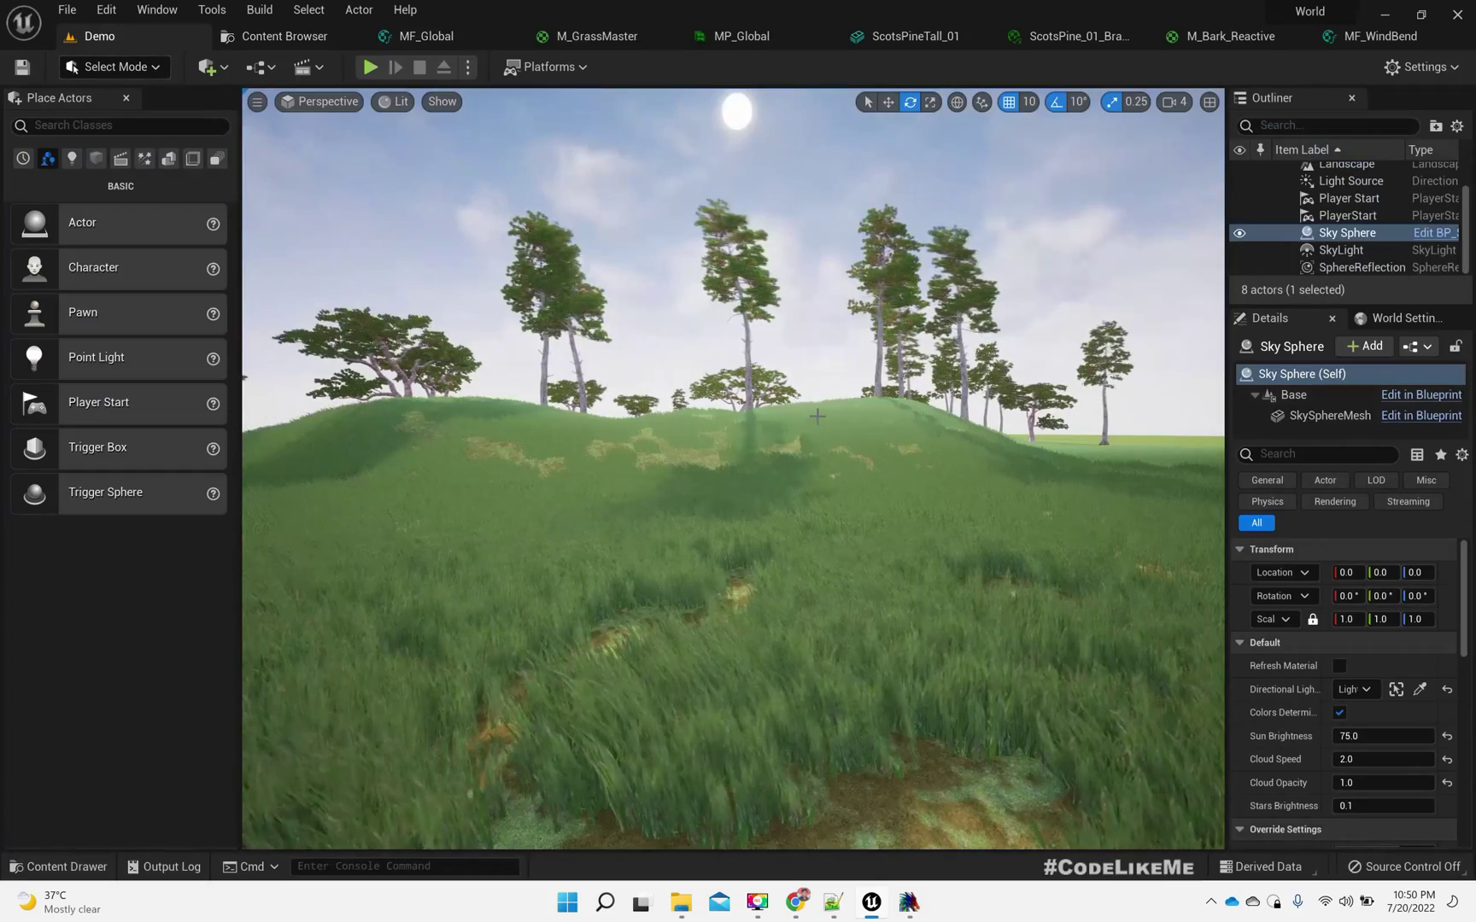
{"action": "right_click_drag", "start_coordinate": [755, 705], "coordinate": [881, 621]}
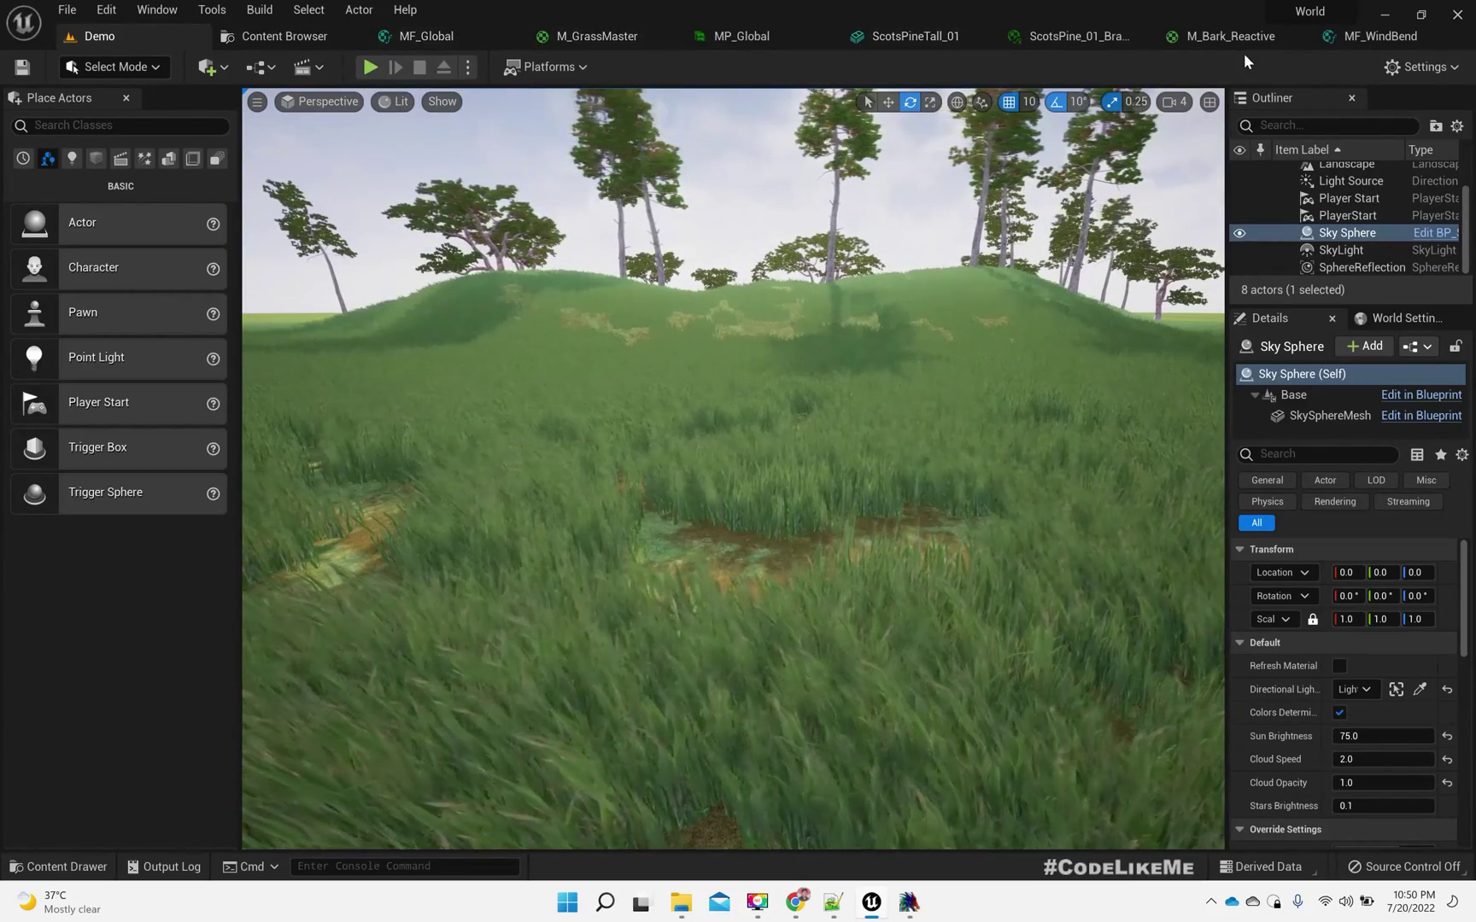
{"action": "left_click", "coordinate": [282, 36]}
{"action": "left_click", "coordinate": [59, 174]}
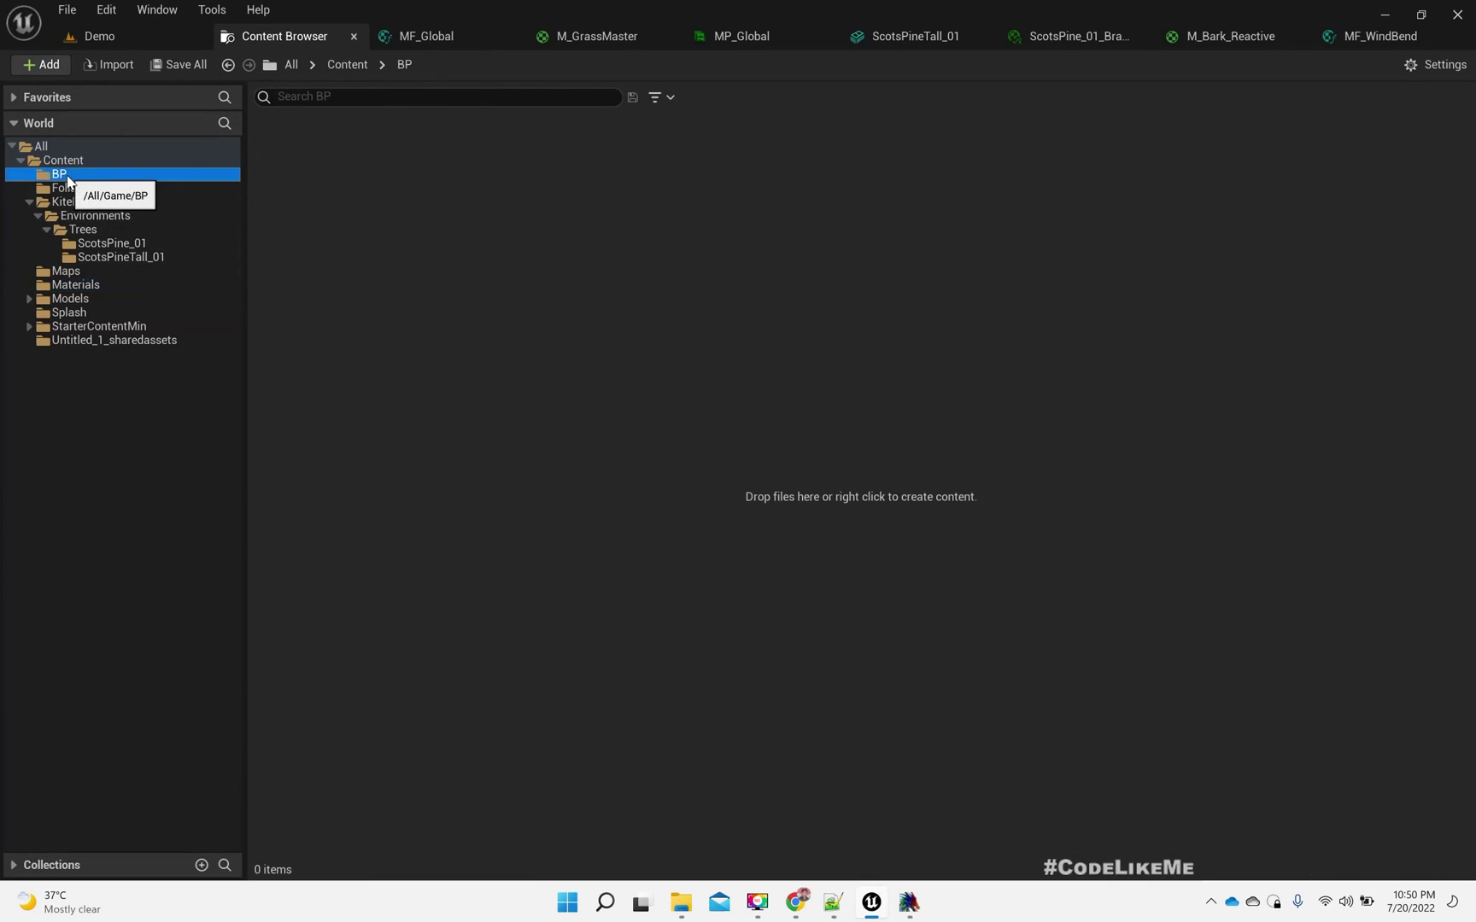
- Create an Actor Blueprint named WindController in BP and open it
{"action": "right_click", "coordinate": [454, 241]}
{"action": "left_click", "coordinate": [531, 392]}
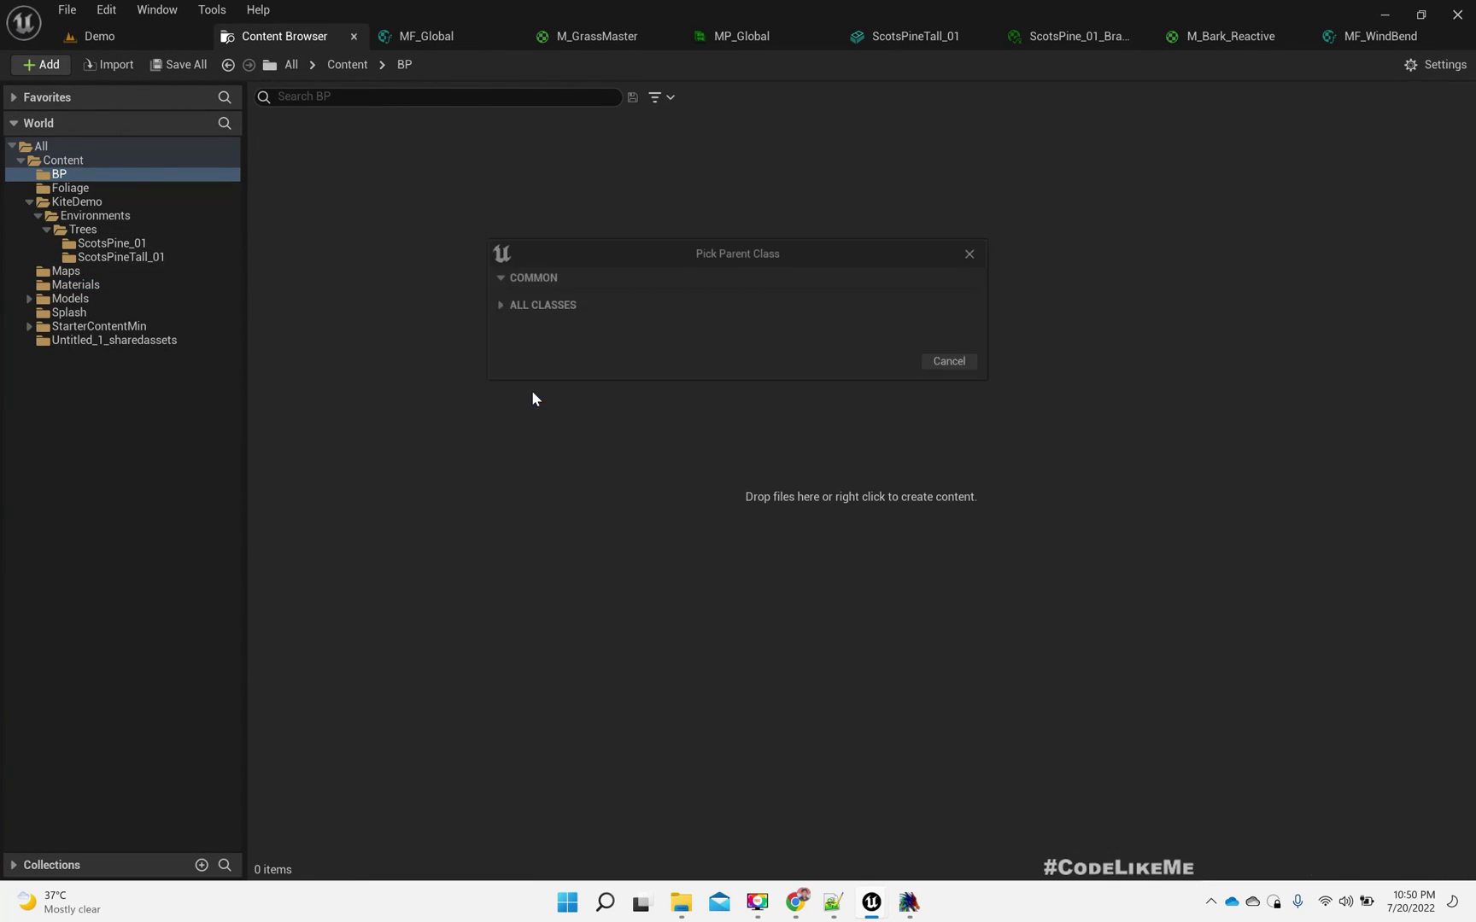
{"action": "left_click", "coordinate": [539, 304]}
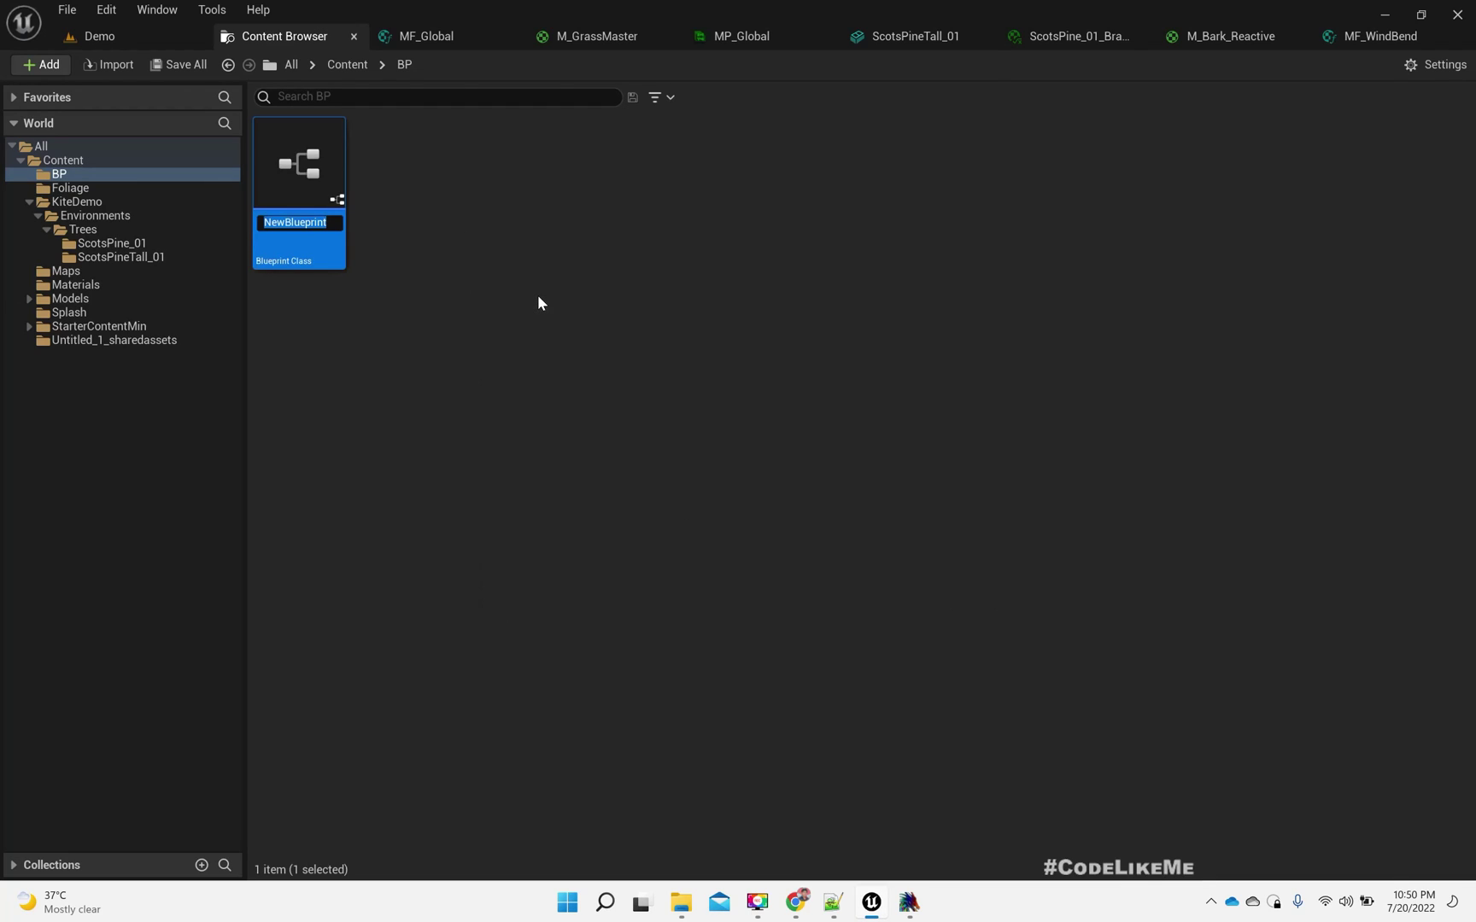
{"action": "type", "text": "WindController"}
{"action": "key", "text": "Return"}
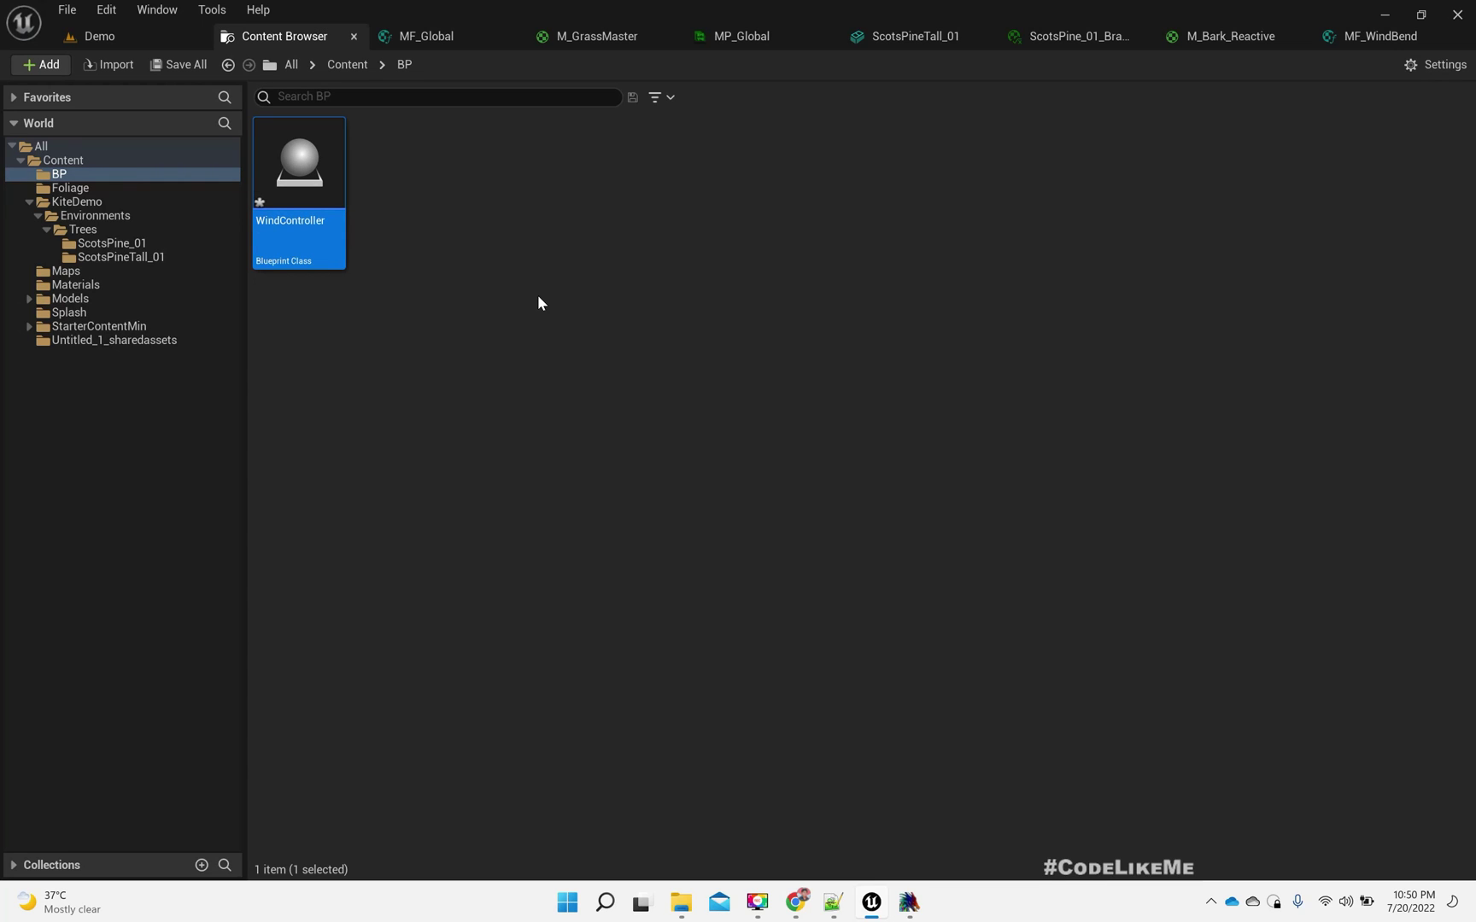
{"action": "key", "text": "Return"}
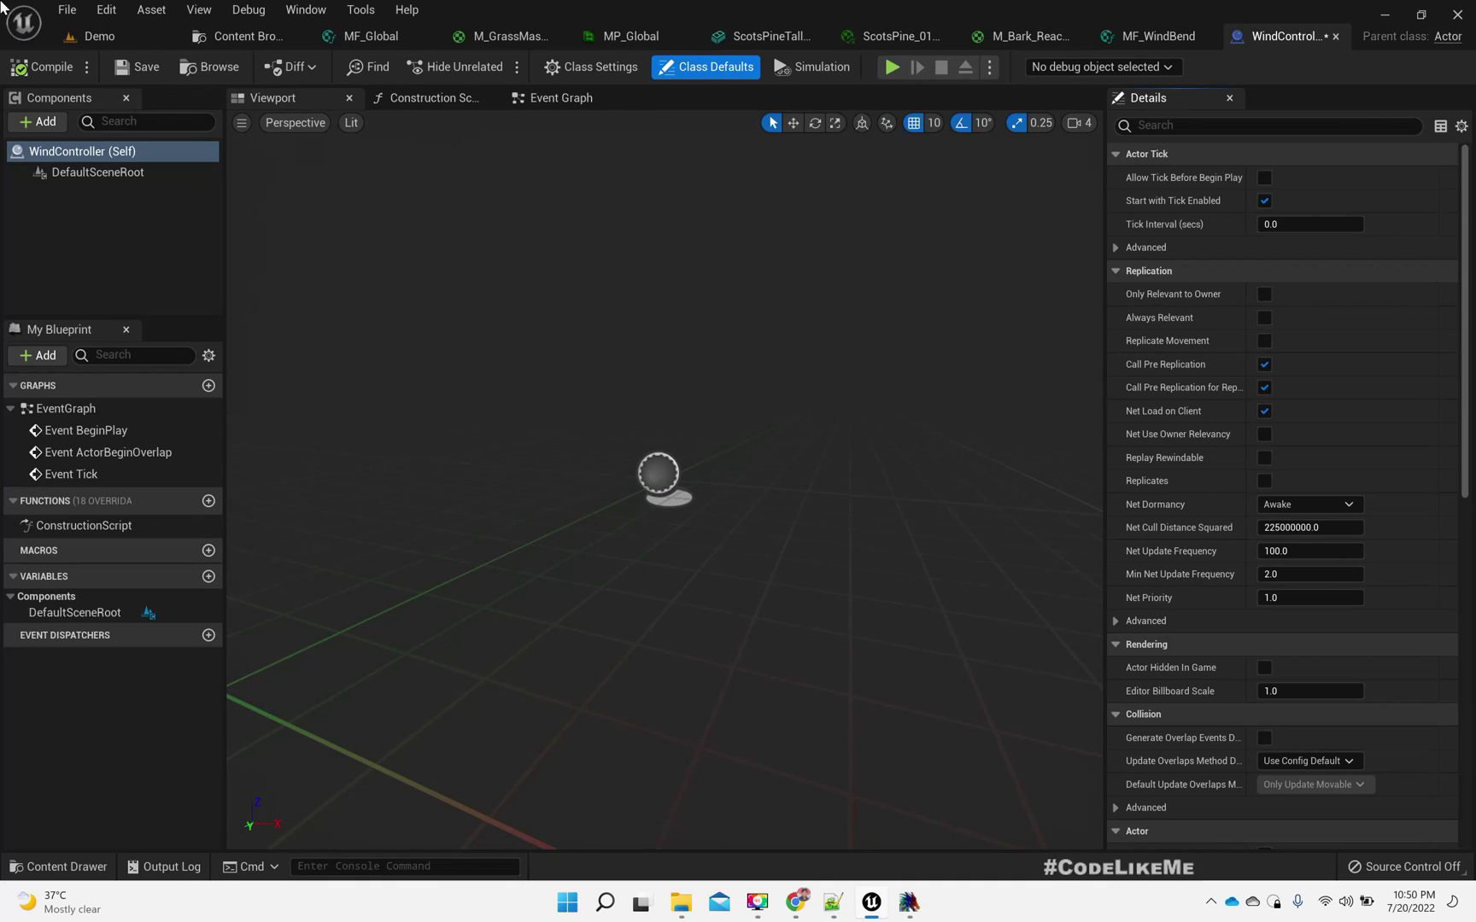
- Add an Arrow component to WindController and colour it cyan
{"action": "left_click", "coordinate": [34, 122]}
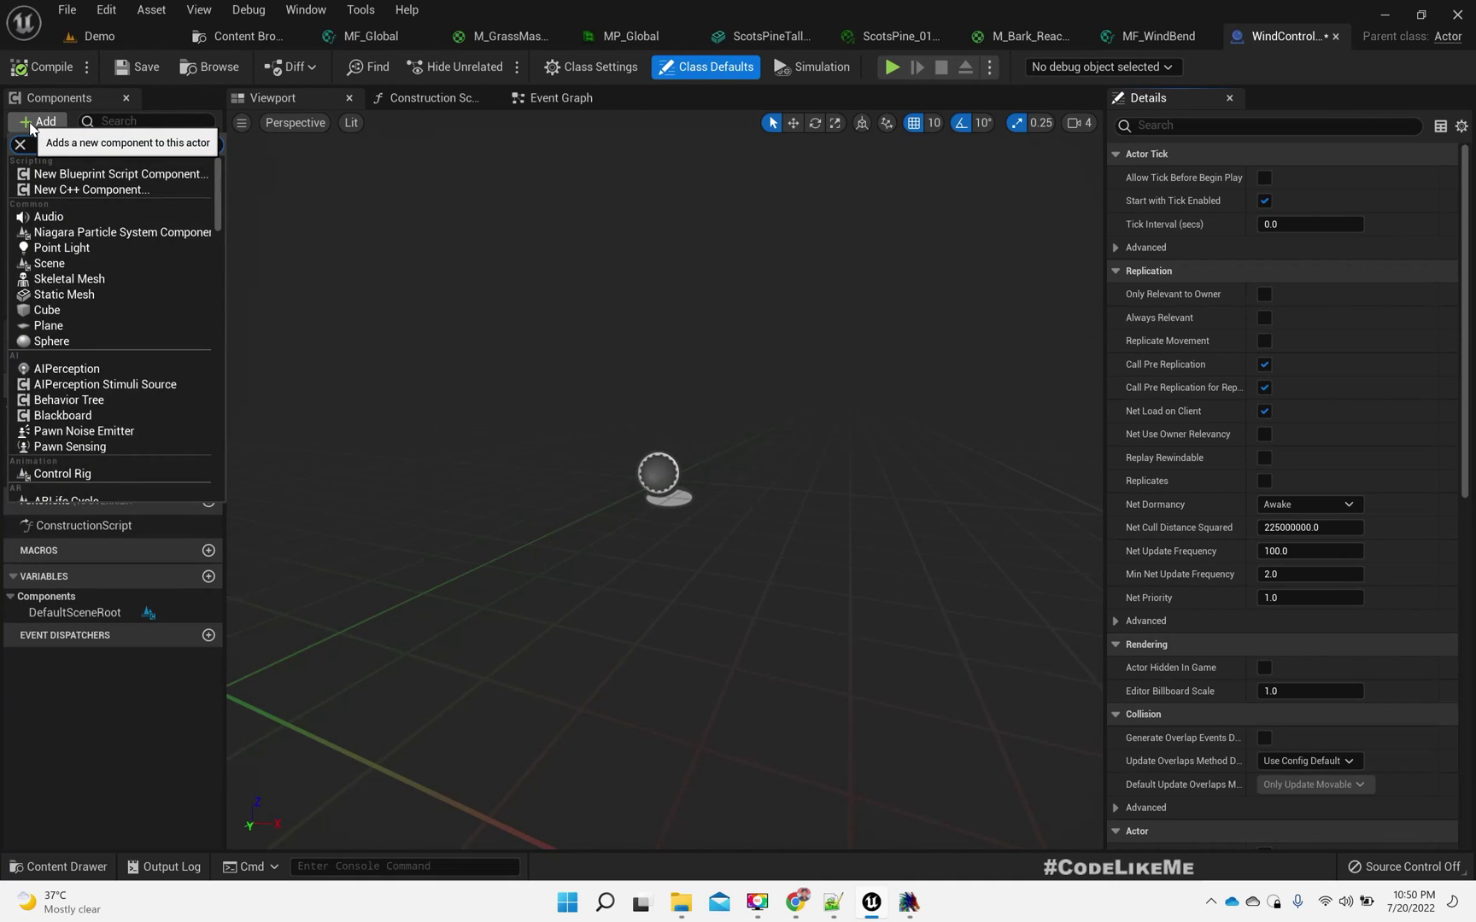
{"action": "type", "text": "arrow"}
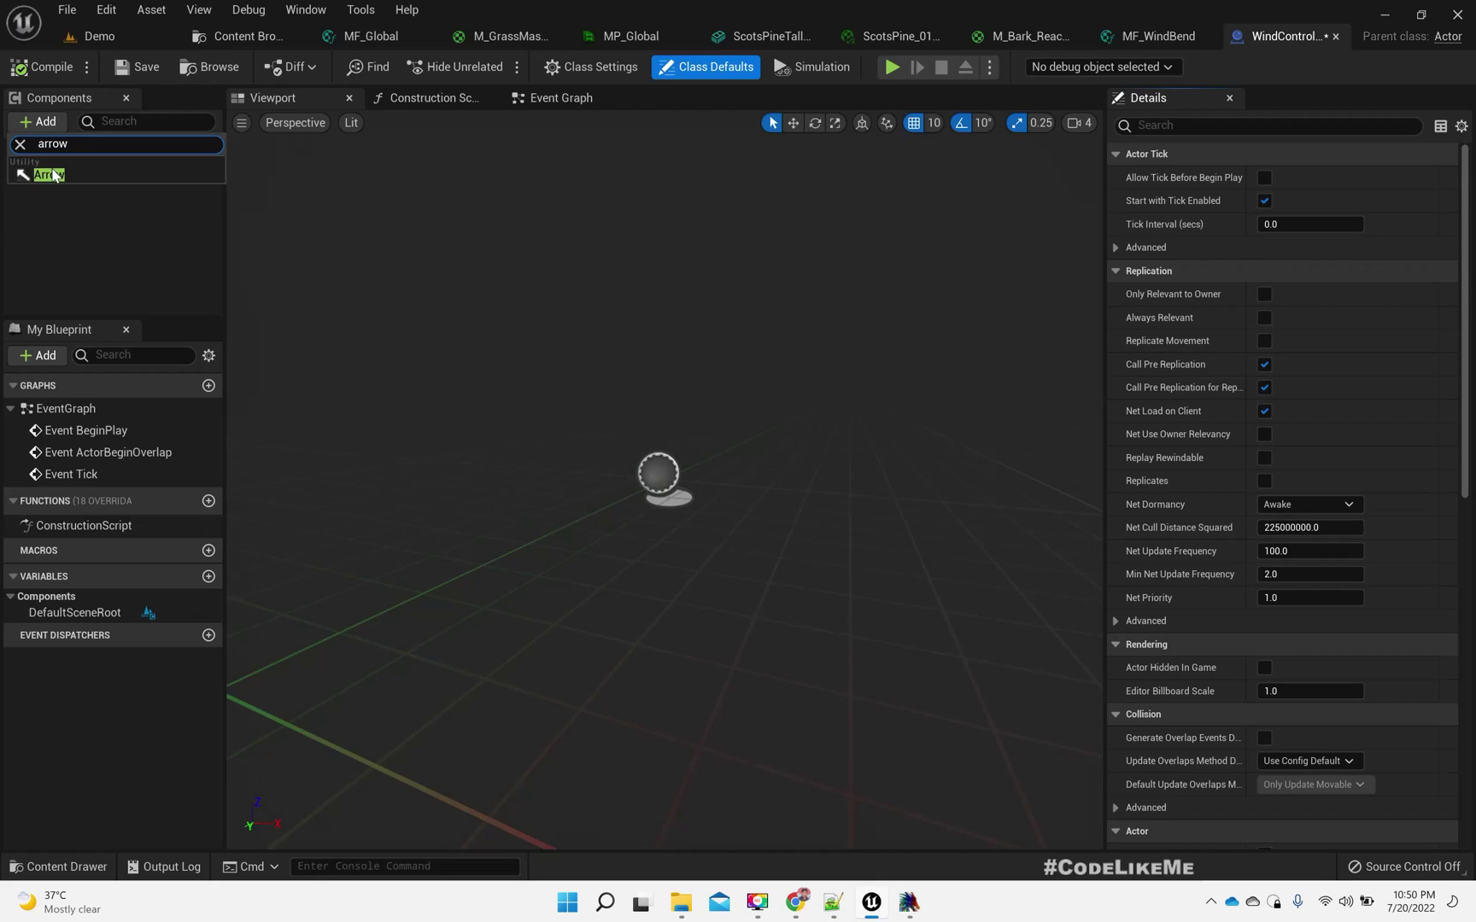
{"action": "left_click", "coordinate": [52, 175]}
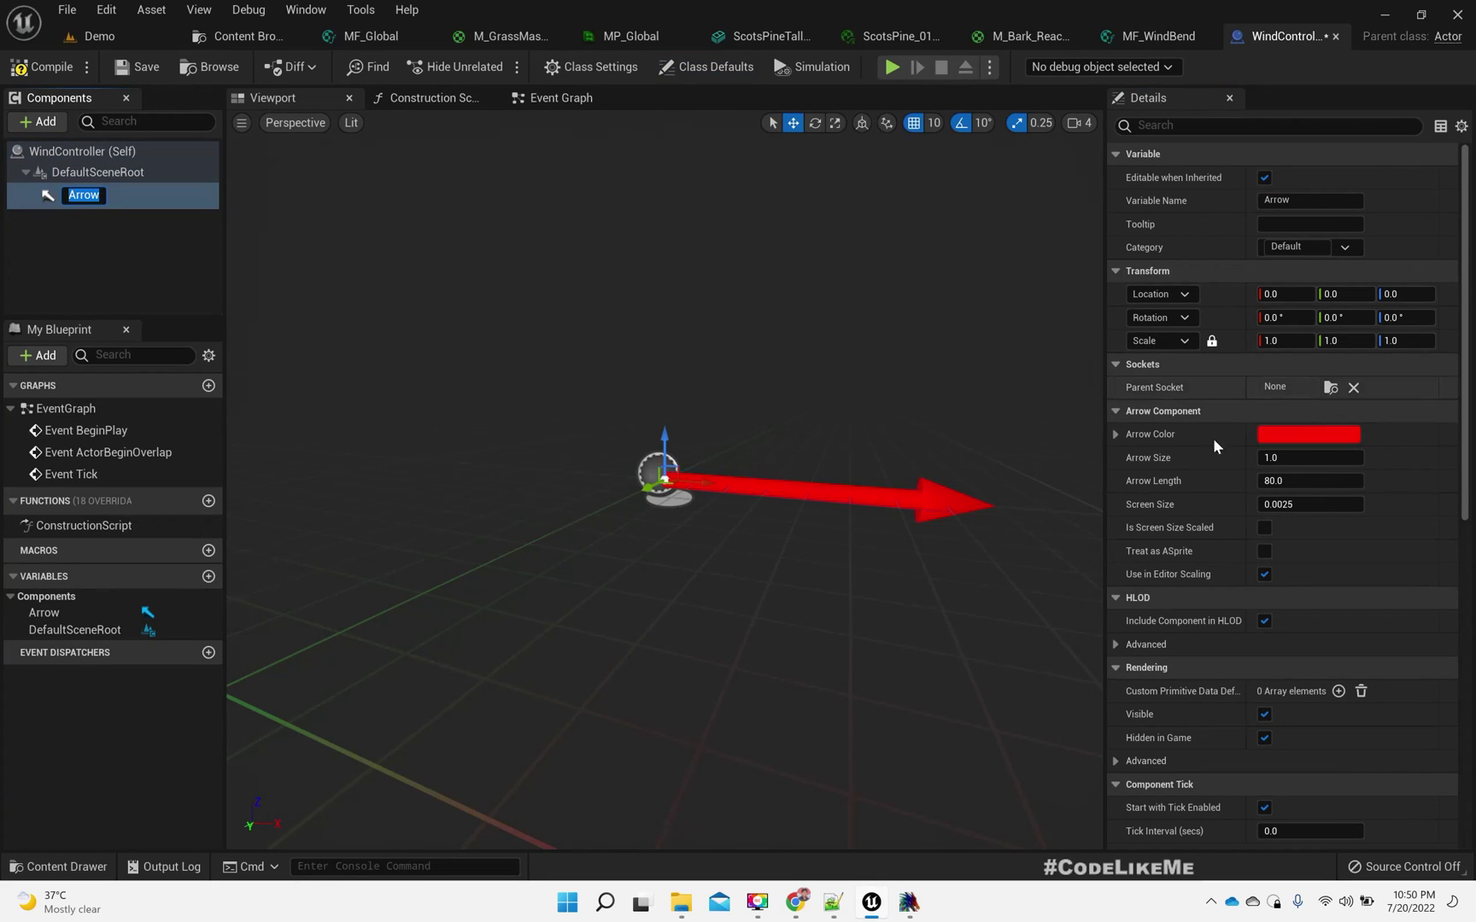
{"action": "left_click", "coordinate": [1287, 438]}
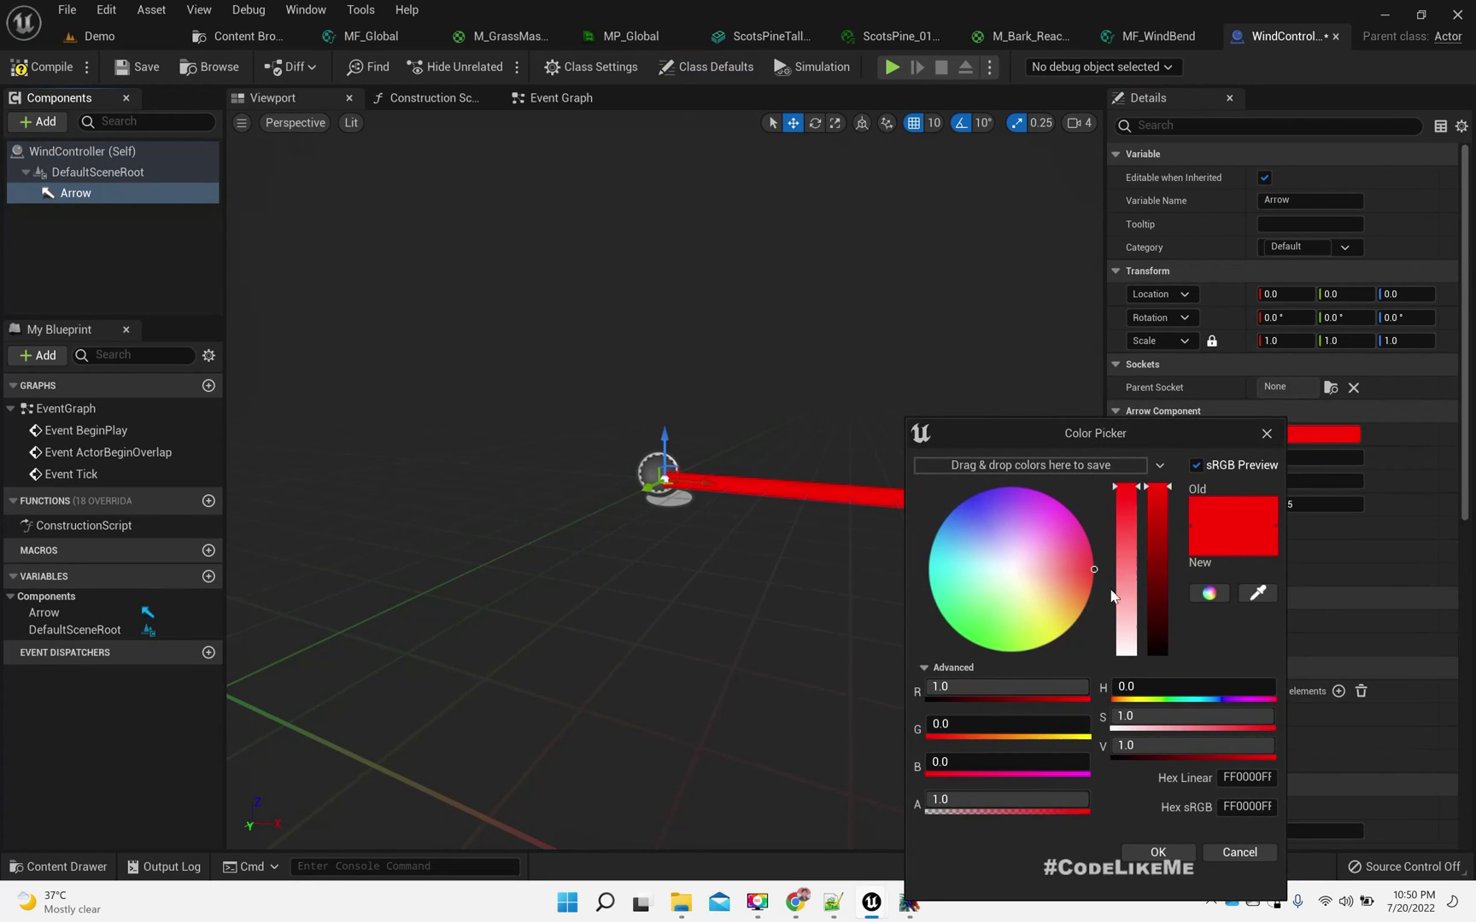
{"action": "left_click_drag", "start_coordinate": [991, 534], "coordinate": [937, 533]}
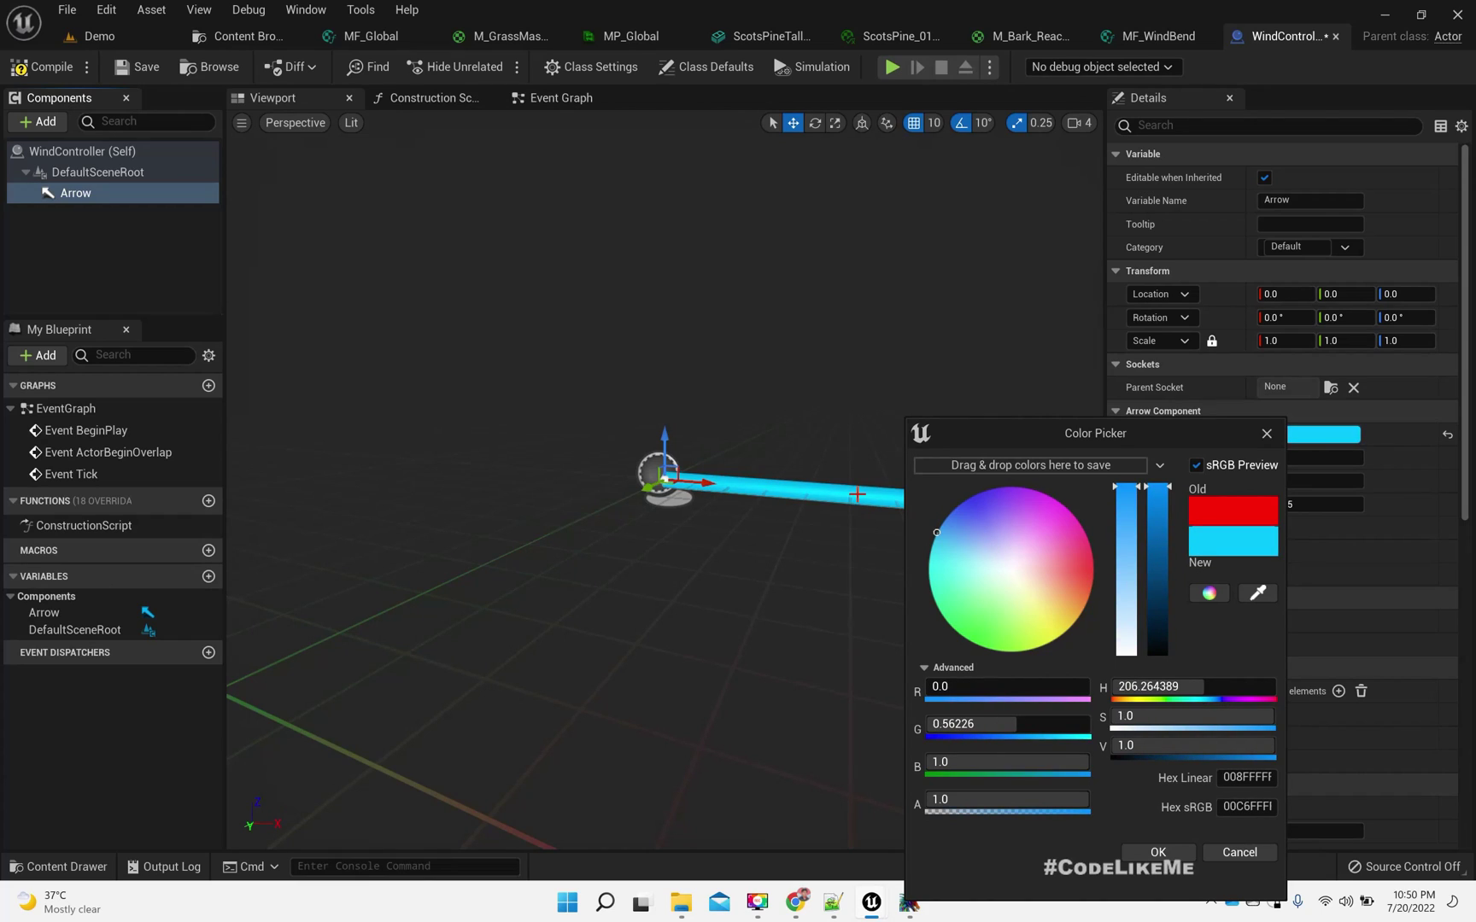
{"action": "left_click", "coordinate": [1155, 848]}
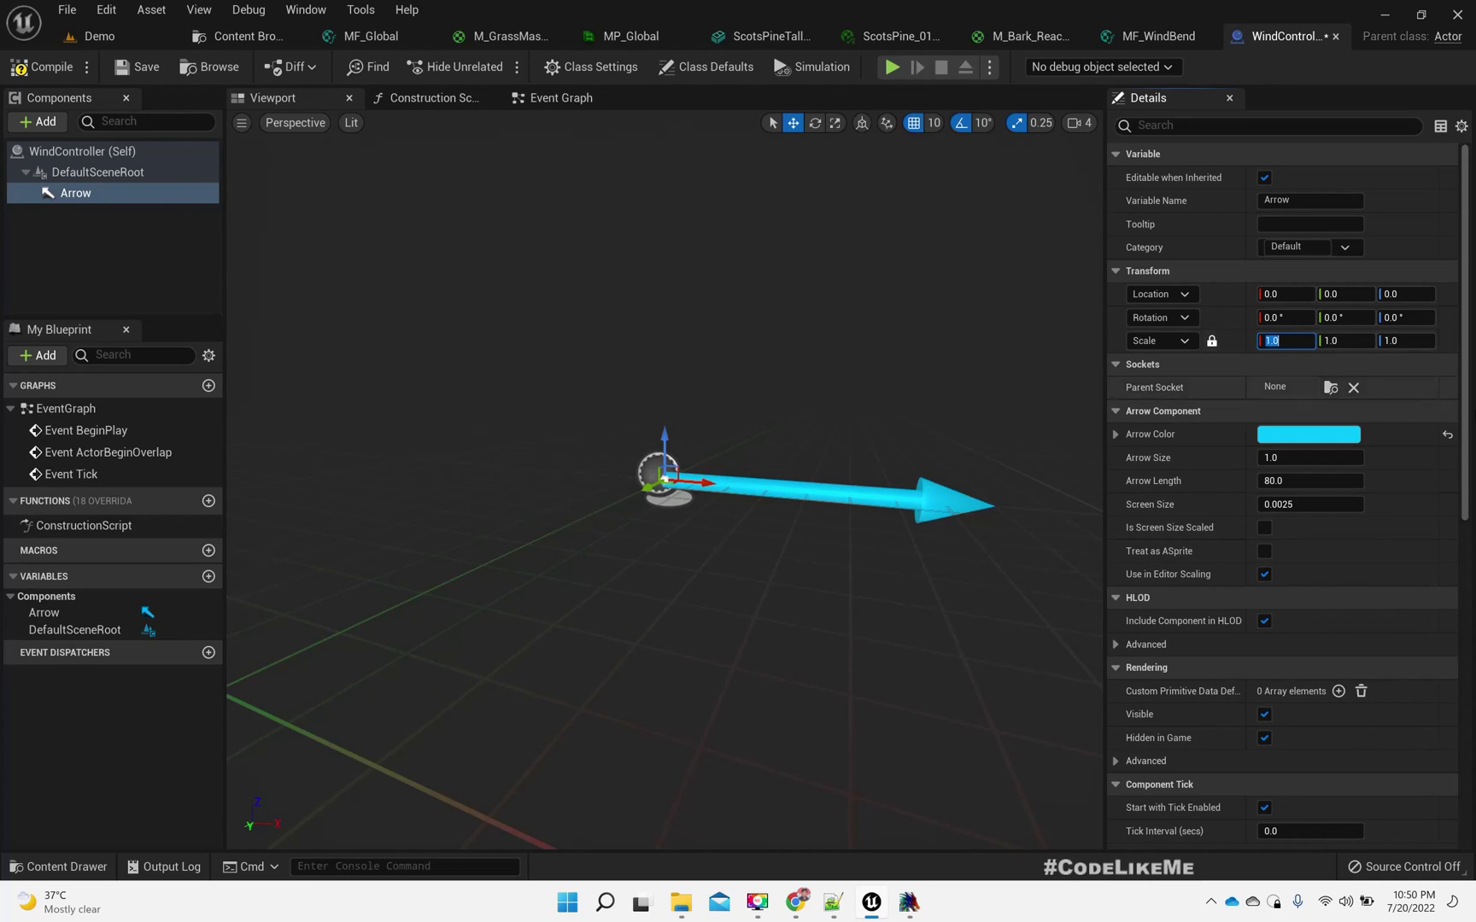
- Set the Arrow's scale to 1.5 on all axes
{"action": "left_click", "coordinate": [1281, 340]}
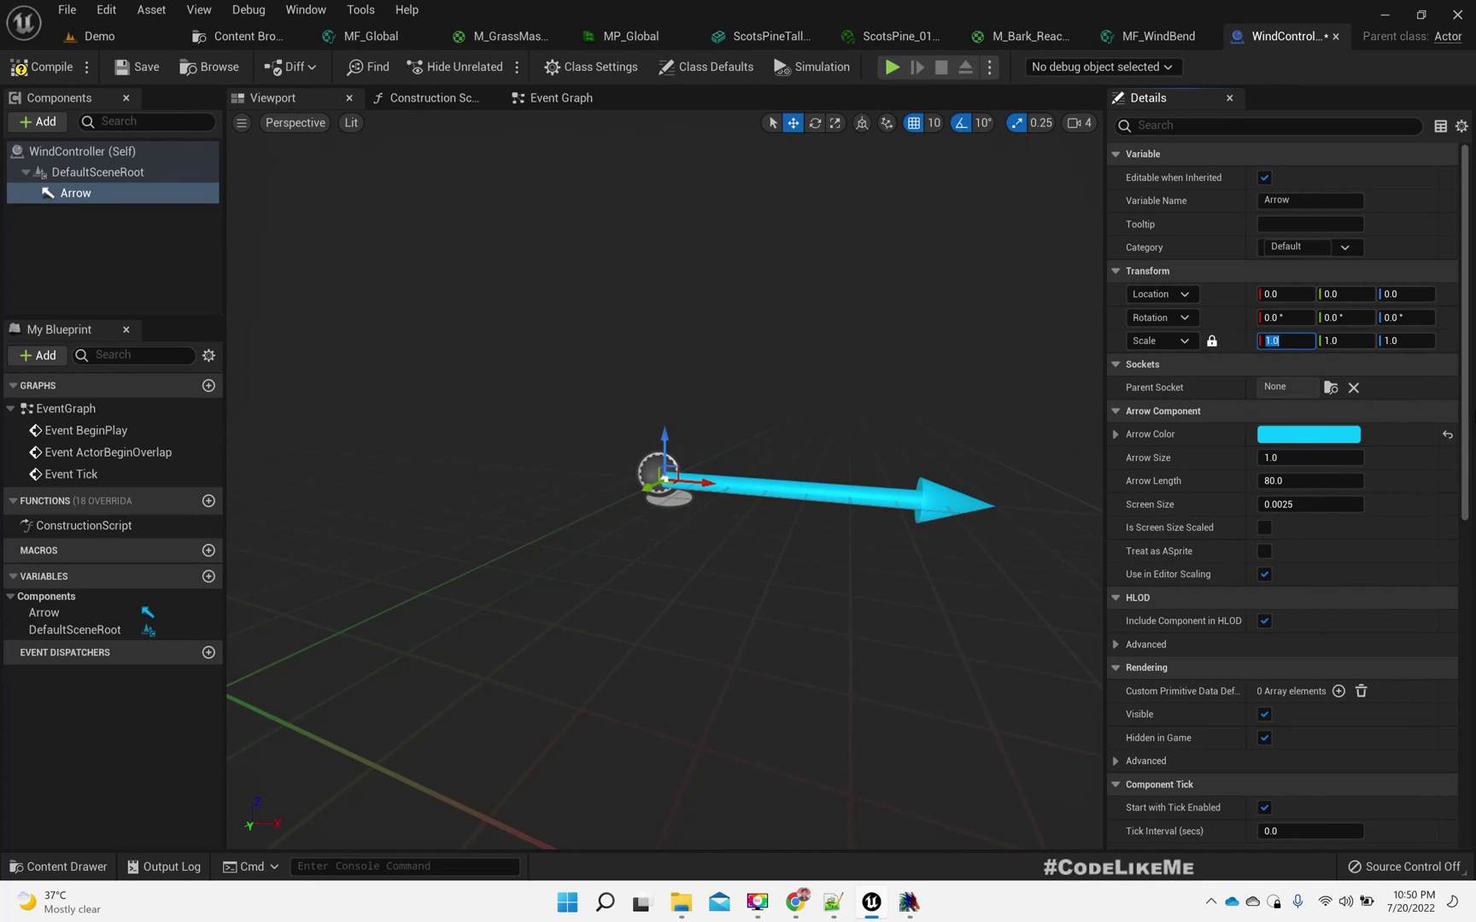
{"action": "key", "text": "Return"}
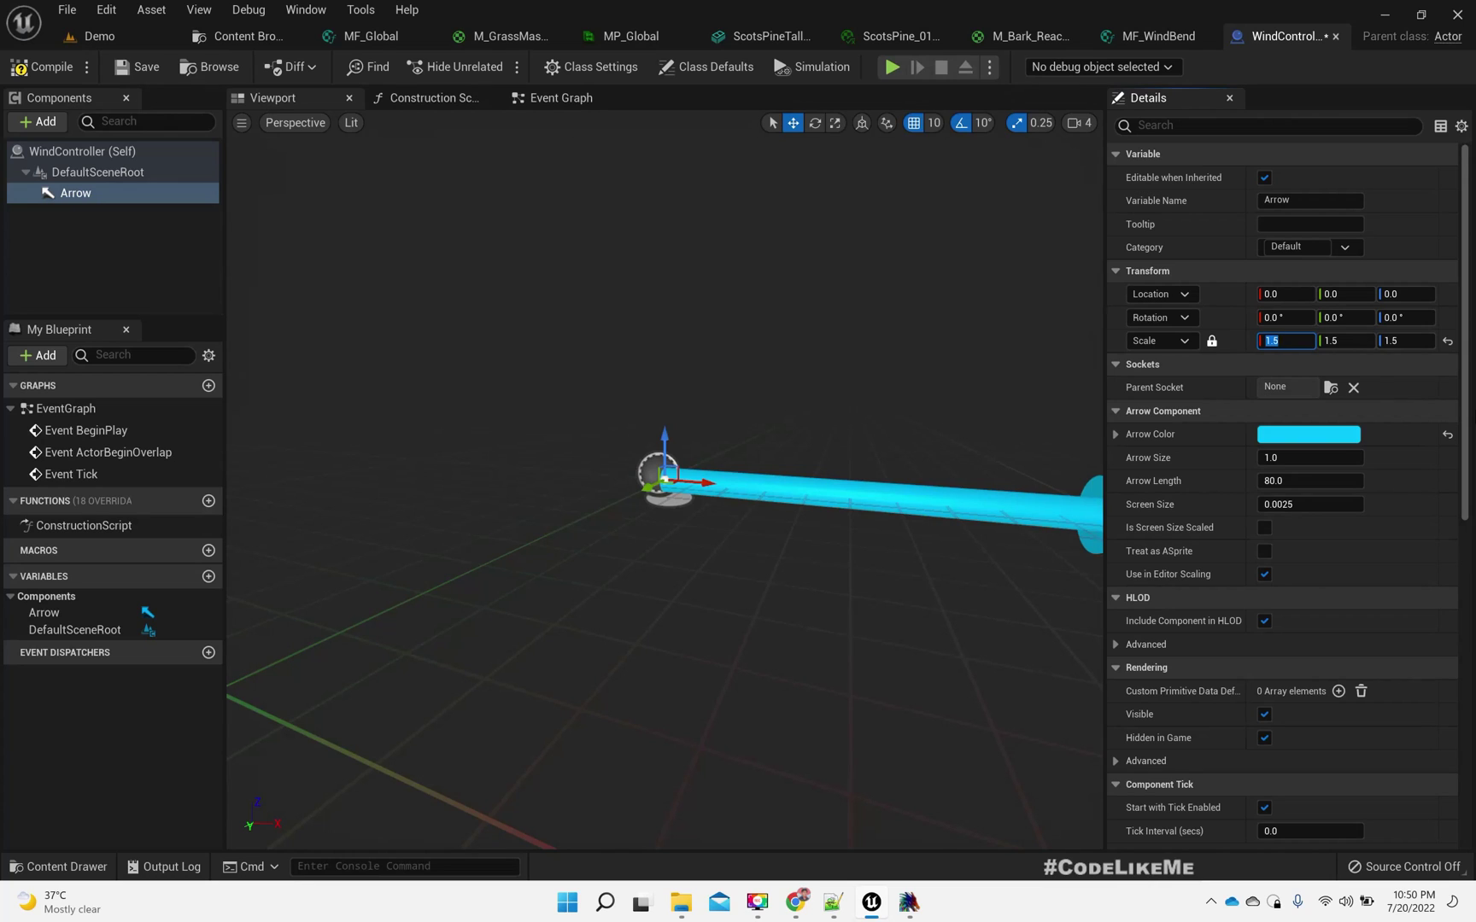
{"action": "scroll", "coordinate": [665, 478], "scroll_direction": "down", "scroll_amount": 5}
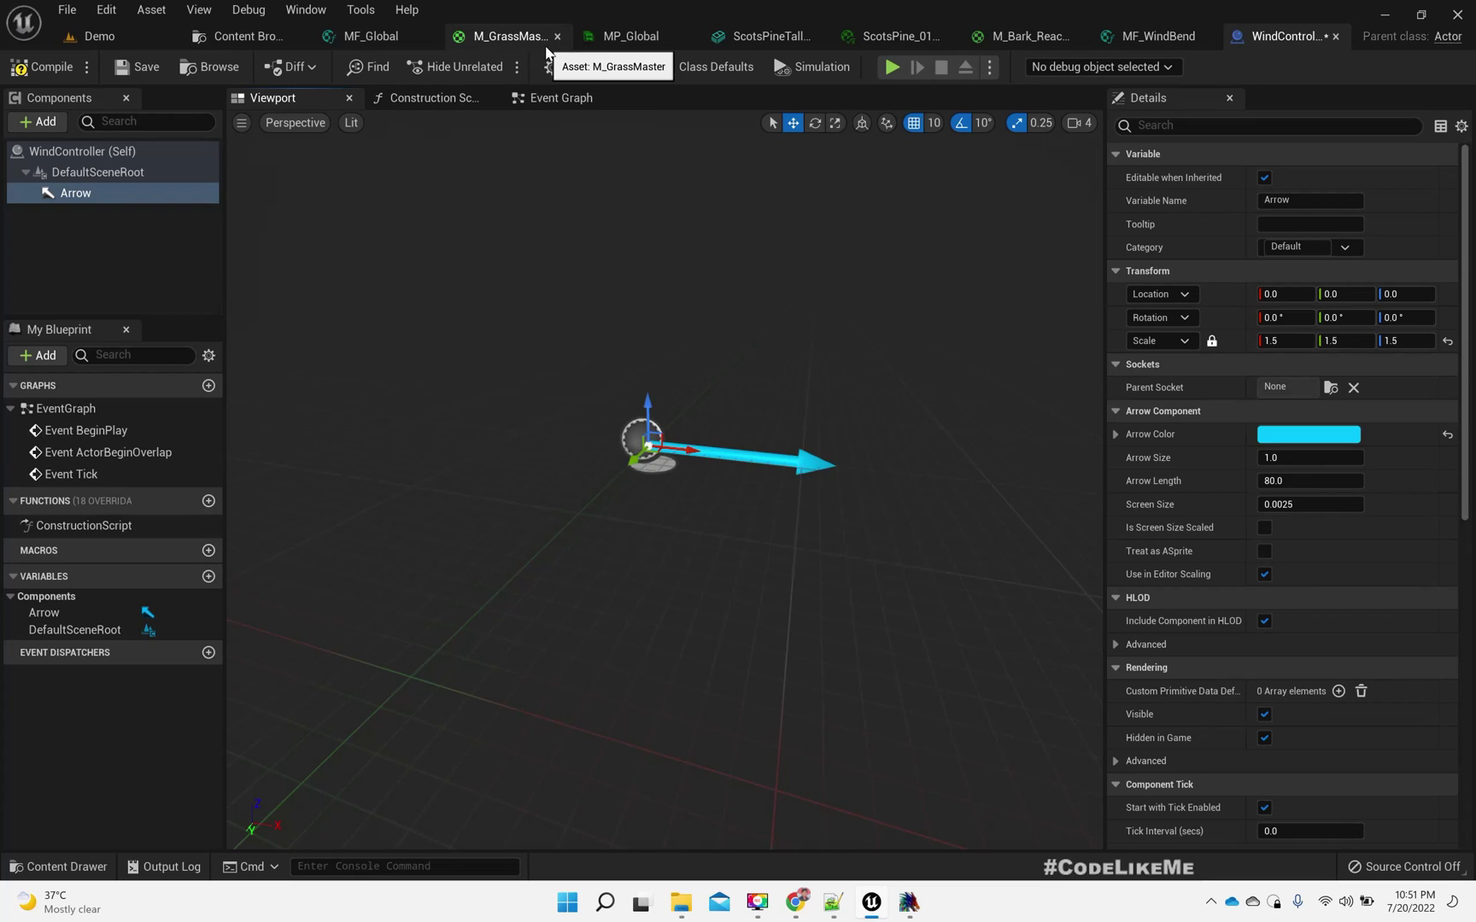
- Add a Get Actor Forward Vector node in the WindController Construction Script
{"action": "left_click", "coordinate": [630, 36]}
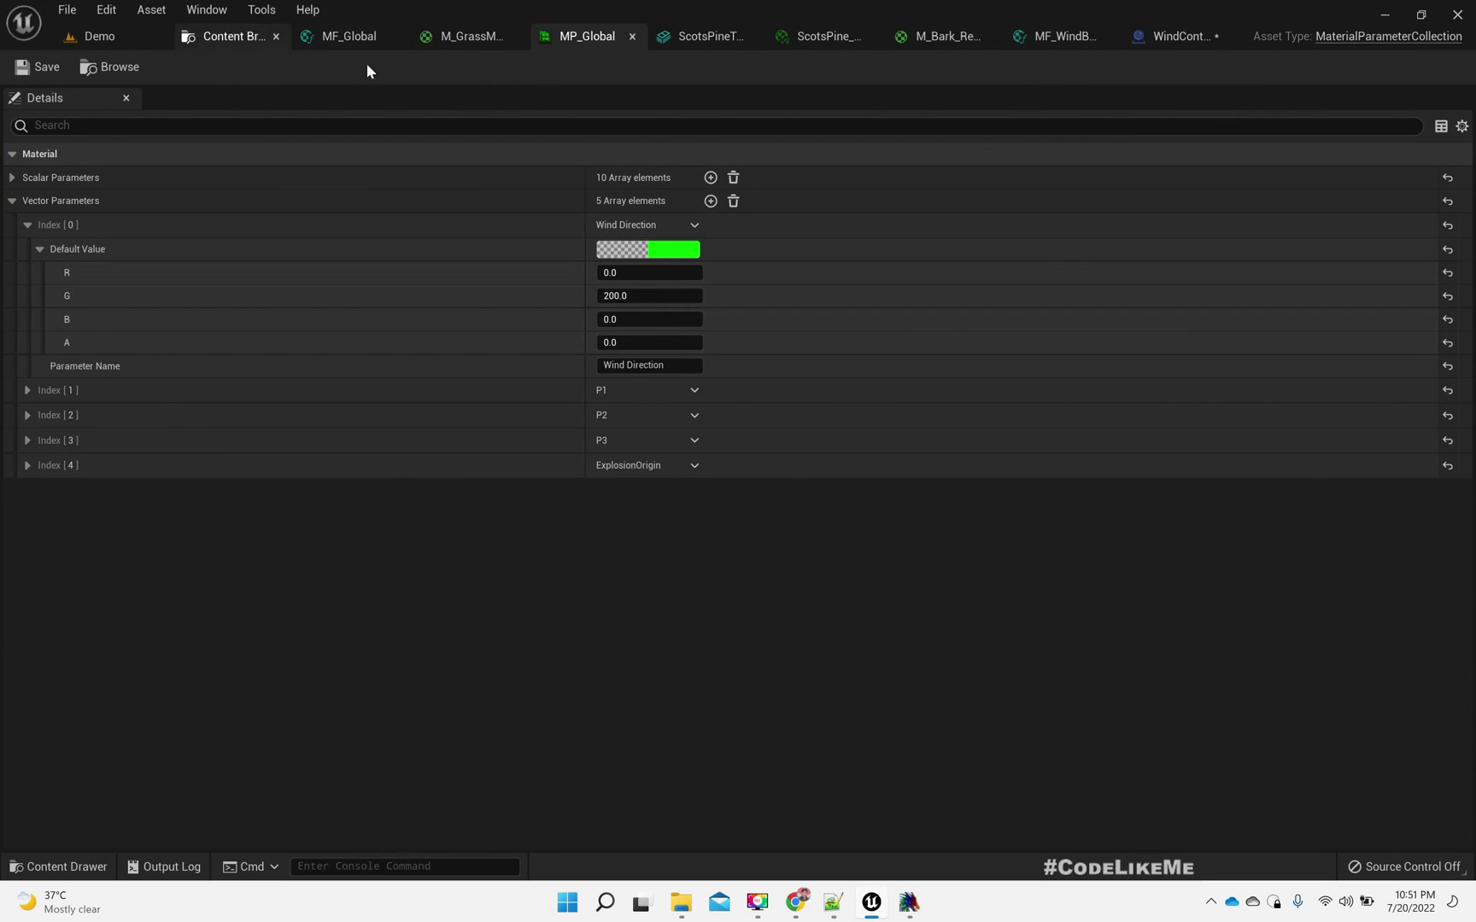
{"action": "left_click", "coordinate": [1170, 37]}
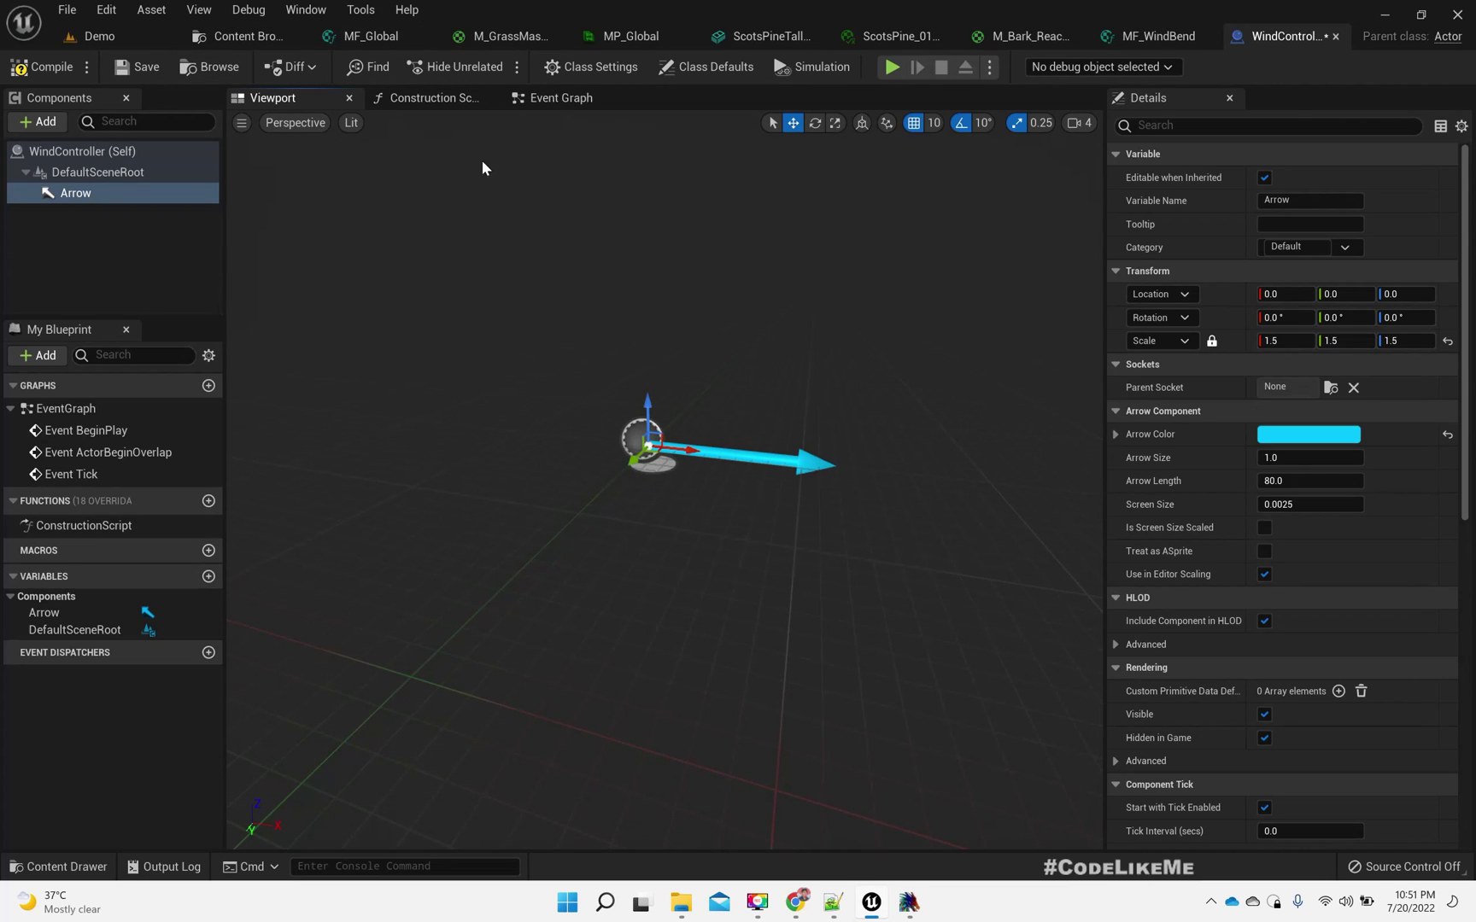
{"action": "left_click", "coordinate": [391, 100]}
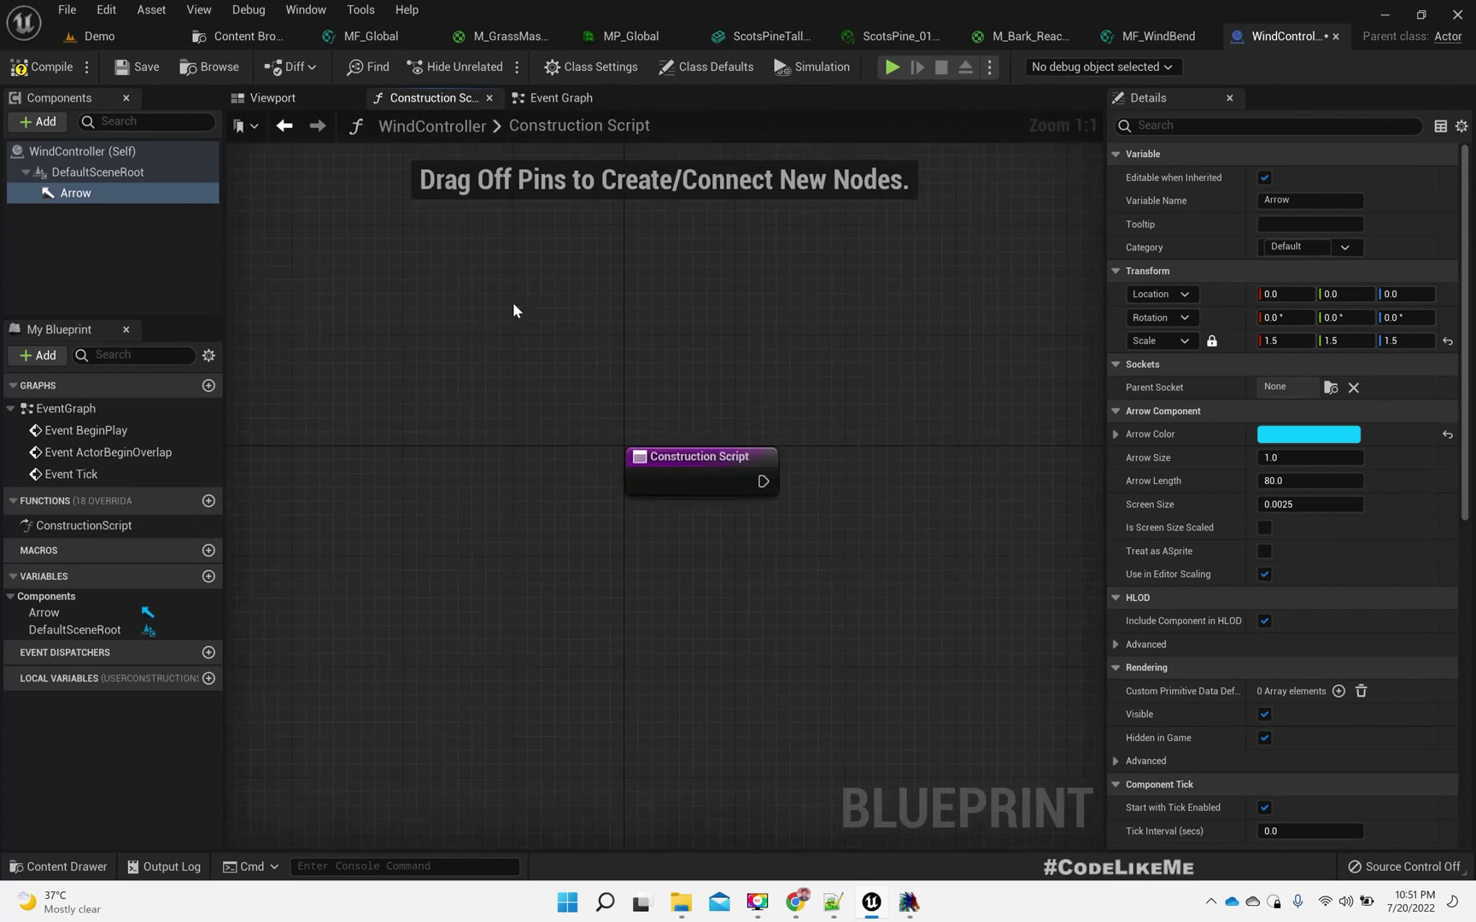
{"action": "right_click", "coordinate": [523, 476]}
{"action": "type", "text": "get a"}
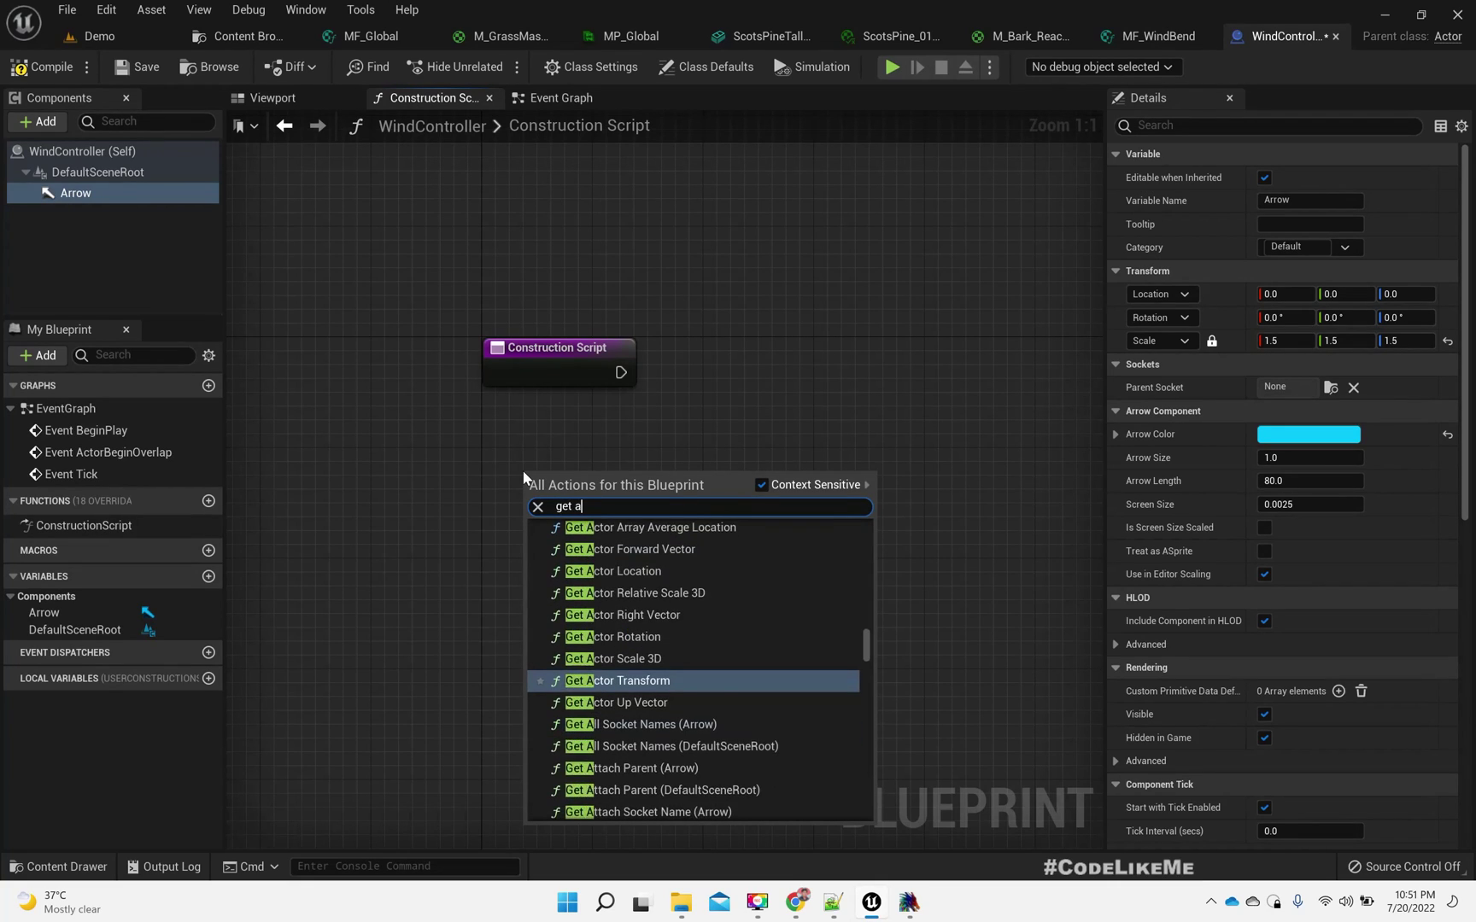
{"action": "type", "text": "ctor forw"}
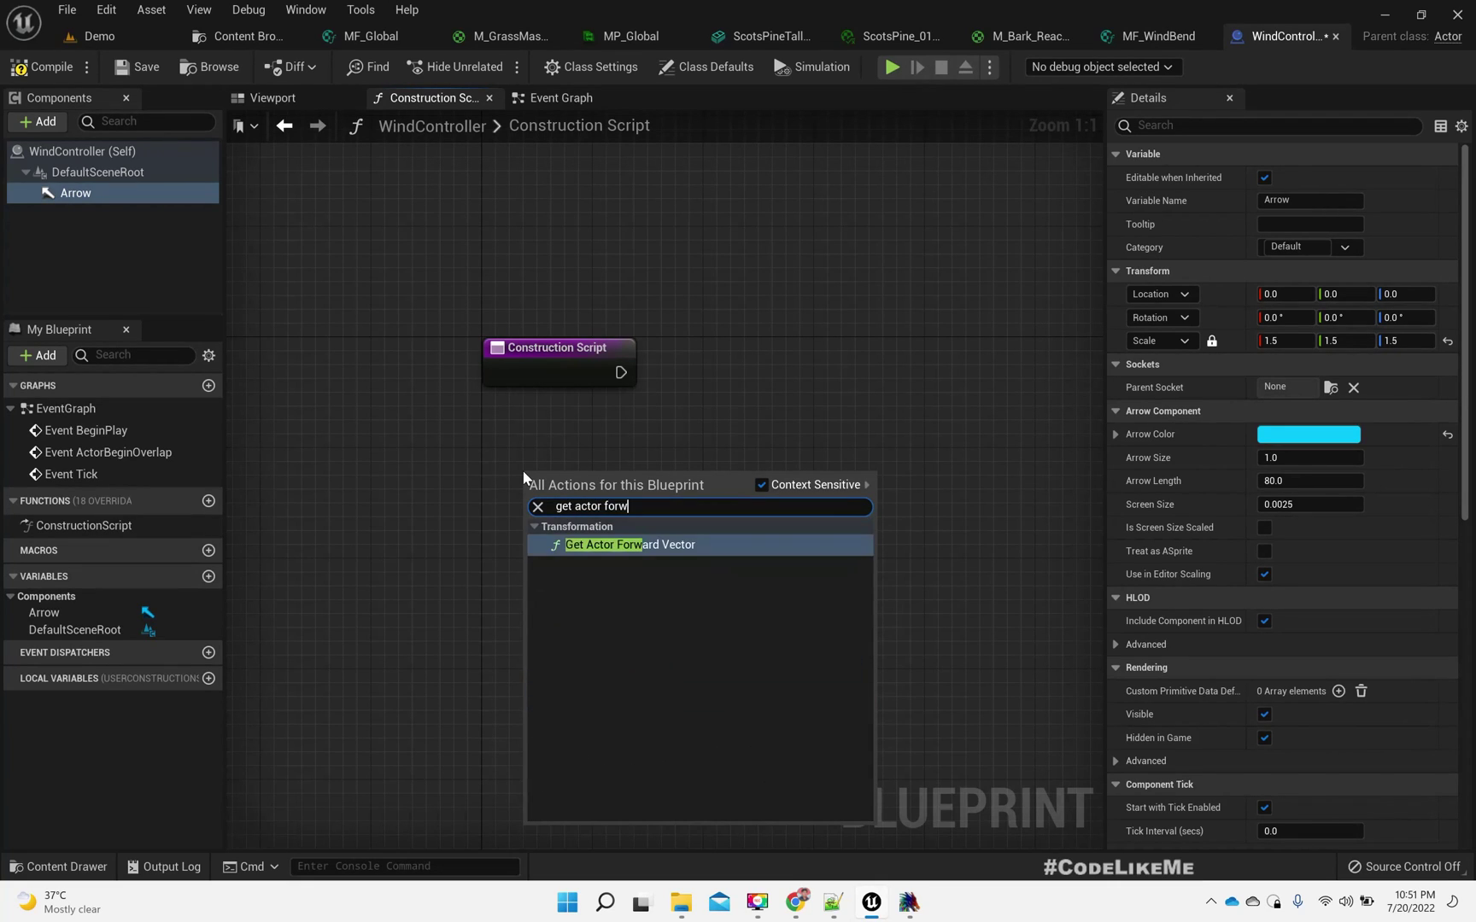
{"action": "key", "text": "Return"}
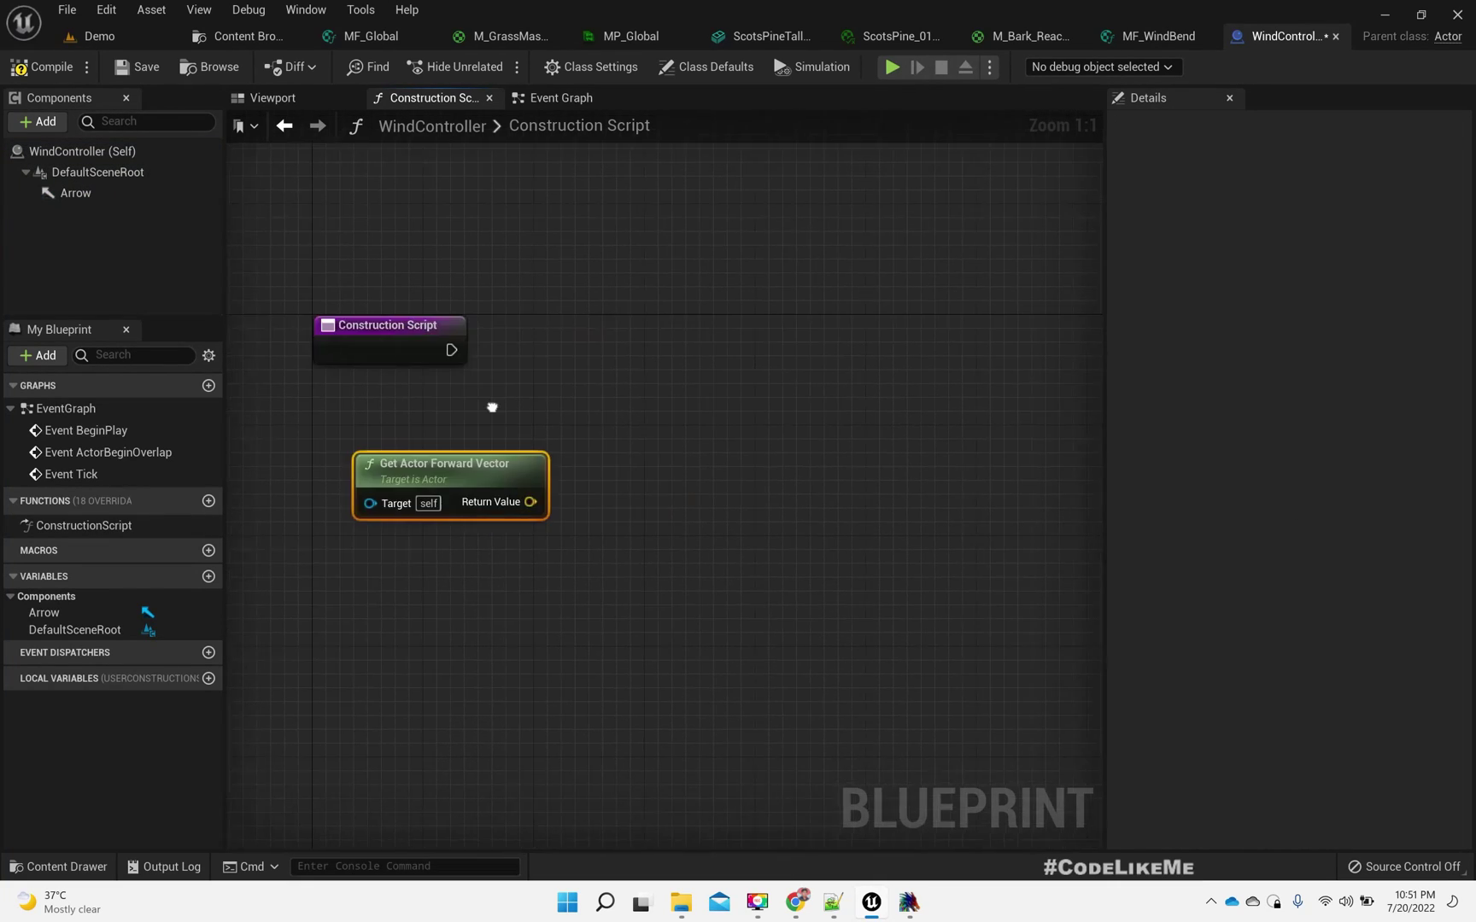
- Call Set Vector Parameter Value from Construction Script for MP_Global's Wind Direction
{"action": "left_click_drag", "start_coordinate": [450, 349], "coordinate": [647, 353]}
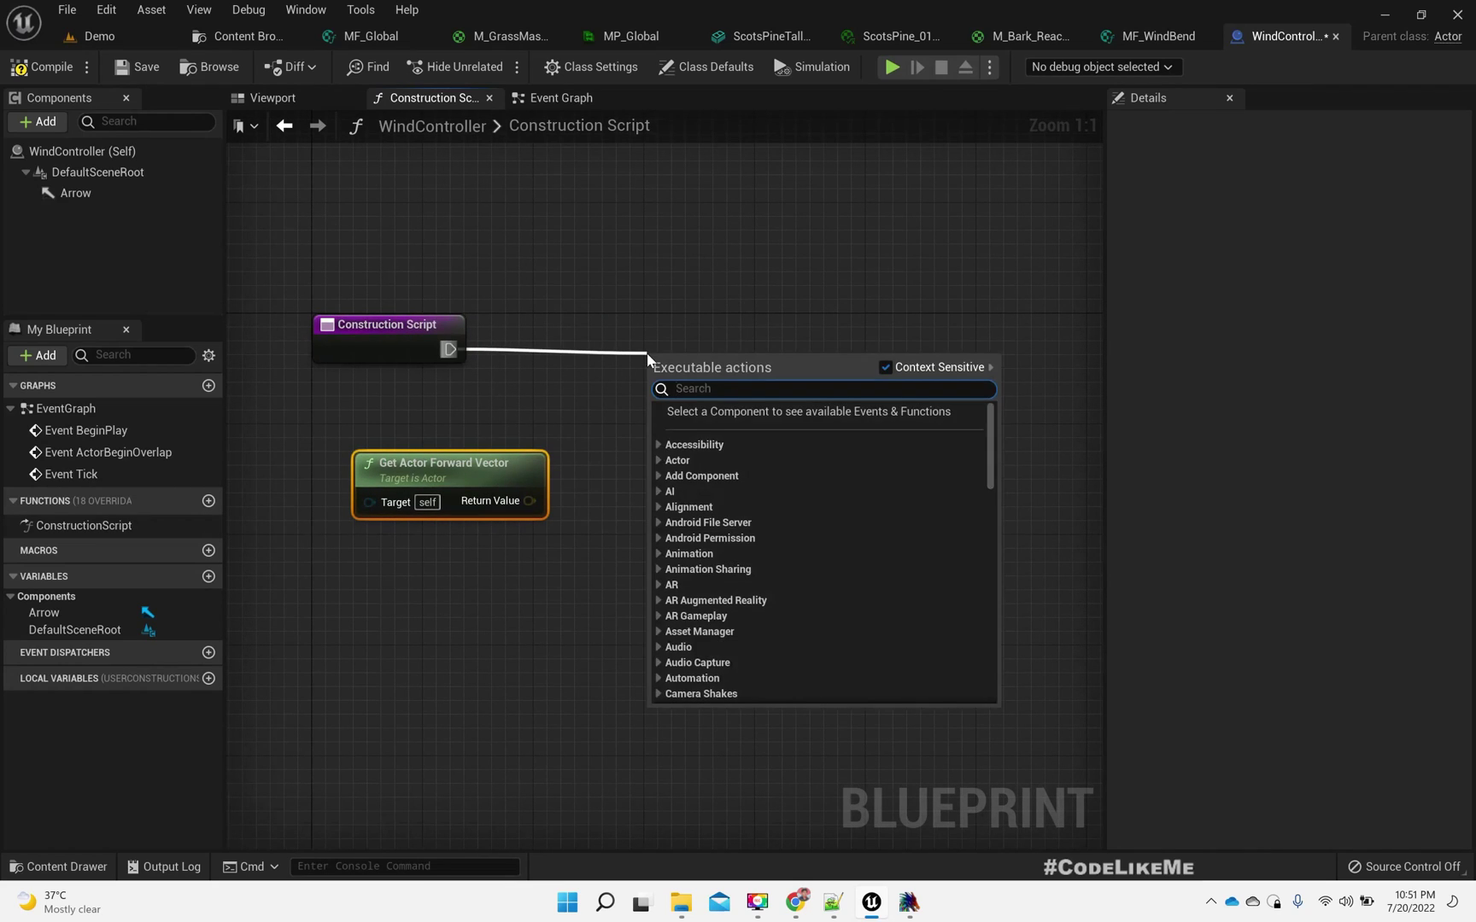
{"action": "type", "text": "set c"}
{"action": "key", "text": "BackSpace"}
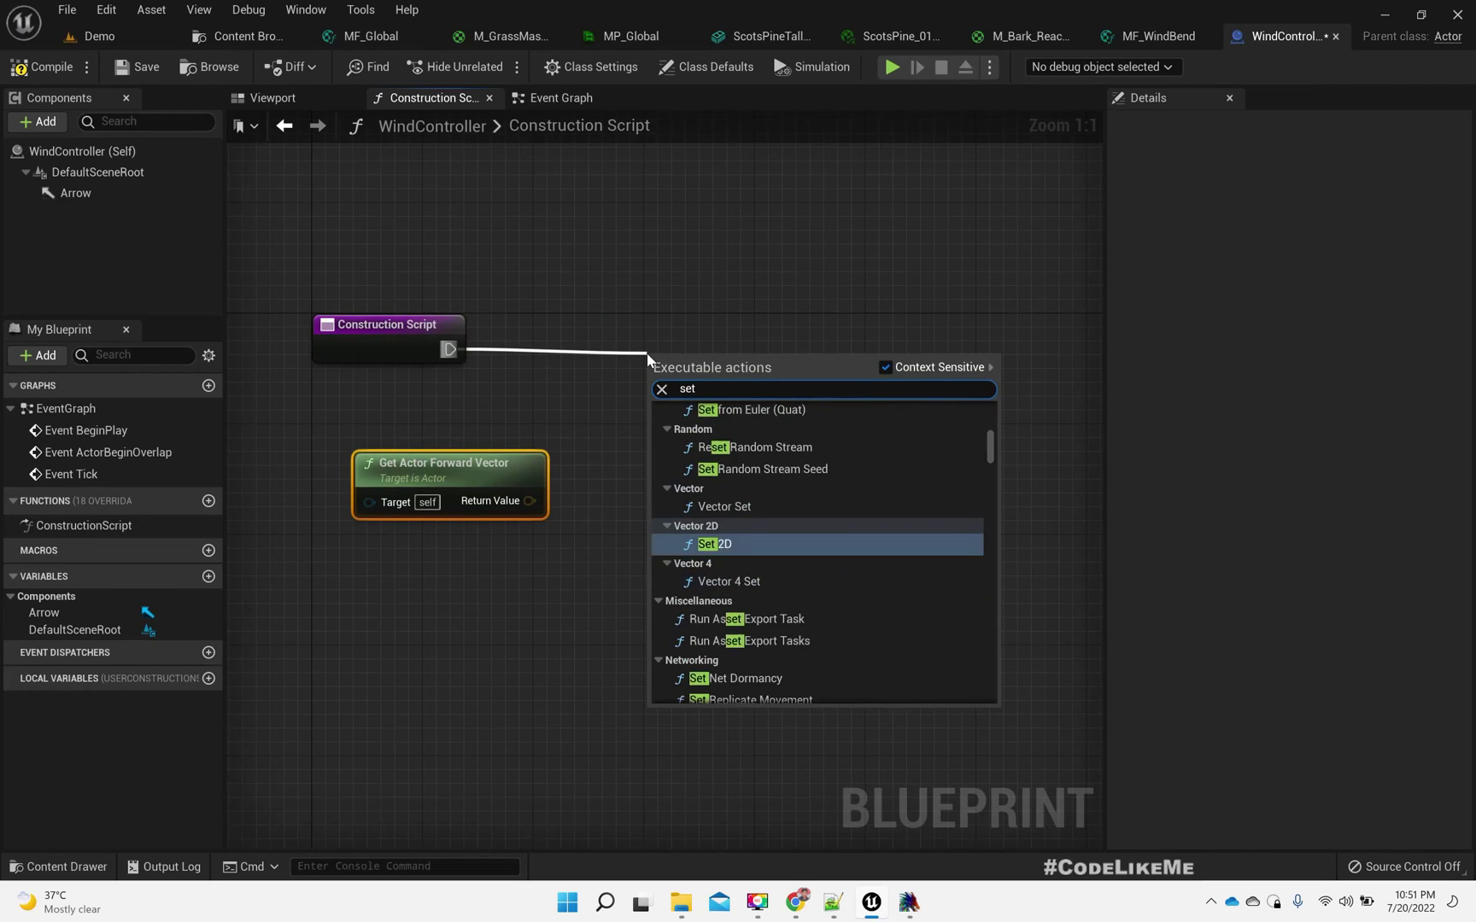
{"action": "type", "text": "vector"}
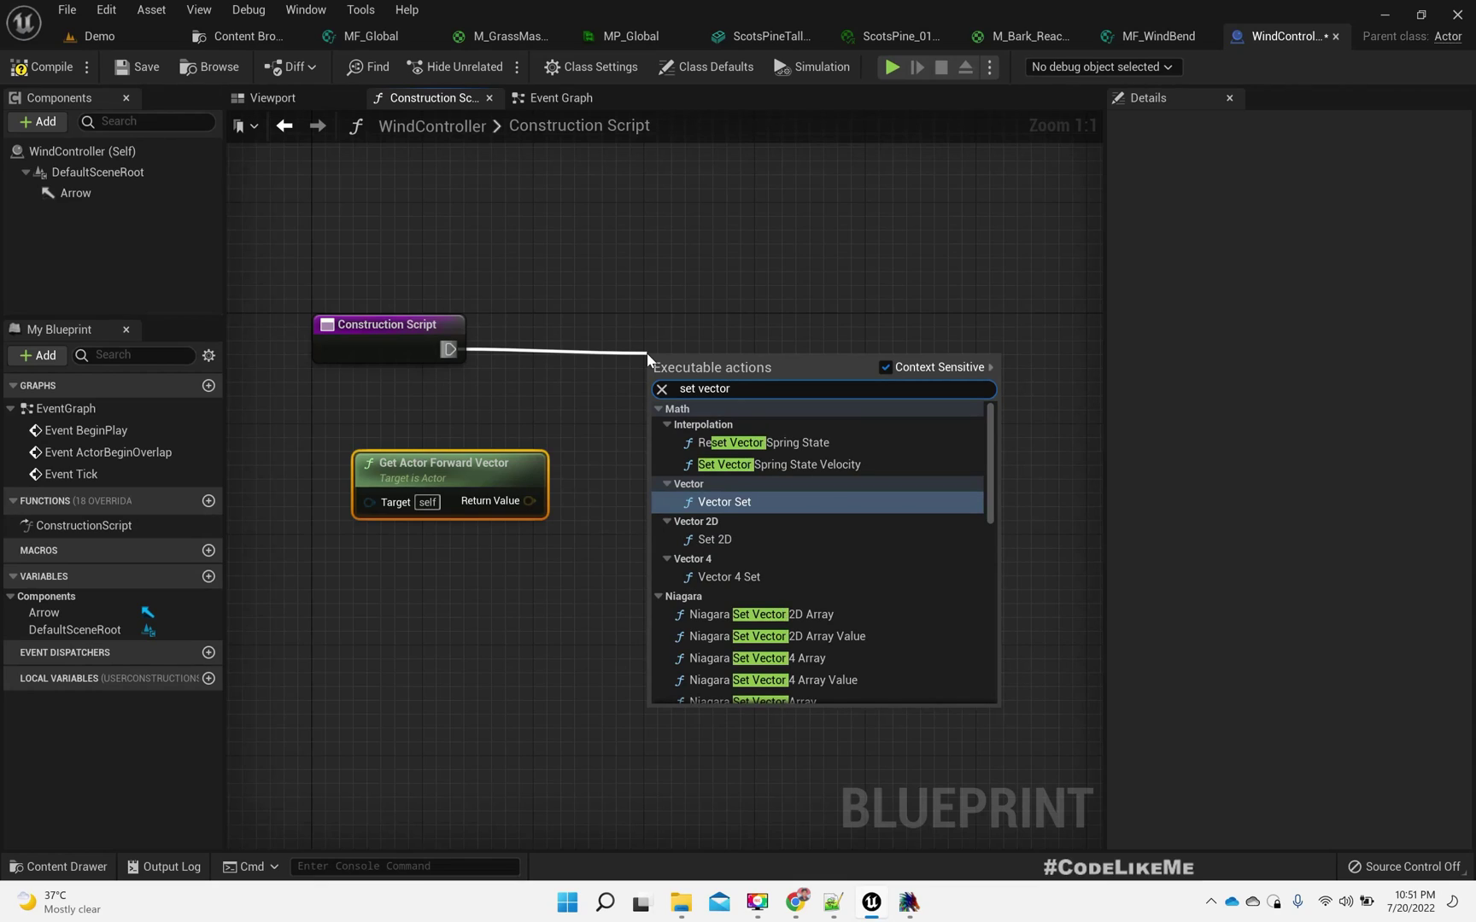
{"action": "type", "text": " para"}
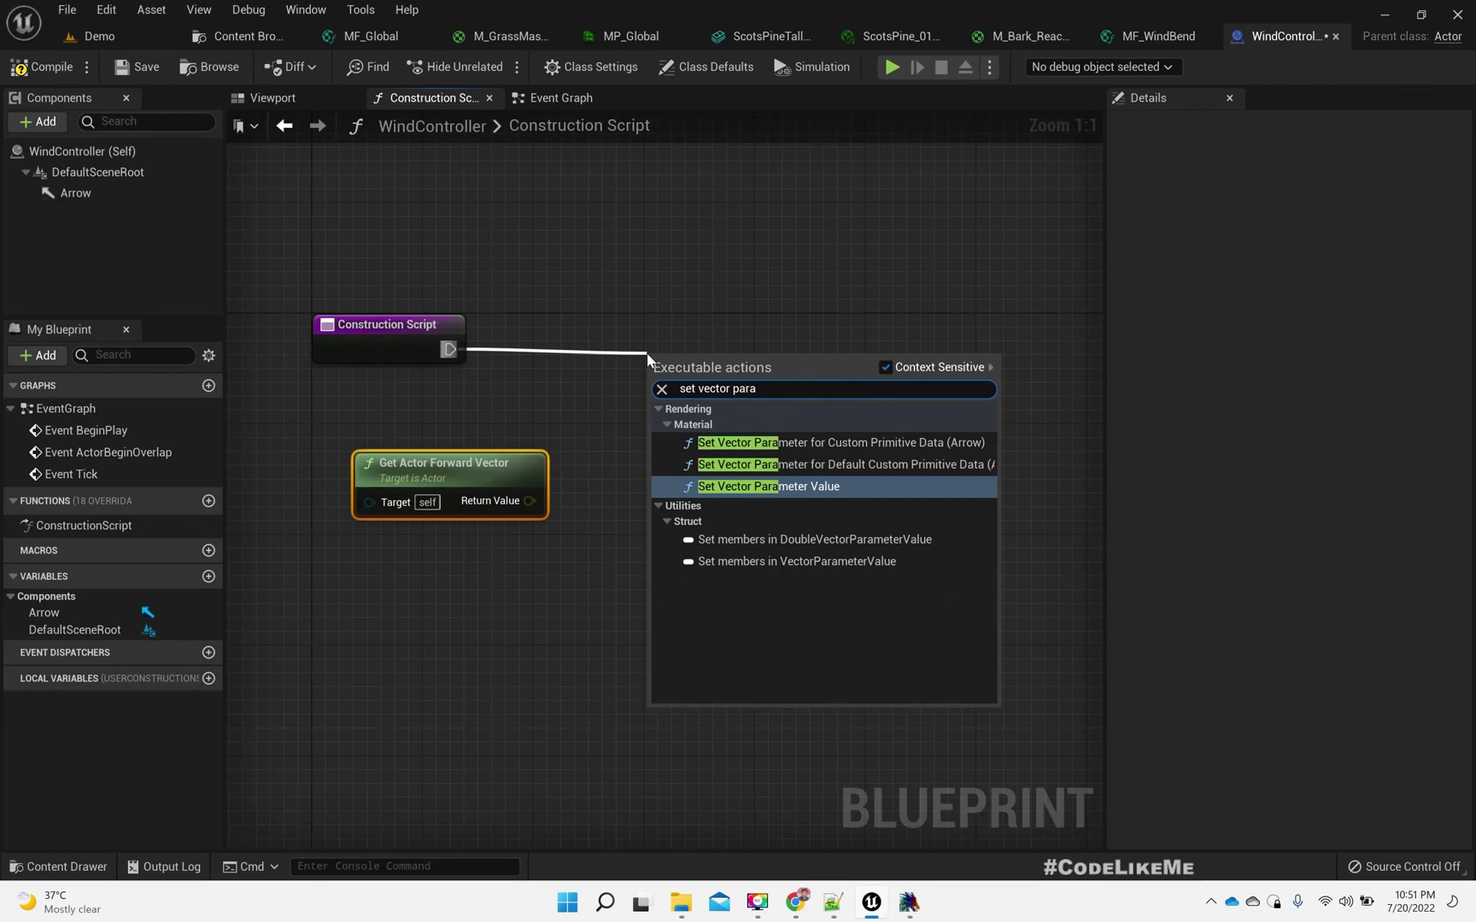
{"action": "key", "text": "Return"}
{"action": "left_click_drag", "start_coordinate": [731, 385], "coordinate": [792, 340]}
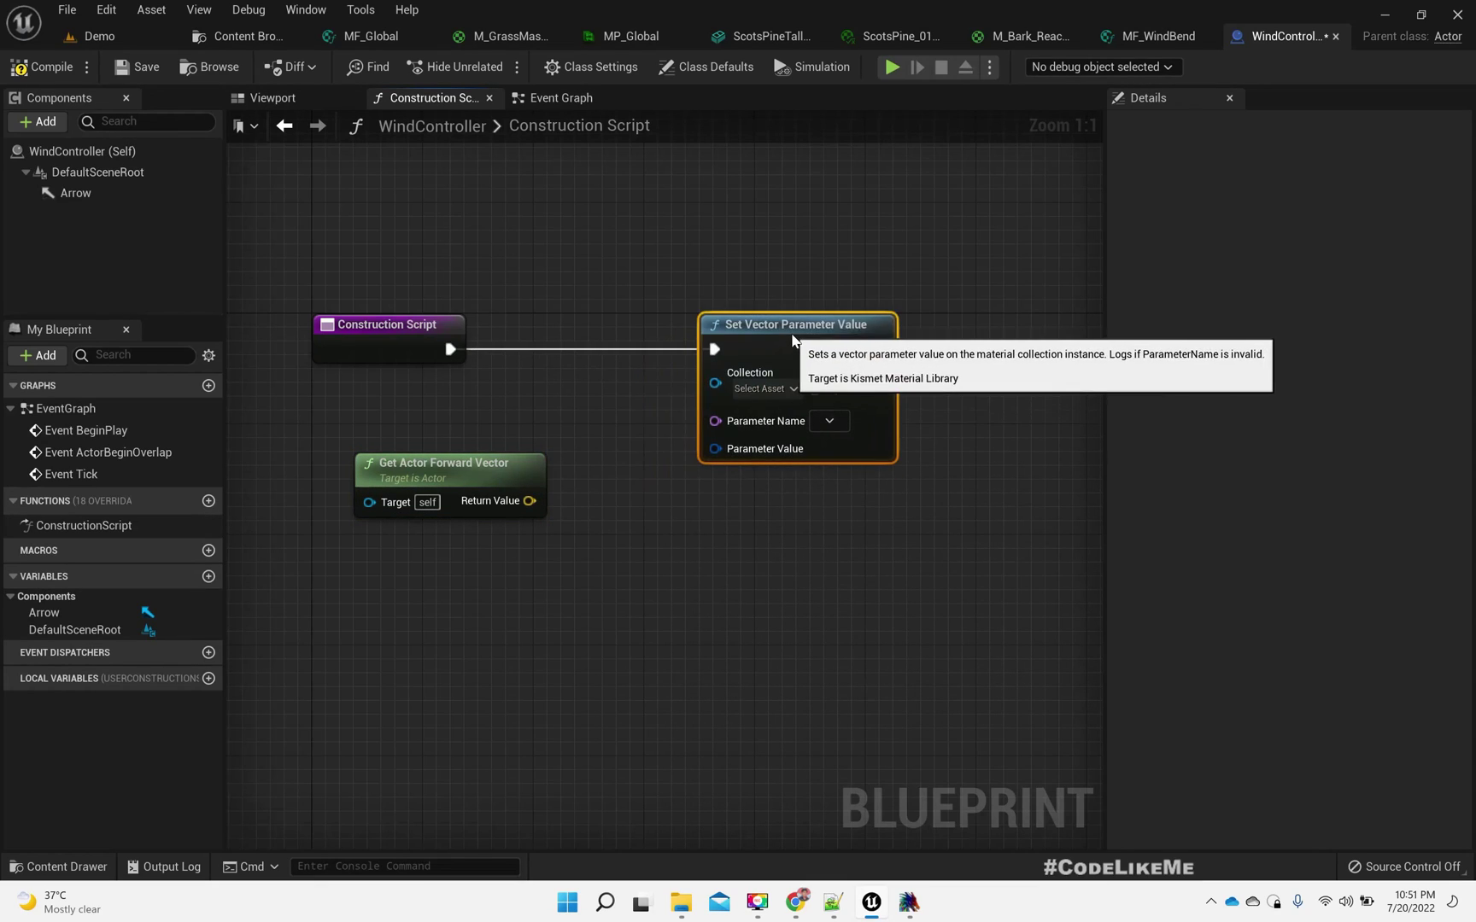
{"action": "left_click", "coordinate": [765, 388]}
{"action": "left_click", "coordinate": [813, 480]}
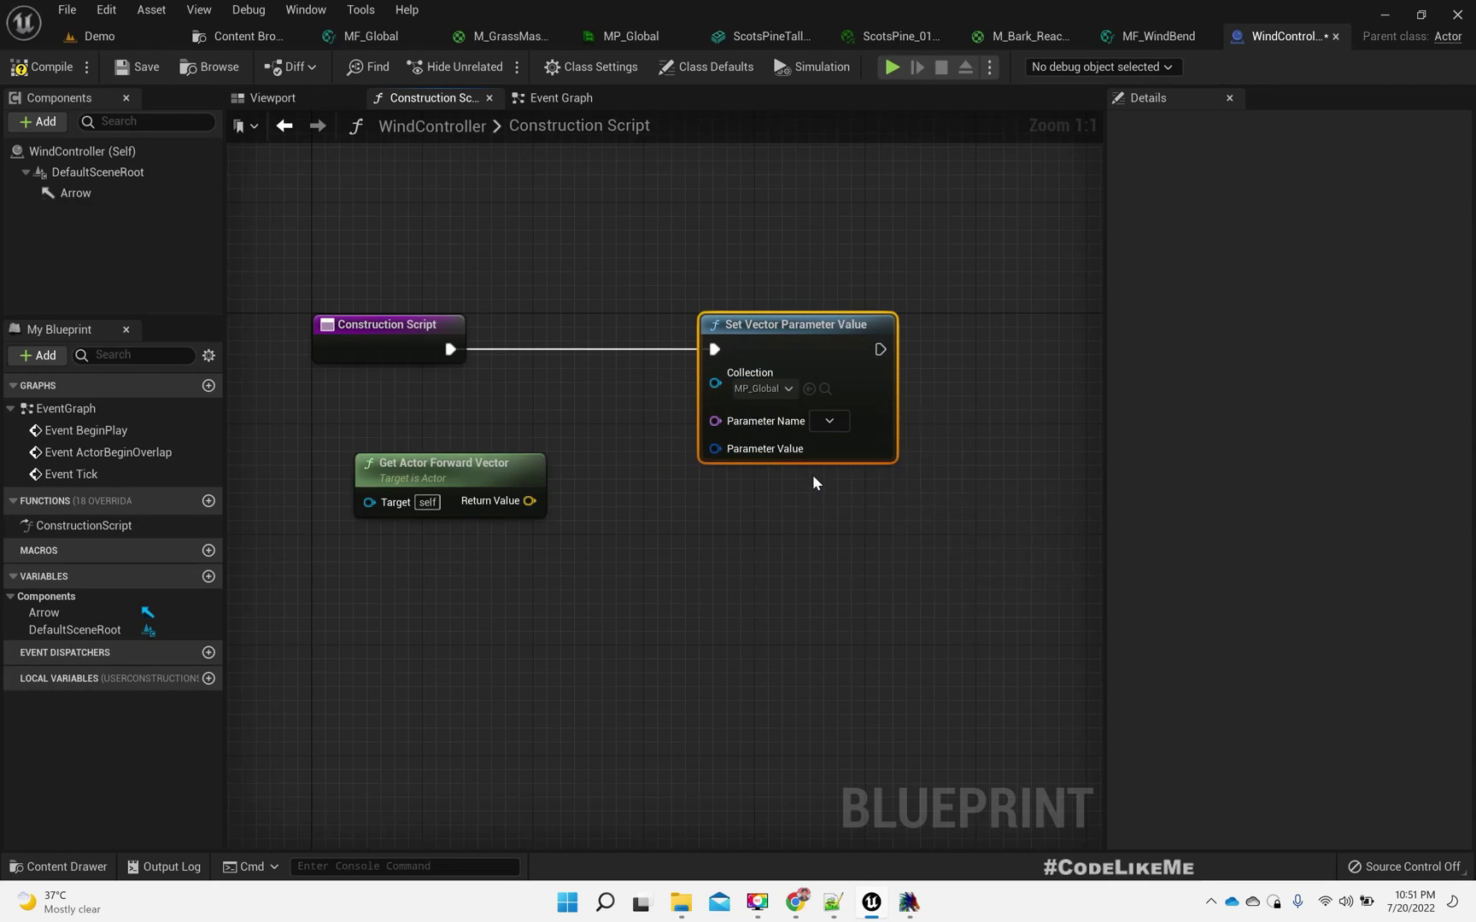
{"action": "left_click", "coordinate": [828, 420]}
{"action": "left_click", "coordinate": [848, 513]}
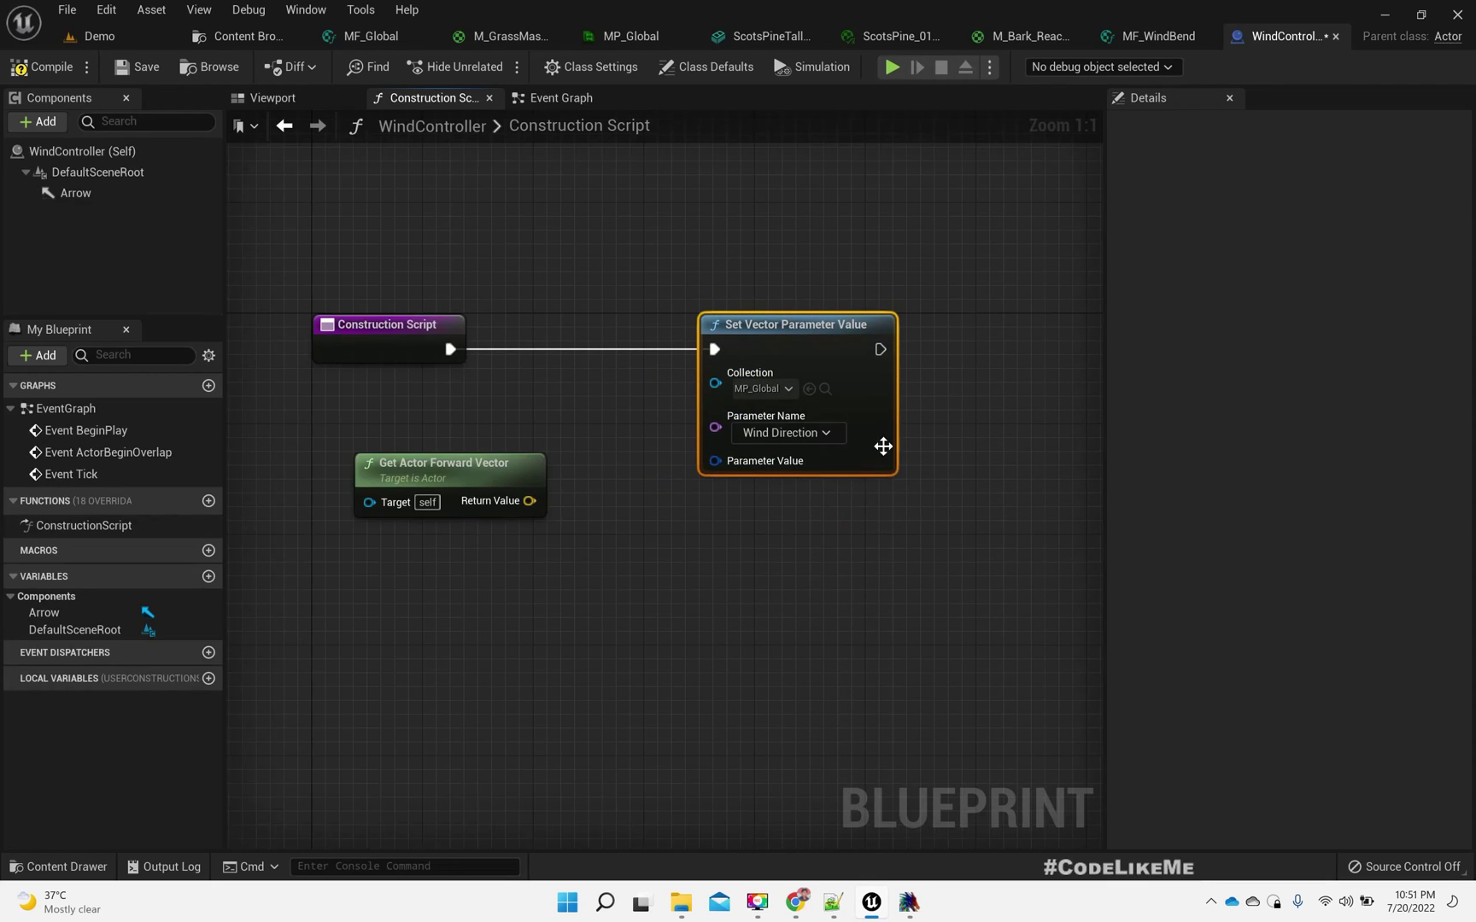
- Wire the forward vector into Parameter Value and delete the auto-inserted conversion node
{"action": "left_click_drag", "start_coordinate": [530, 500], "coordinate": [722, 465]}
{"action": "left_click_drag", "start_coordinate": [849, 325], "coordinate": [975, 311]}
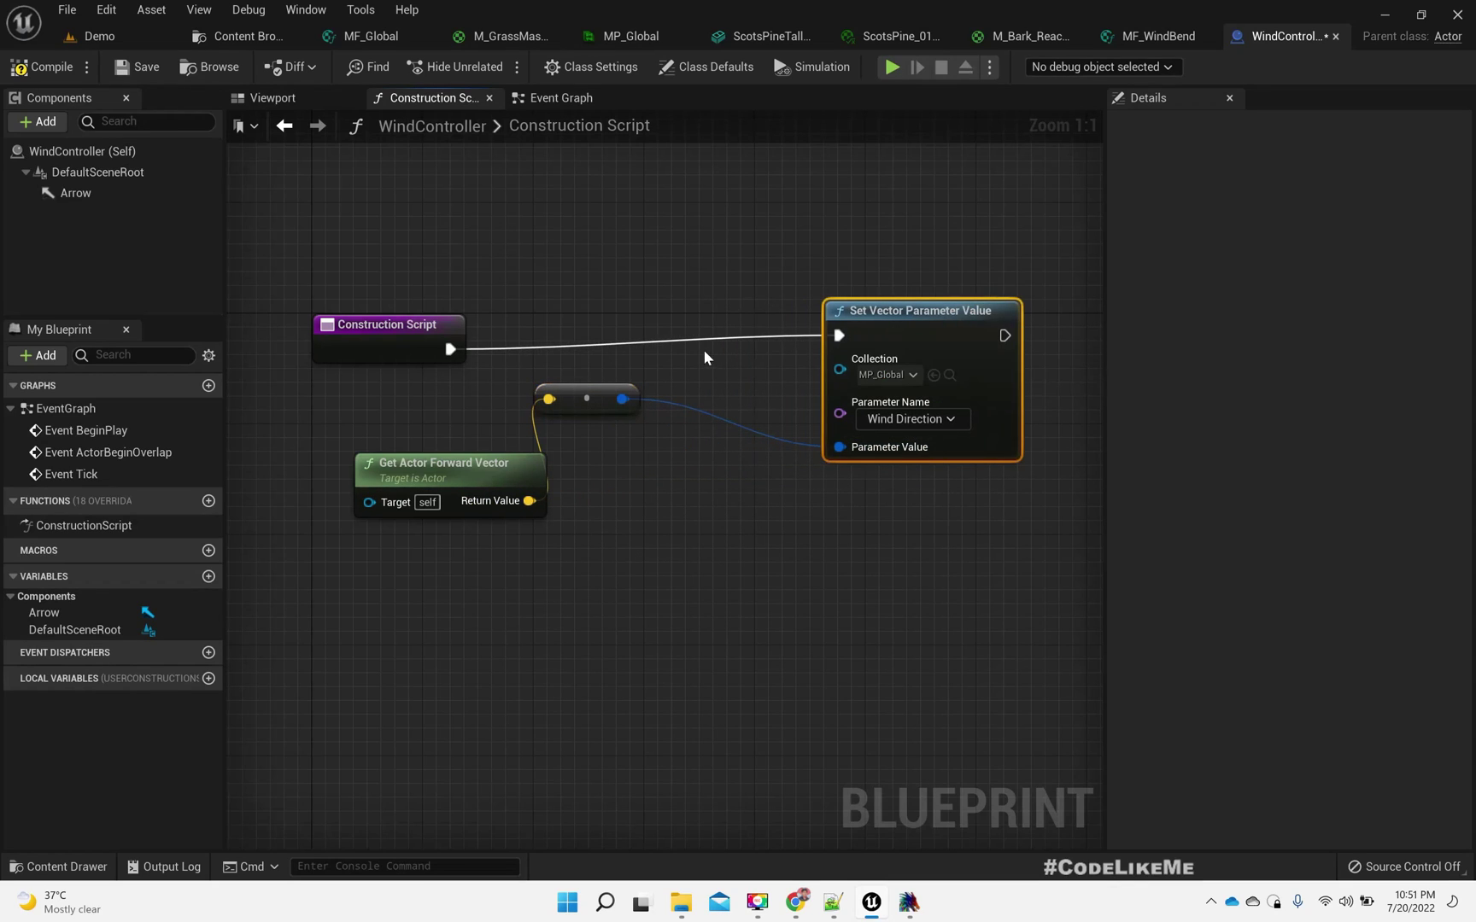
{"action": "left_click", "coordinate": [593, 407]}
{"action": "key", "text": "Delete"}
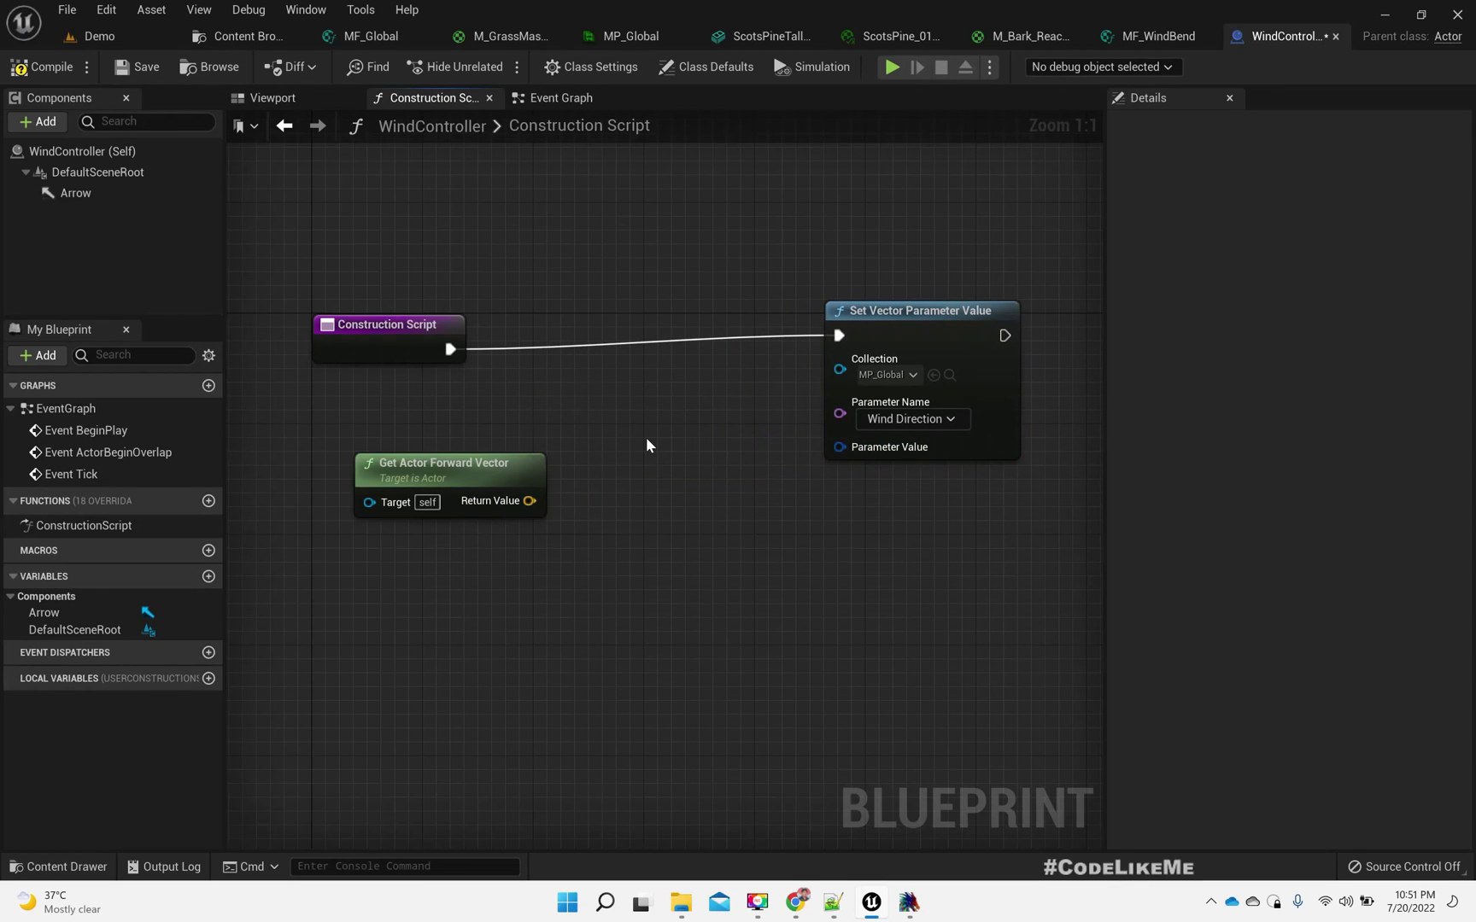
{"action": "left_click", "coordinate": [631, 36]}
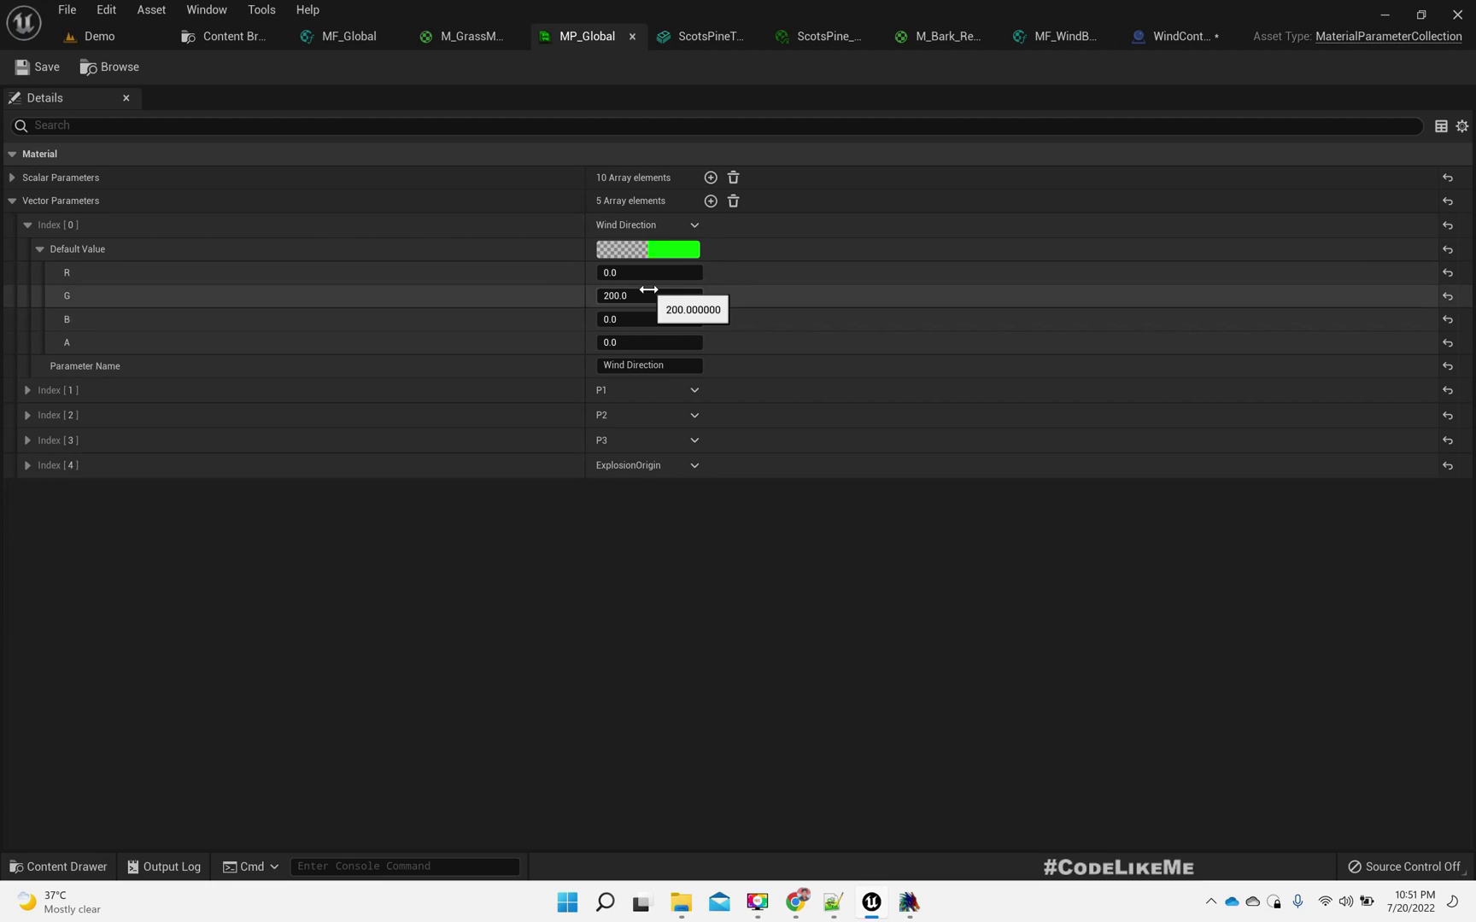
- Multiply the forward vector by a float multiplier of 200.0
{"action": "left_click", "coordinate": [1174, 36]}
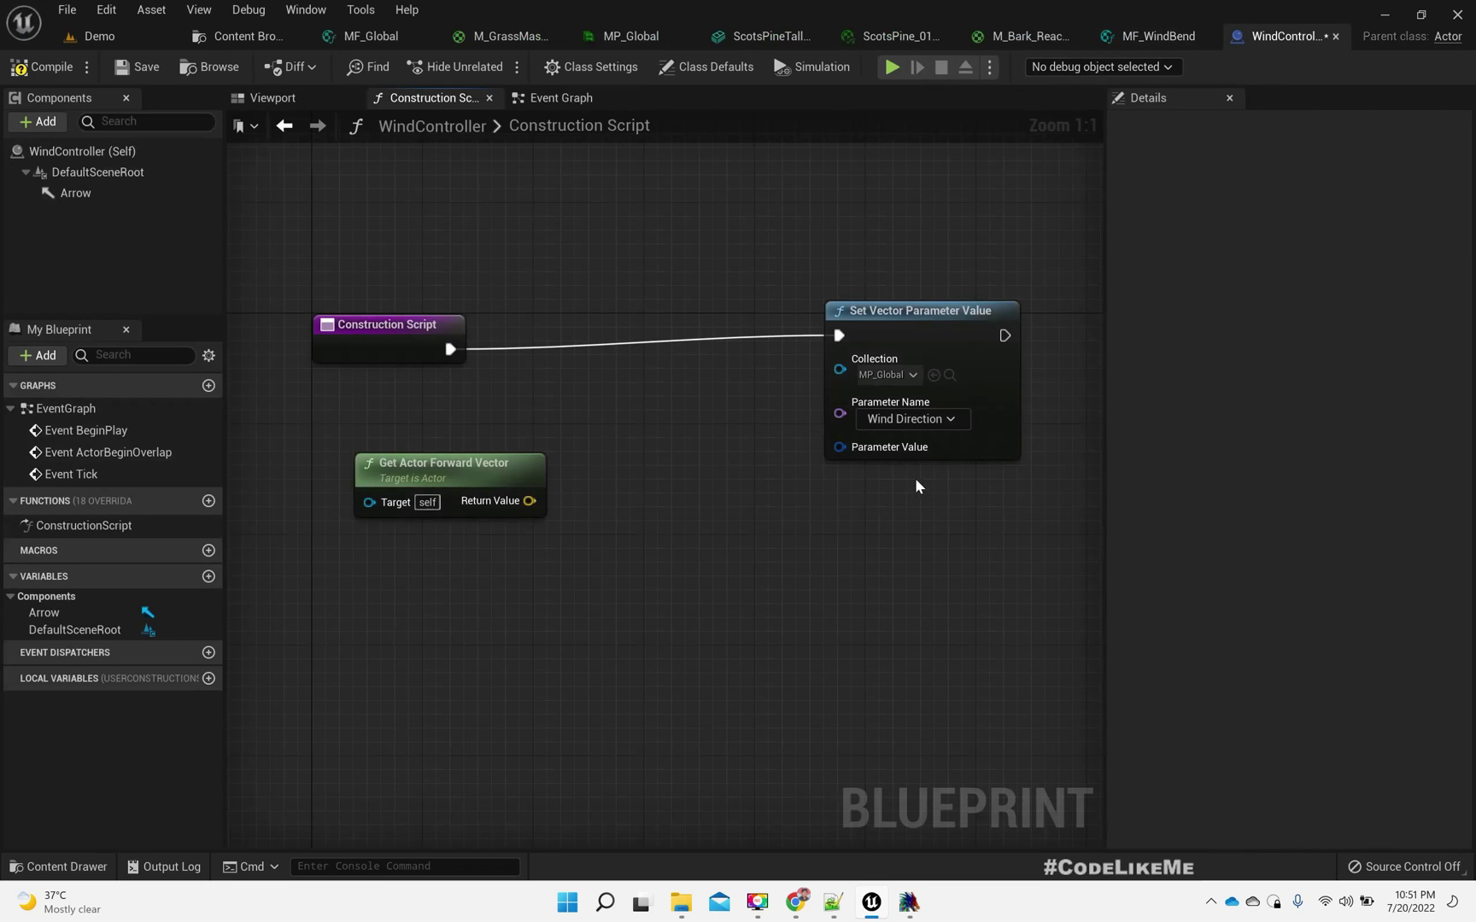
{"action": "left_click_drag", "start_coordinate": [523, 507], "coordinate": [649, 499]}
{"action": "type", "text": "make array"}
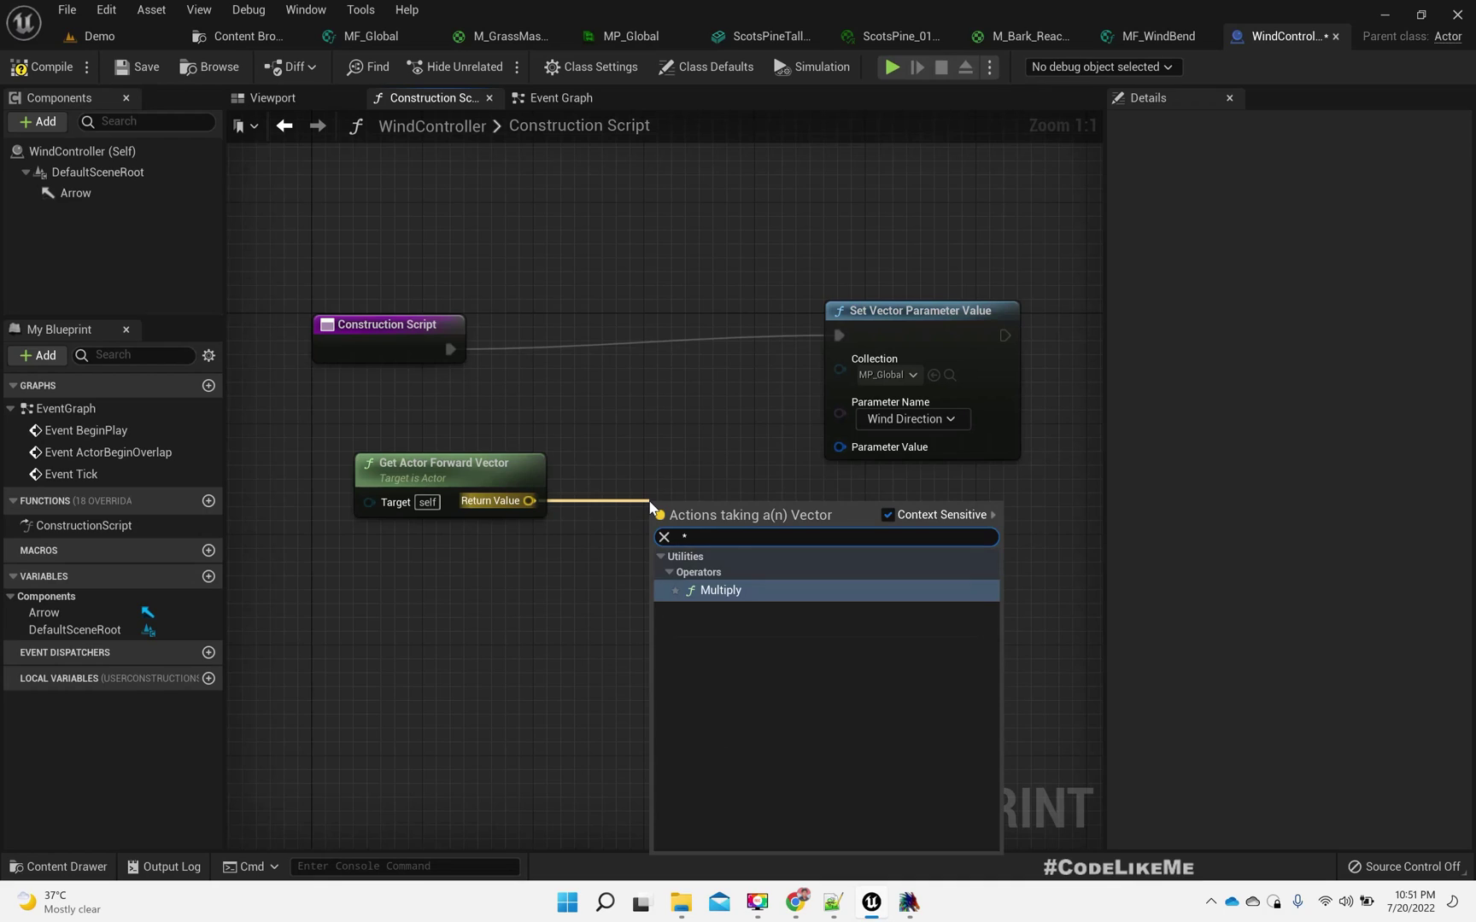
{"action": "key", "text": "Return"}
{"action": "right_click", "coordinate": [665, 548]}
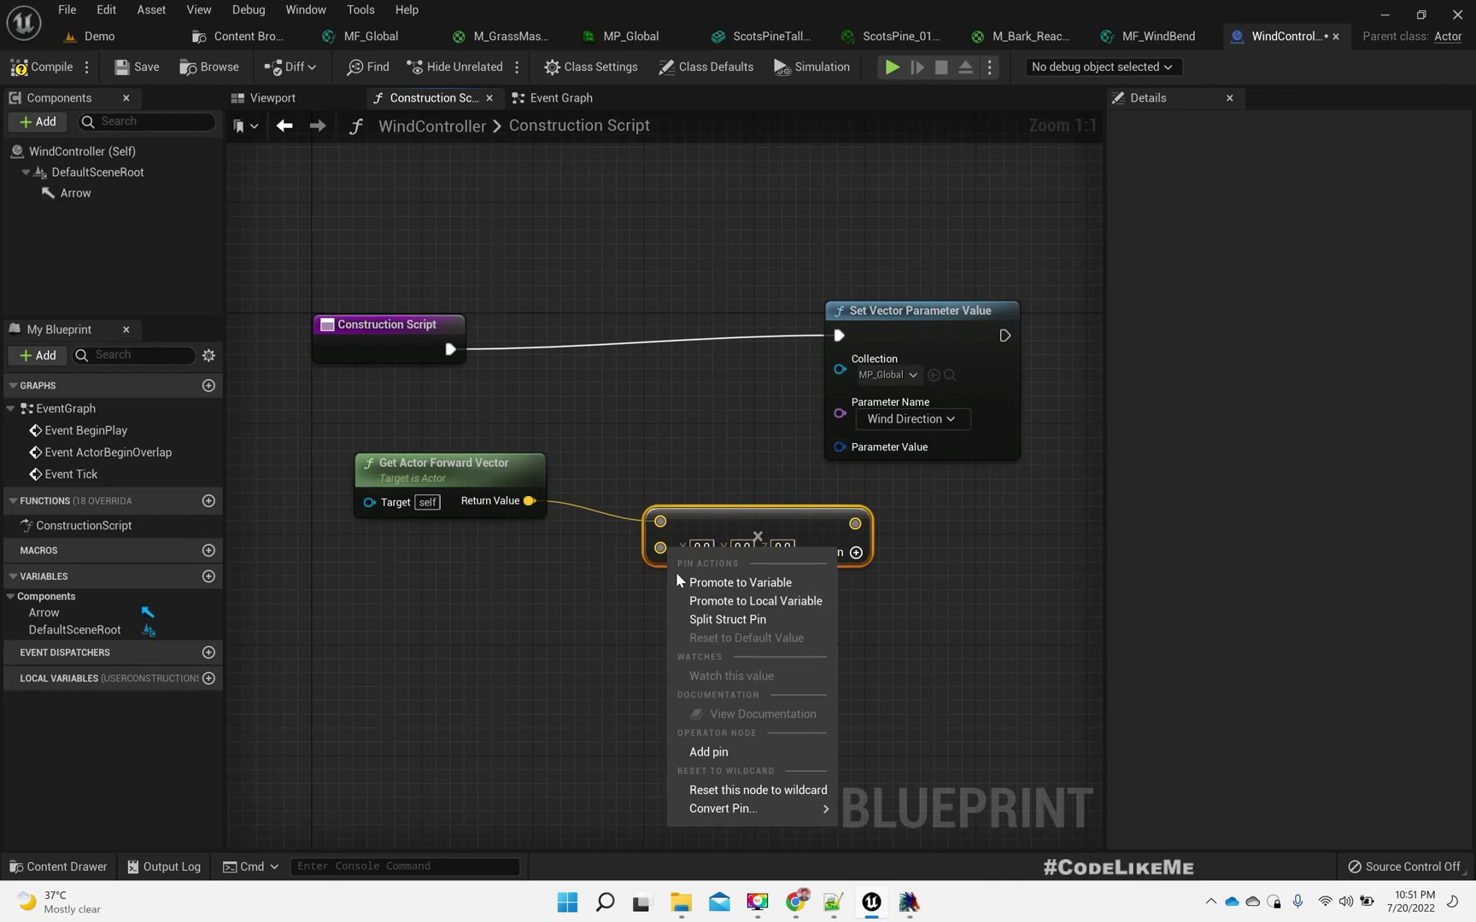
{"action": "mouse_move", "coordinate": [730, 808]}
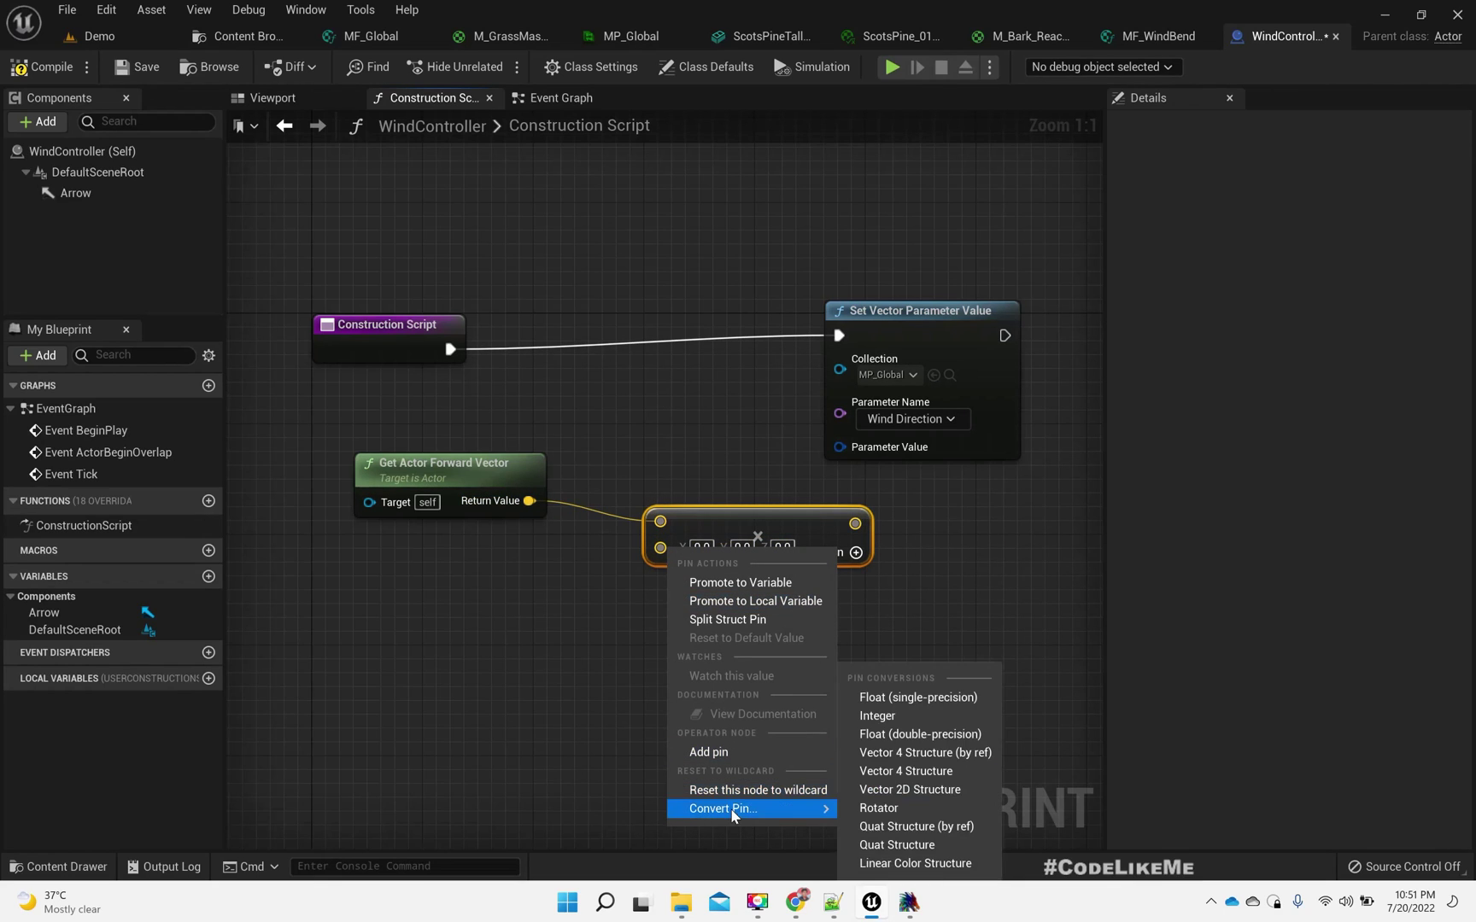
{"action": "left_click", "coordinate": [921, 734]}
{"action": "left_click", "coordinate": [686, 545]}
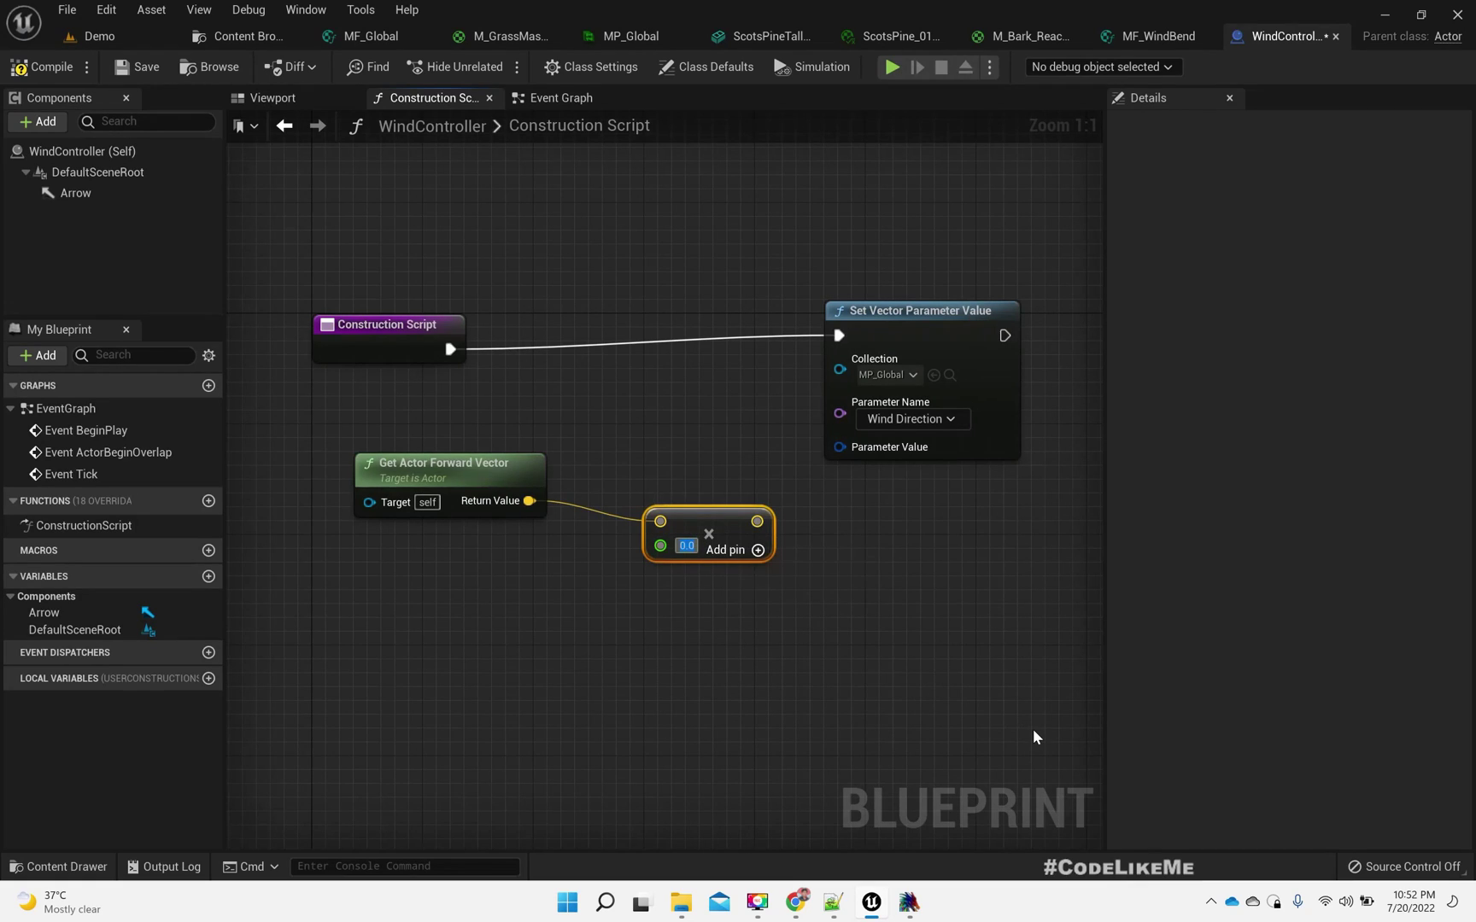
{"action": "type", "text": "200"}
{"action": "key", "text": "Return"}
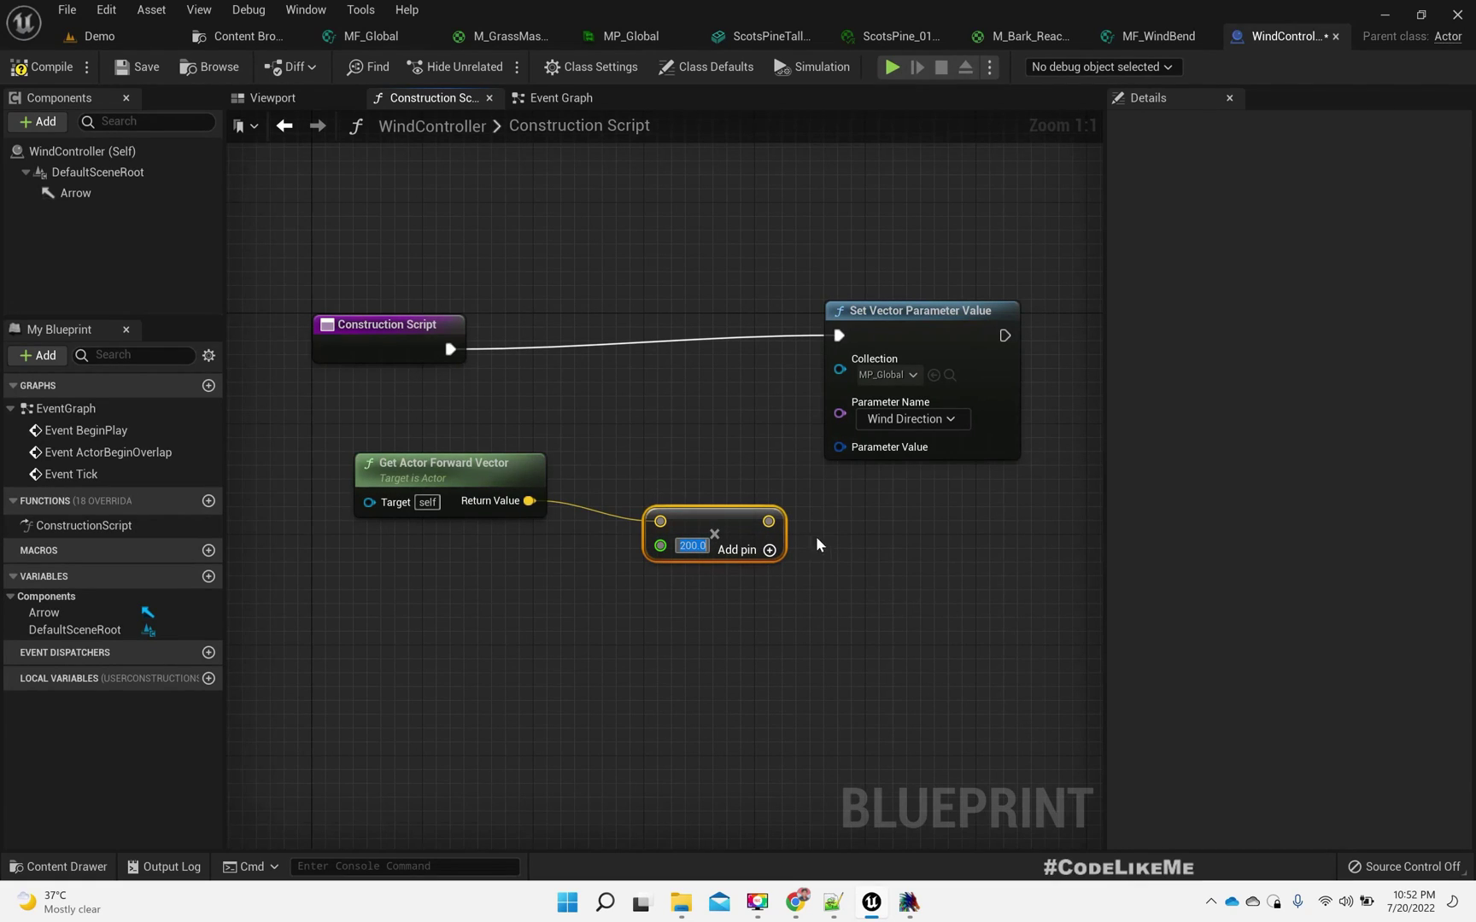
- Feed the multiply result into Parameter Value and straighten the Construction Script wires
{"action": "left_click_drag", "start_coordinate": [768, 521], "coordinate": [839, 448]}
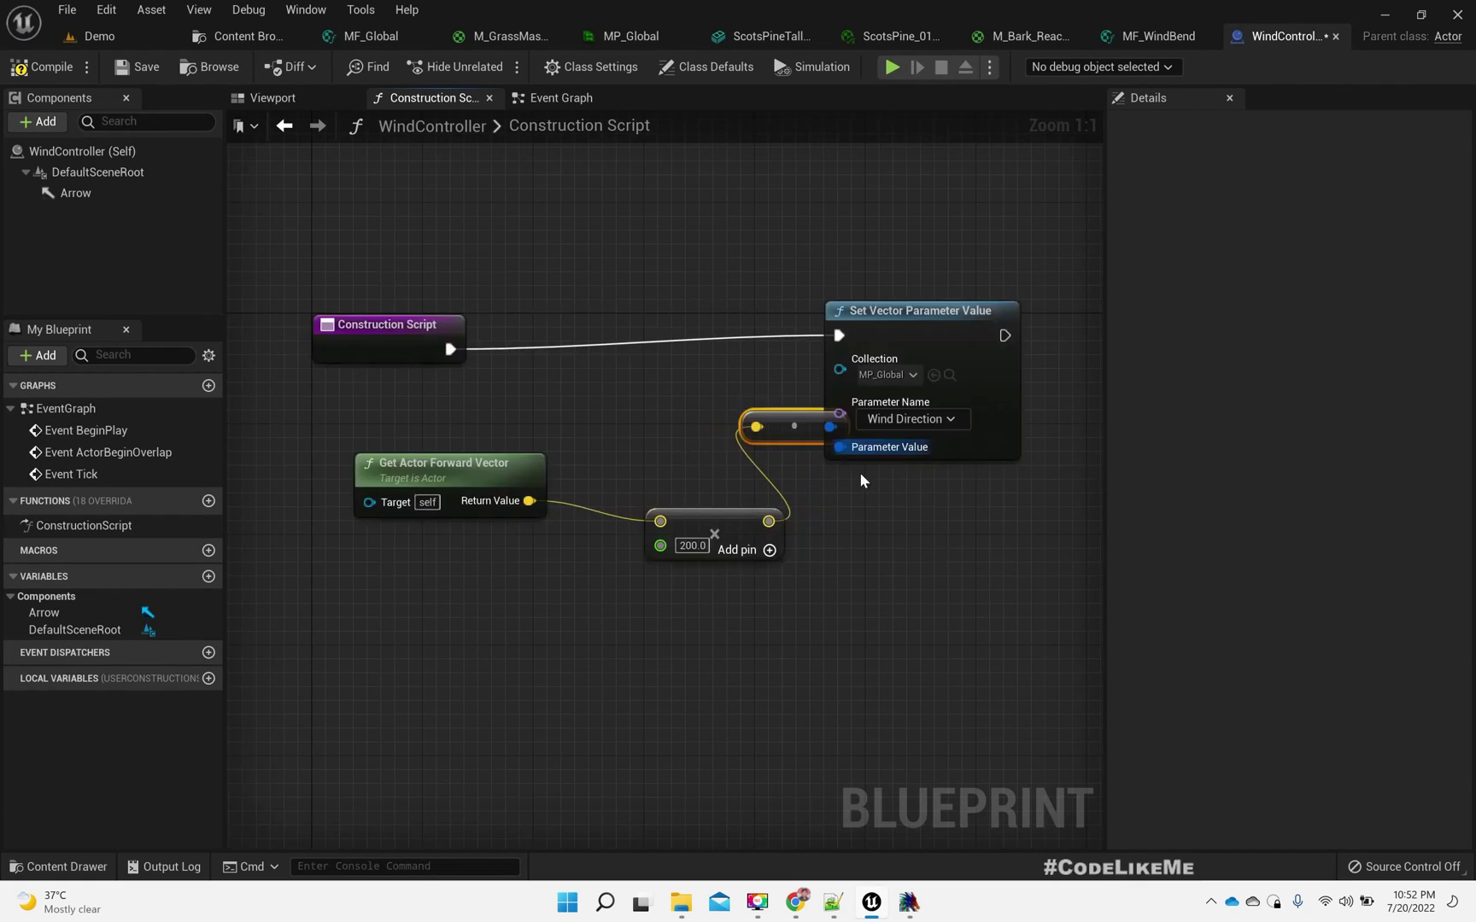
{"action": "left_click_drag", "start_coordinate": [718, 526], "coordinate": [650, 487]}
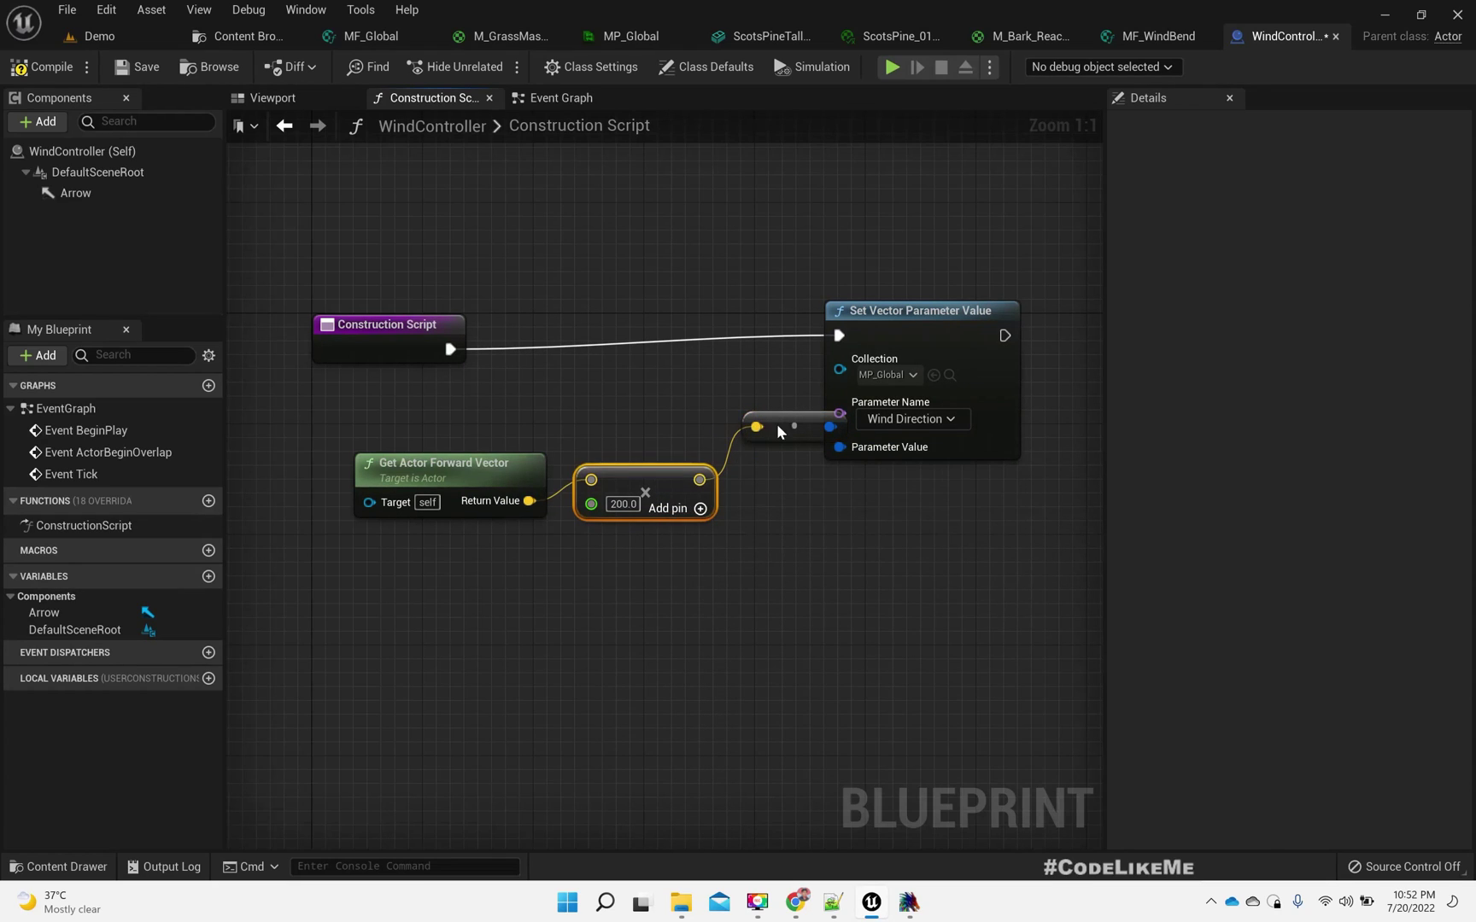
{"action": "left_click_drag", "start_coordinate": [778, 431], "coordinate": [724, 430]}
{"action": "left_click_drag", "start_coordinate": [498, 419], "coordinate": [753, 581]}
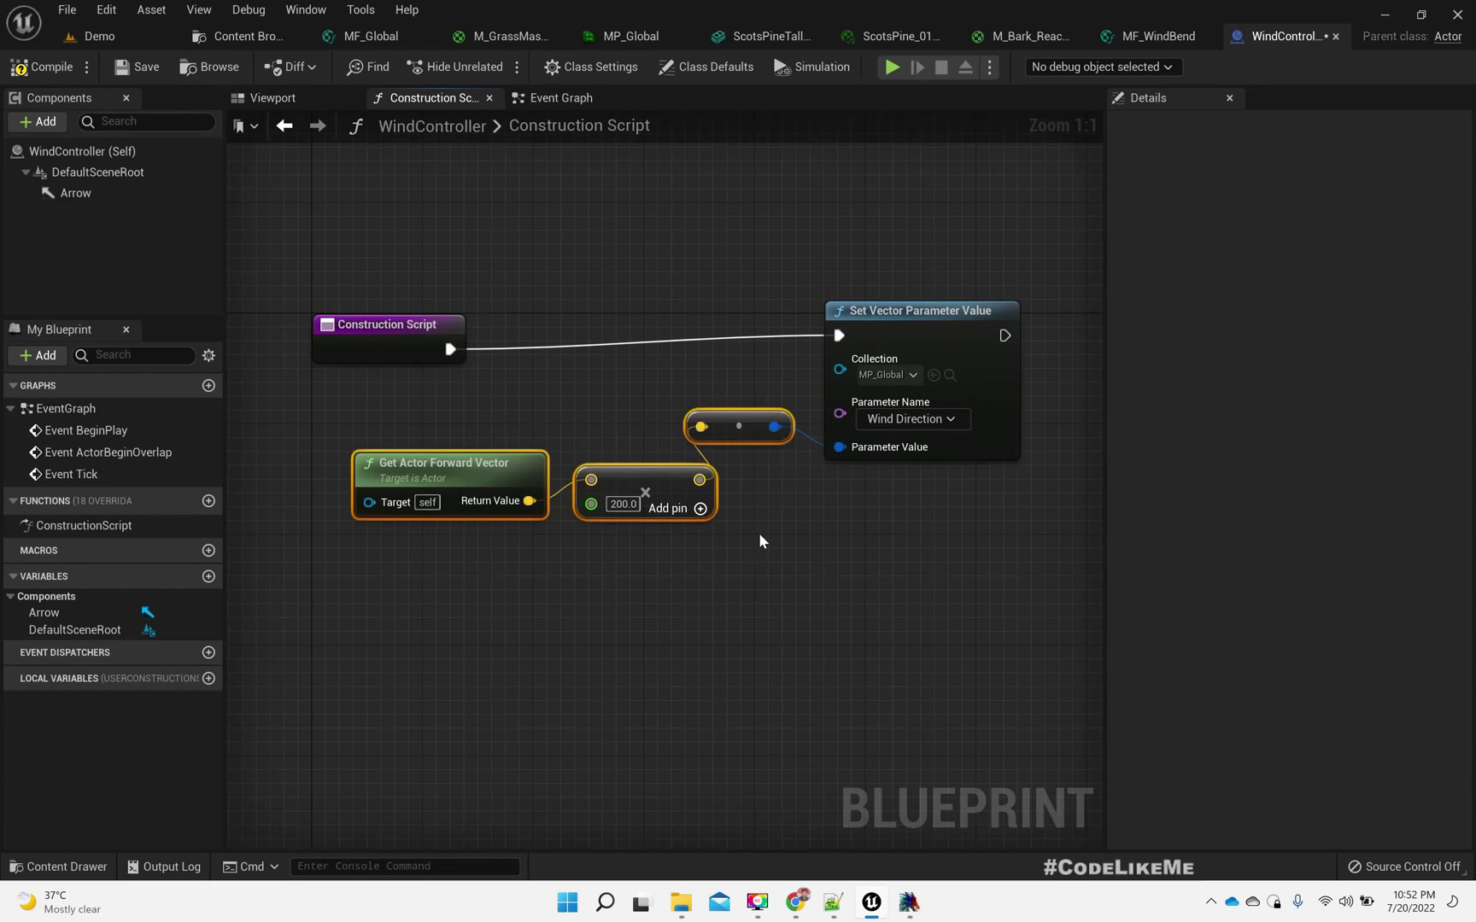
{"action": "left_click_drag", "start_coordinate": [654, 487], "coordinate": [612, 529]}
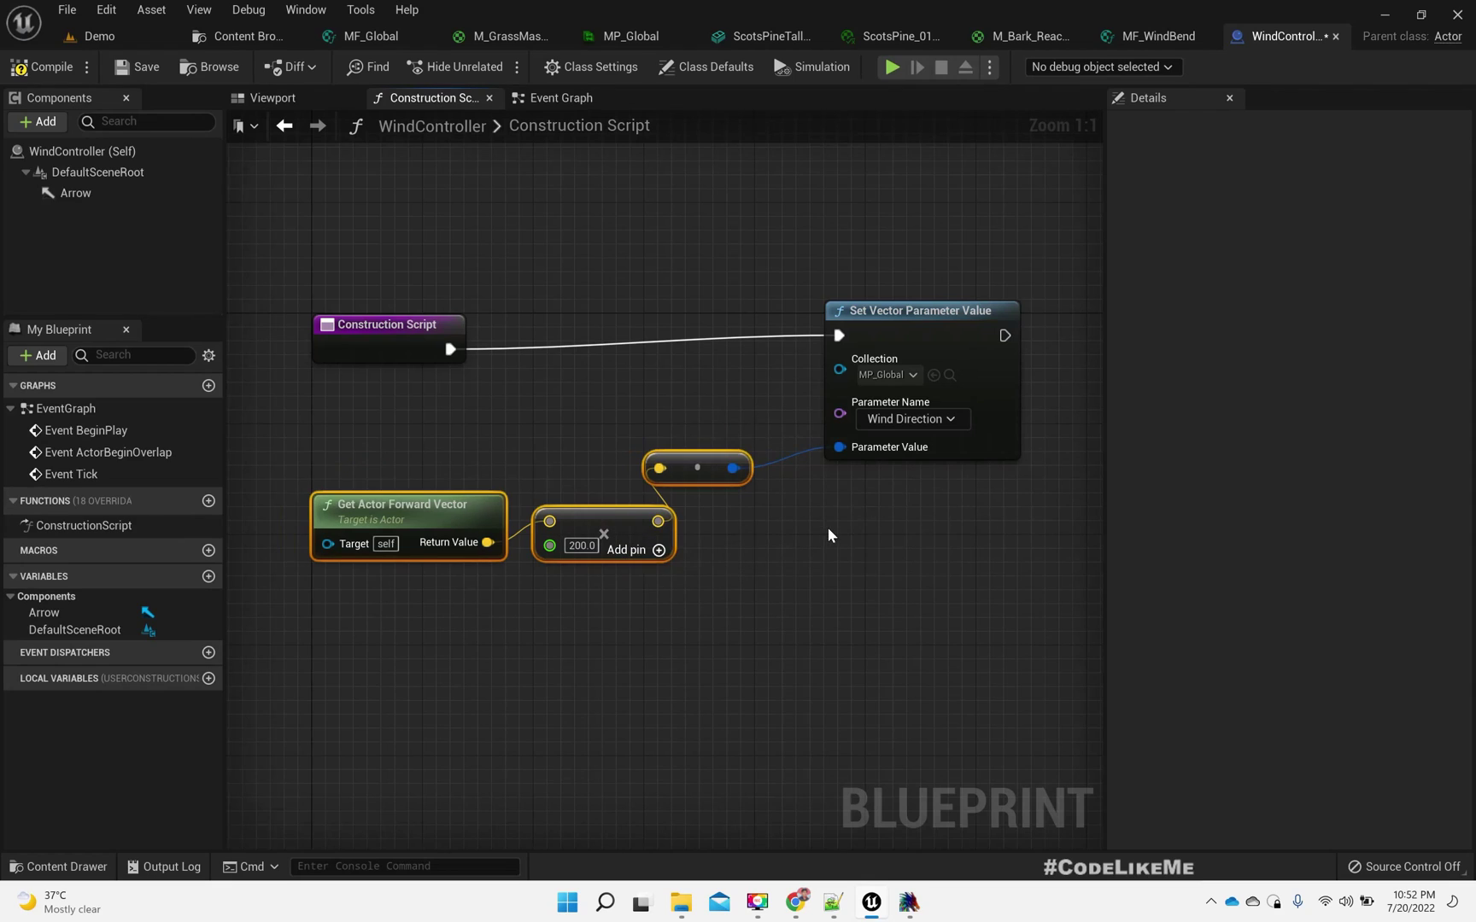
{"action": "left_click_drag", "start_coordinate": [662, 418], "coordinate": [931, 495]}
{"action": "left_click_drag", "start_coordinate": [345, 258], "coordinate": [930, 452]}
{"action": "key", "text": "q"}
- Align the Forward Vector and Multiply nodes and recentre the graph
{"action": "left_click", "coordinate": [684, 573]}
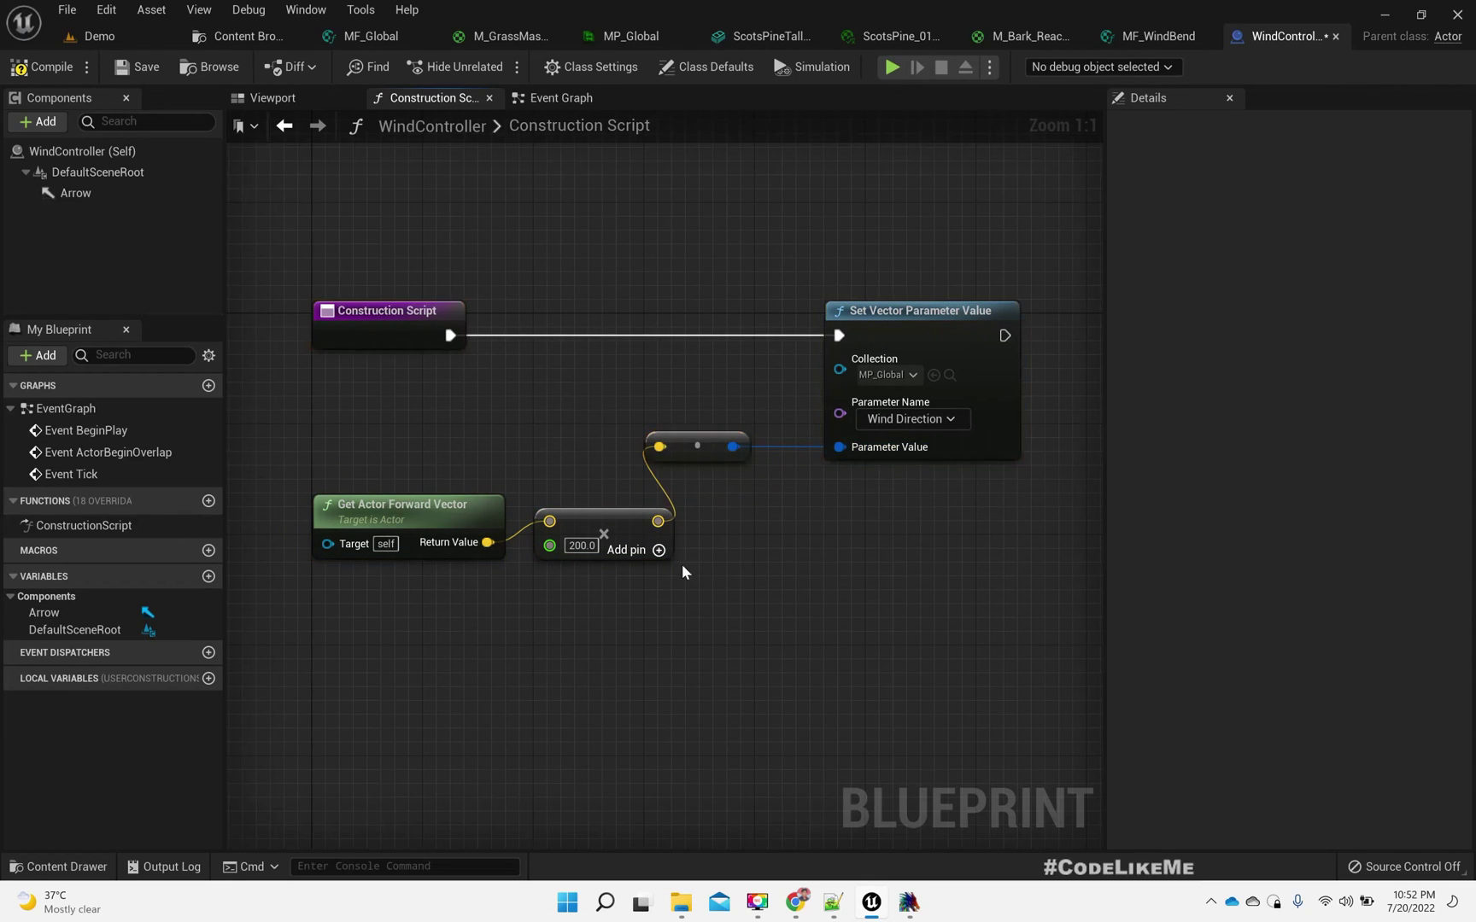
{"action": "left_click", "coordinate": [401, 506]}
{"action": "left_click", "coordinate": [598, 523], "text": "shift"}
{"action": "key", "text": "q"}
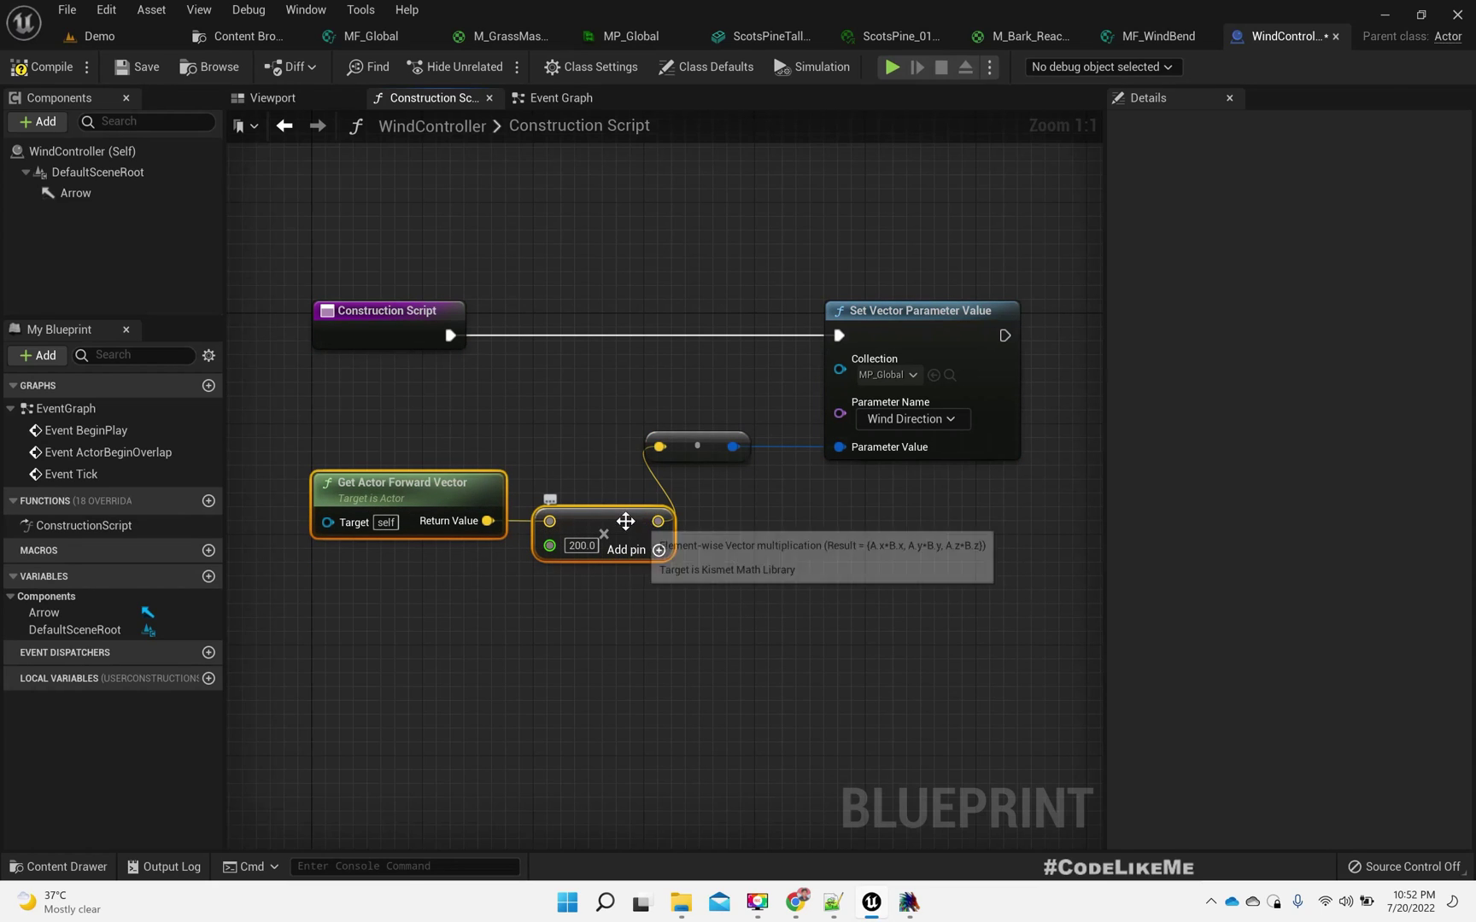
{"action": "left_click_drag", "start_coordinate": [625, 521], "coordinate": [585, 523]}
{"action": "right_click_drag", "start_coordinate": [640, 644], "coordinate": [715, 641]}
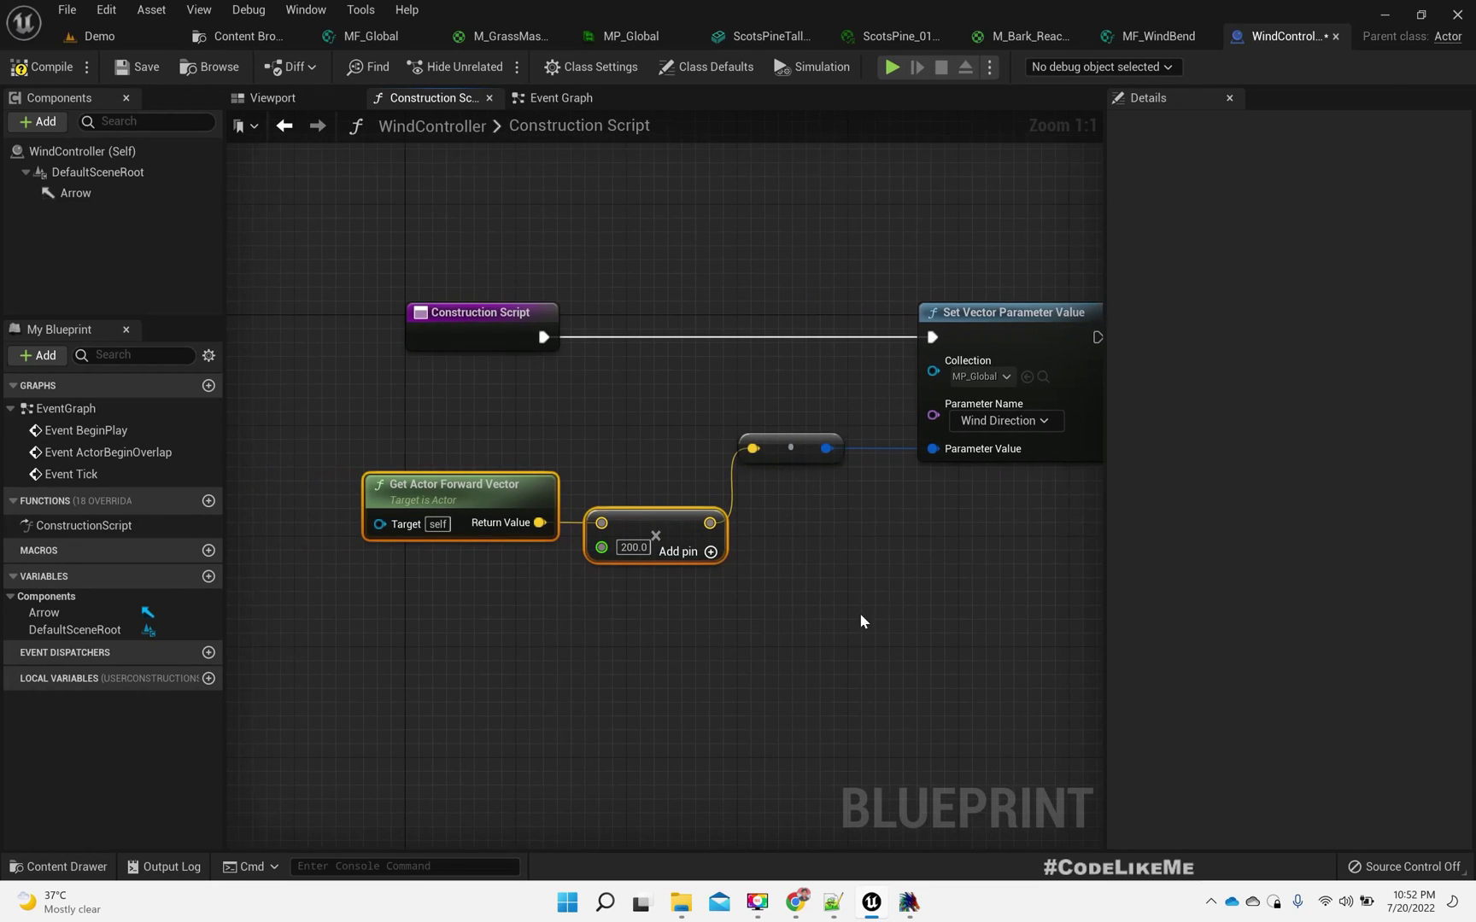
{"action": "right_click_drag", "start_coordinate": [861, 621], "coordinate": [856, 603]}
- Compile, then promote the 200.0 multiplier to a new float variable named wind power
{"action": "left_click", "coordinate": [41, 66]}
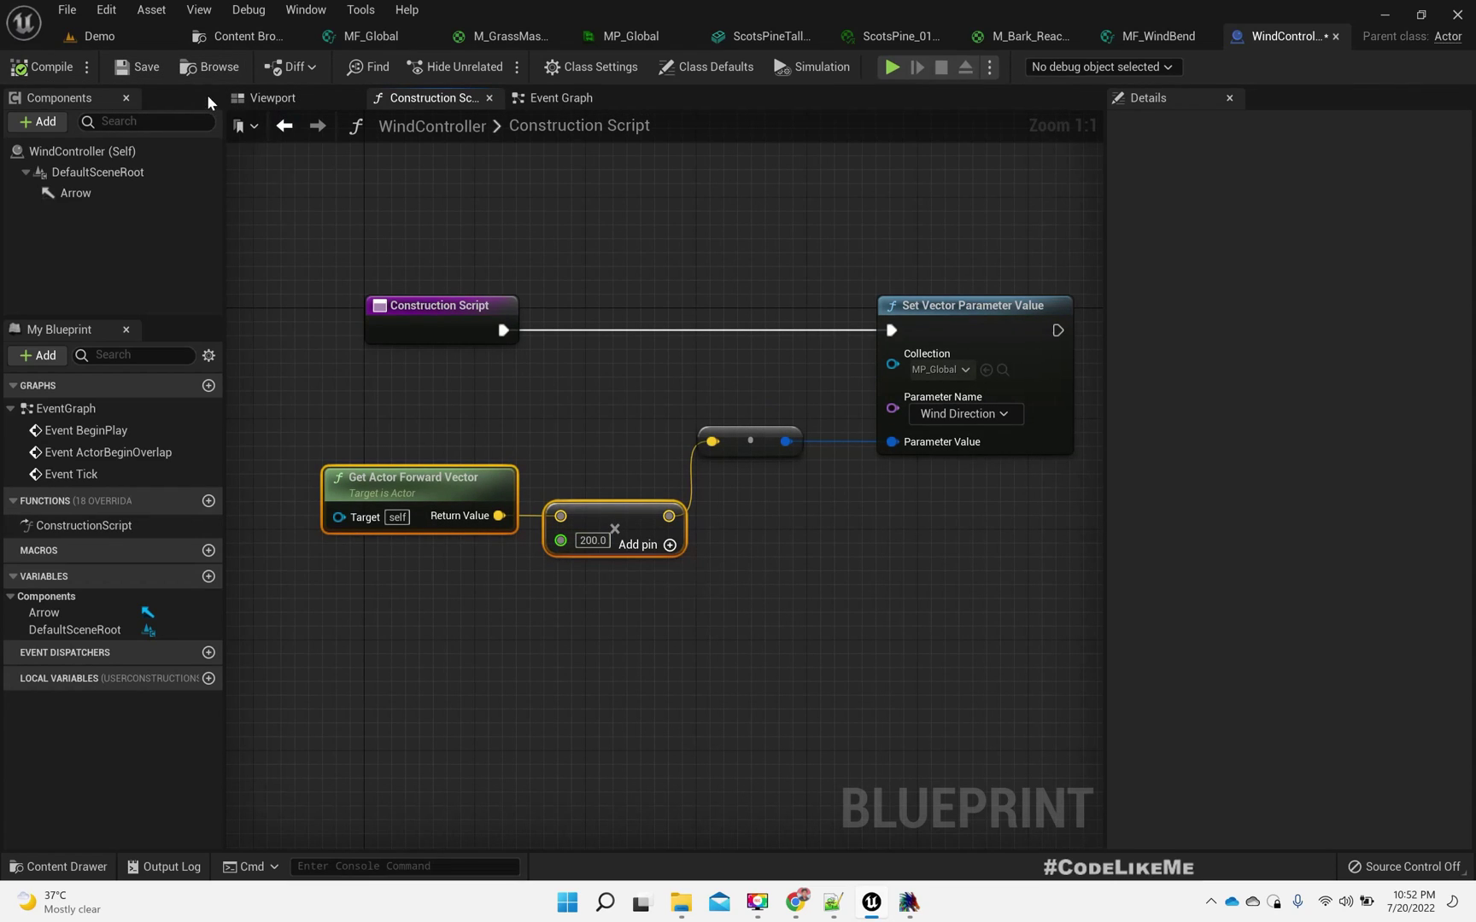
{"action": "left_click", "coordinate": [209, 67]}
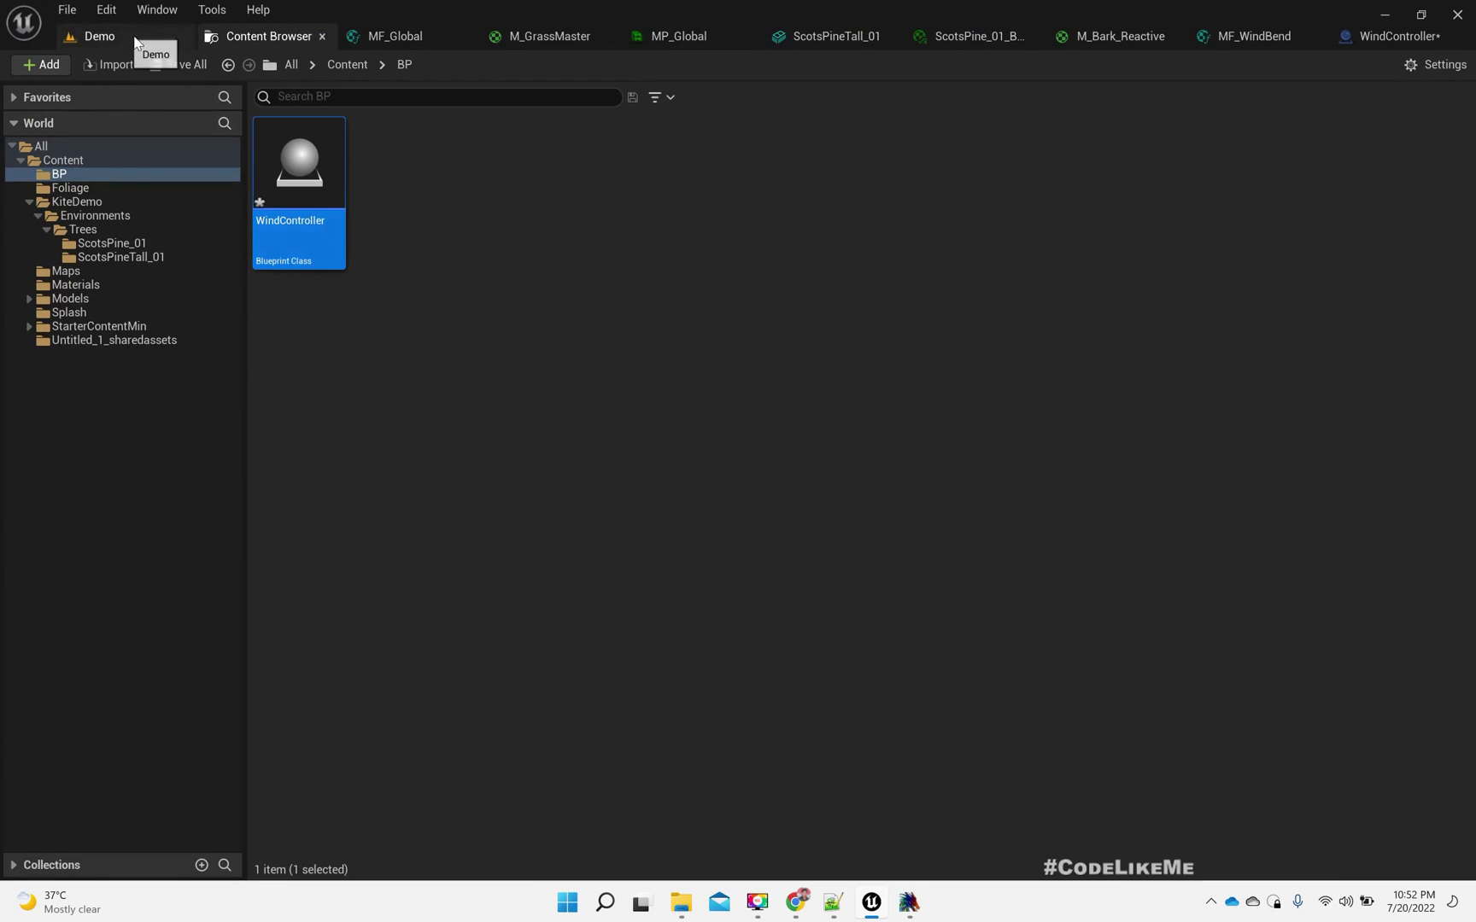
{"action": "left_click", "coordinate": [1368, 36]}
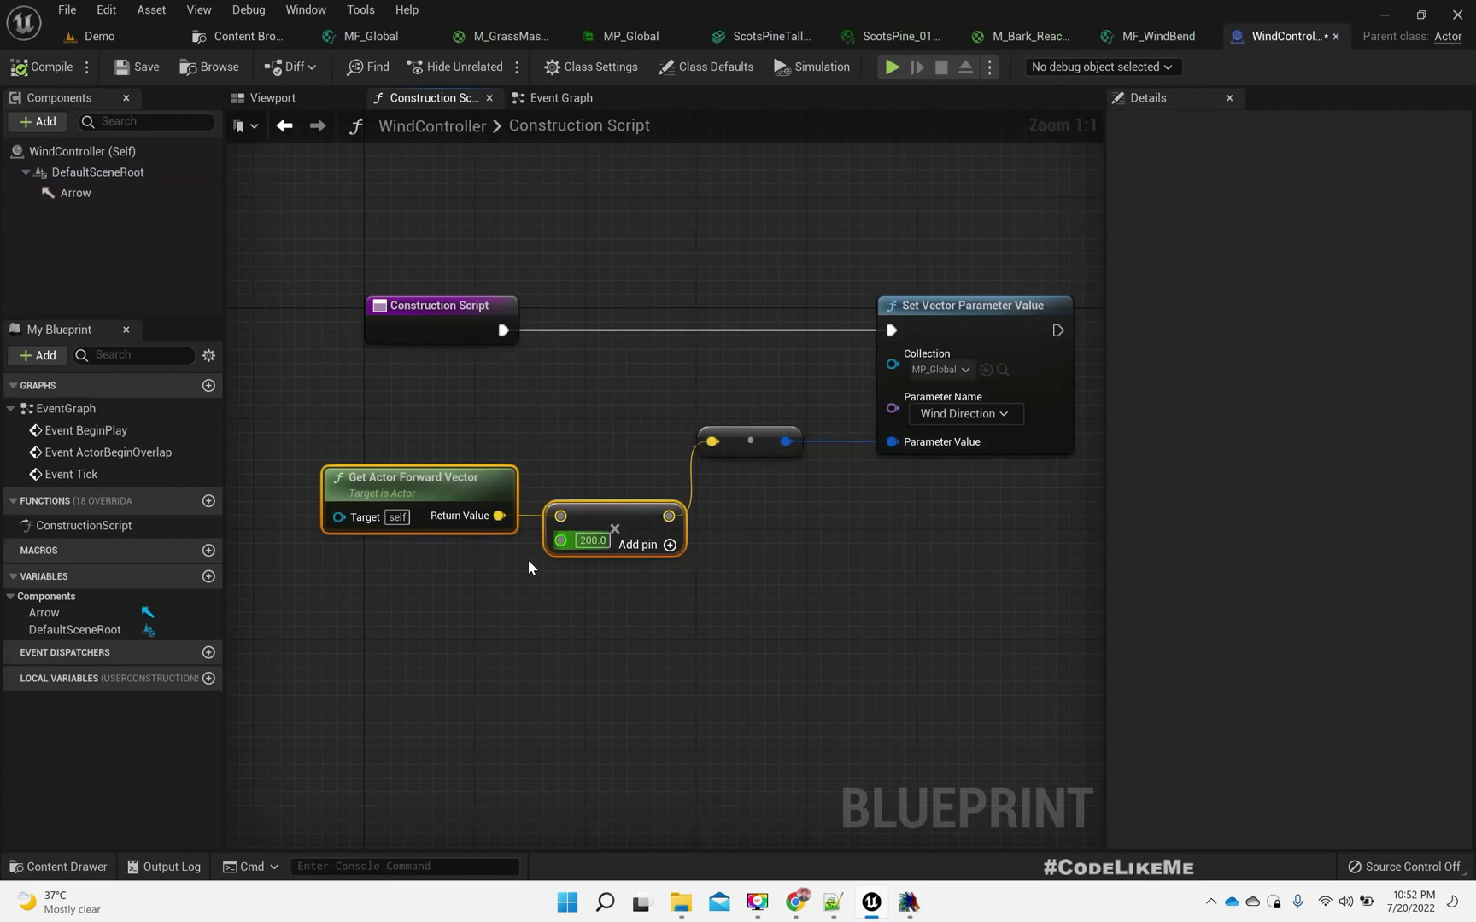
{"action": "right_click", "coordinate": [577, 547]}
{"action": "left_click", "coordinate": [625, 579]}
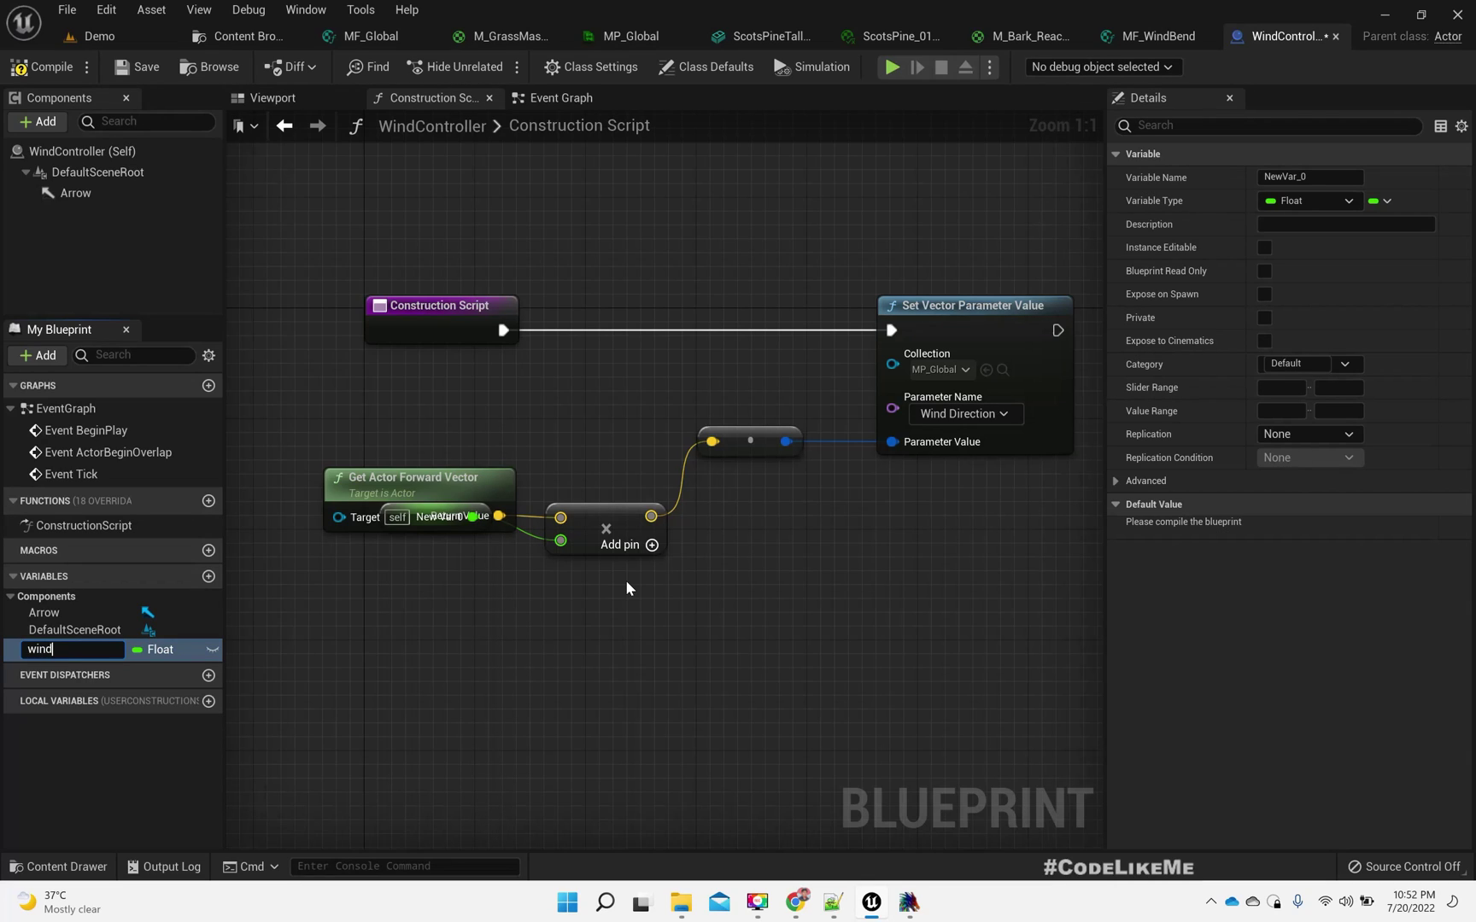
{"action": "type", "text": "wind power"}
{"action": "key", "text": "Return"}
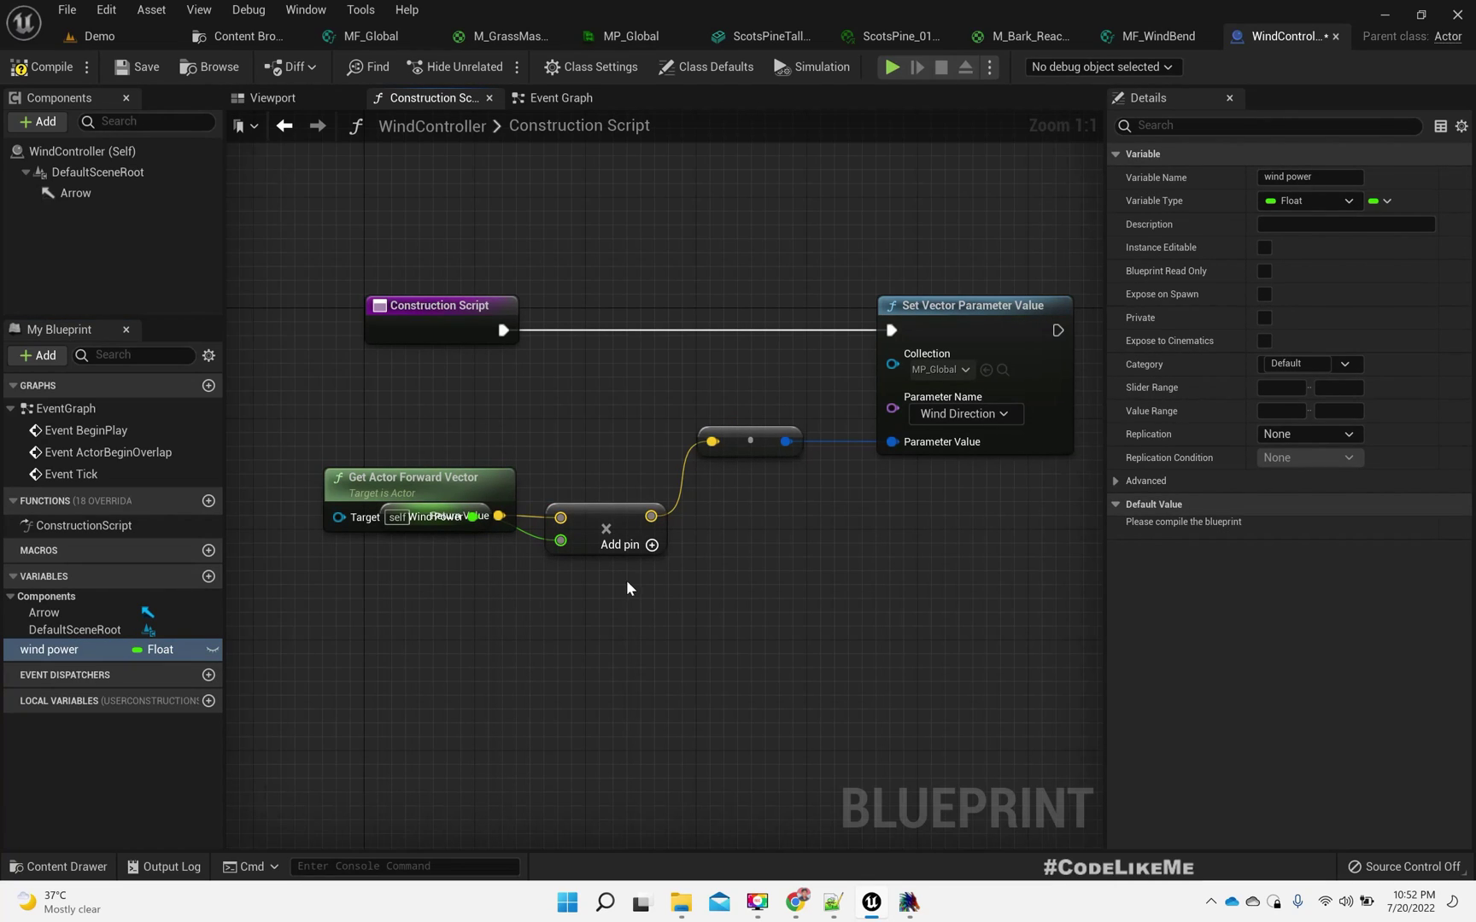
{"action": "left_click_drag", "start_coordinate": [429, 528], "coordinate": [440, 572]}
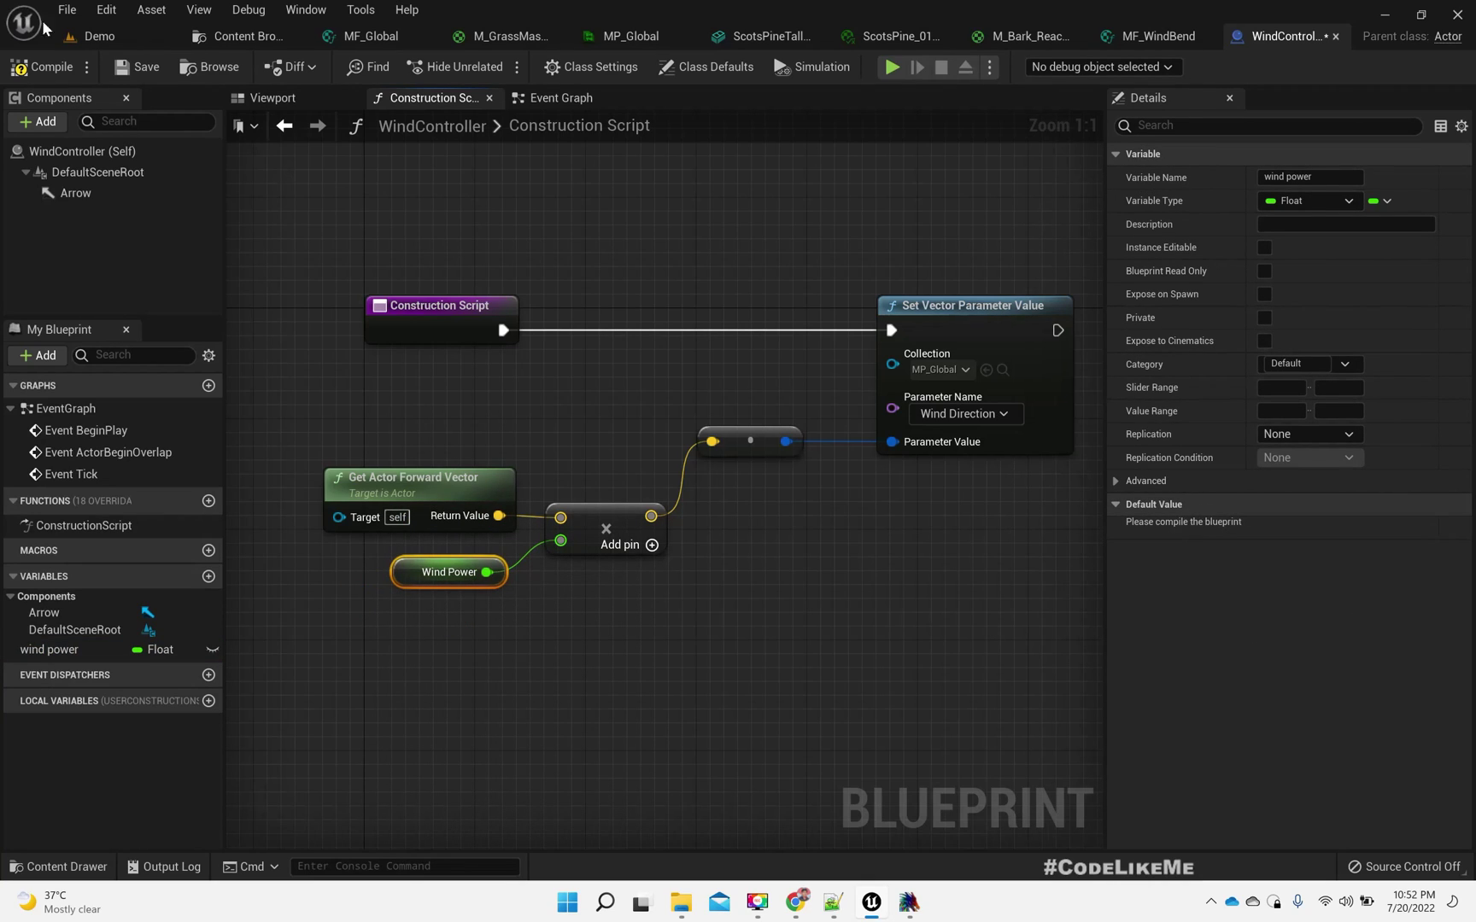
- Make wind power instance-editable and recompile the WindController blueprint
{"action": "left_click", "coordinate": [41, 67]}
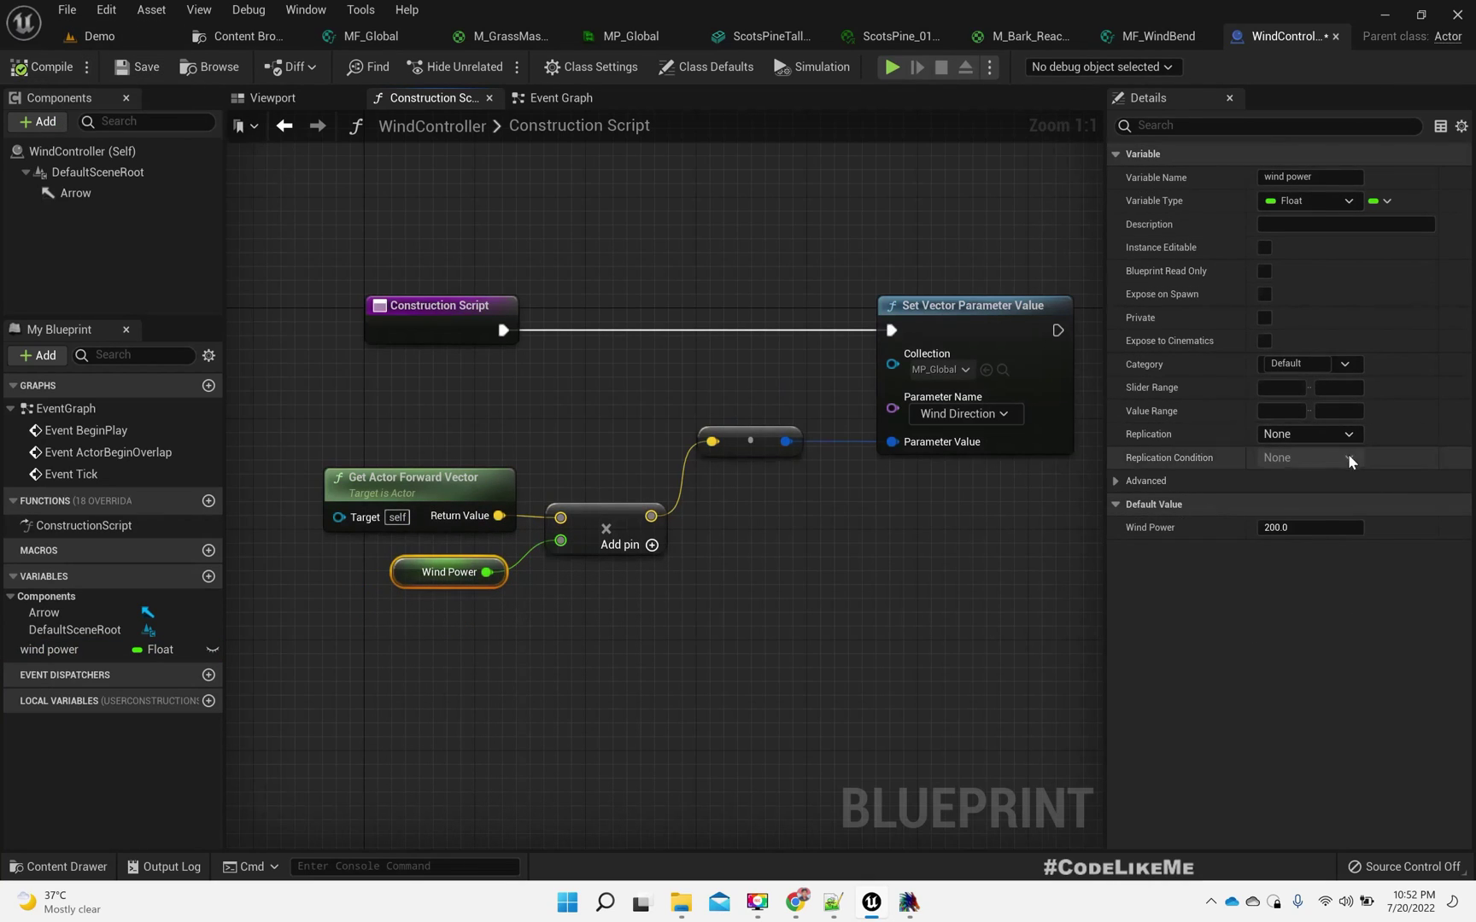
{"action": "left_click", "coordinate": [213, 650]}
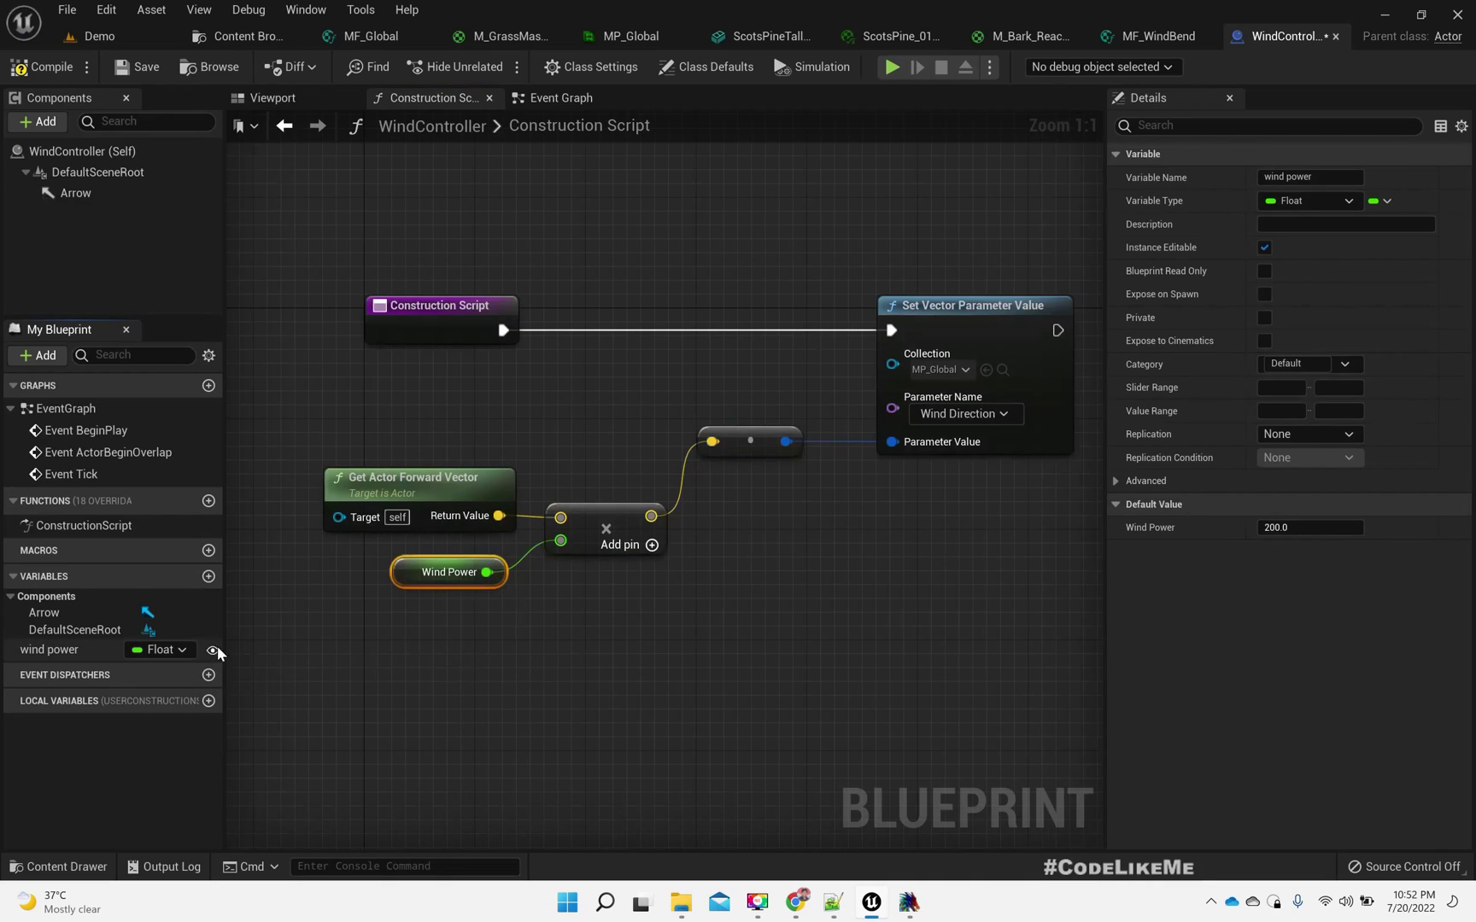
{"action": "left_click", "coordinate": [43, 68]}
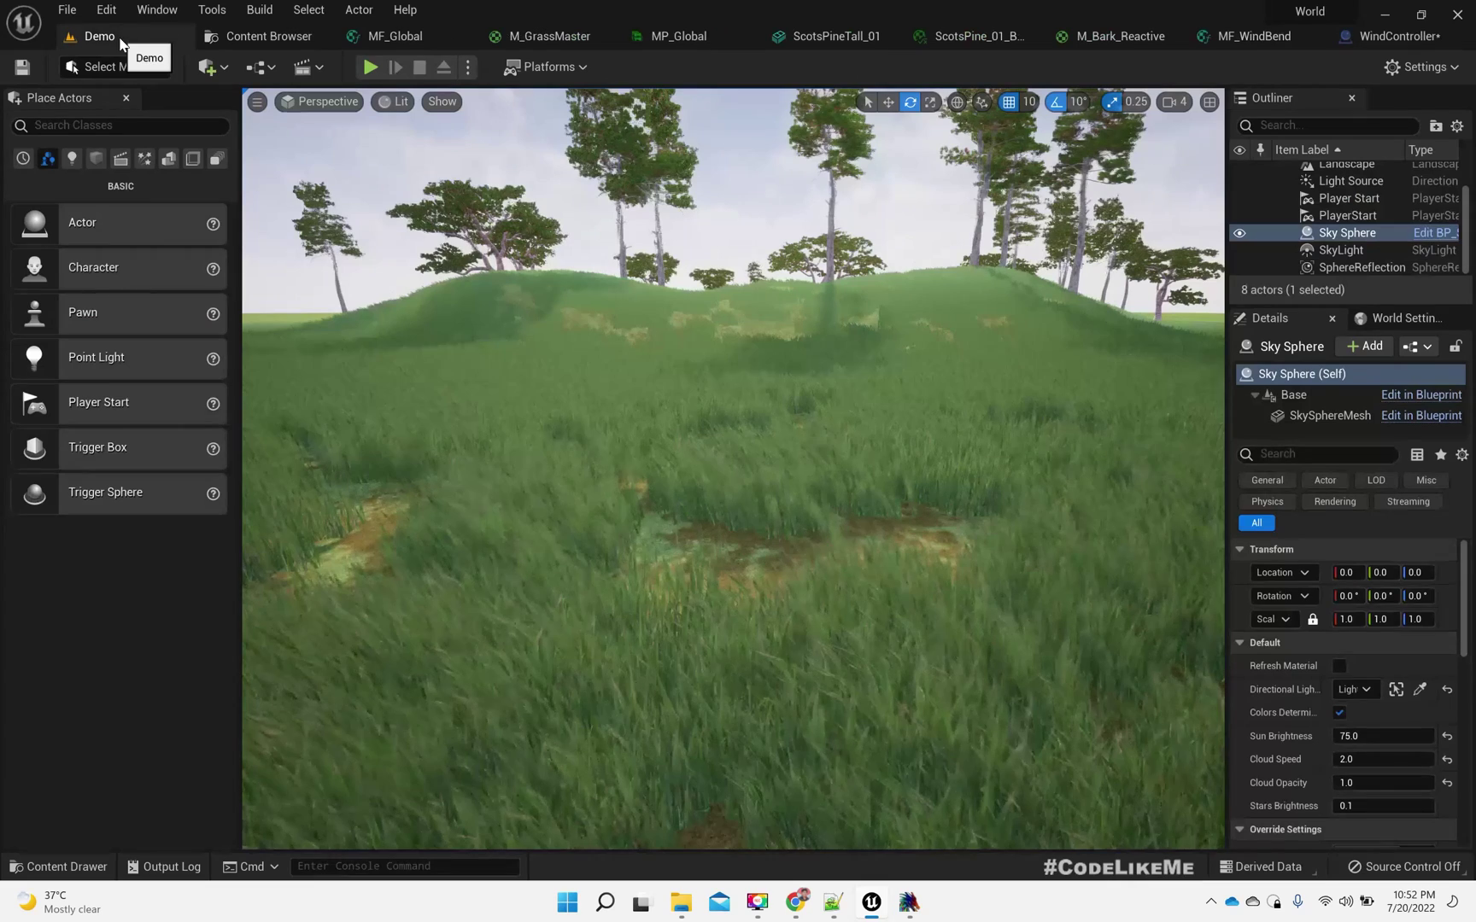
{"action": "left_click", "coordinate": [96, 36]}
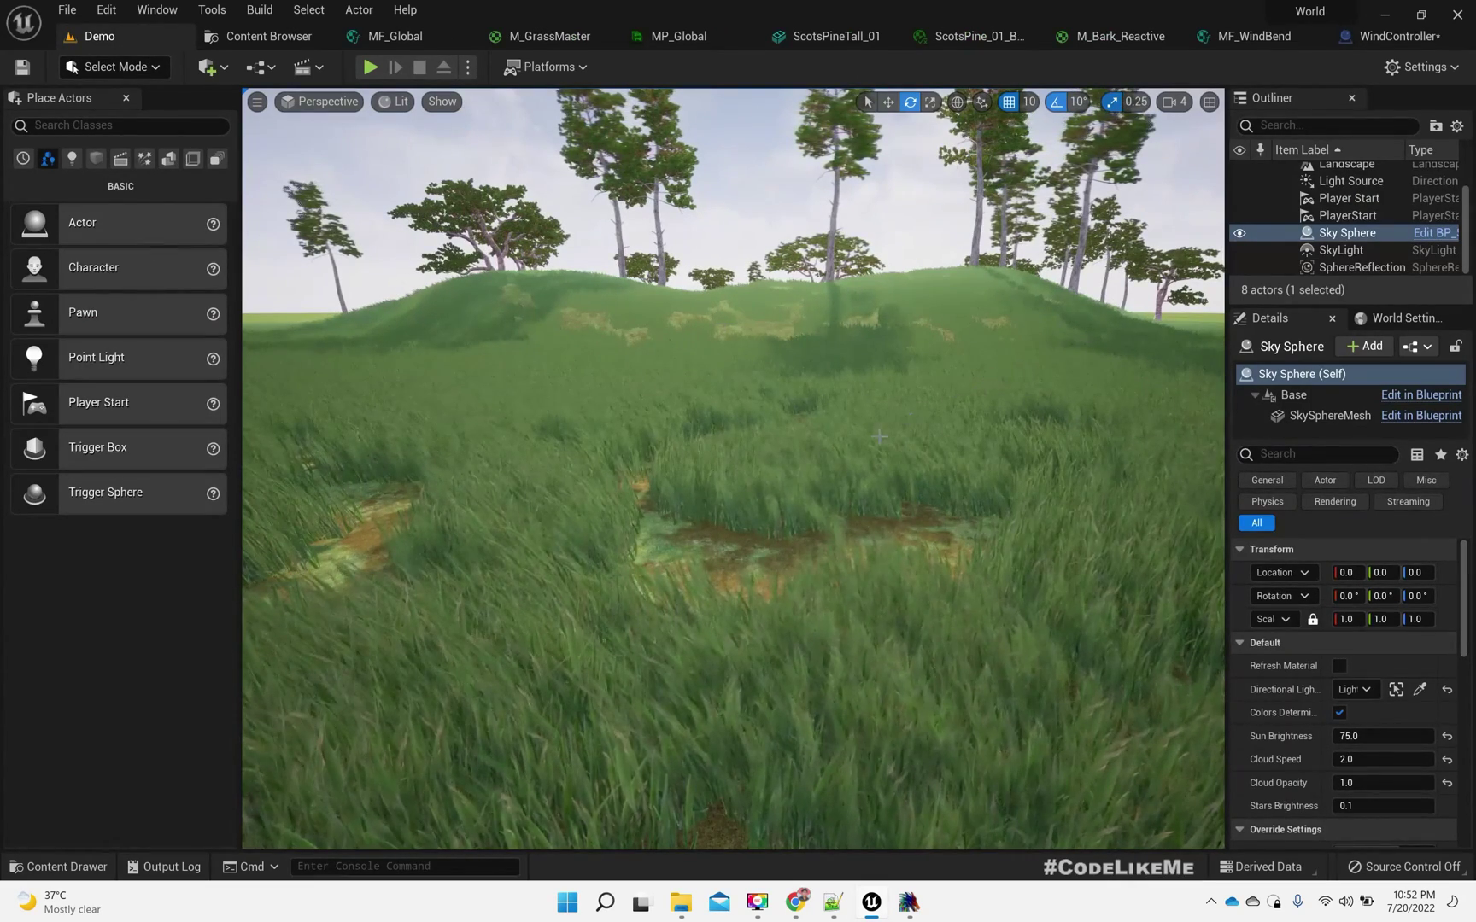
- Drop a WindController into the Demo level, raise it above the grass, and rotate its arrow
{"action": "left_click", "coordinate": [265, 37]}
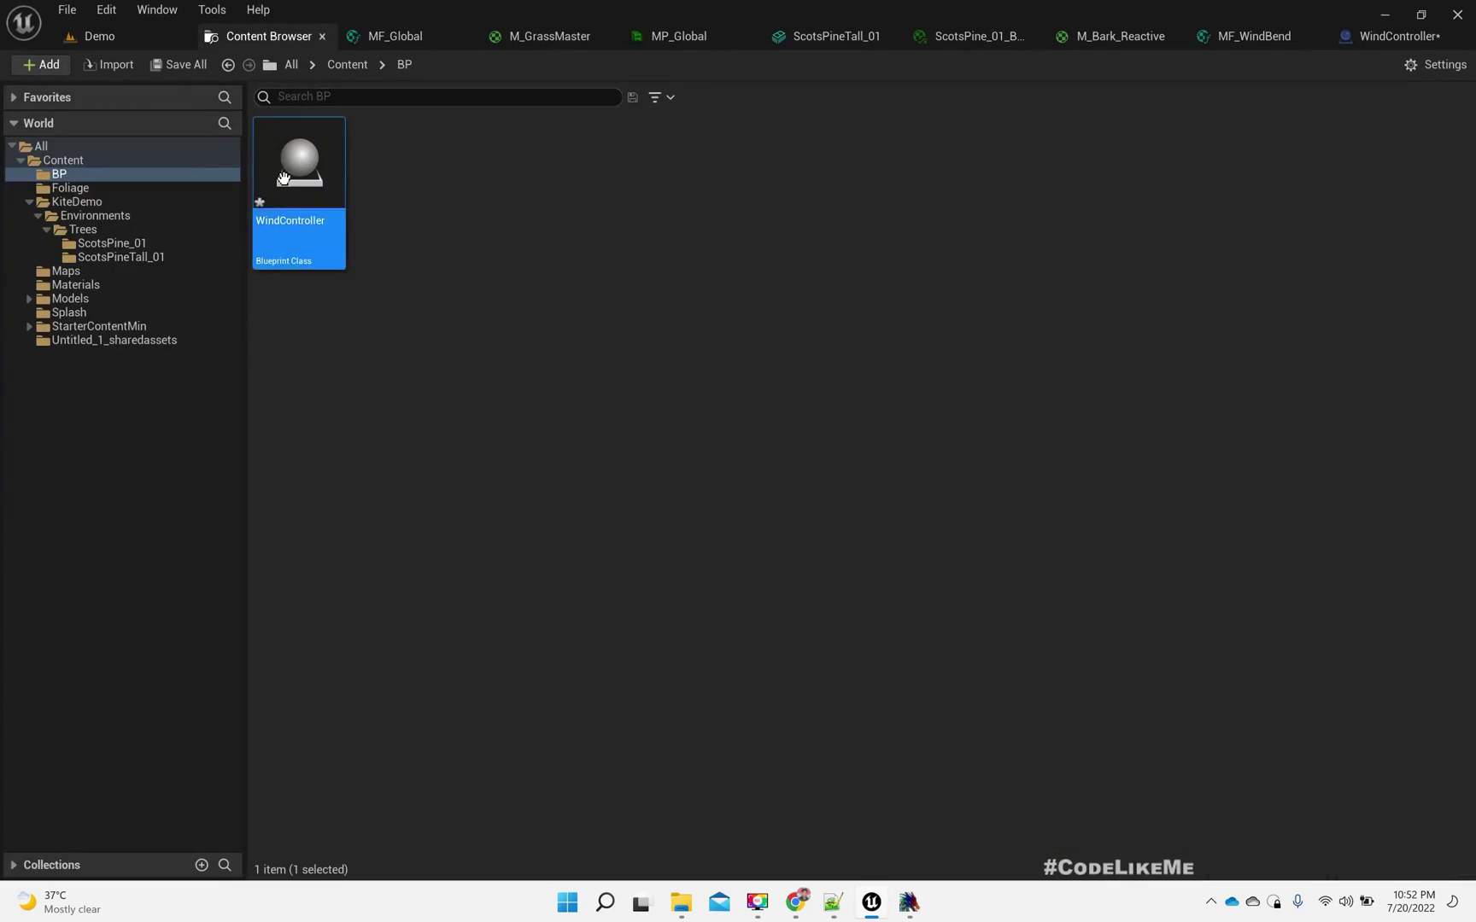
{"action": "left_click_drag", "start_coordinate": [299, 171], "coordinate": [763, 609]}
{"action": "scroll", "coordinate": [762, 609], "scroll_direction": "down", "scroll_amount": 3}
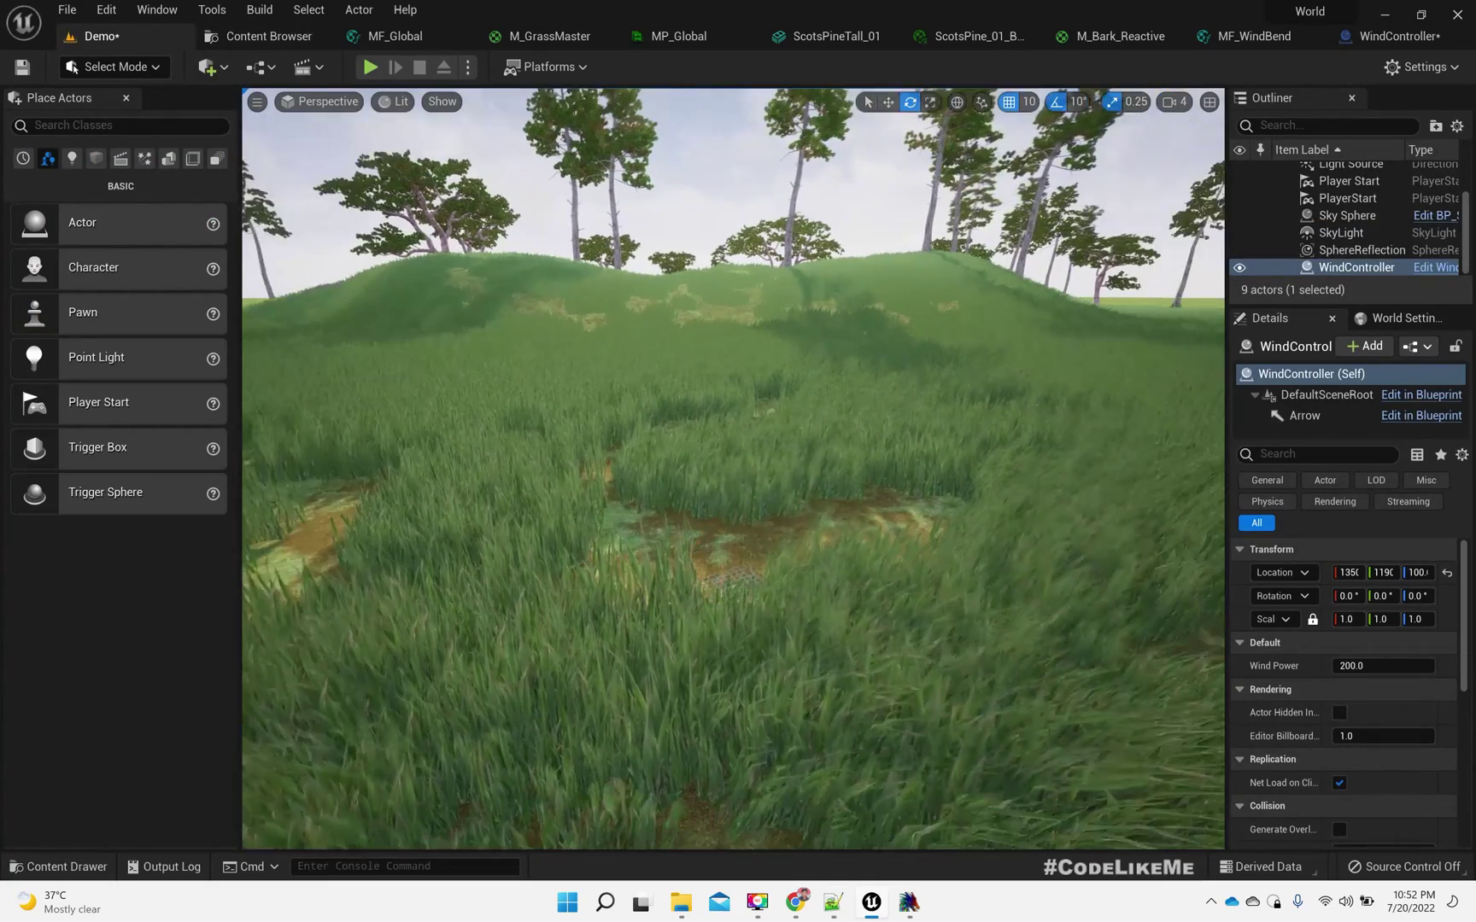
{"action": "key", "text": "w"}
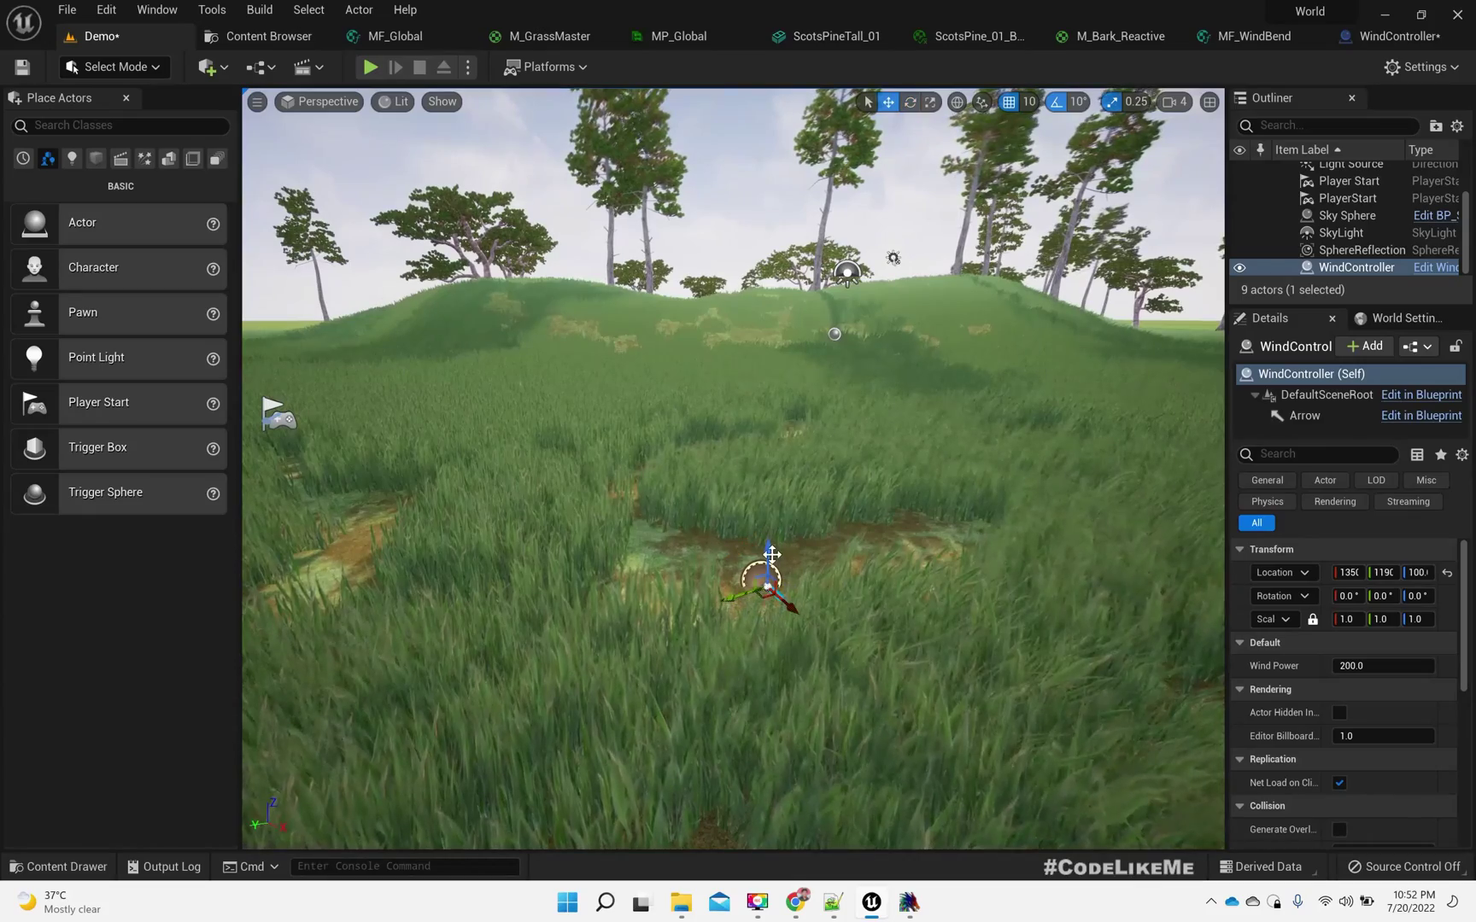
{"action": "left_click_drag", "start_coordinate": [771, 554], "coordinate": [785, 455]}
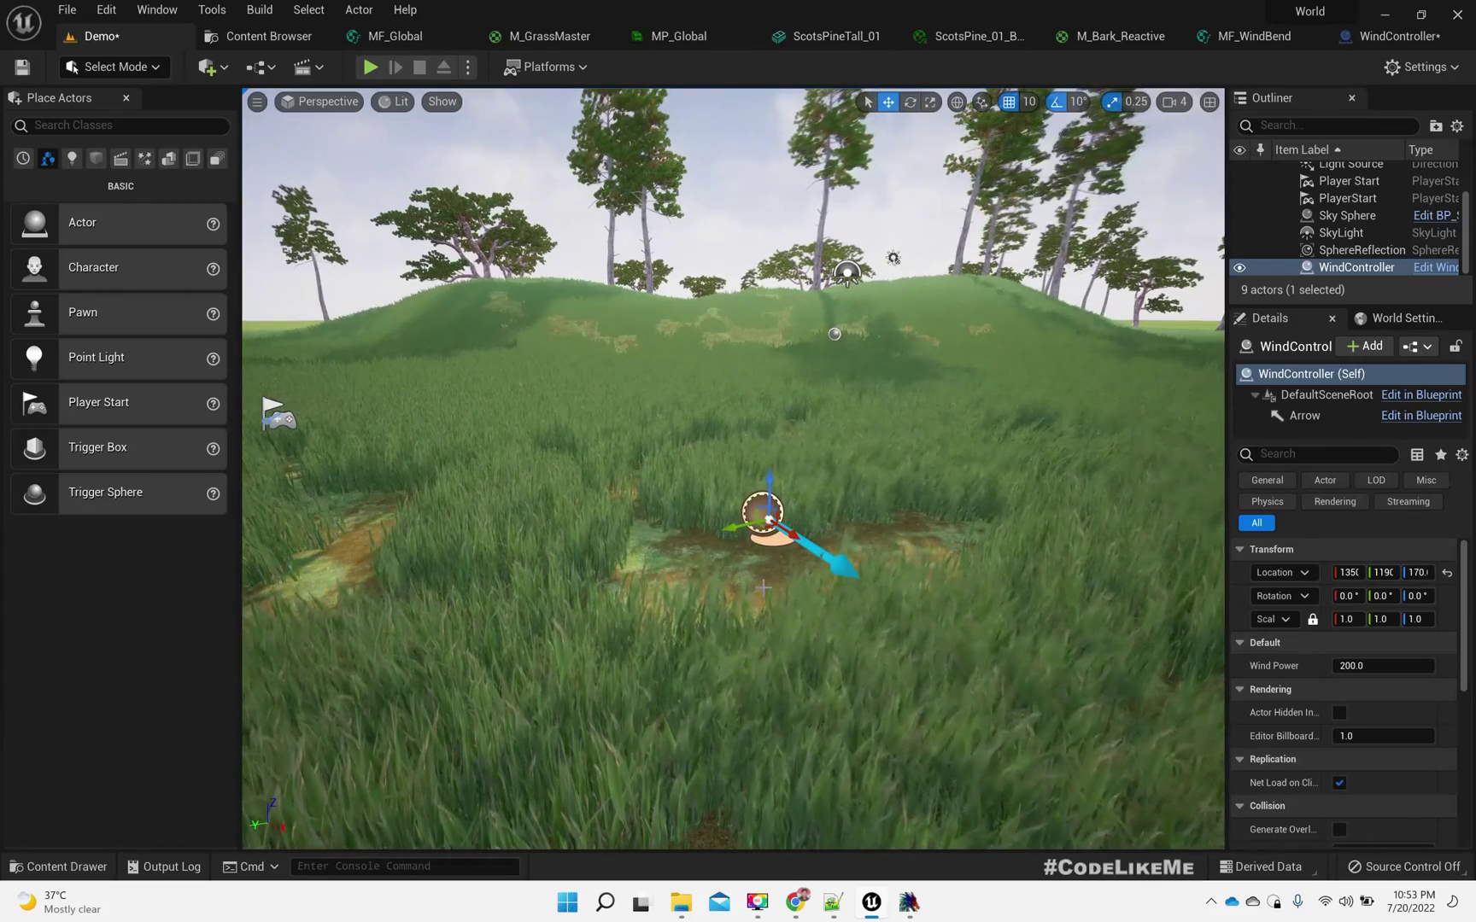
{"action": "right_click_drag", "start_coordinate": [772, 579], "coordinate": [794, 610]}
{"action": "key", "text": "e"}
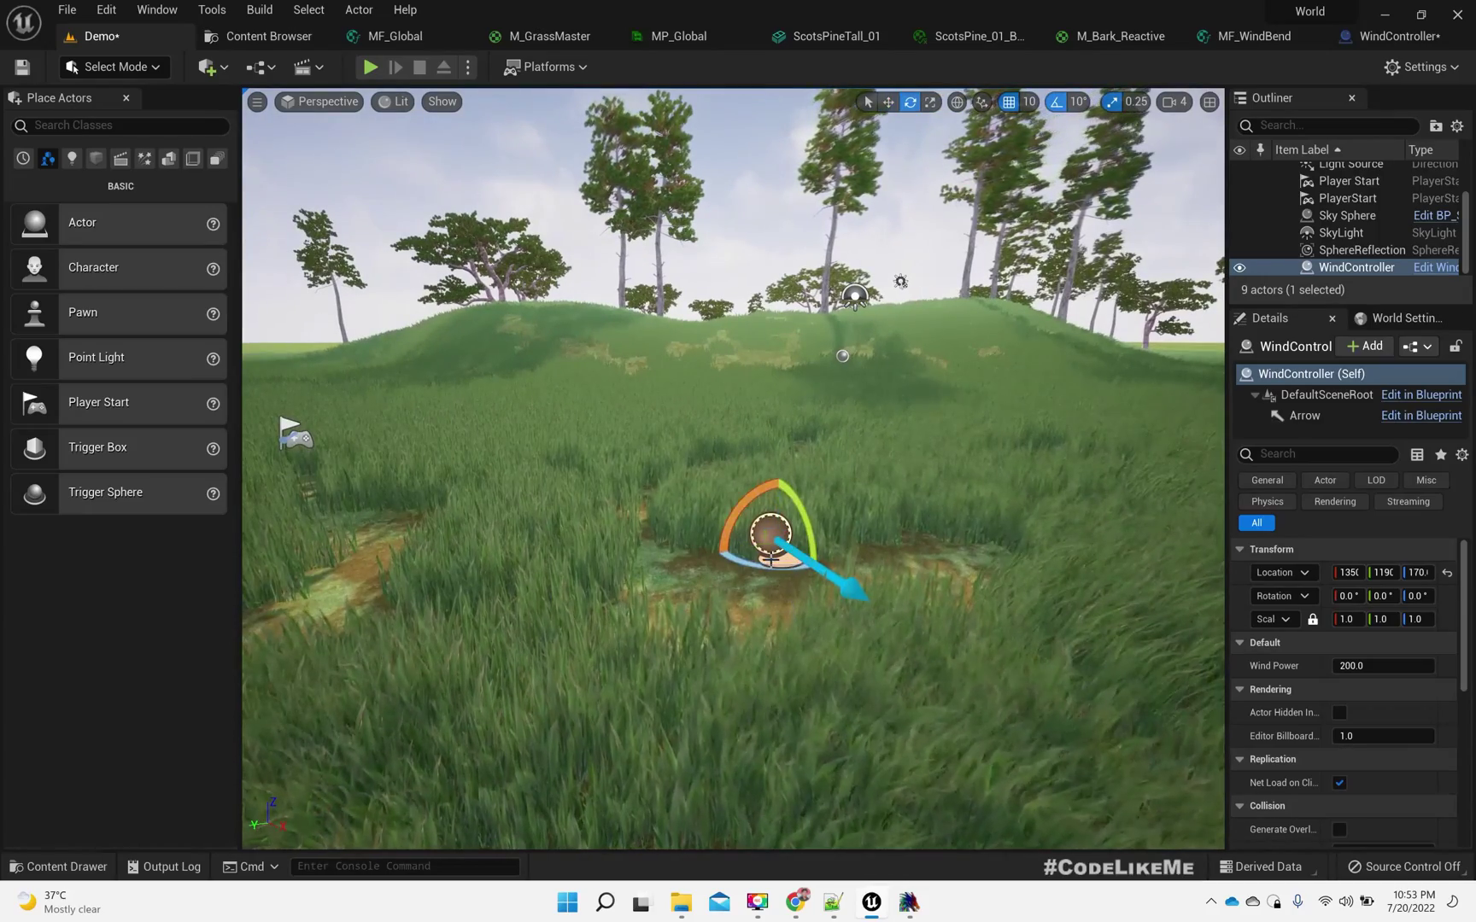
{"action": "left_click_drag", "start_coordinate": [742, 564], "coordinate": [974, 583]}
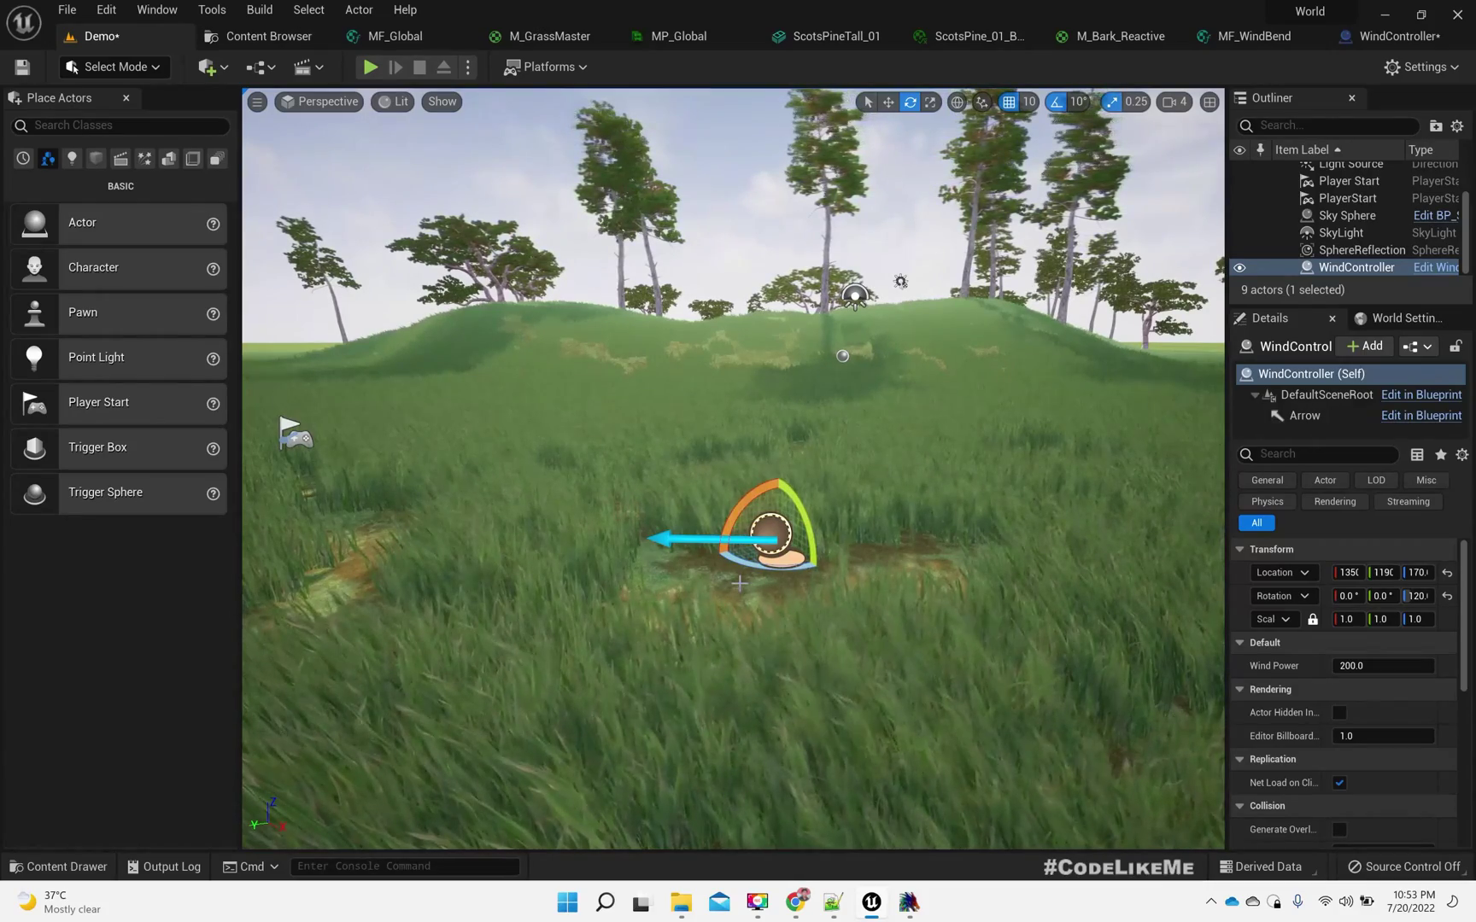
- Swing the wind arrow, then scrub Wind Power through high and negative values, ending near 225.9
{"action": "left_click_drag", "start_coordinate": [766, 568], "coordinate": [1089, 590]}
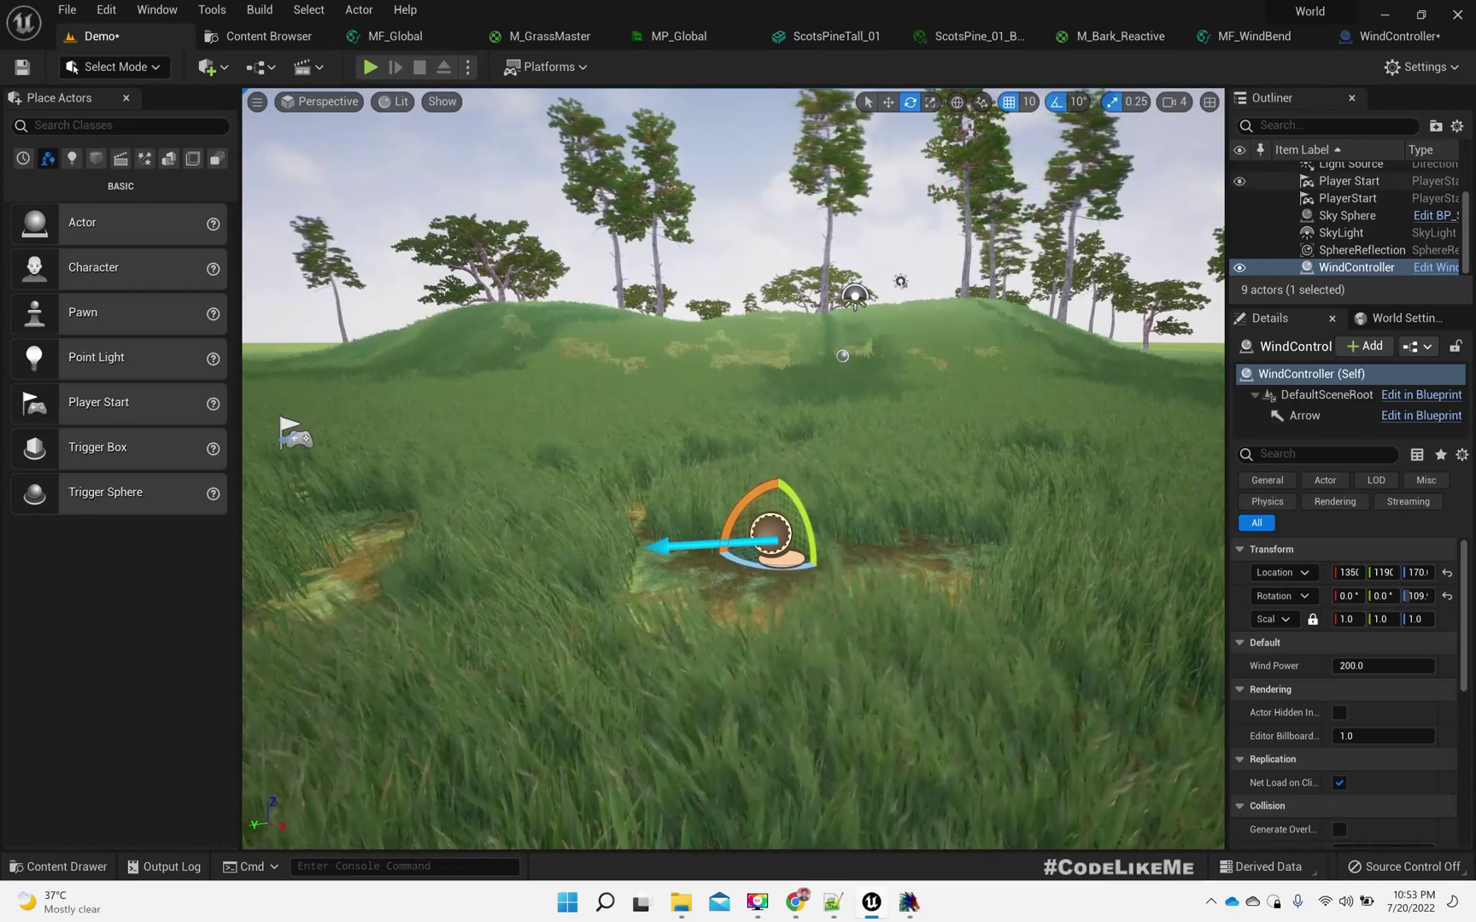
{"action": "left_click_drag", "start_coordinate": [1418, 666], "coordinate": [1474, 666]}
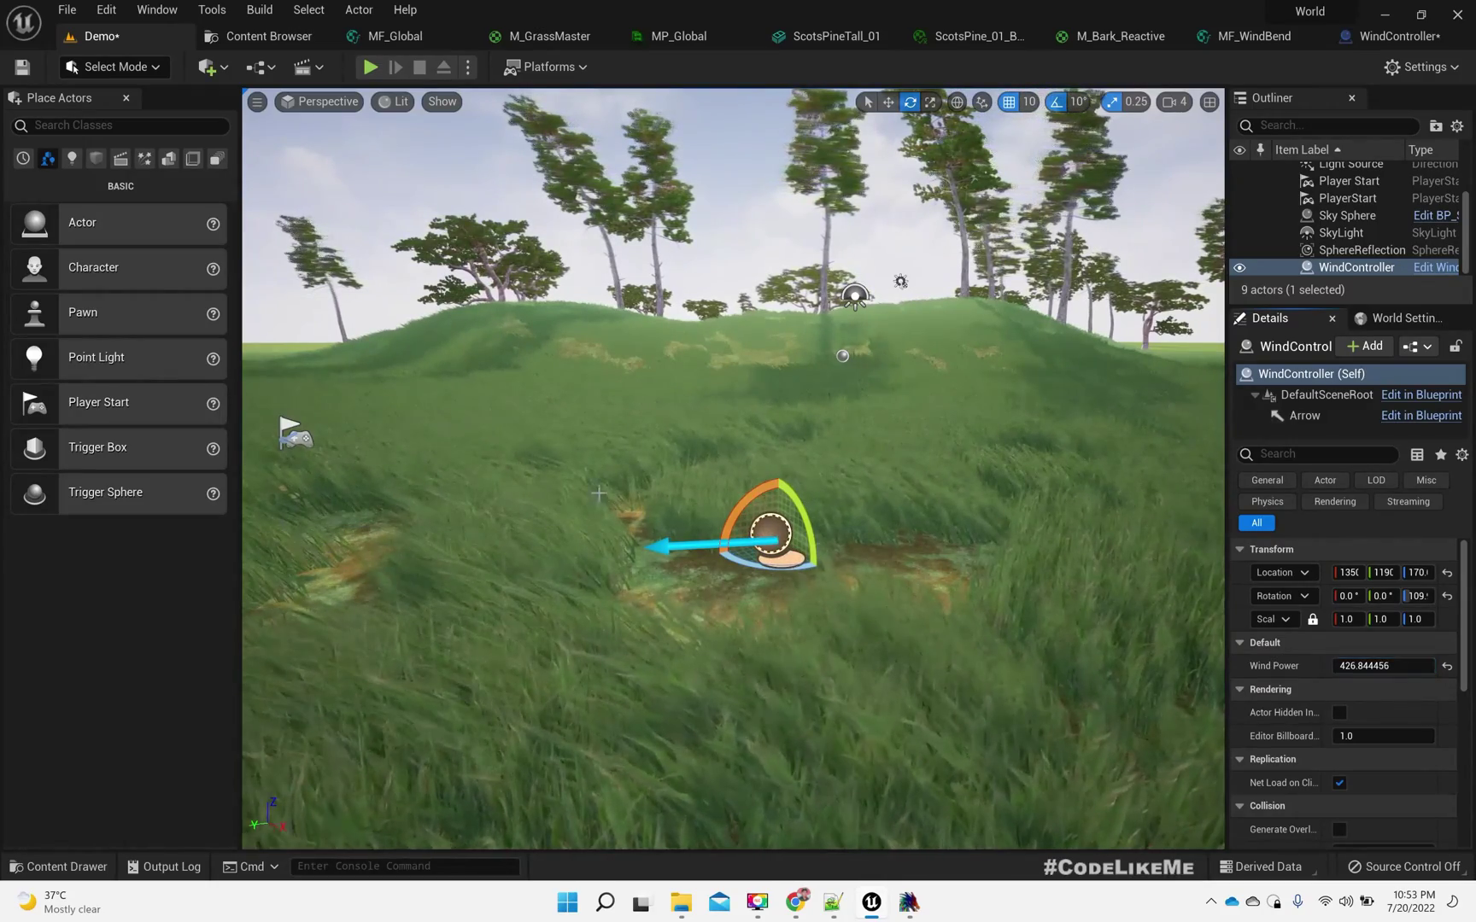
{"action": "left_click_drag", "start_coordinate": [1384, 665], "coordinate": [1354, 665]}
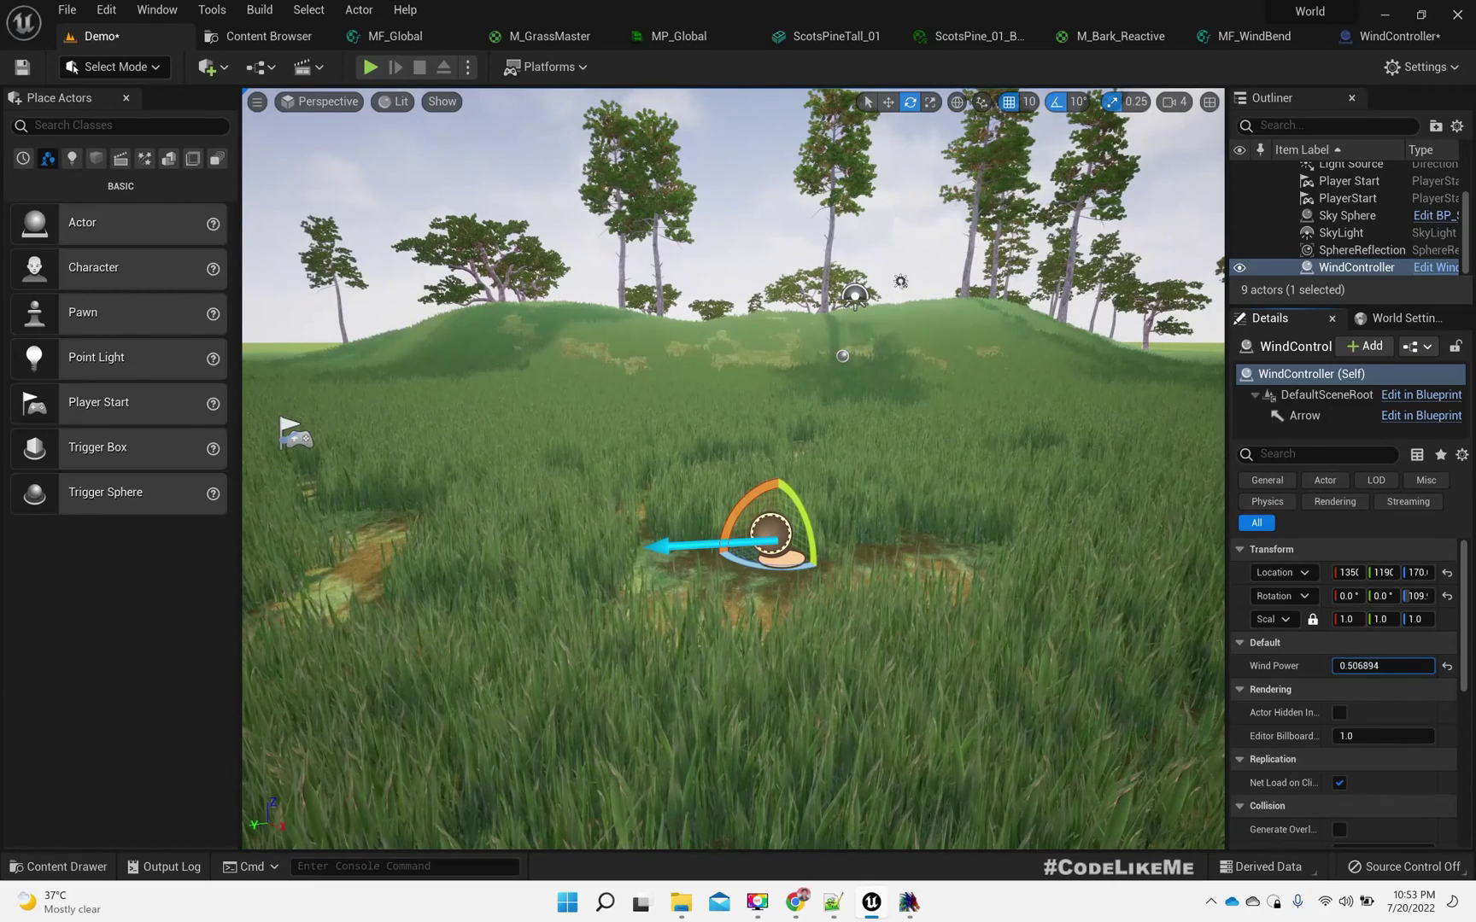
{"action": "left_click_drag", "start_coordinate": [1382, 665], "coordinate": [1285, 665]}
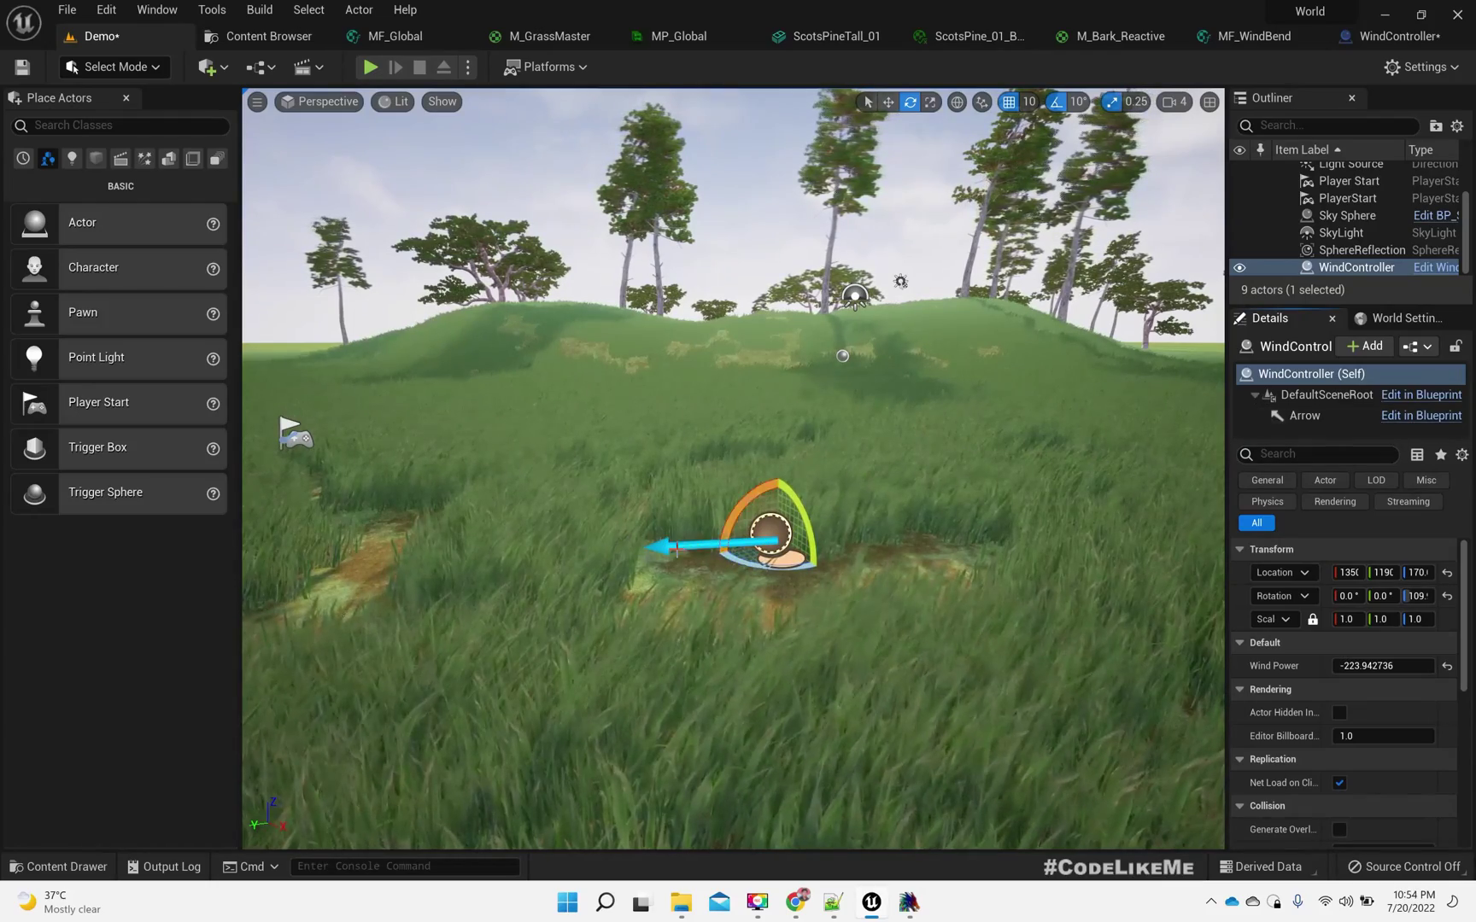
{"action": "left_click_drag", "start_coordinate": [1383, 665], "coordinate": [1443, 665]}
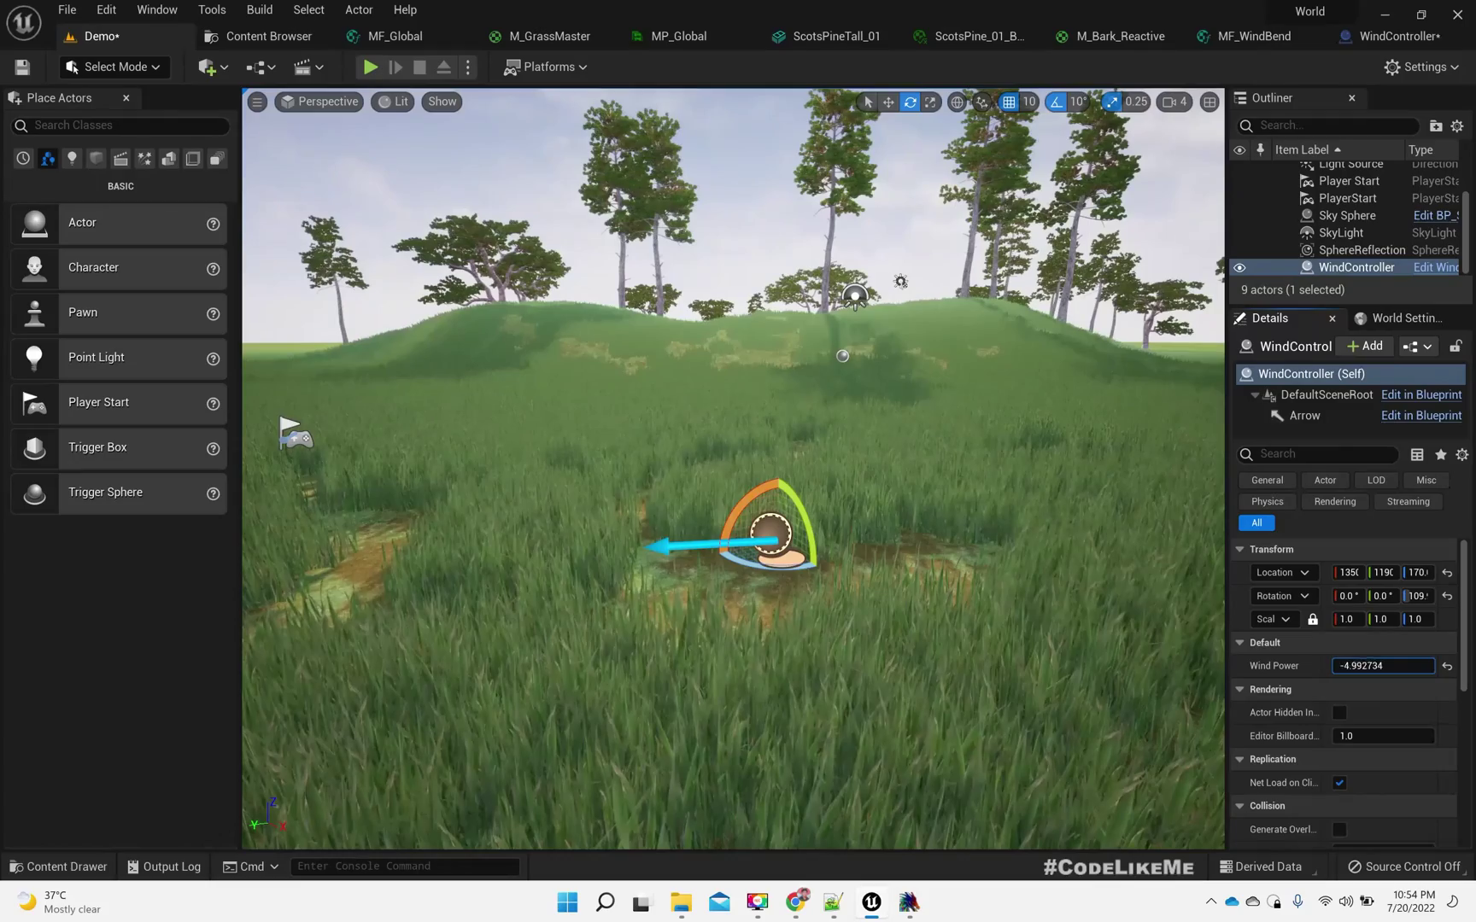
{"action": "mouse_move", "coordinate": [1383, 665]}
{"action": "left_mouse_down"}
{"action": "mouse_move", "coordinate": [1461, 665]}
{"action": "mouse_move", "coordinate": [1373, 666]}
{"action": "left_mouse_up"}
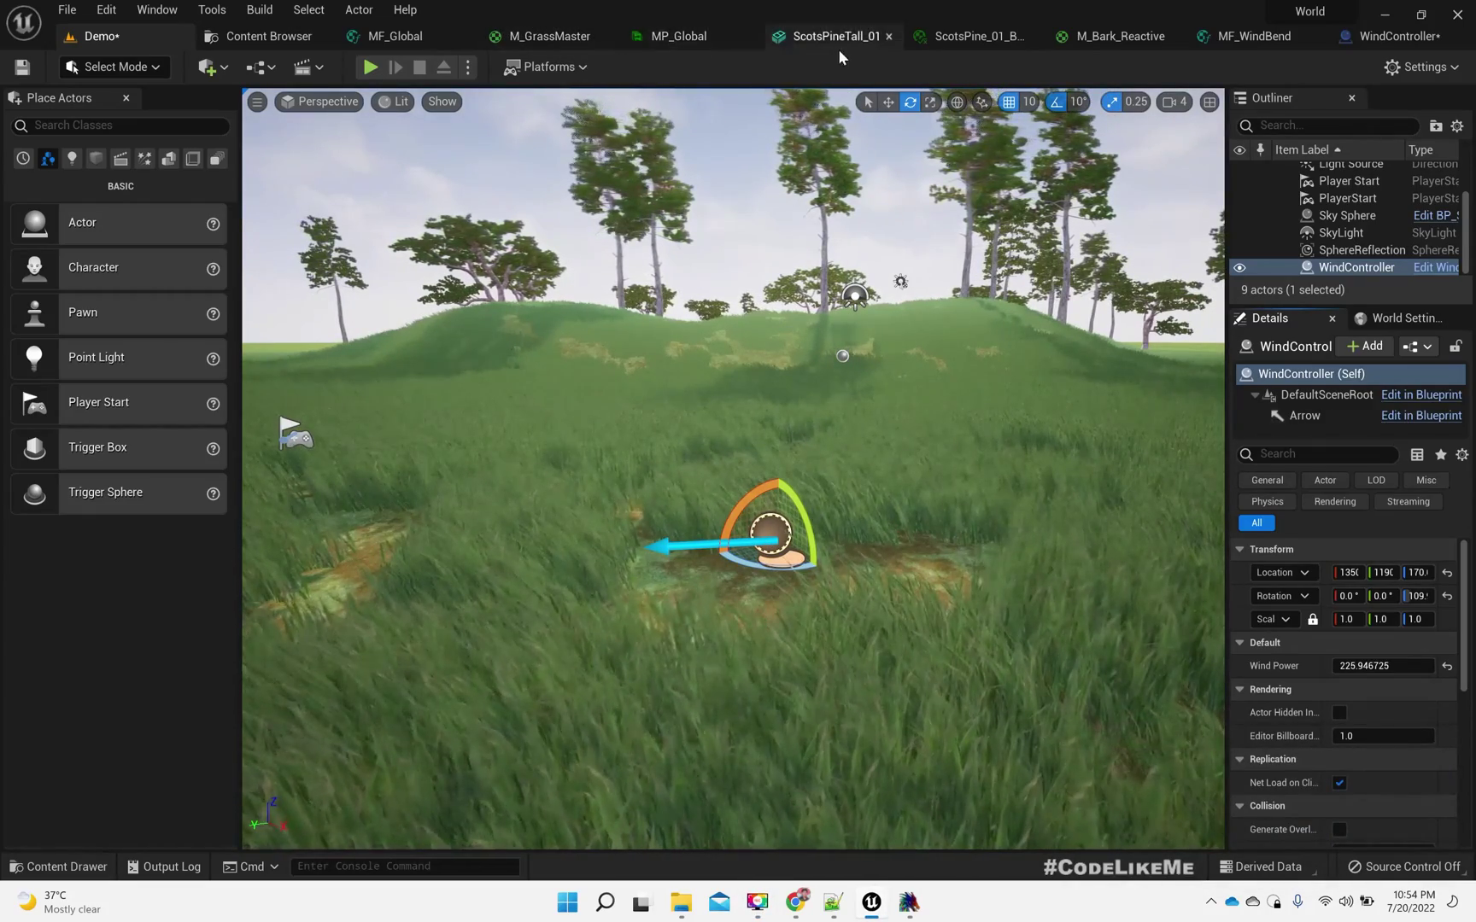
- Look over the MF_WindBend material graph, then return to the Demo level
{"action": "left_click", "coordinate": [750, 154]}
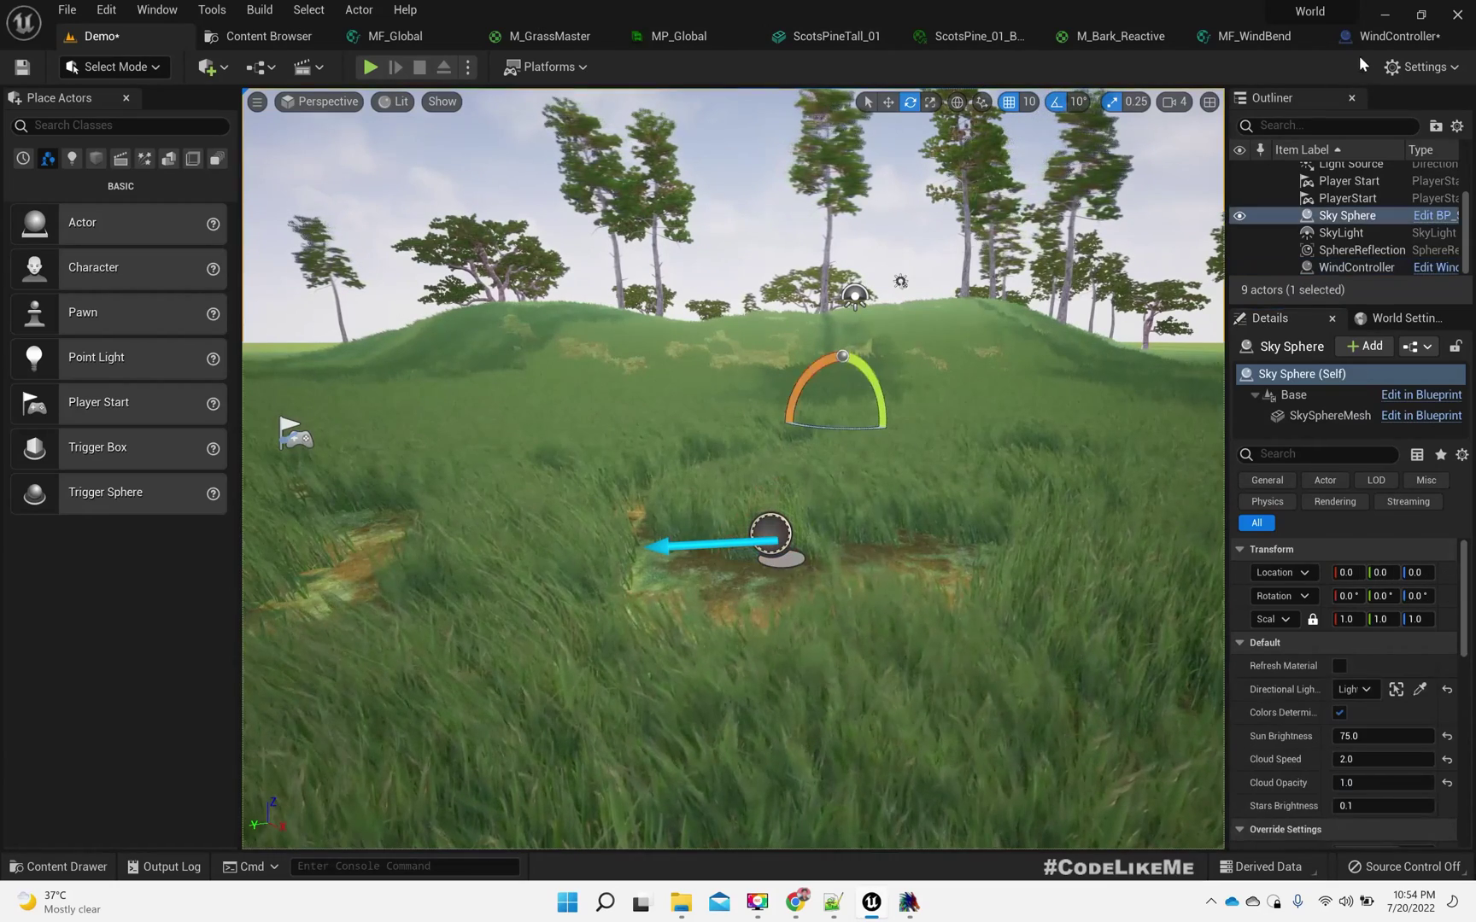
{"action": "left_click", "coordinate": [1233, 41]}
{"action": "scroll", "coordinate": [895, 453], "scroll_direction": "down", "scroll_amount": 4}
{"action": "scroll", "coordinate": [1031, 543], "scroll_direction": "up", "scroll_amount": 4}
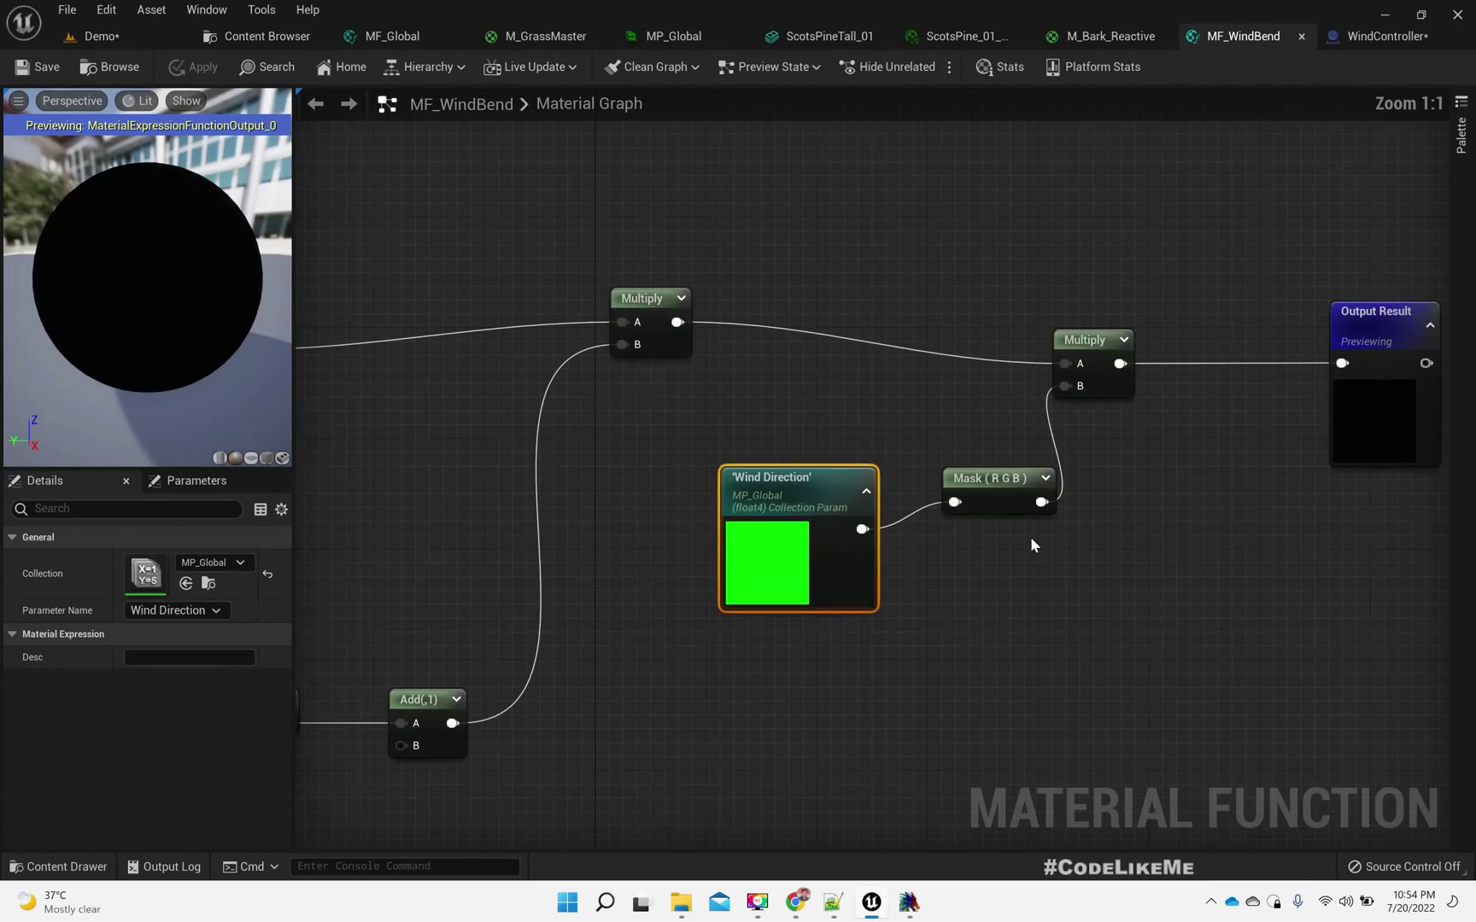
{"action": "left_click_drag", "start_coordinate": [867, 446], "coordinate": [967, 531]}
{"action": "right_click_drag", "start_coordinate": [693, 446], "coordinate": [1107, 282]}
{"action": "scroll", "coordinate": [1107, 281], "scroll_direction": "down", "scroll_amount": 1}
{"action": "left_click", "coordinate": [1344, 737]}
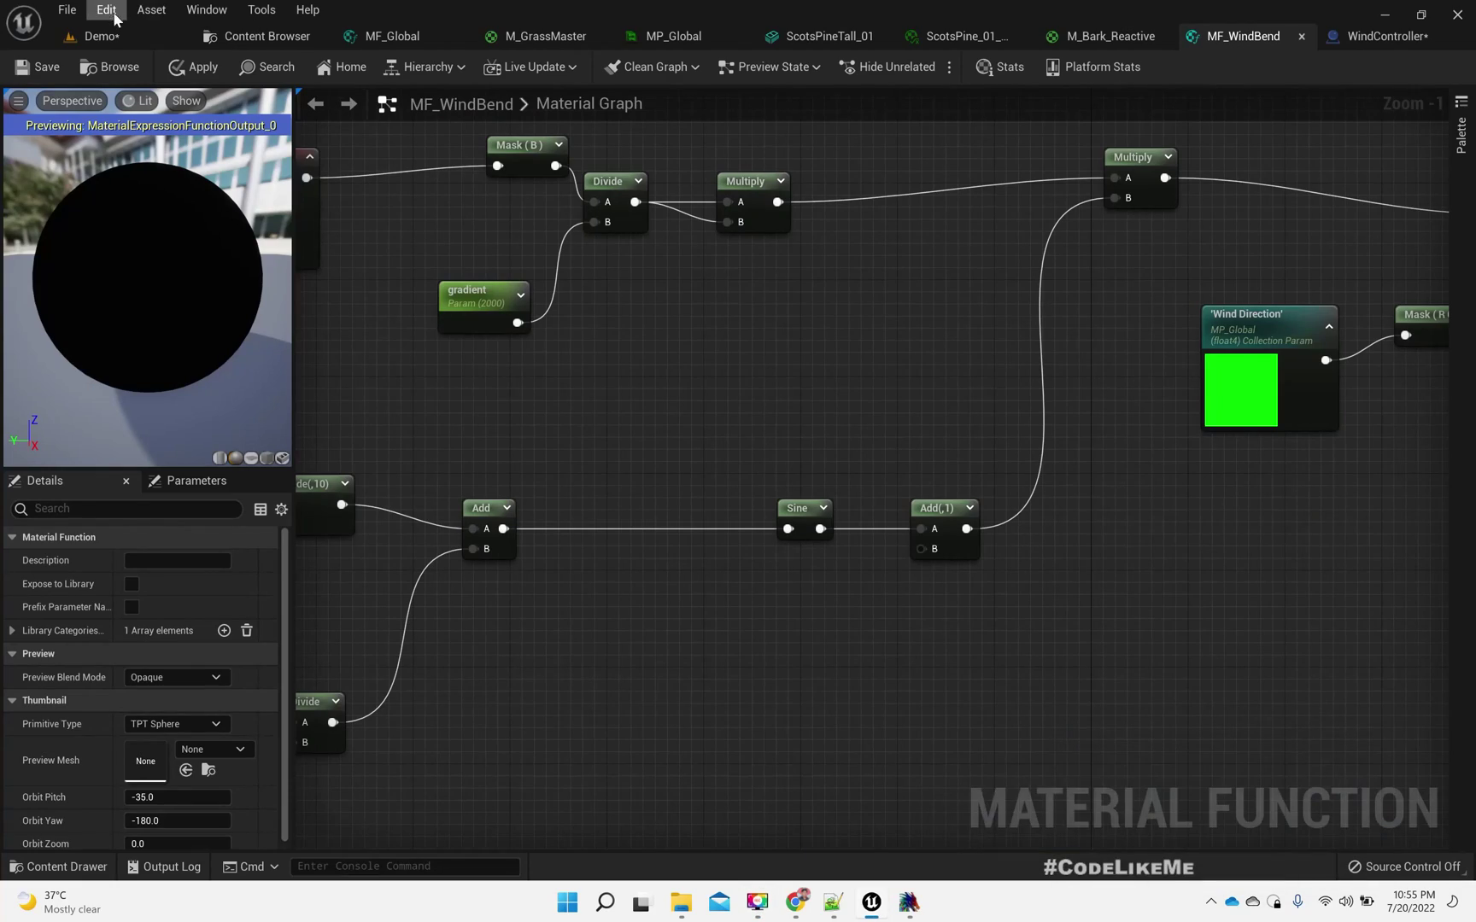
{"action": "left_click", "coordinate": [101, 36]}
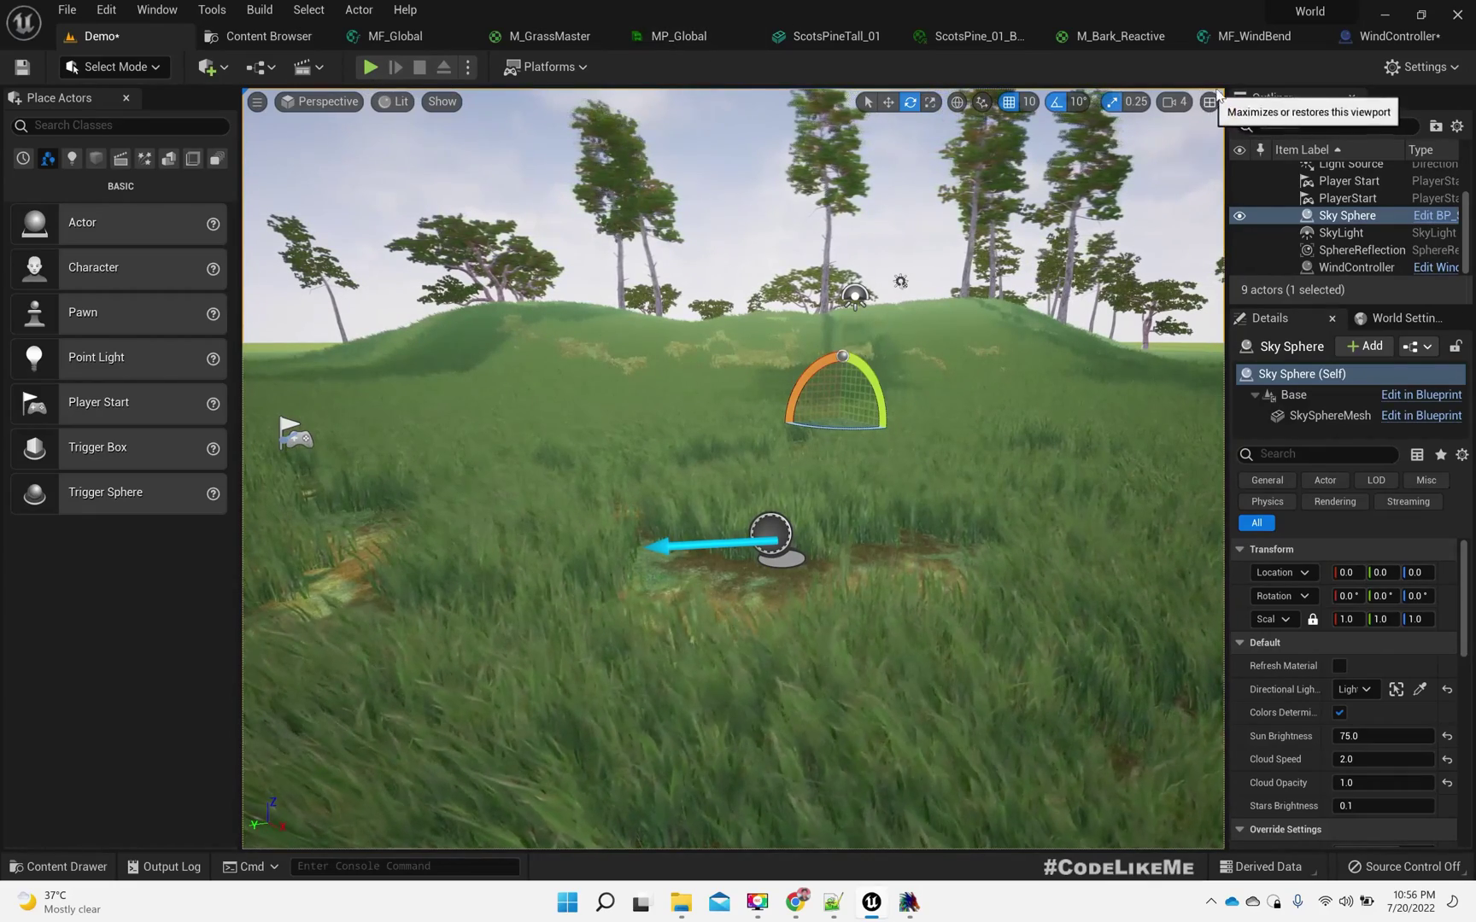
- Inspect the Wind Direction collection parameter node in MF_WindBend
{"action": "left_click", "coordinate": [1254, 36]}
{"action": "right_click_drag", "start_coordinate": [619, 670], "coordinate": [431, 627]}
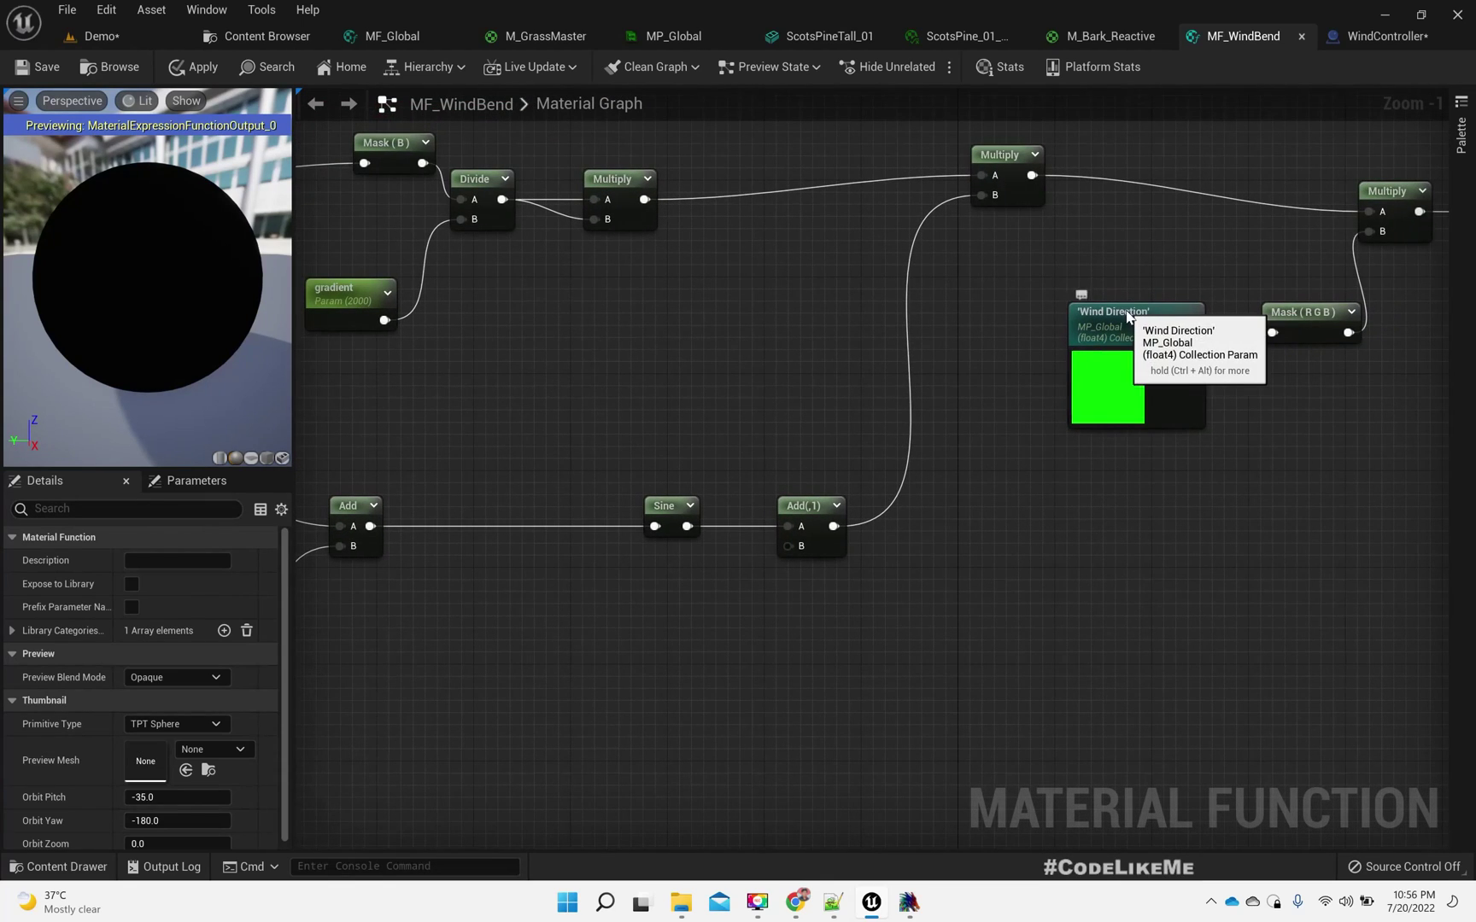
{"action": "left_click", "coordinate": [1082, 312]}
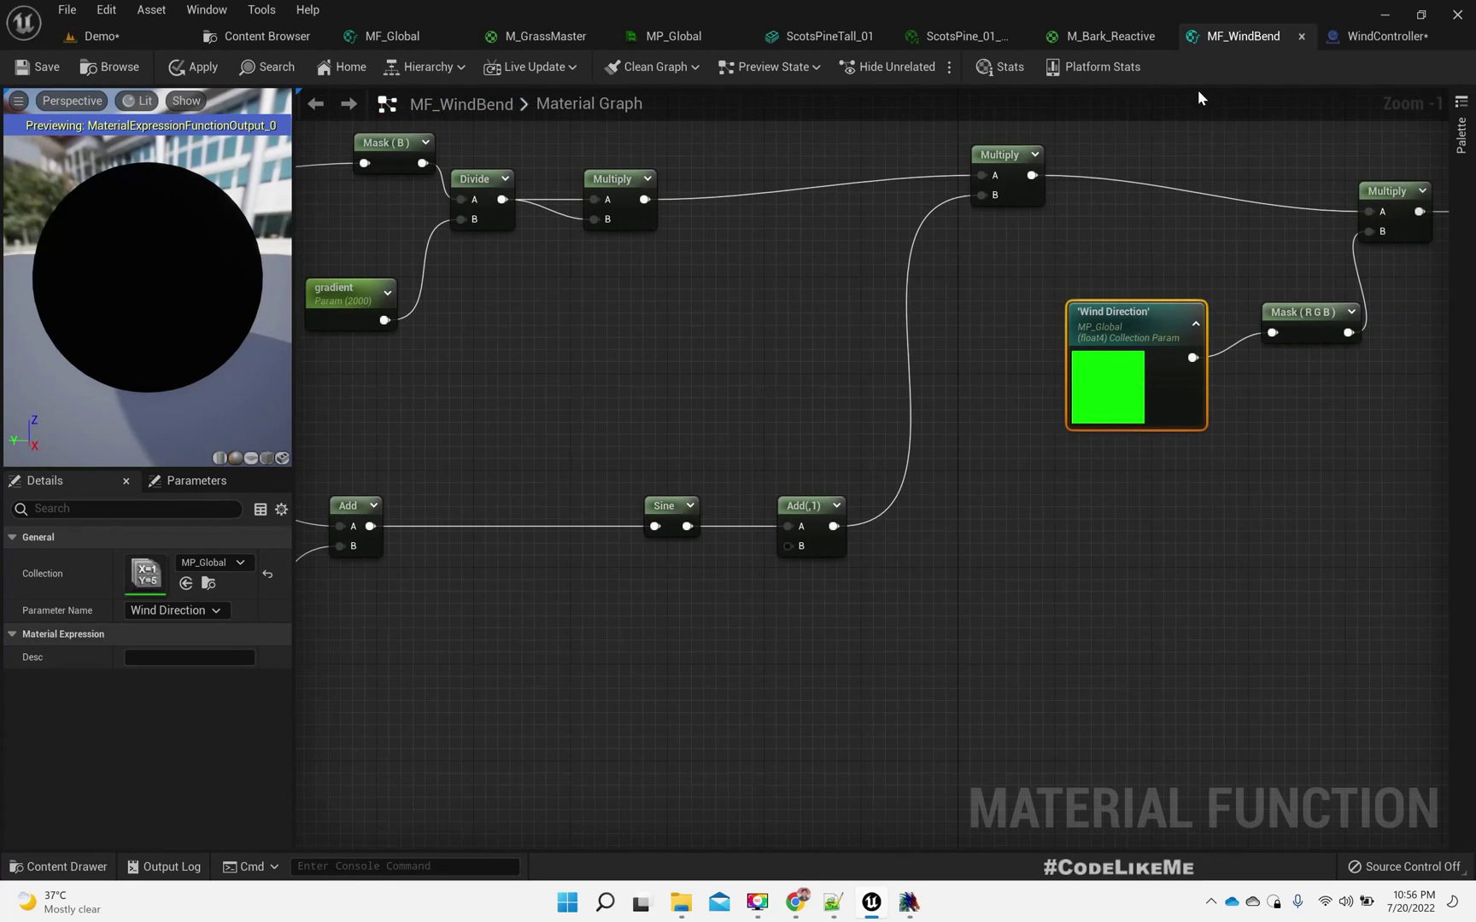
{"action": "left_click", "coordinate": [673, 36]}
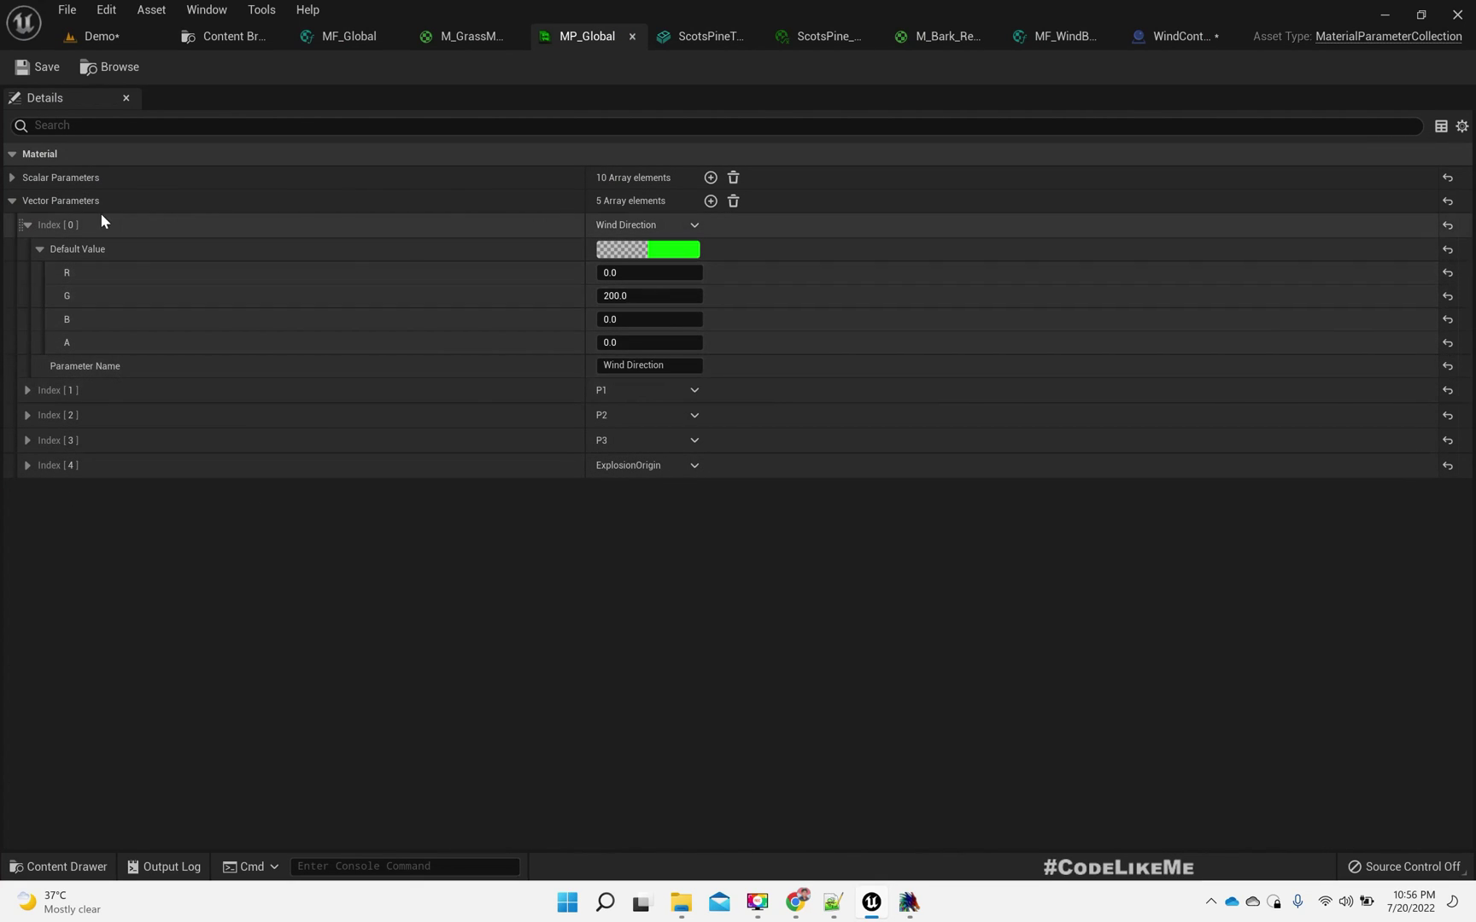
- Review the existing Wind Direction, P1 and Wind parameters in MP_Global
{"action": "left_click", "coordinate": [27, 225]}
{"action": "left_click", "coordinate": [26, 224]}
{"action": "left_click", "coordinate": [26, 390]}
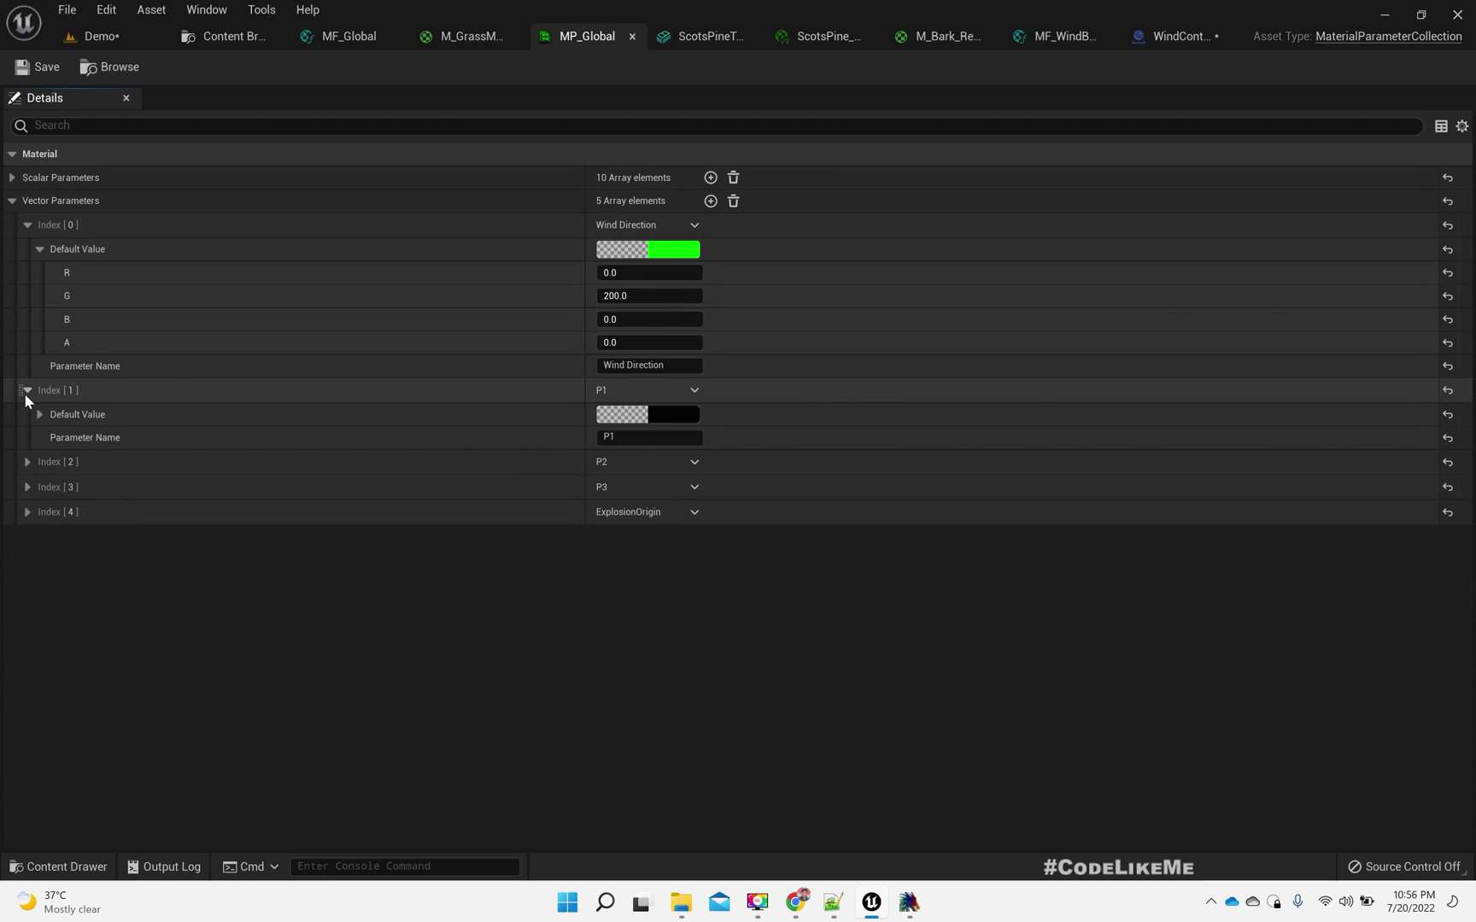
{"action": "left_click", "coordinate": [25, 391]}
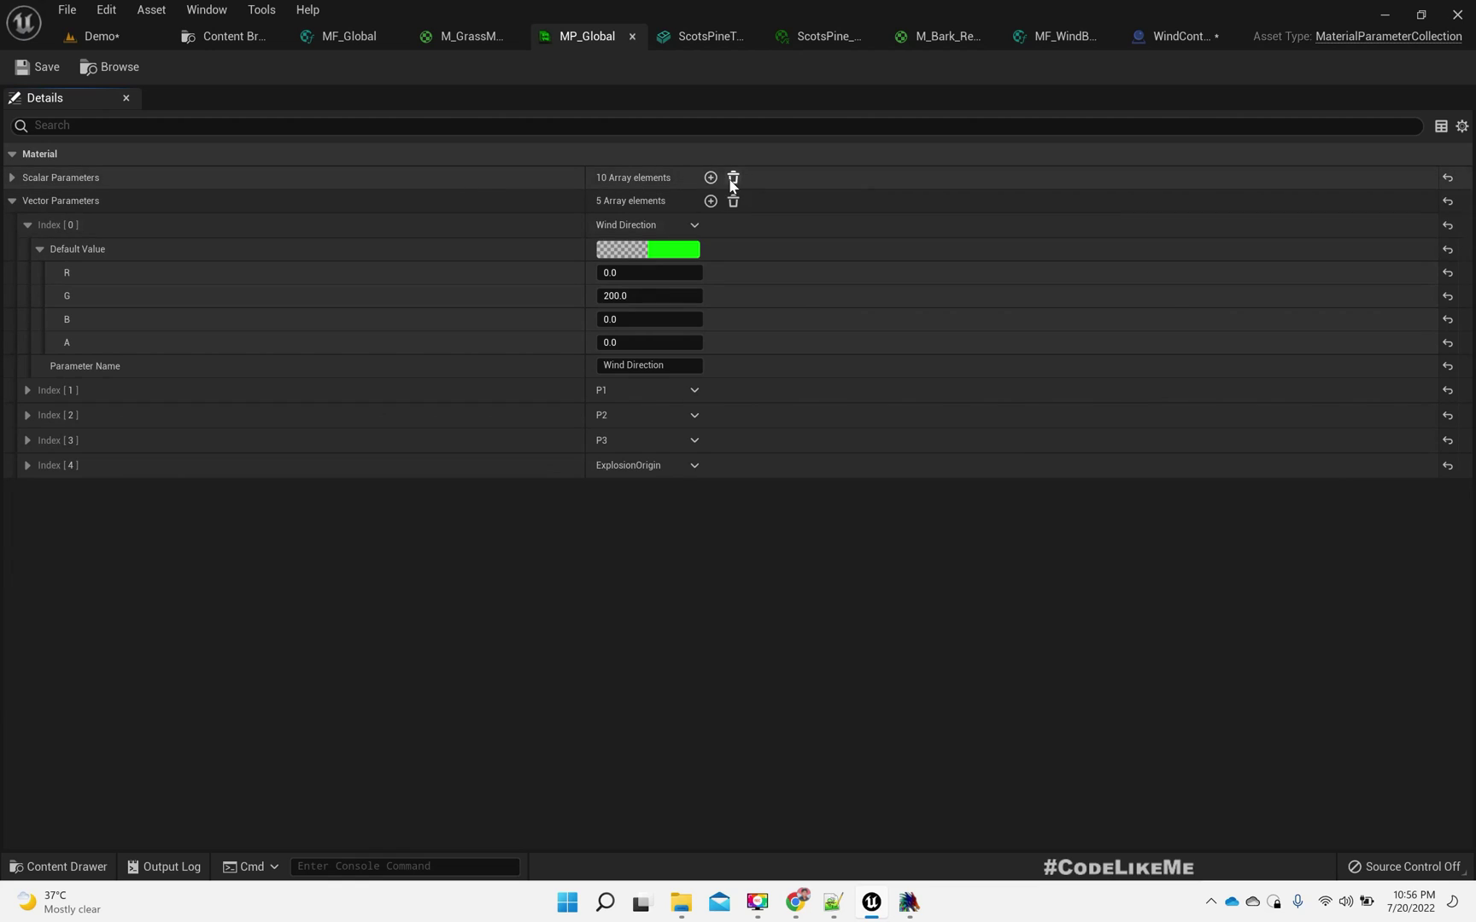
{"action": "left_click", "coordinate": [12, 200]}
{"action": "left_click", "coordinate": [12, 178]}
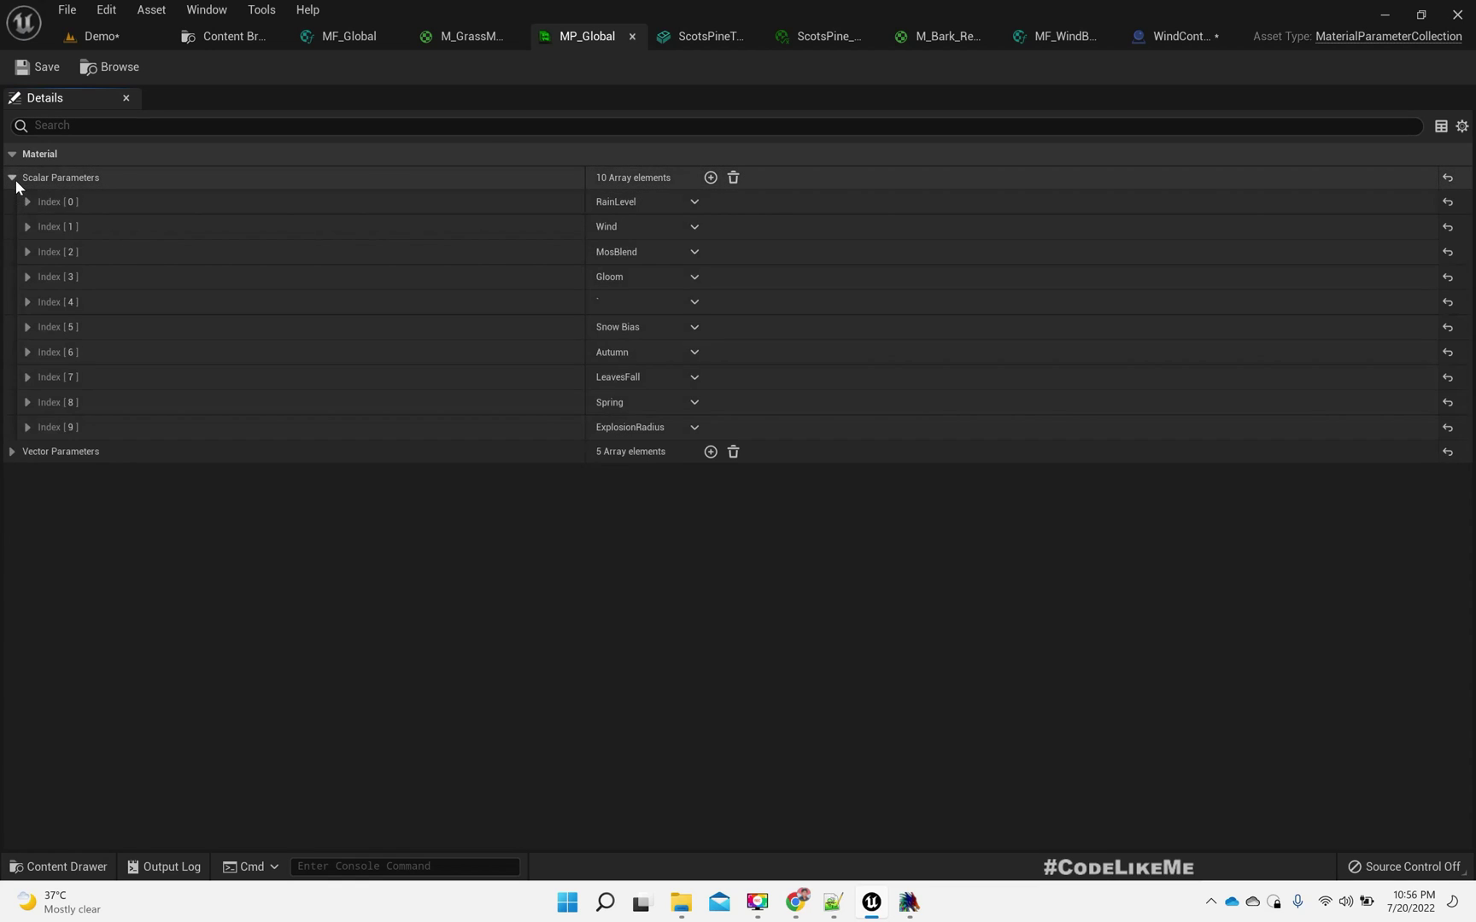
{"action": "left_click", "coordinate": [28, 227]}
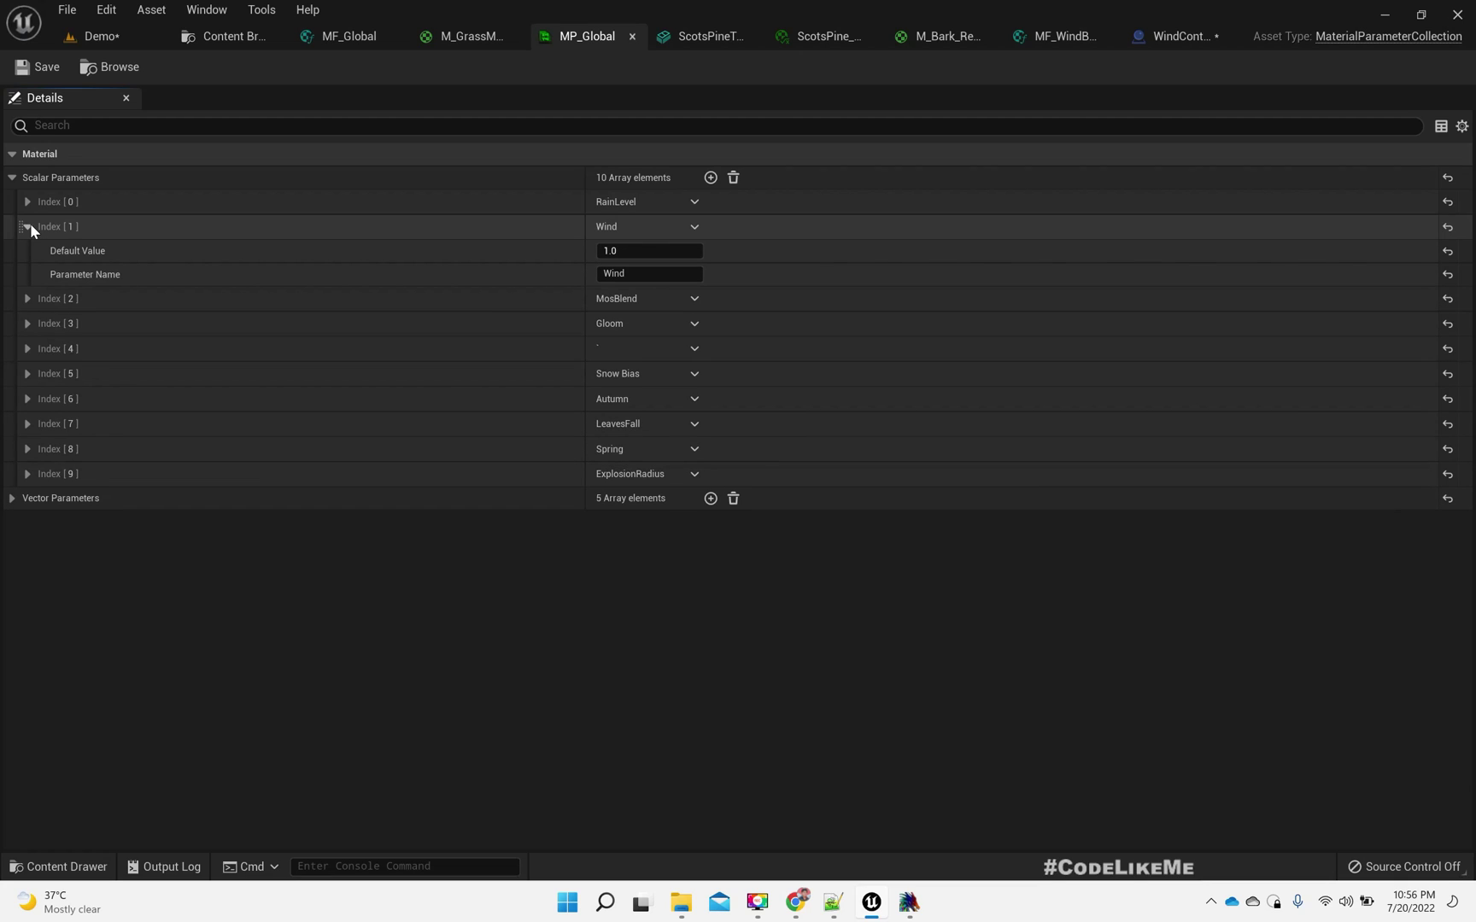
{"action": "left_click", "coordinate": [27, 226]}
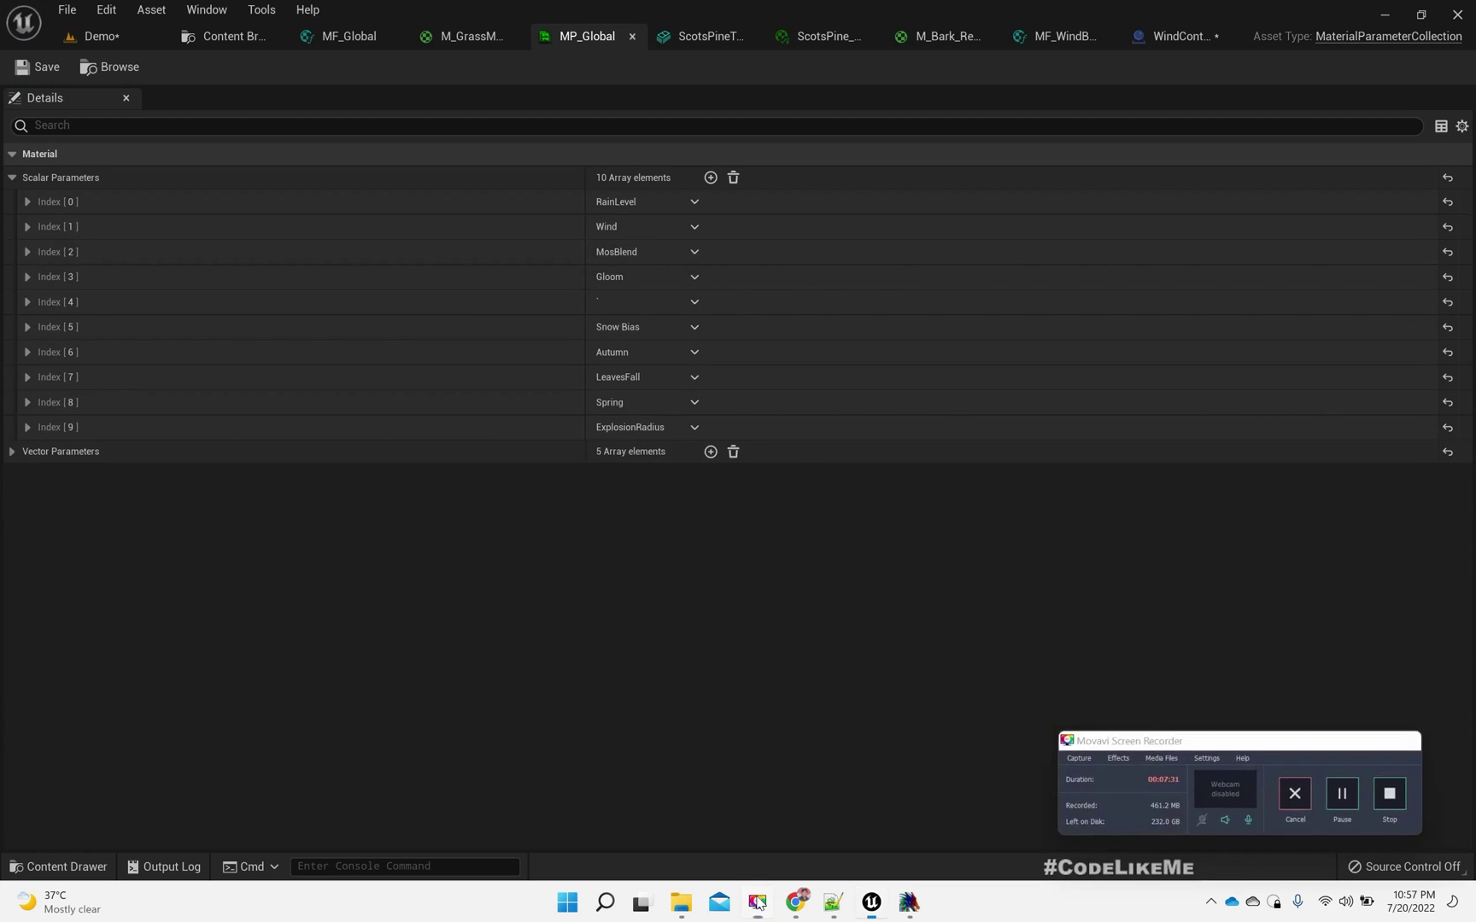
- Add a new scalar parameter named Wind Turbulance with default value 1.0
{"action": "left_click", "coordinate": [711, 178]}
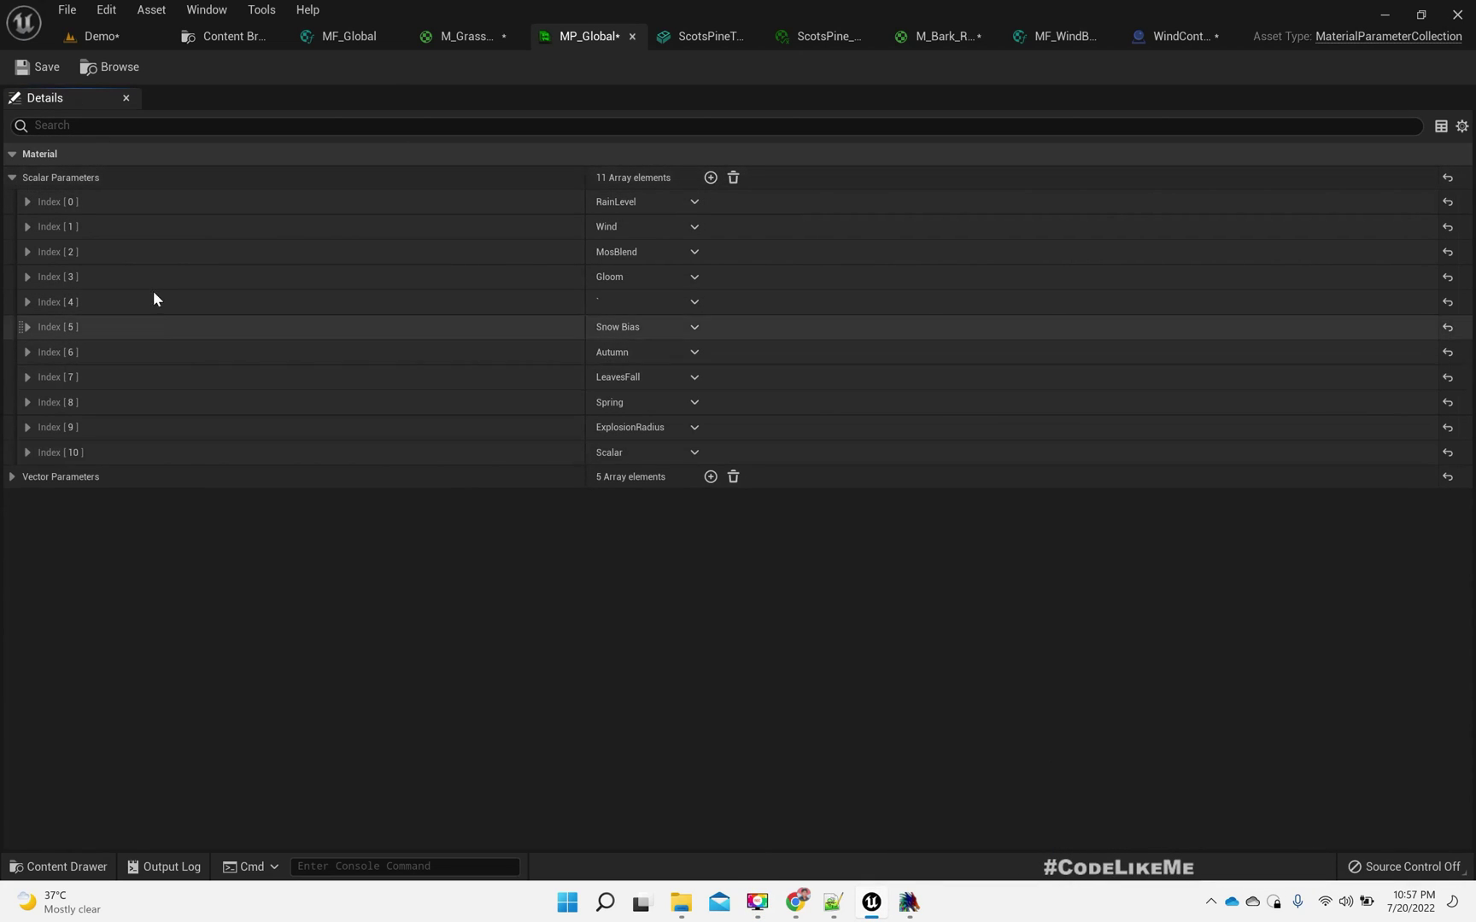
{"action": "left_click", "coordinate": [28, 451]}
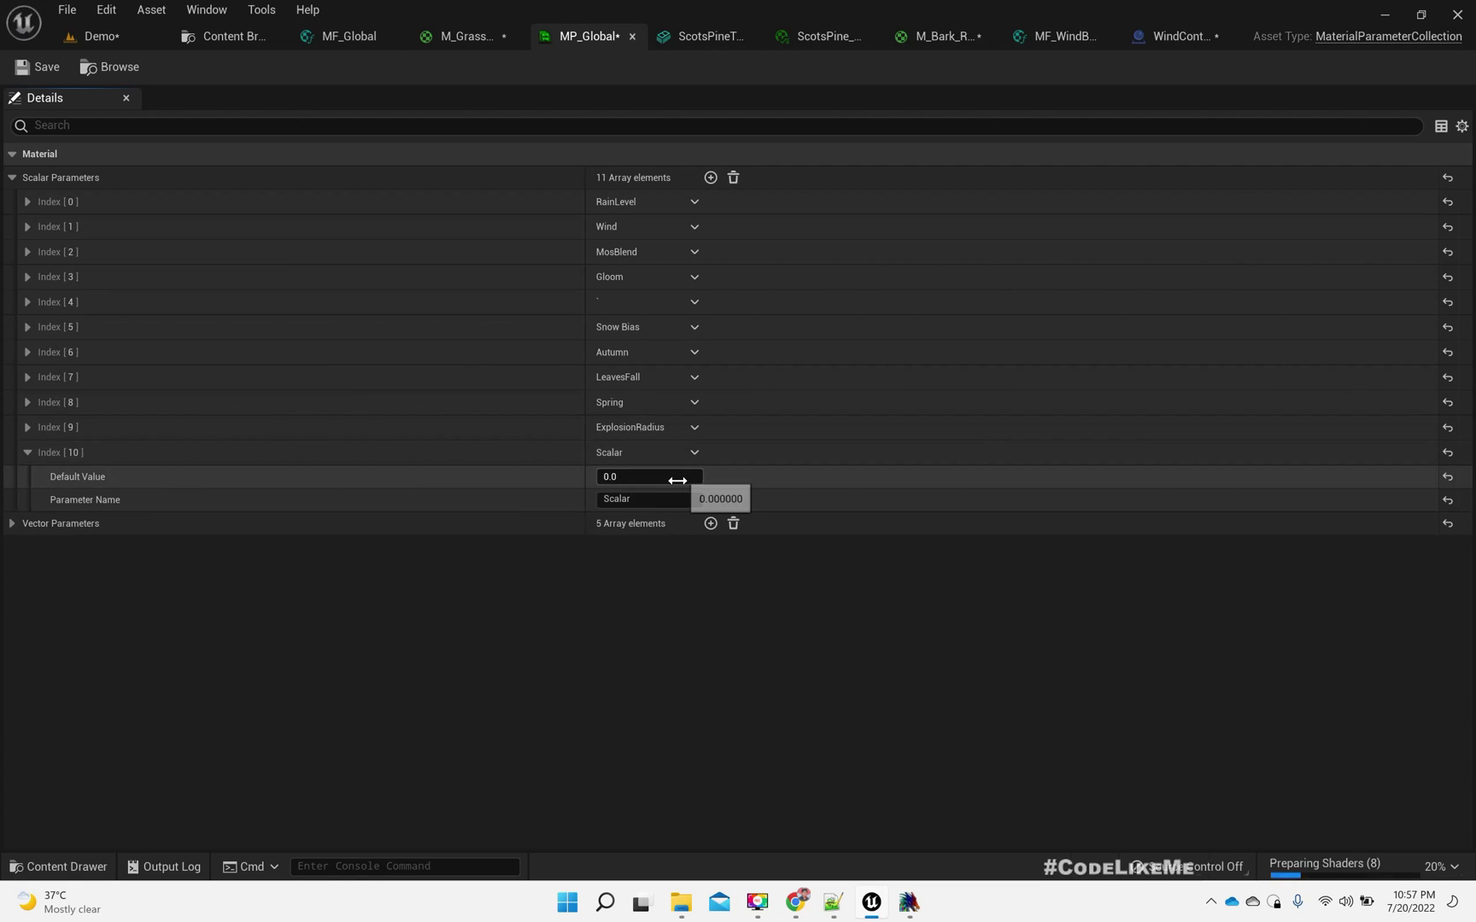
{"action": "left_click", "coordinate": [655, 503]}
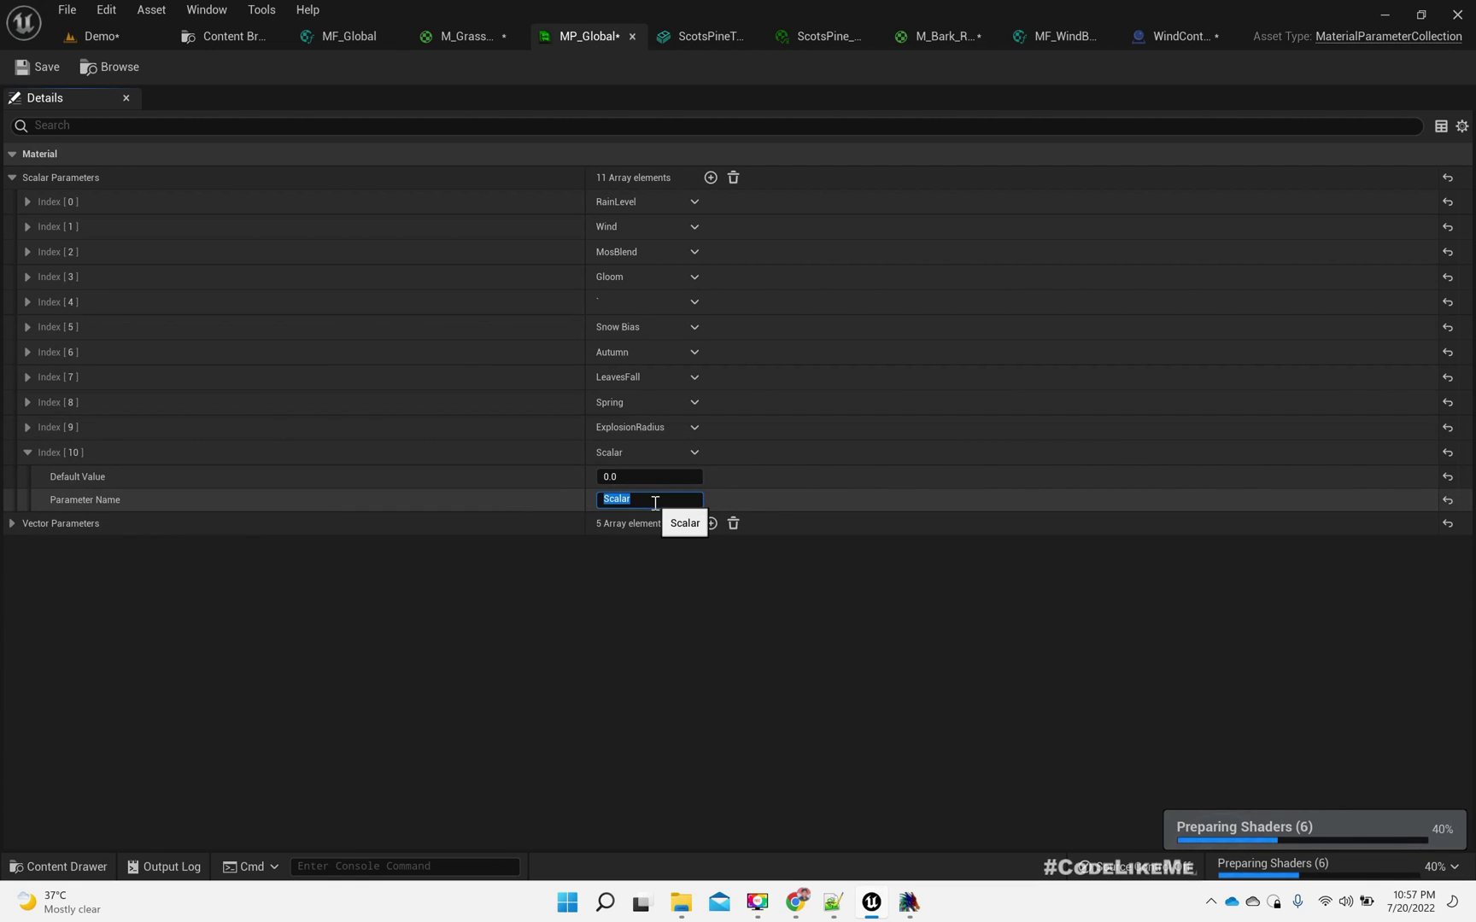
{"action": "type", "text": "WindT"}
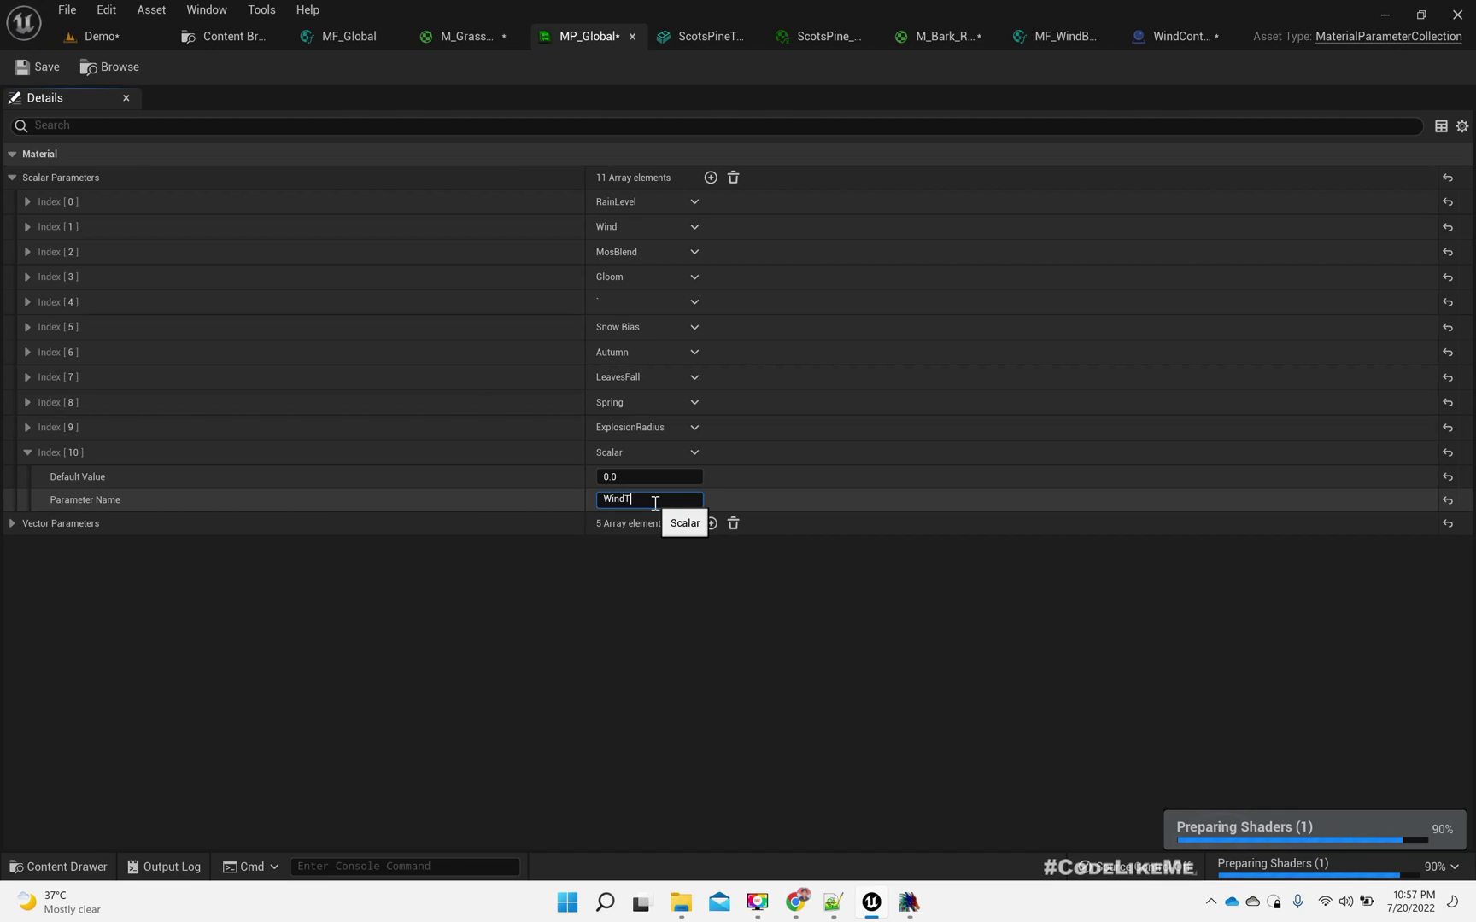
{"action": "type", "text": "urbulence"}
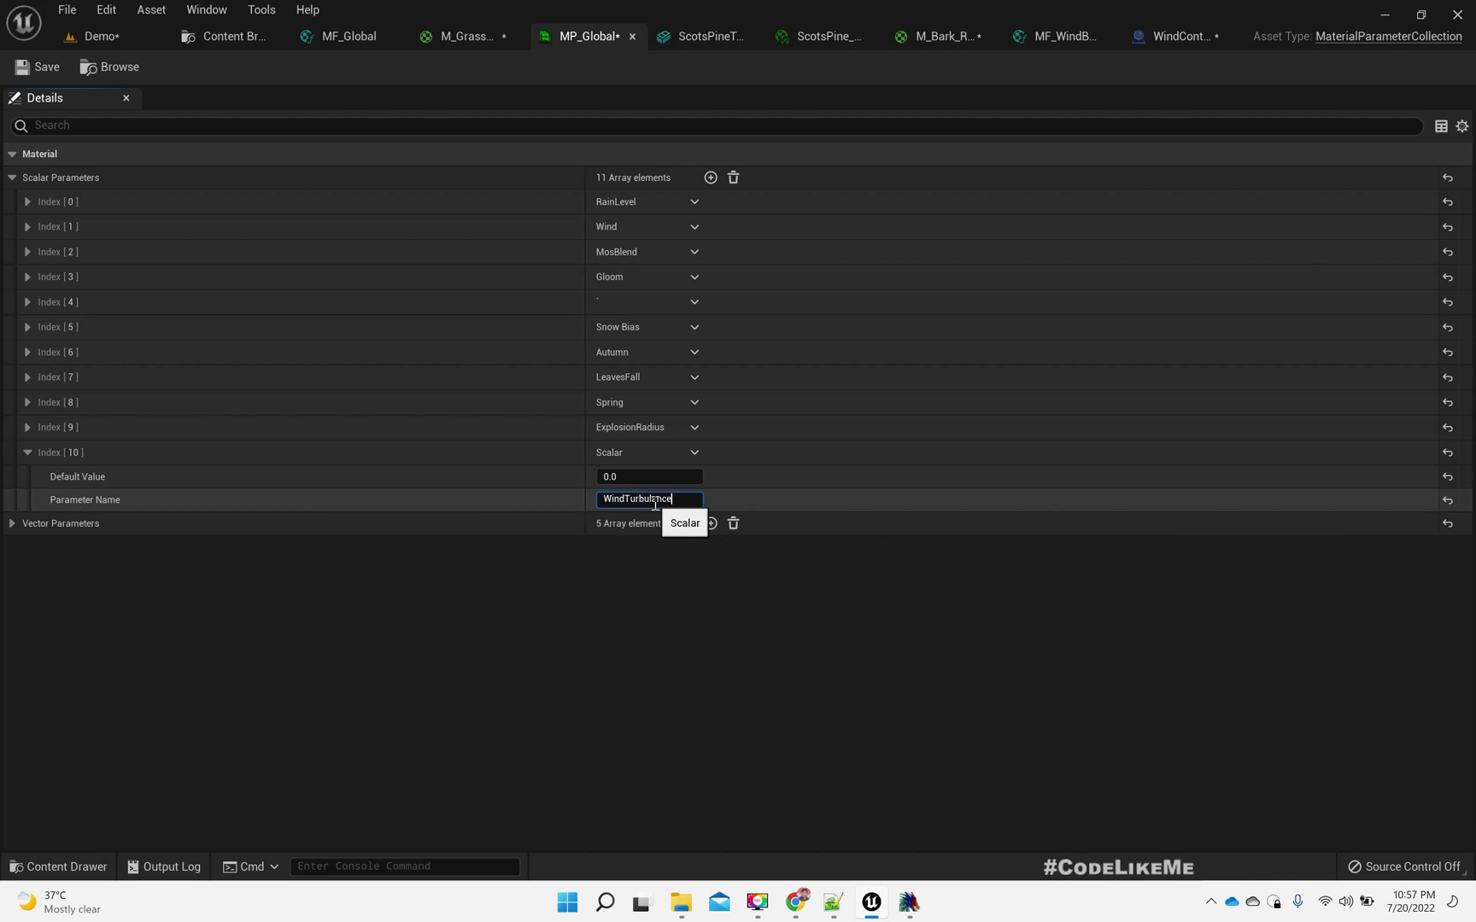
{"action": "type", "text": "lance"}
{"action": "key", "text": "Return"}
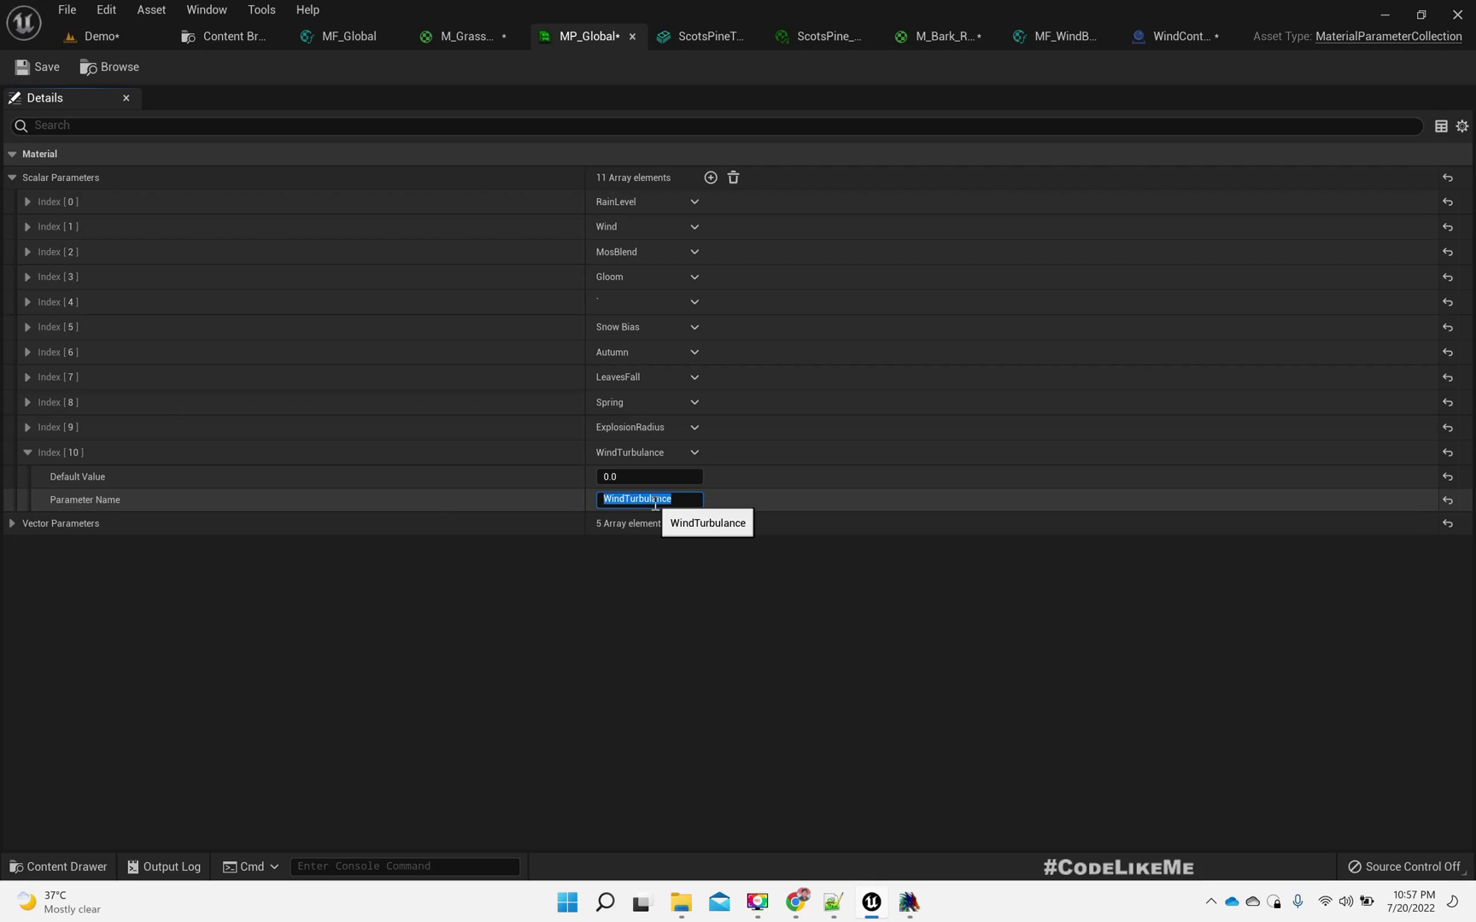
{"action": "key", "text": "Home"}
{"action": "key", "text": "ctrl+a"}
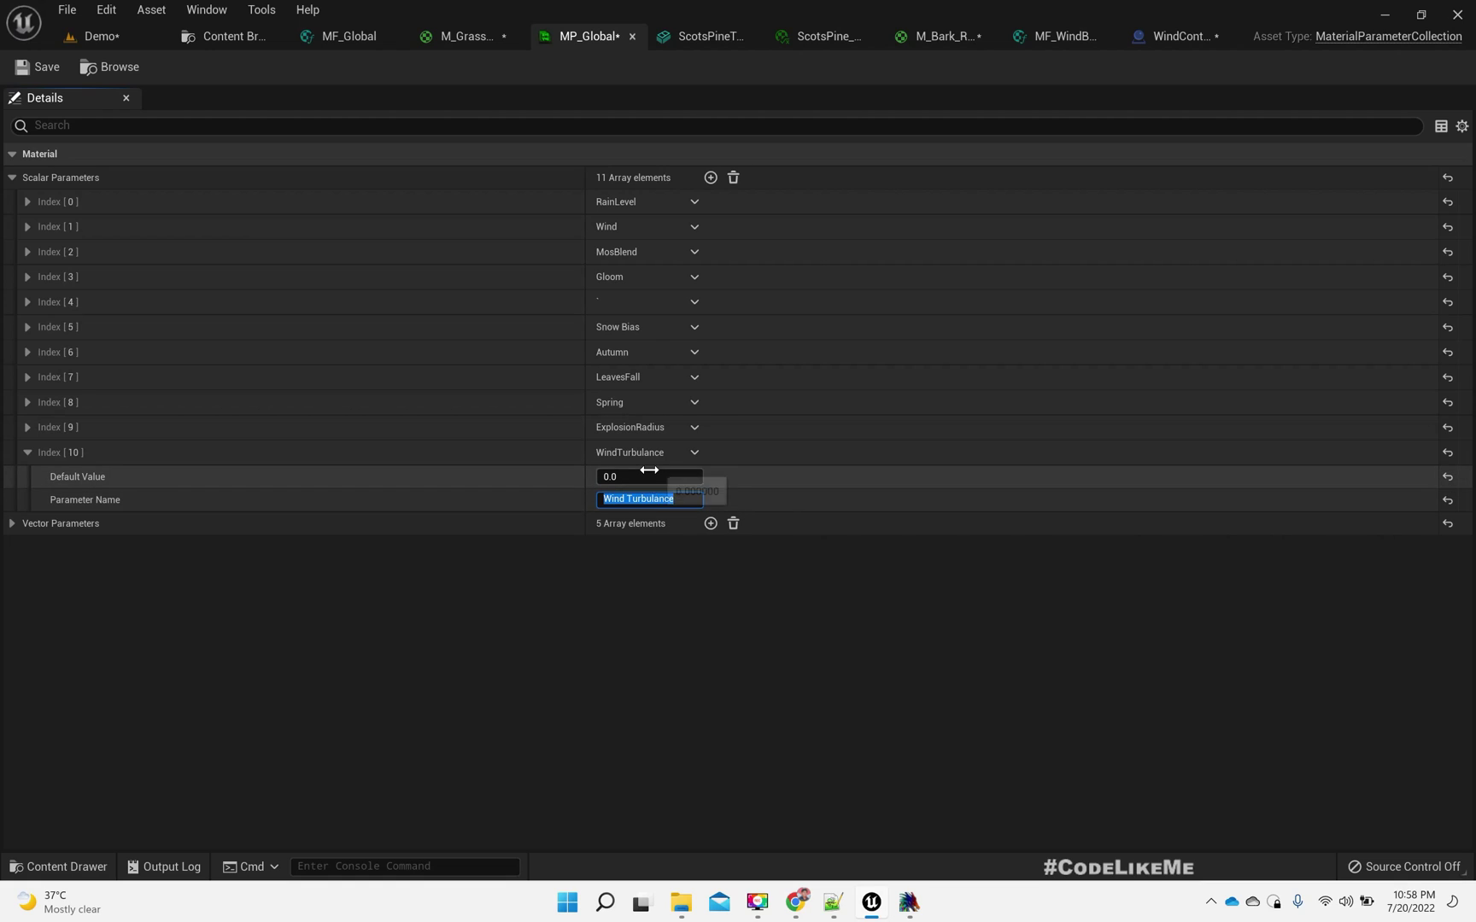
{"action": "left_click", "coordinate": [649, 475]}
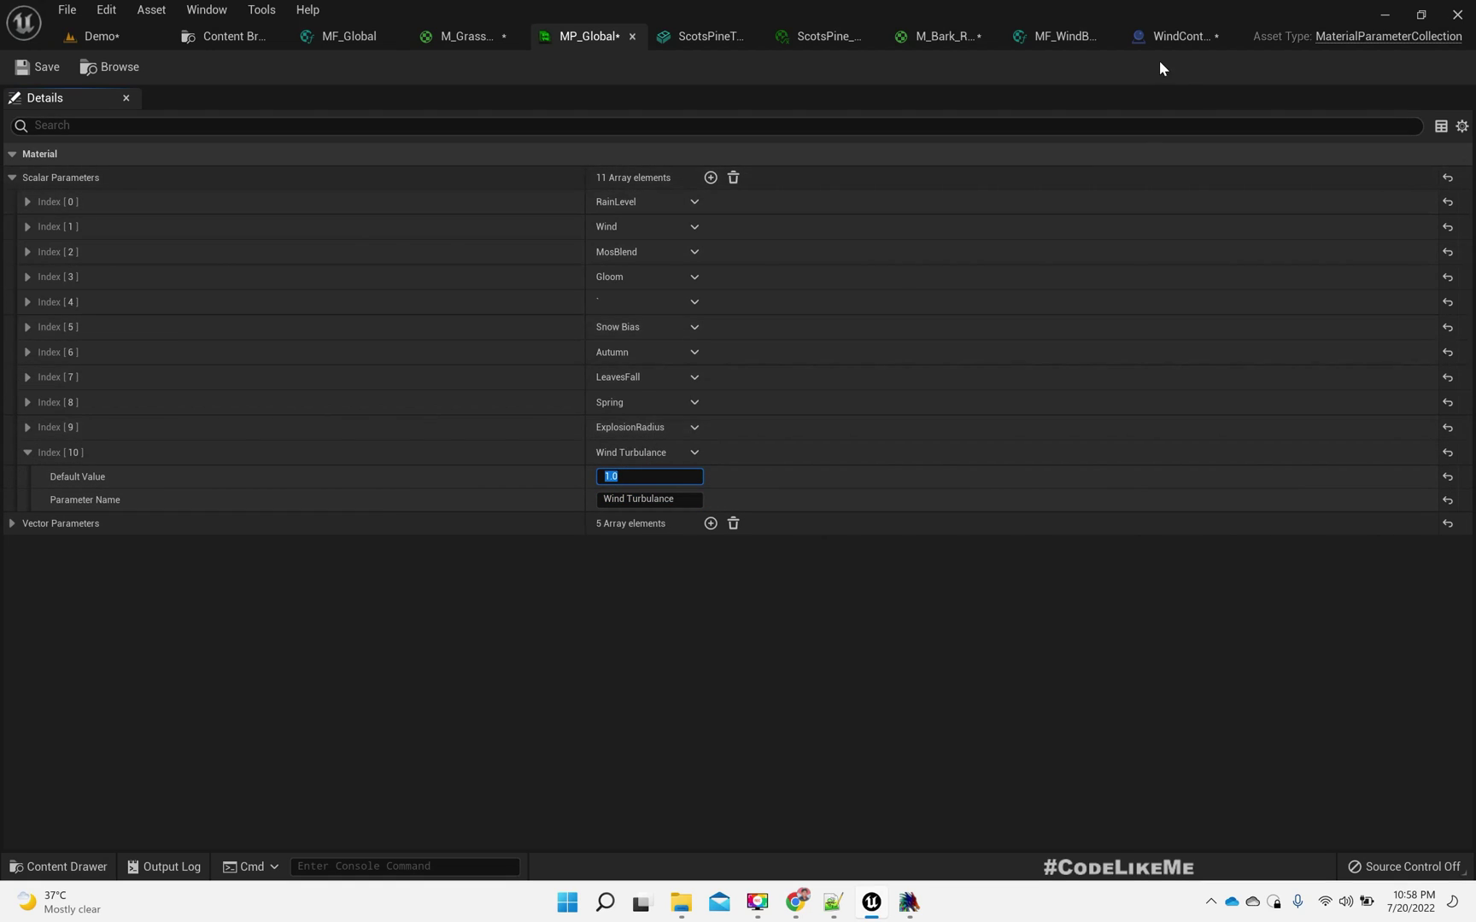
{"action": "left_click", "coordinate": [1059, 38]}
- Add a CollectionParameter node reading MP_Global's Wind Turbulance beside the Add node
{"action": "right_click_drag", "start_coordinate": [666, 384], "coordinate": [1274, 346]}
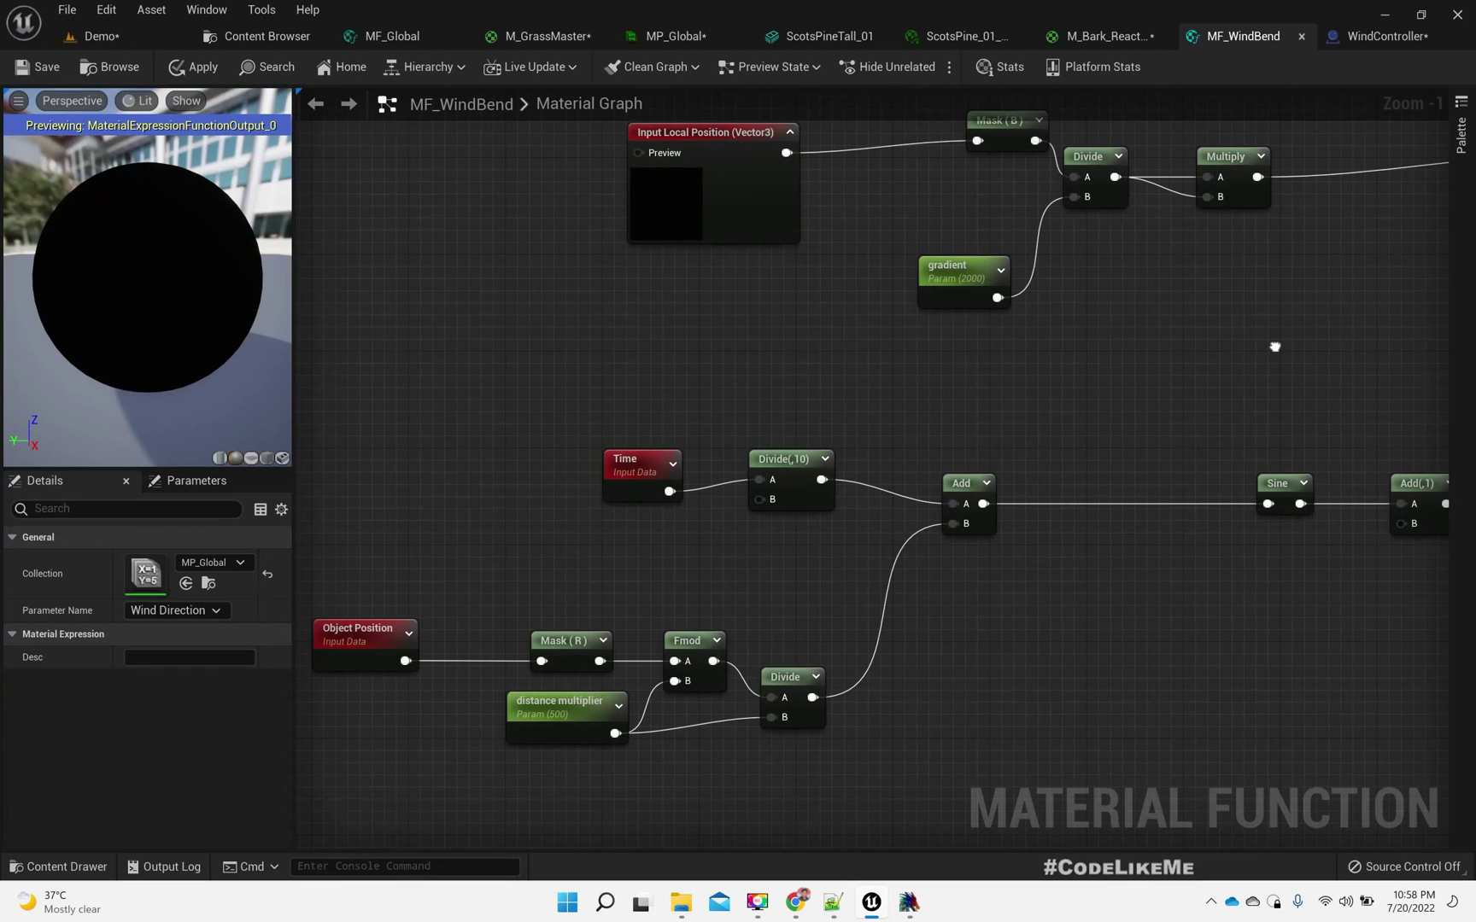
{"action": "right_click", "coordinate": [1000, 612]}
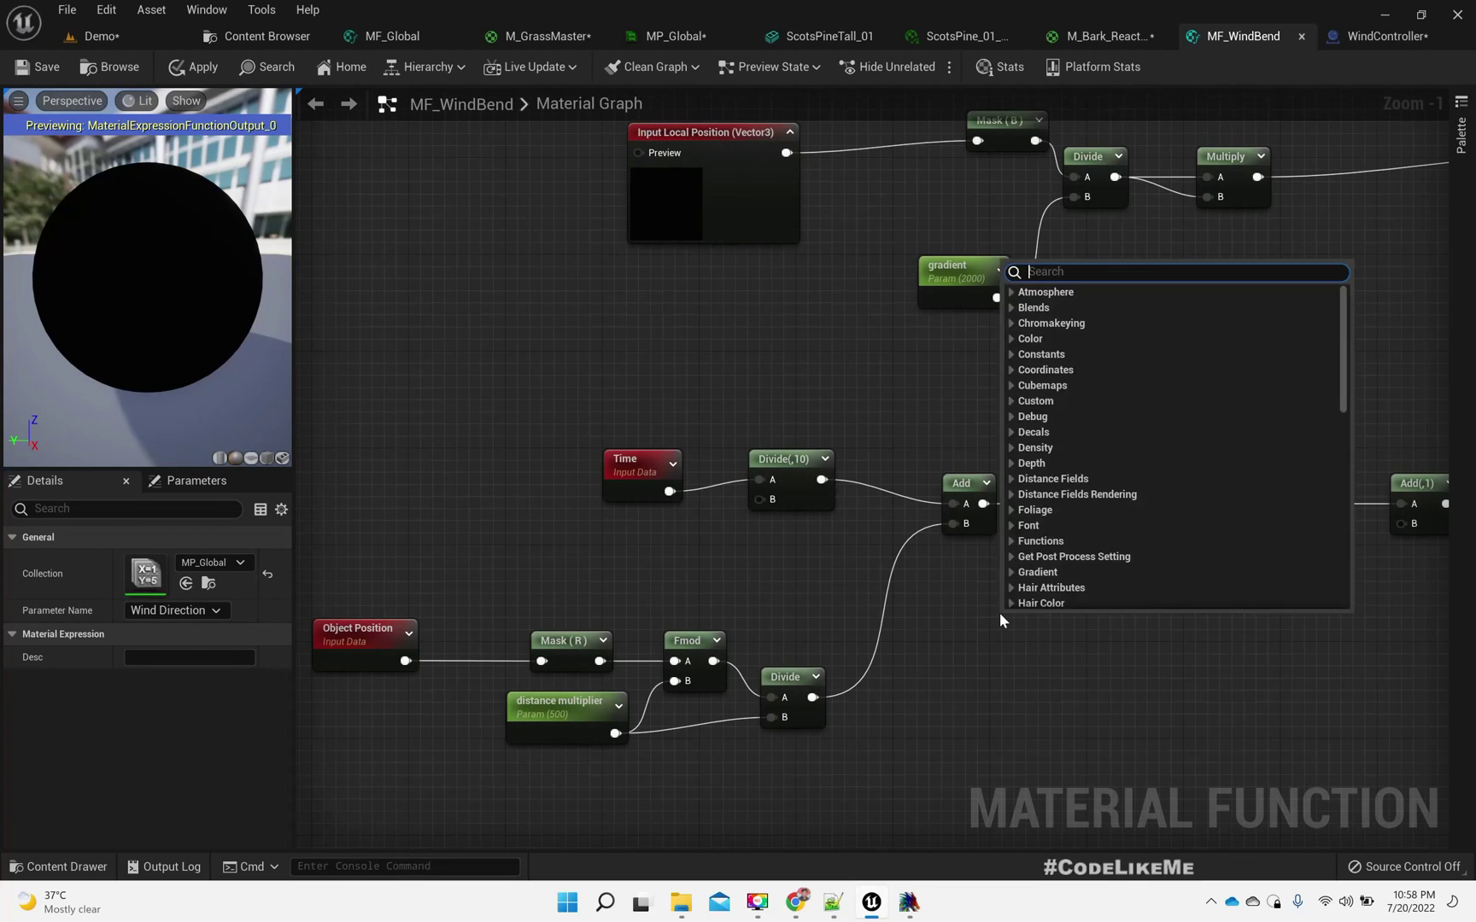
{"action": "left_click", "coordinate": [982, 639]}
{"action": "right_click_drag", "start_coordinate": [1011, 641], "coordinate": [977, 606]}
{"action": "scroll", "coordinate": [999, 609], "scroll_direction": "down", "scroll_amount": 1}
{"action": "right_click", "coordinate": [976, 606]}
{"action": "type", "text": "cpo"}
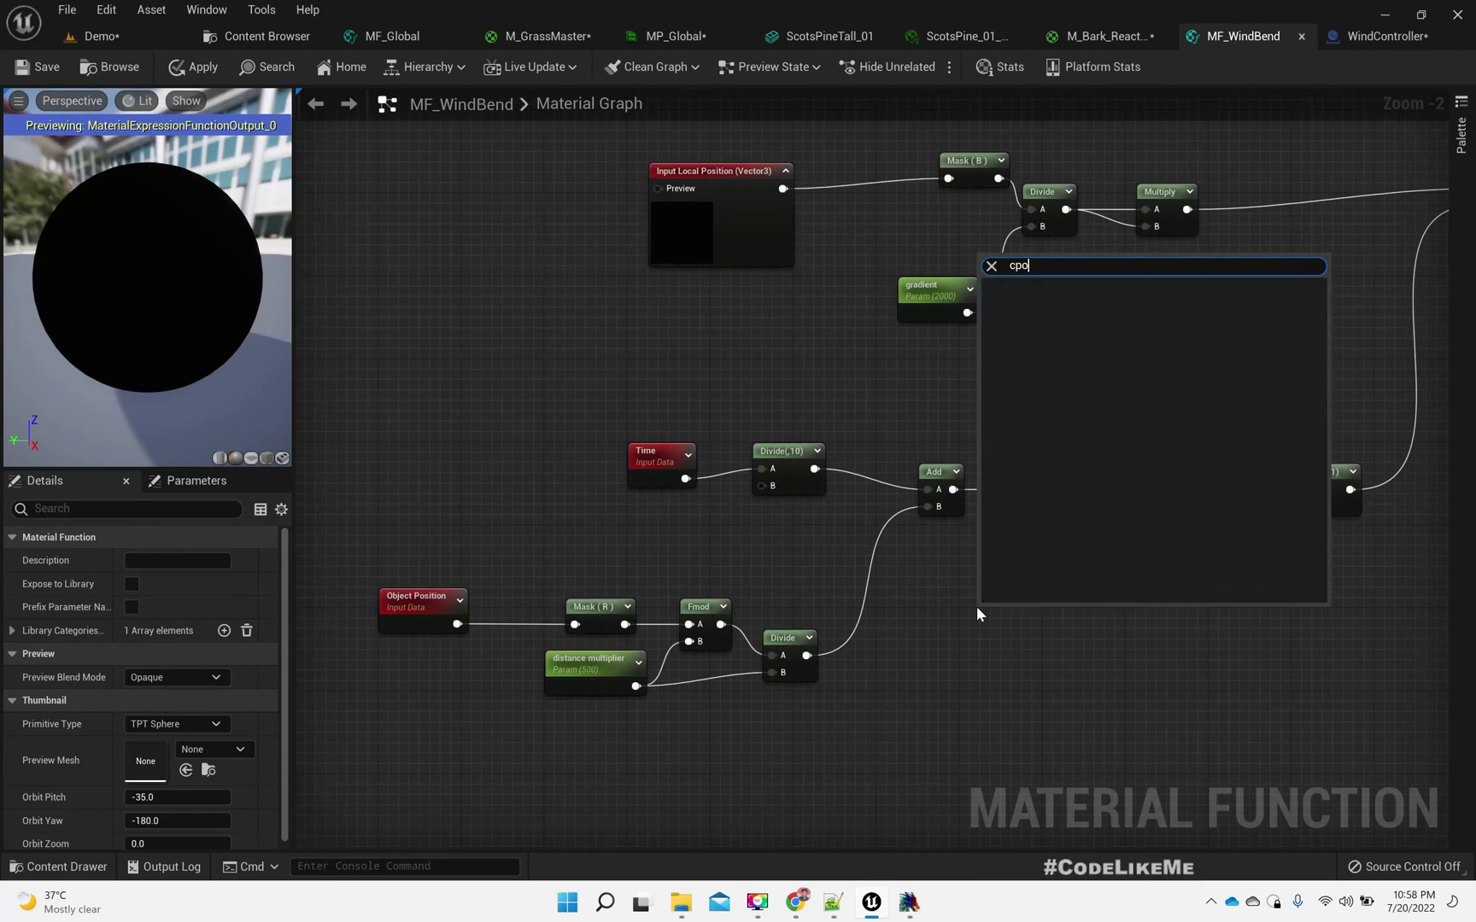
{"action": "type", "text": "l"}
{"action": "key", "text": "BackSpace"}
{"action": "key", "text": "BackSpace"}
{"action": "key", "text": "BackSpace"}
{"action": "key", "text": "BackSpace"}
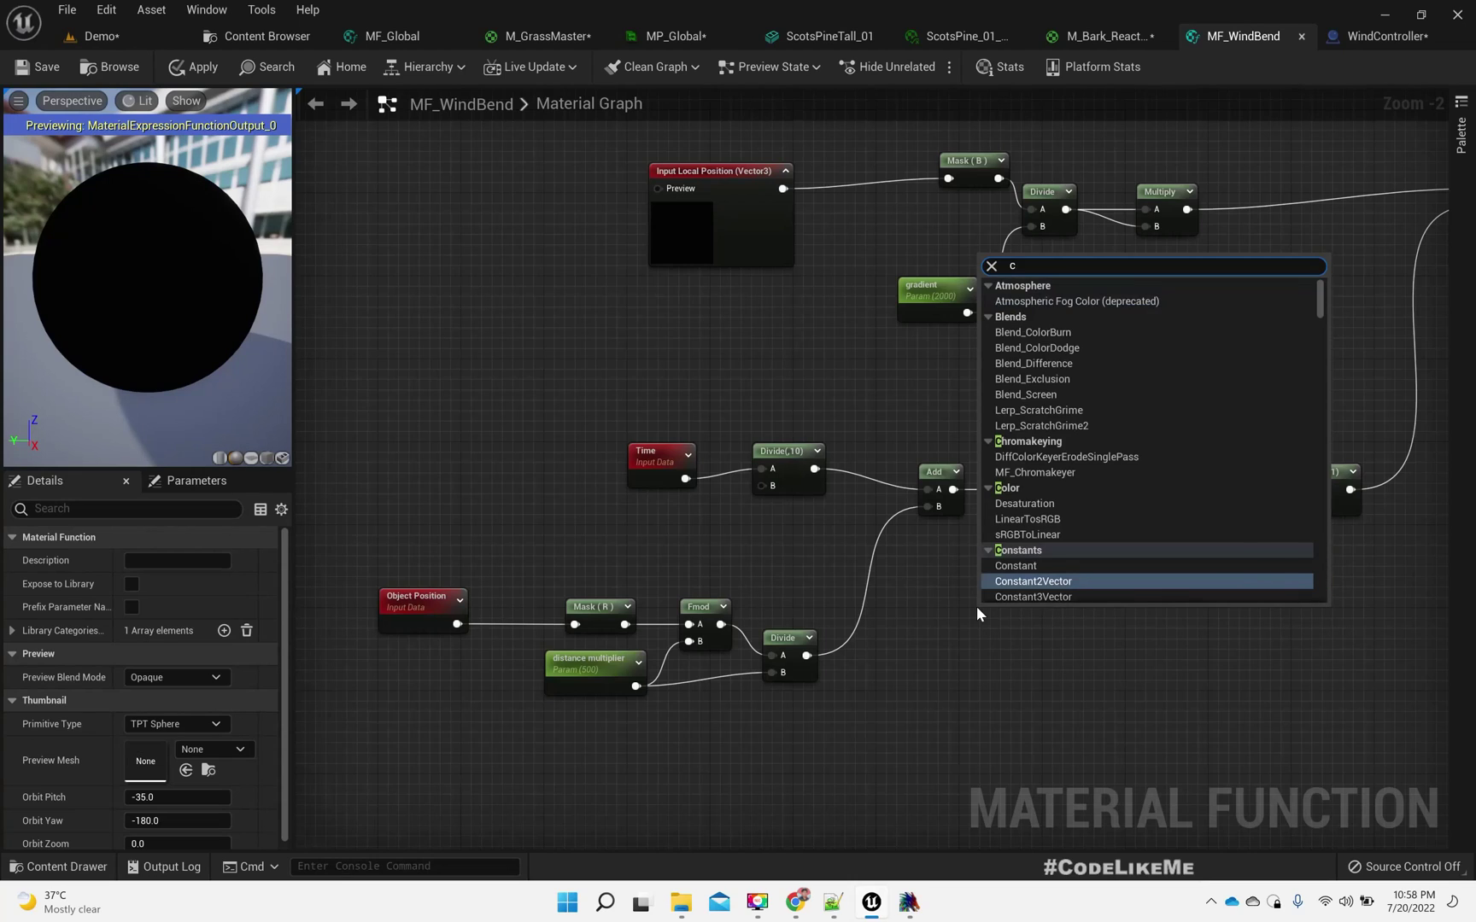
{"action": "type", "text": "collec"}
{"action": "key", "text": "Return"}
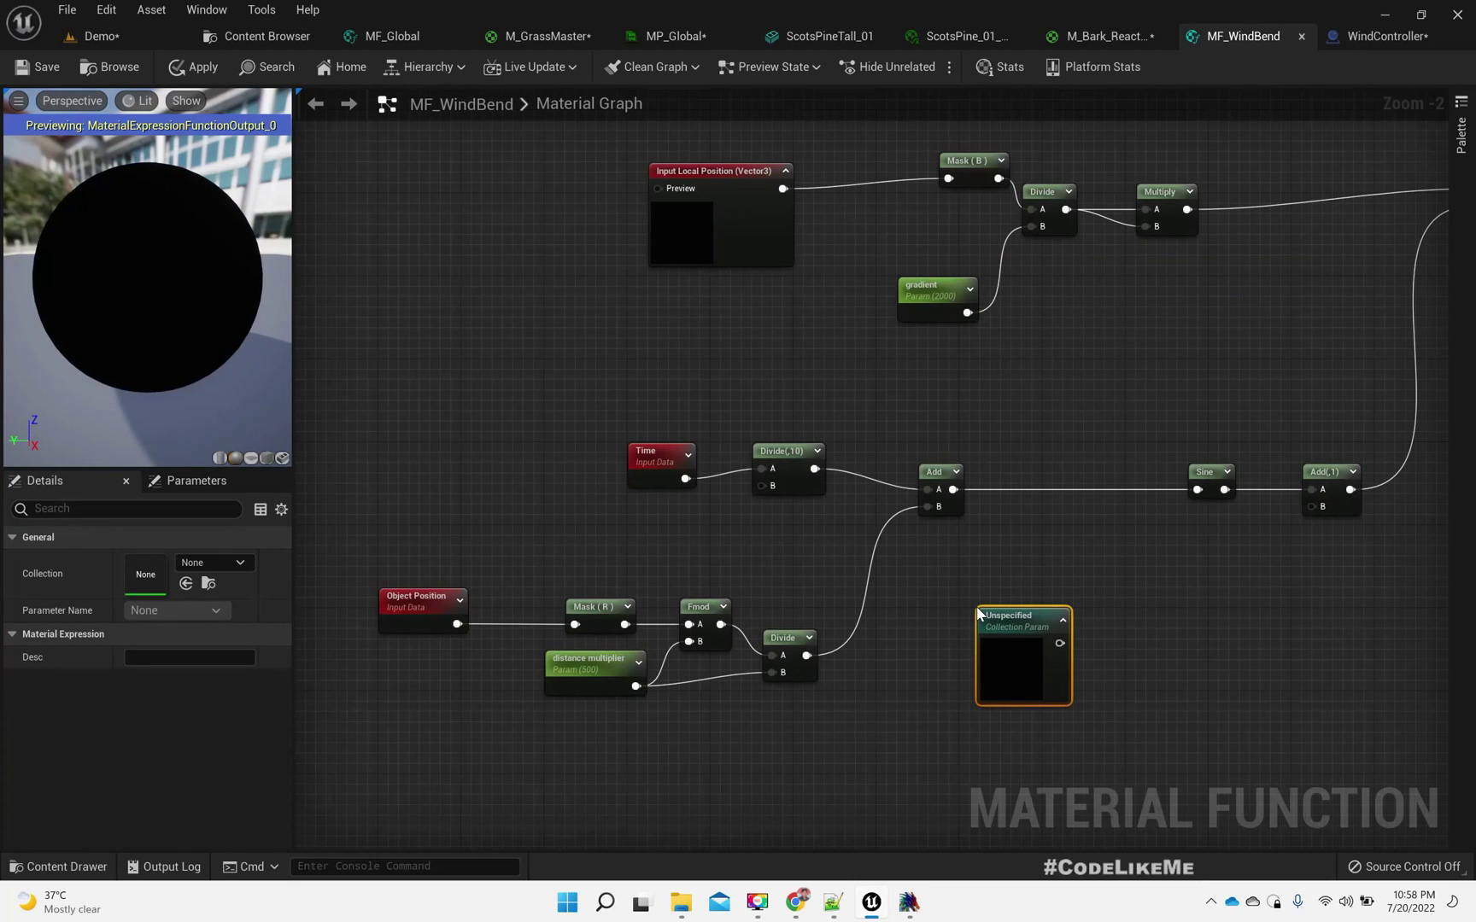
{"action": "left_click", "coordinate": [160, 557]}
{"action": "left_click", "coordinate": [253, 331]}
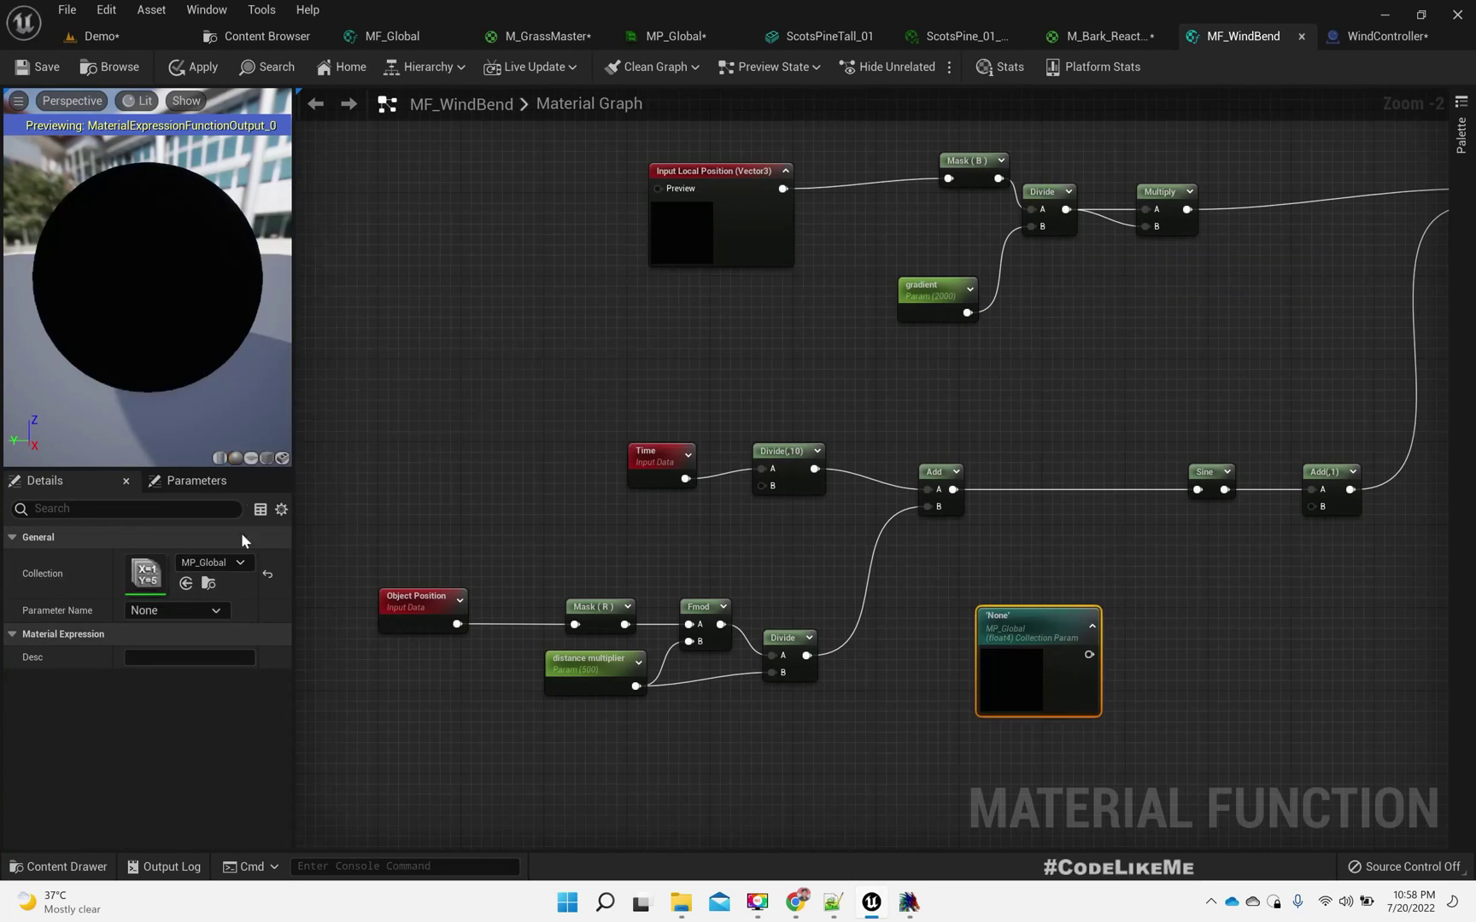
{"action": "left_click", "coordinate": [164, 618]}
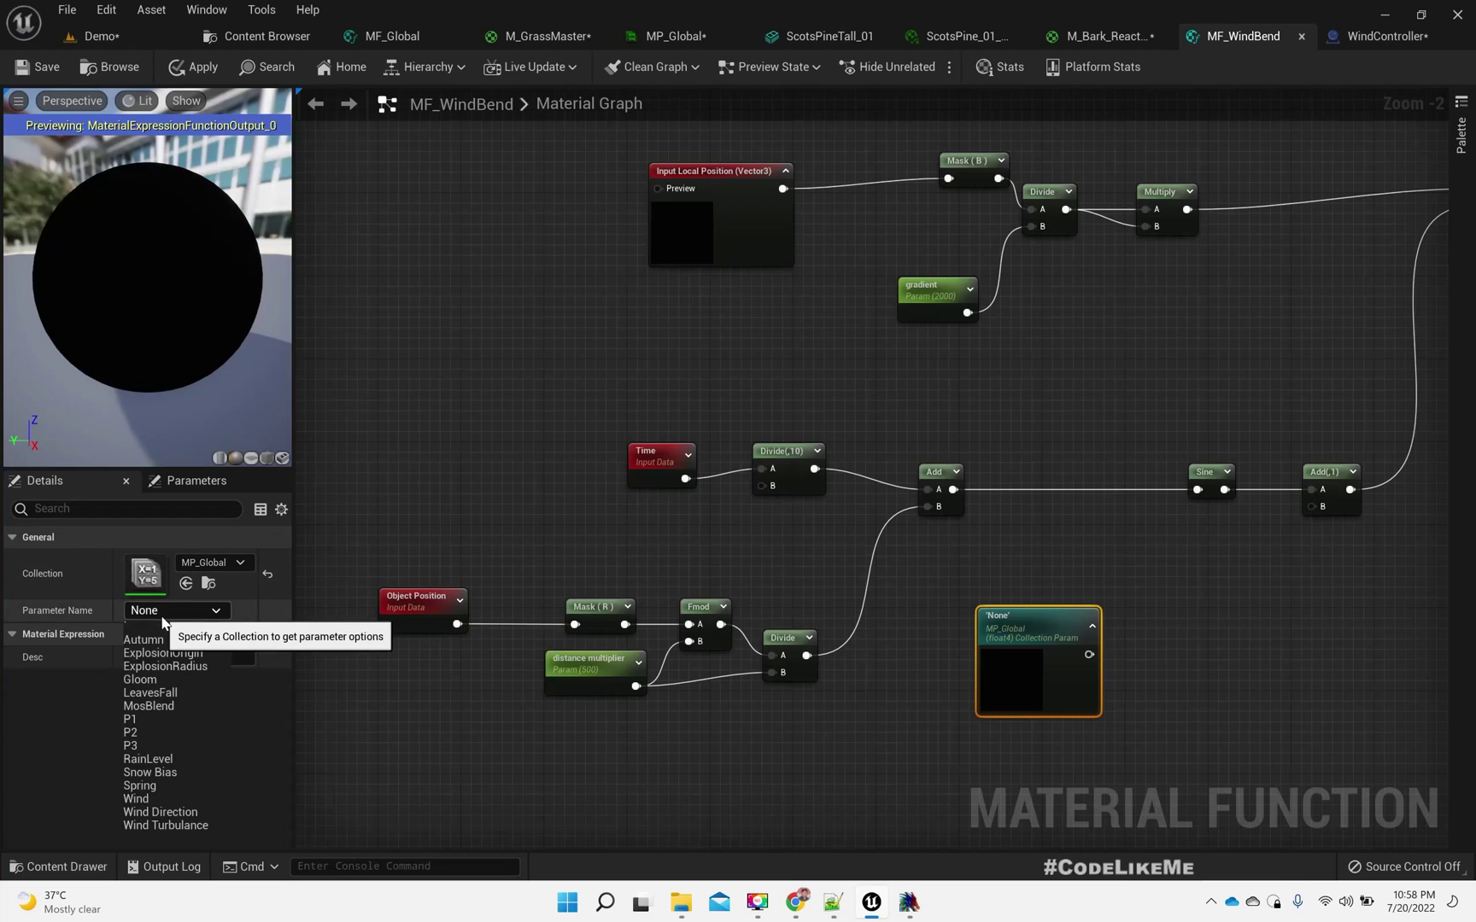
{"action": "left_click", "coordinate": [164, 826]}
{"action": "left_click_drag", "start_coordinate": [1047, 616], "coordinate": [957, 586]}
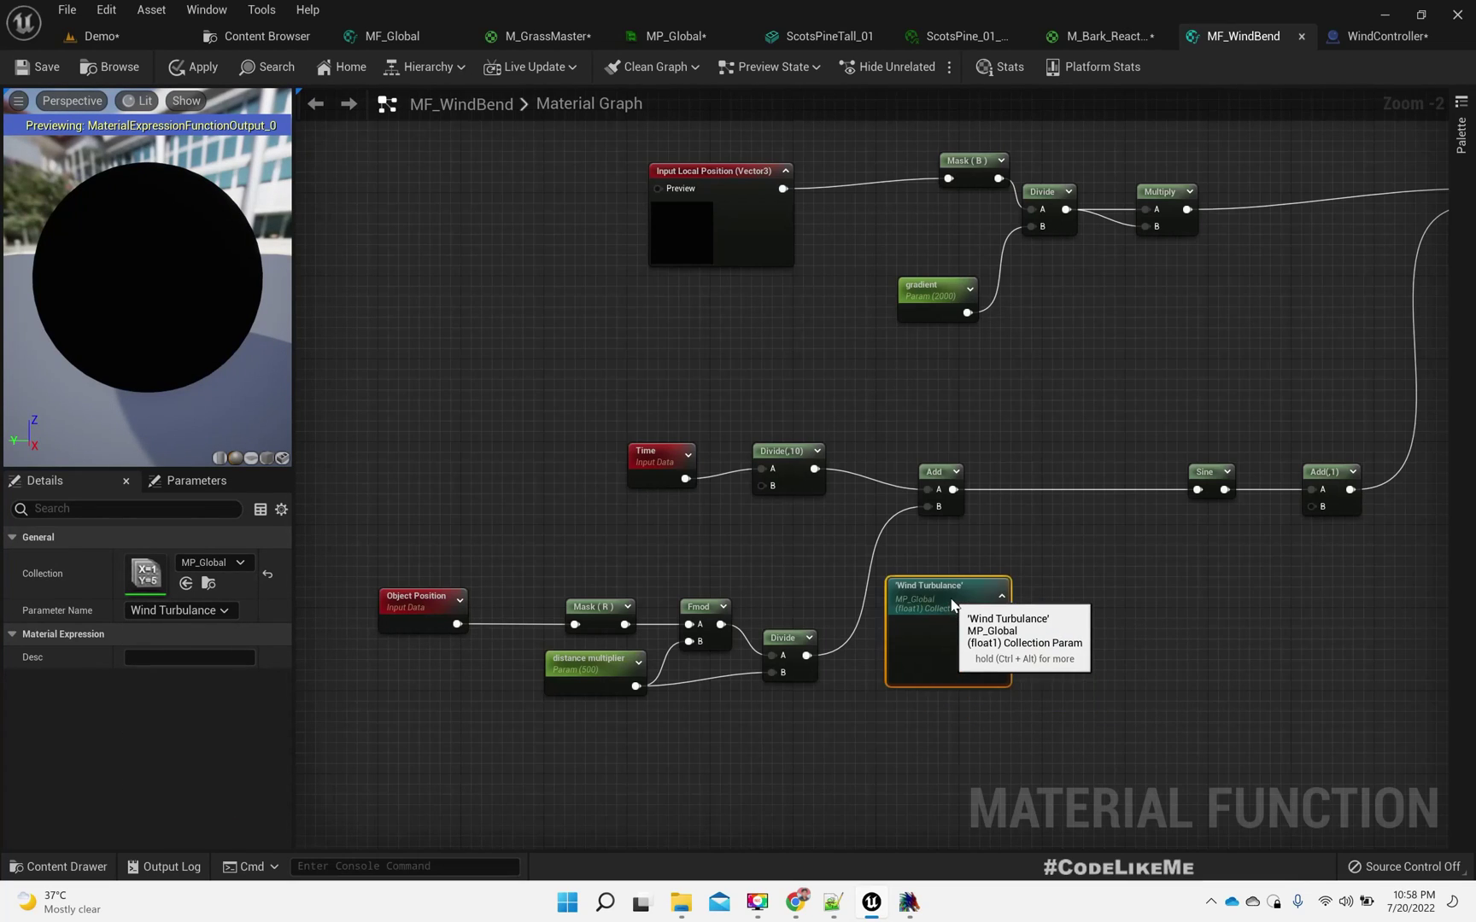
- Insert a Multiply between Add and Sine, feed Wind Turbulance into B, and apply
{"action": "left_click_drag", "start_coordinate": [953, 489], "coordinate": [1033, 487]}
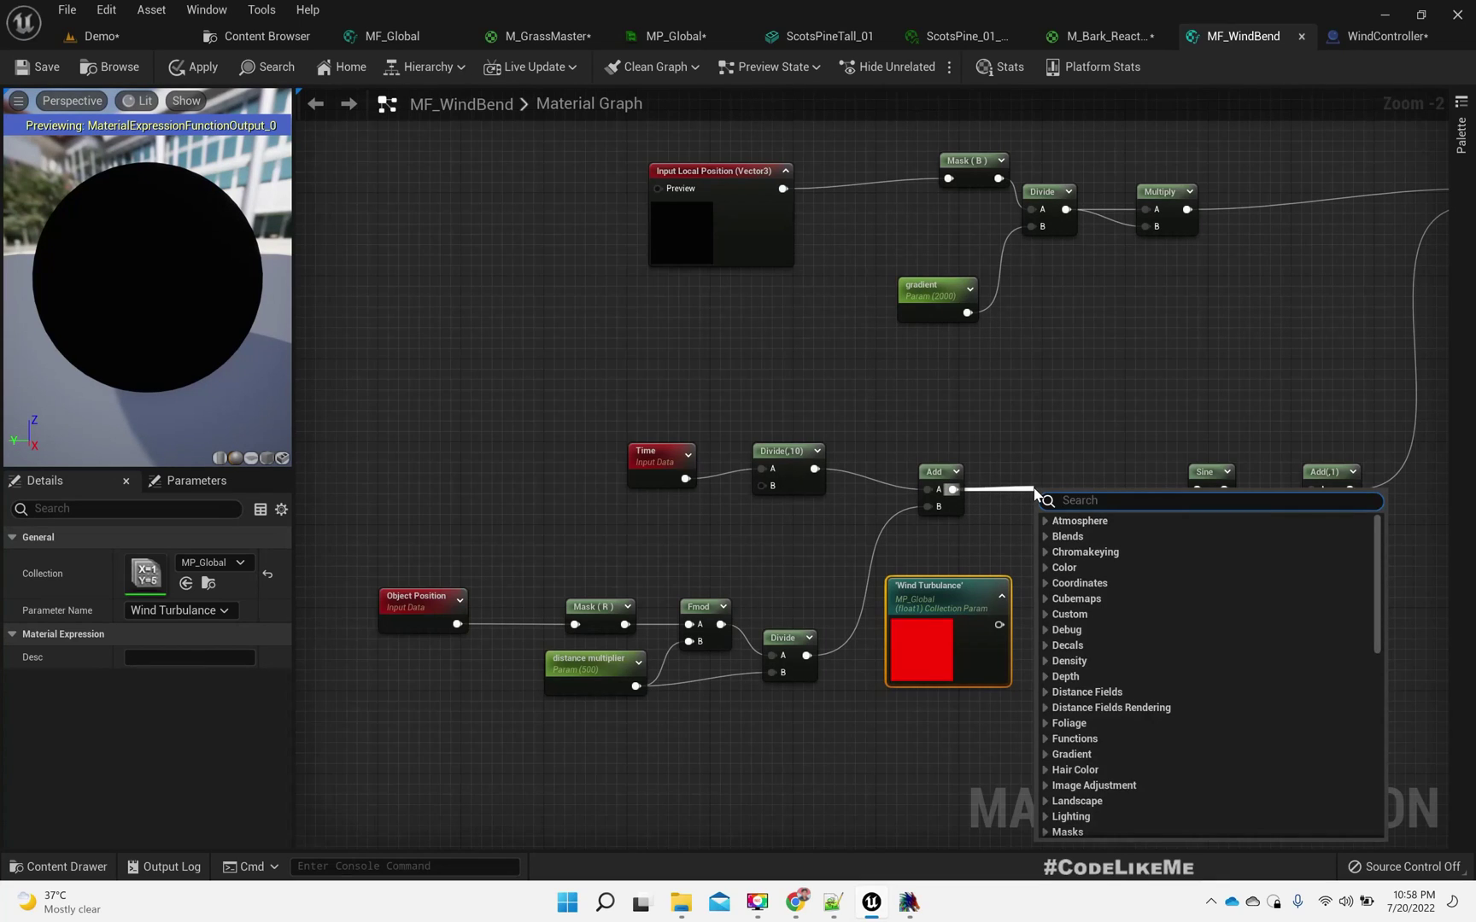
{"action": "type", "text": "*"}
{"action": "key", "text": "Return"}
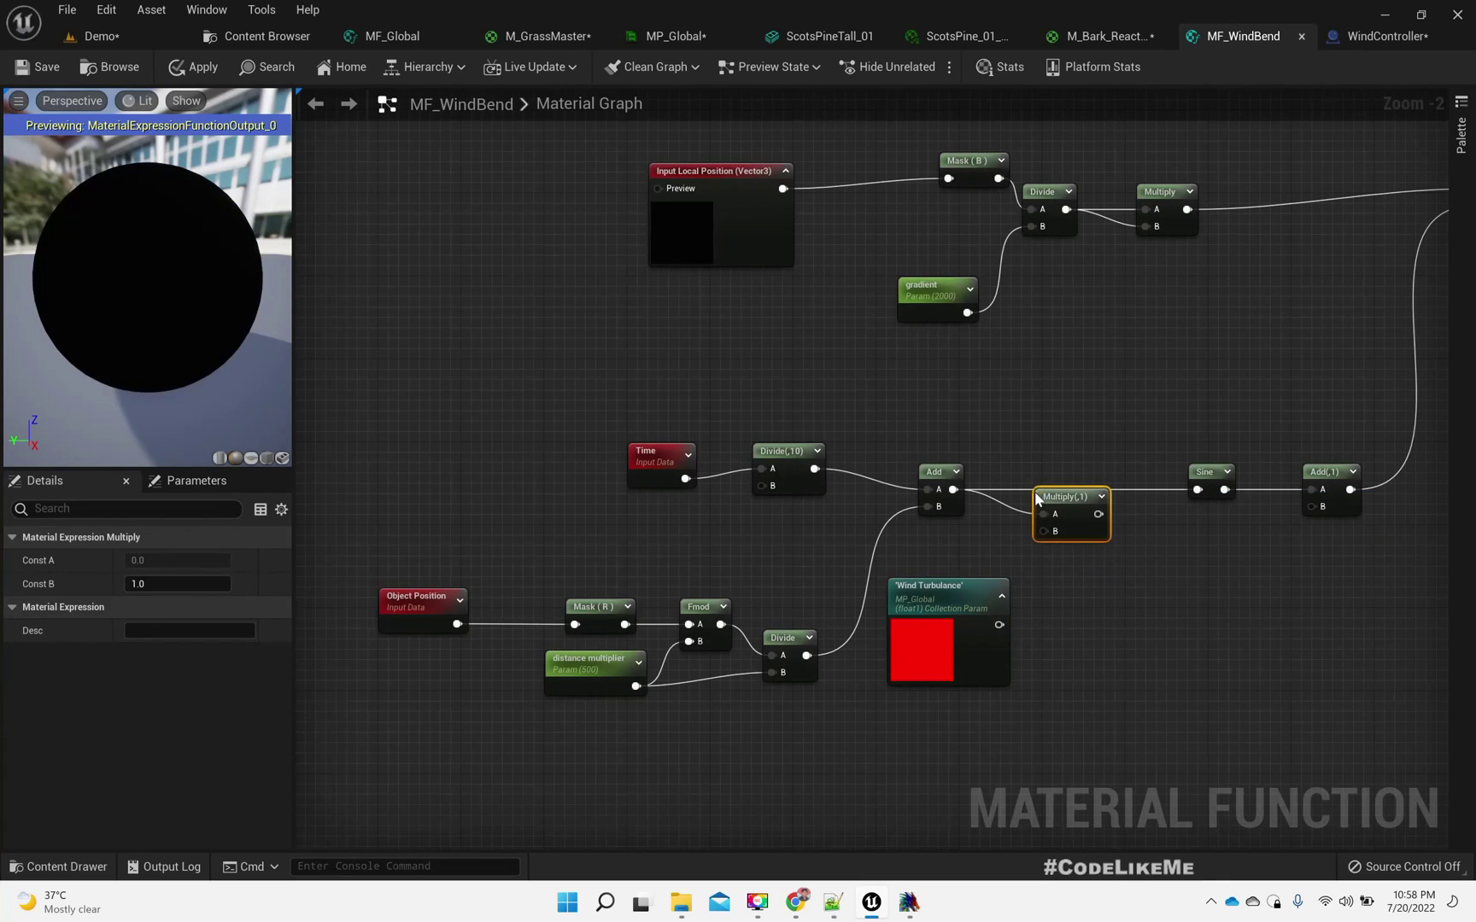
{"action": "left_click_drag", "start_coordinate": [998, 624], "coordinate": [1197, 490]}
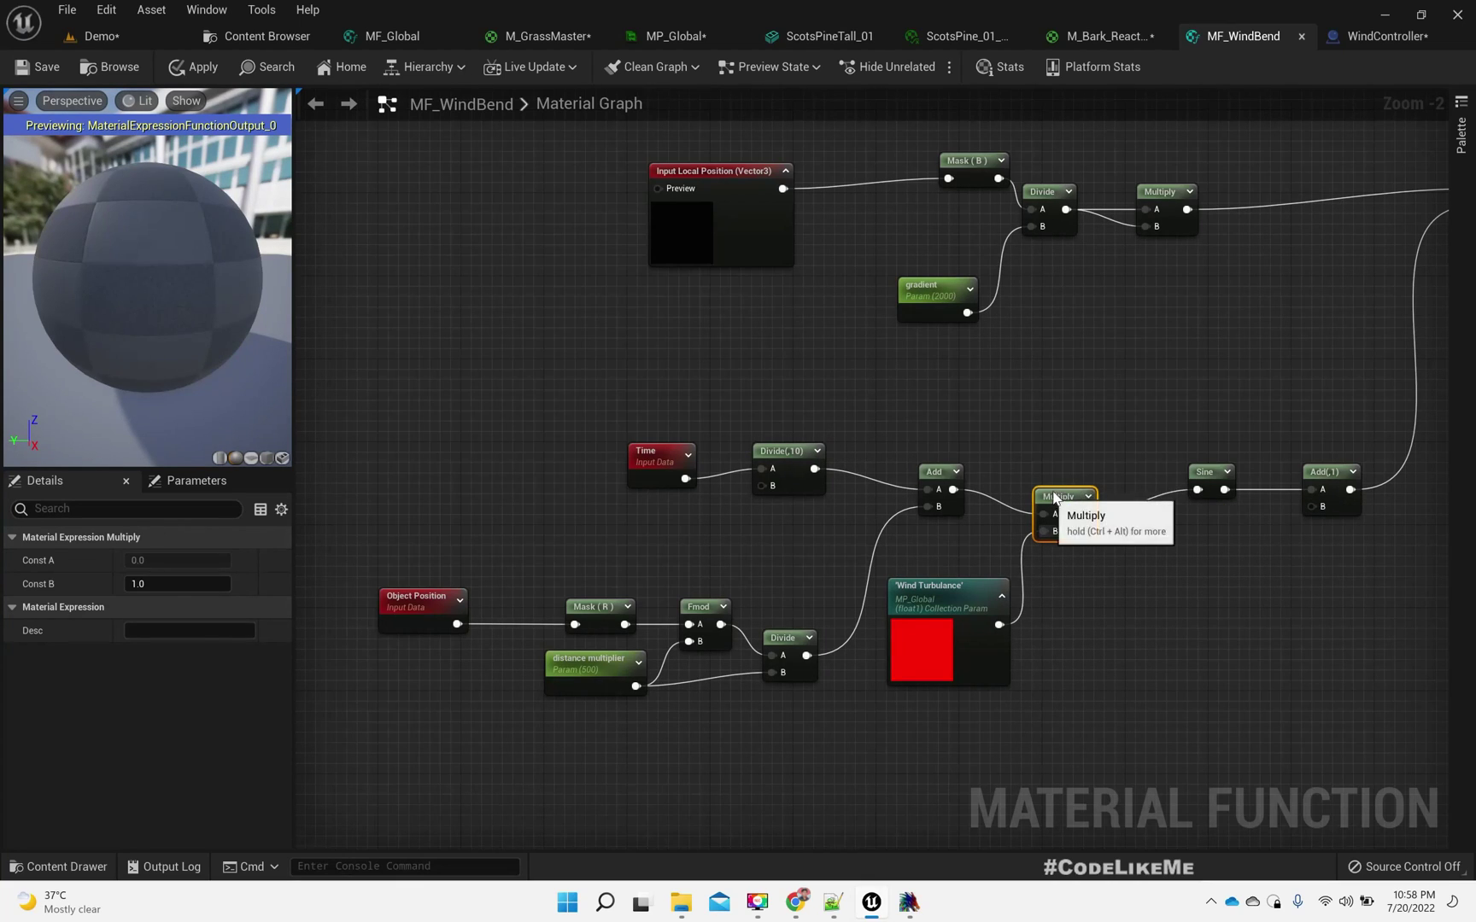
{"action": "left_click_drag", "start_coordinate": [1055, 498], "coordinate": [1063, 484]}
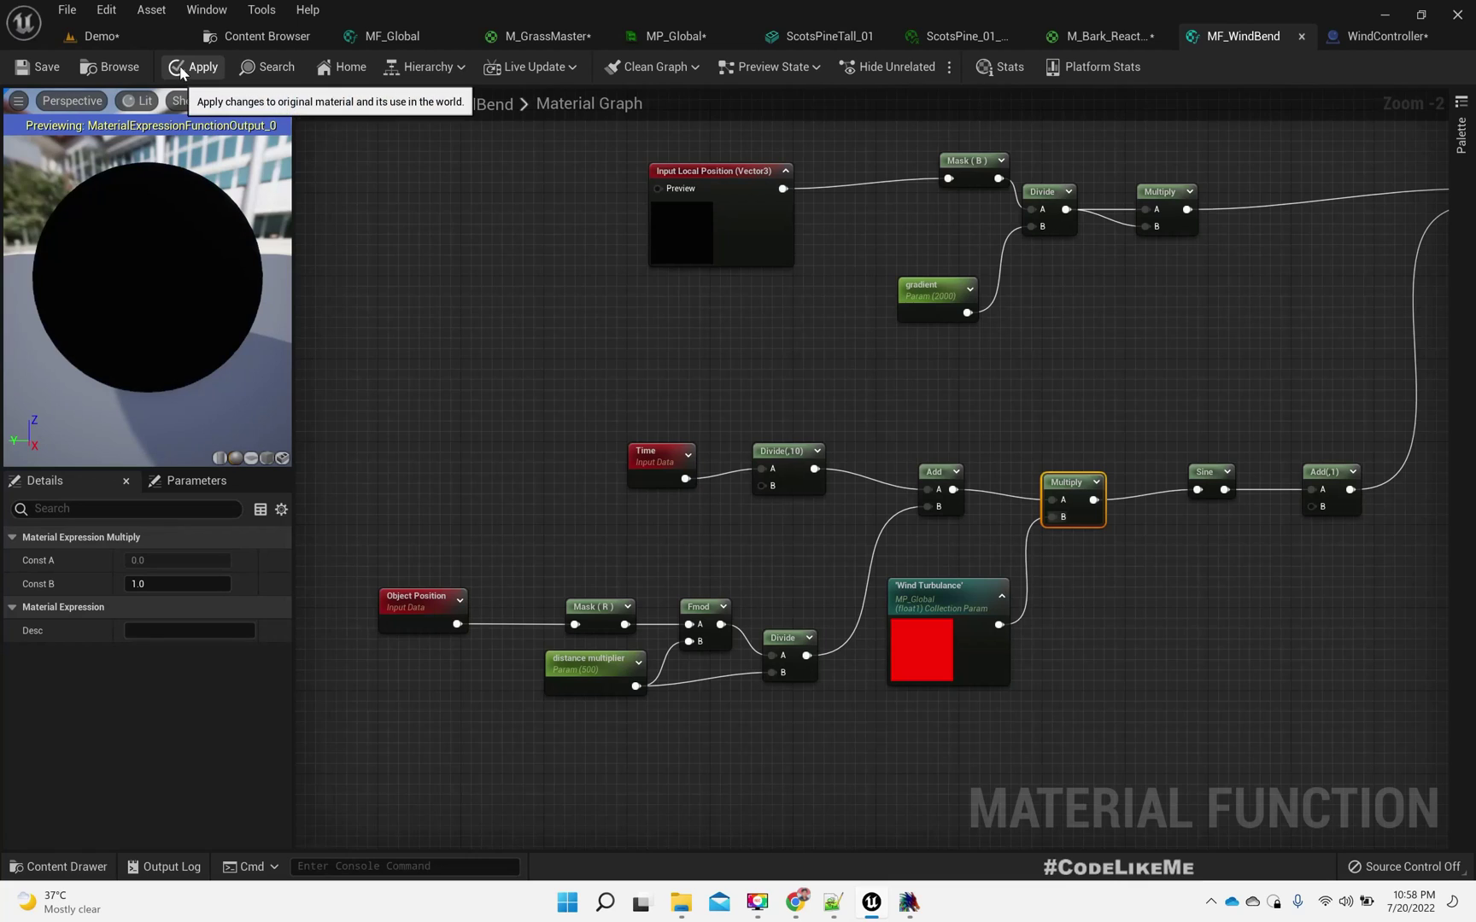
{"action": "left_click", "coordinate": [100, 36]}
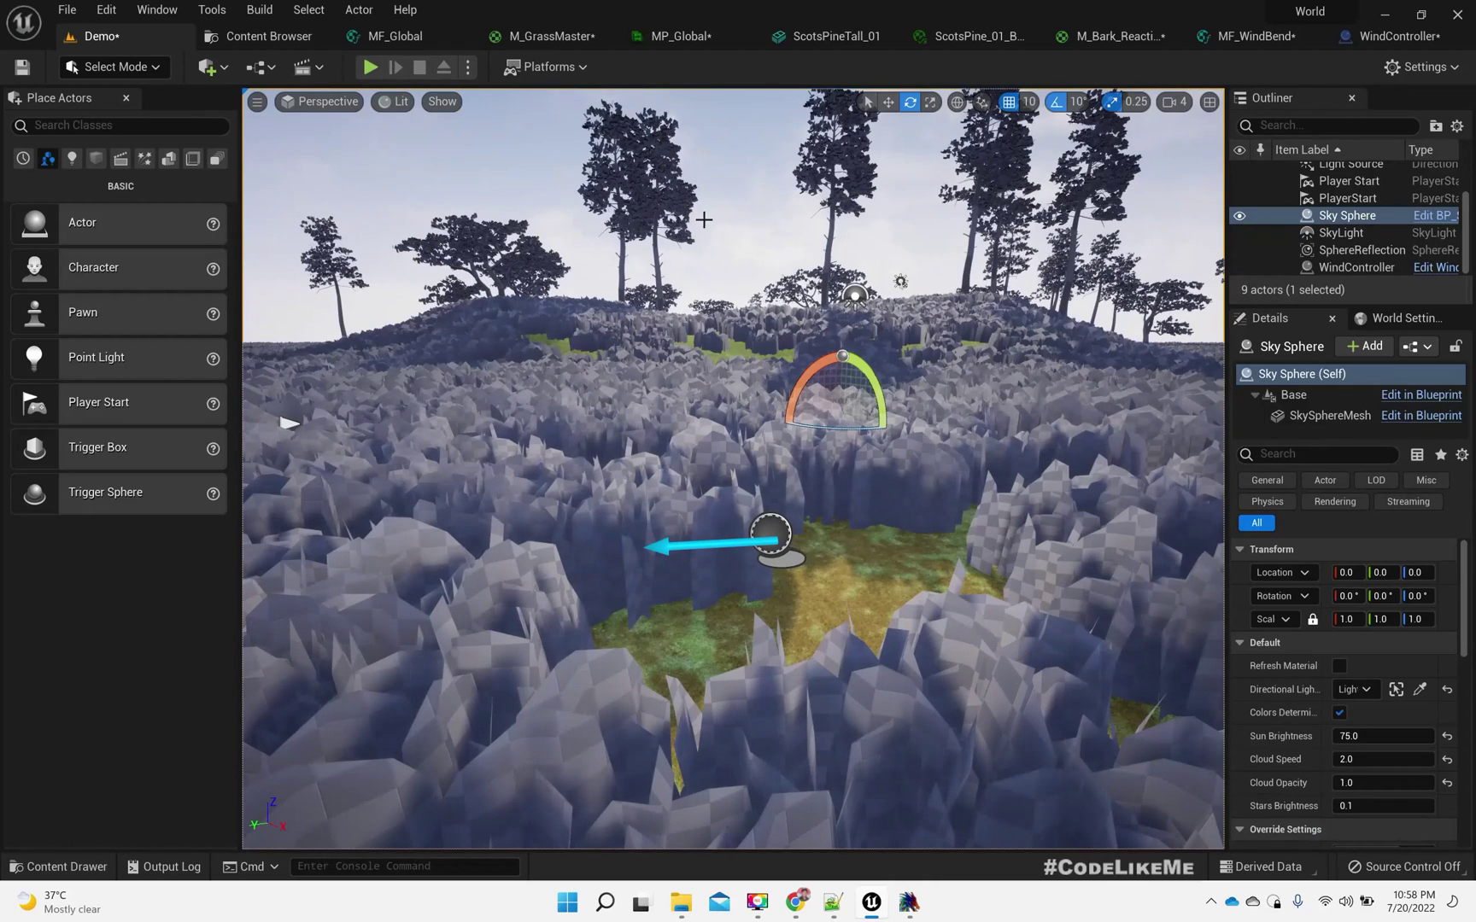
- Save all assets with Ctrl+Shift+S and look over the grass as shaders finish
{"action": "right_click_drag", "start_coordinate": [834, 569], "coordinate": [835, 570]}
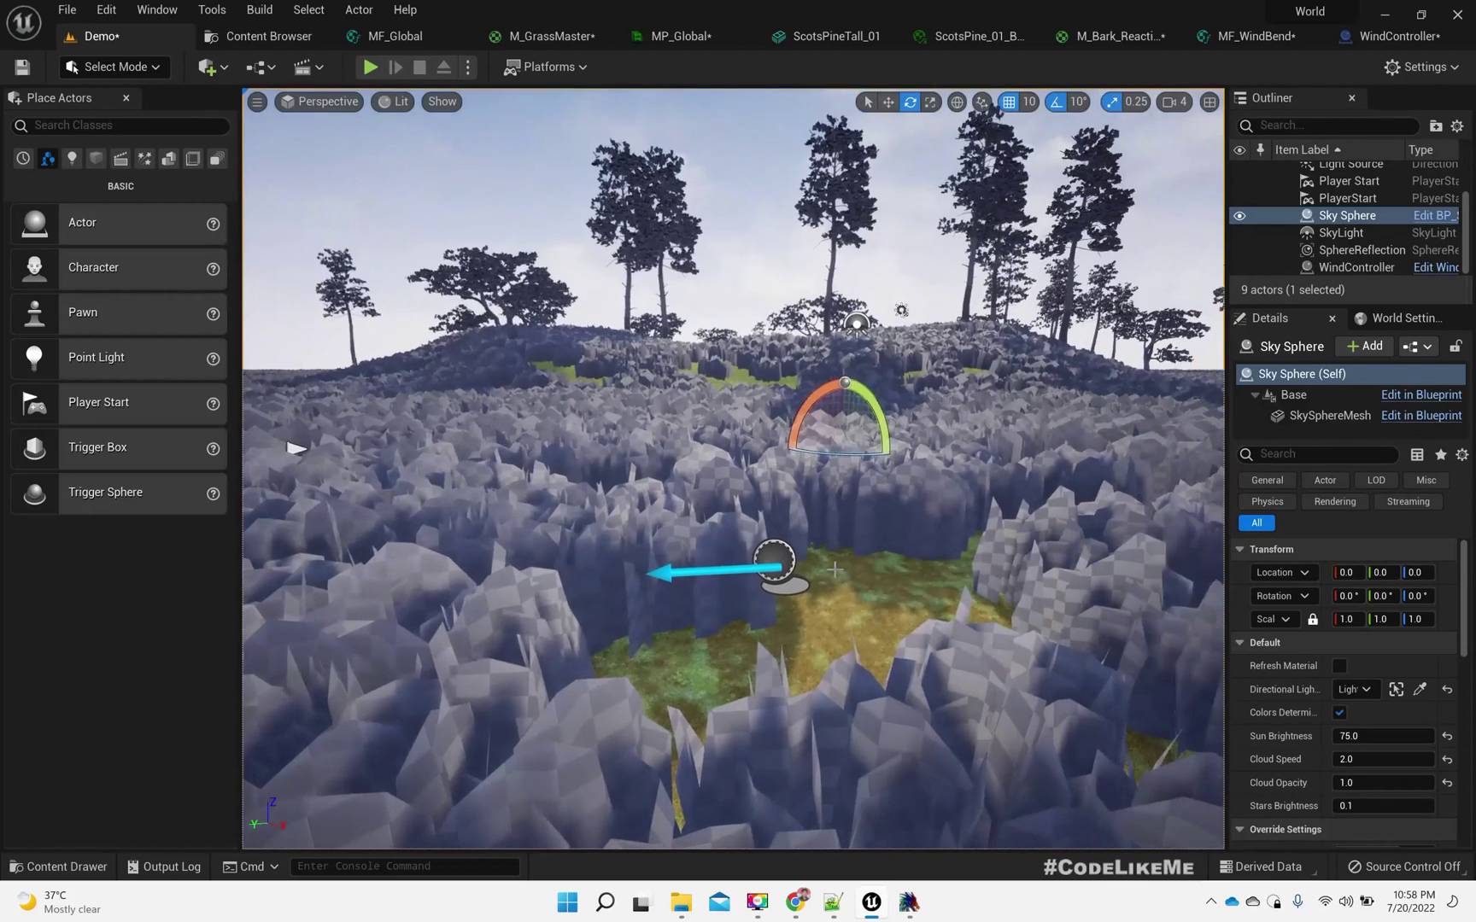
{"action": "key", "text": "ctrl+shift+s"}
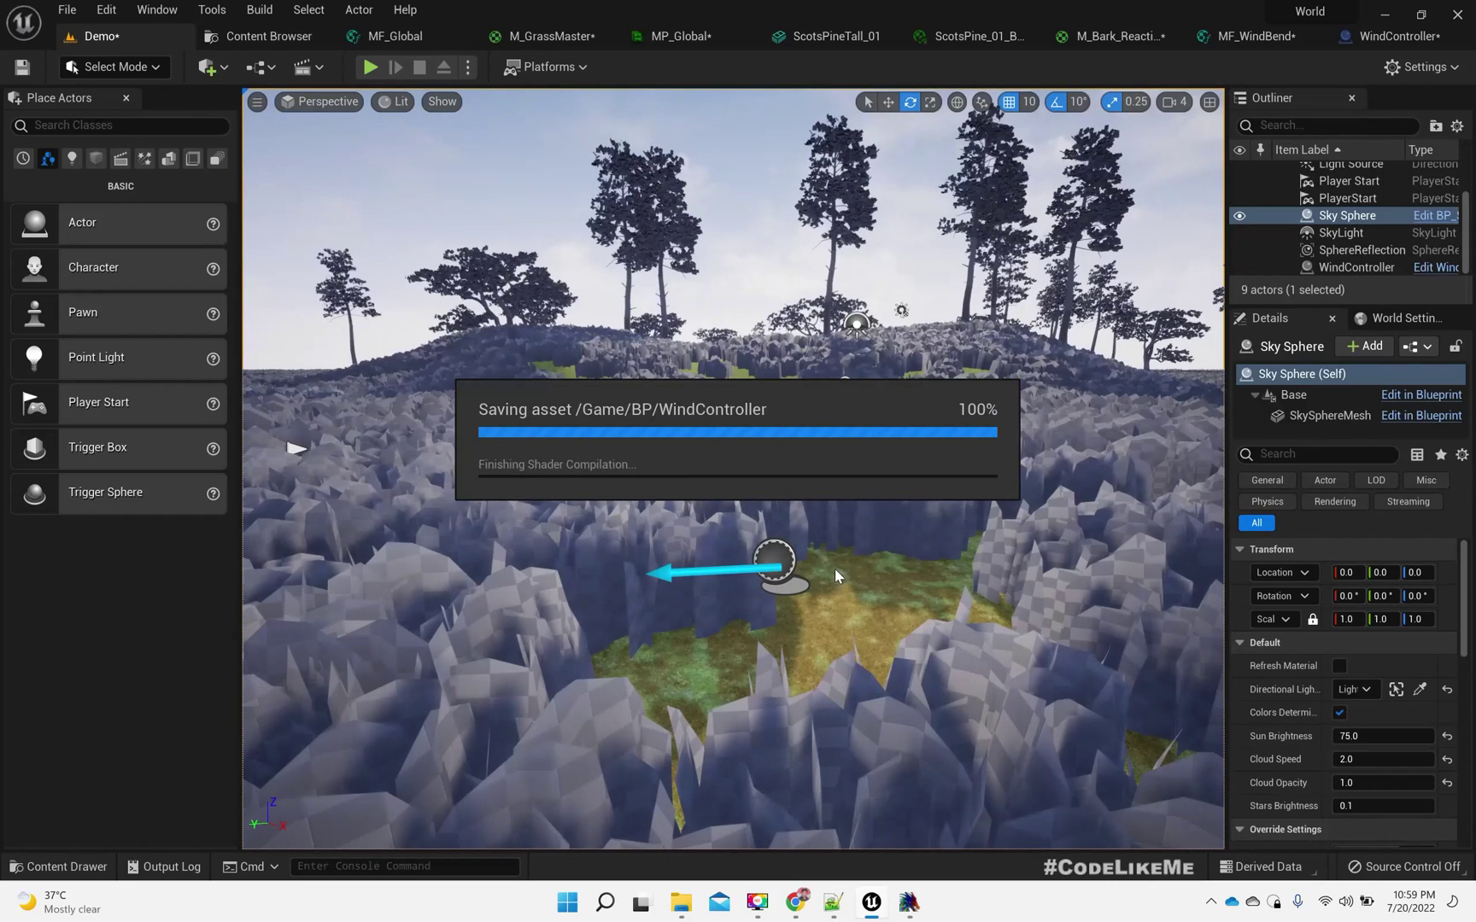
{"action": "right_click_drag", "start_coordinate": [834, 569], "coordinate": [783, 568]}
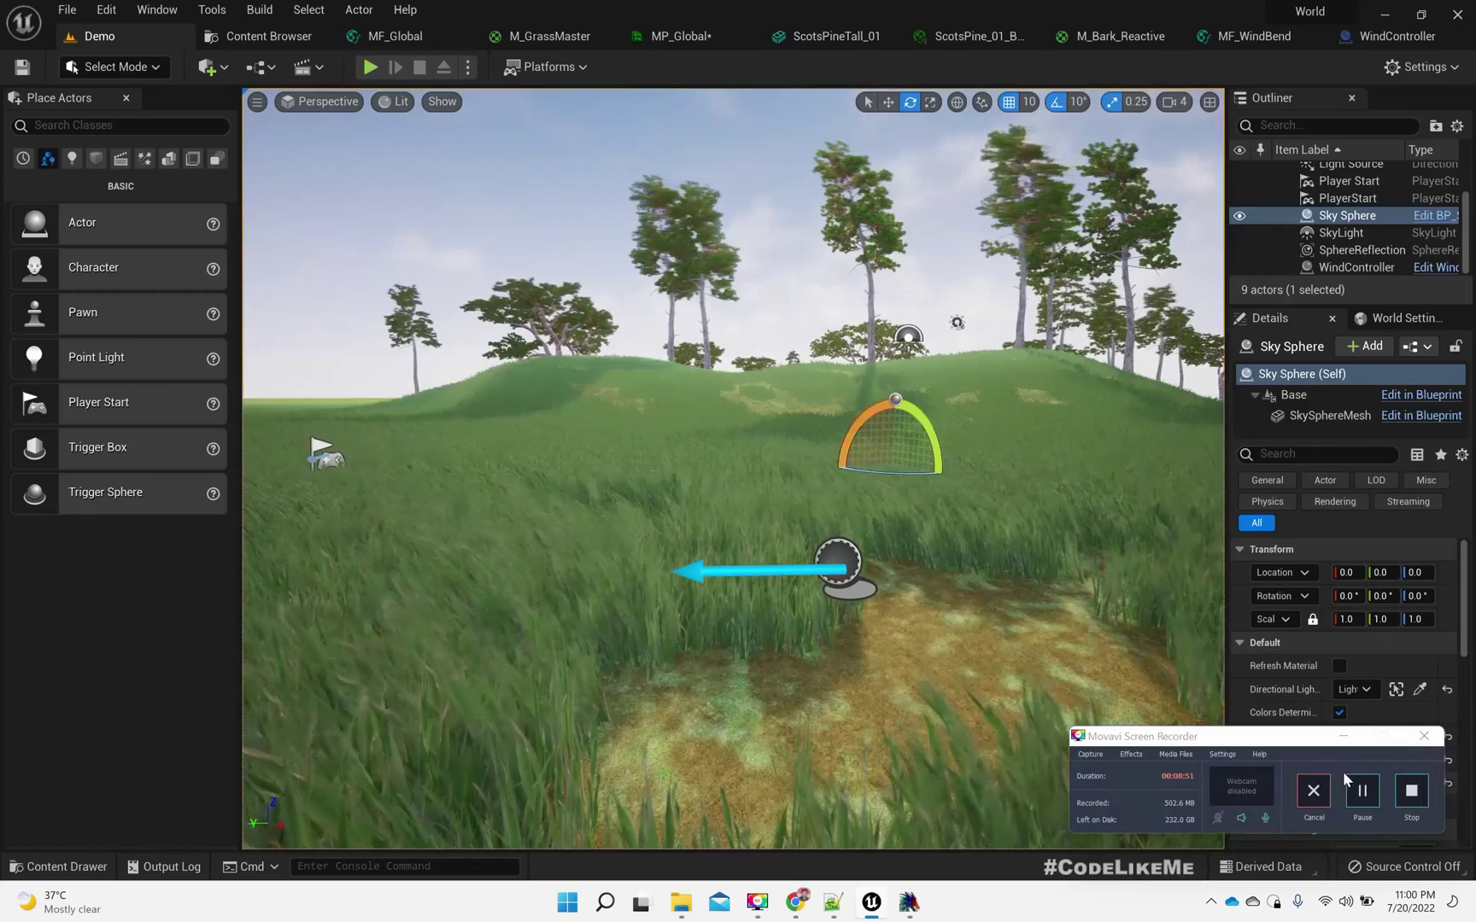
{"action": "left_click", "coordinate": [1339, 736]}
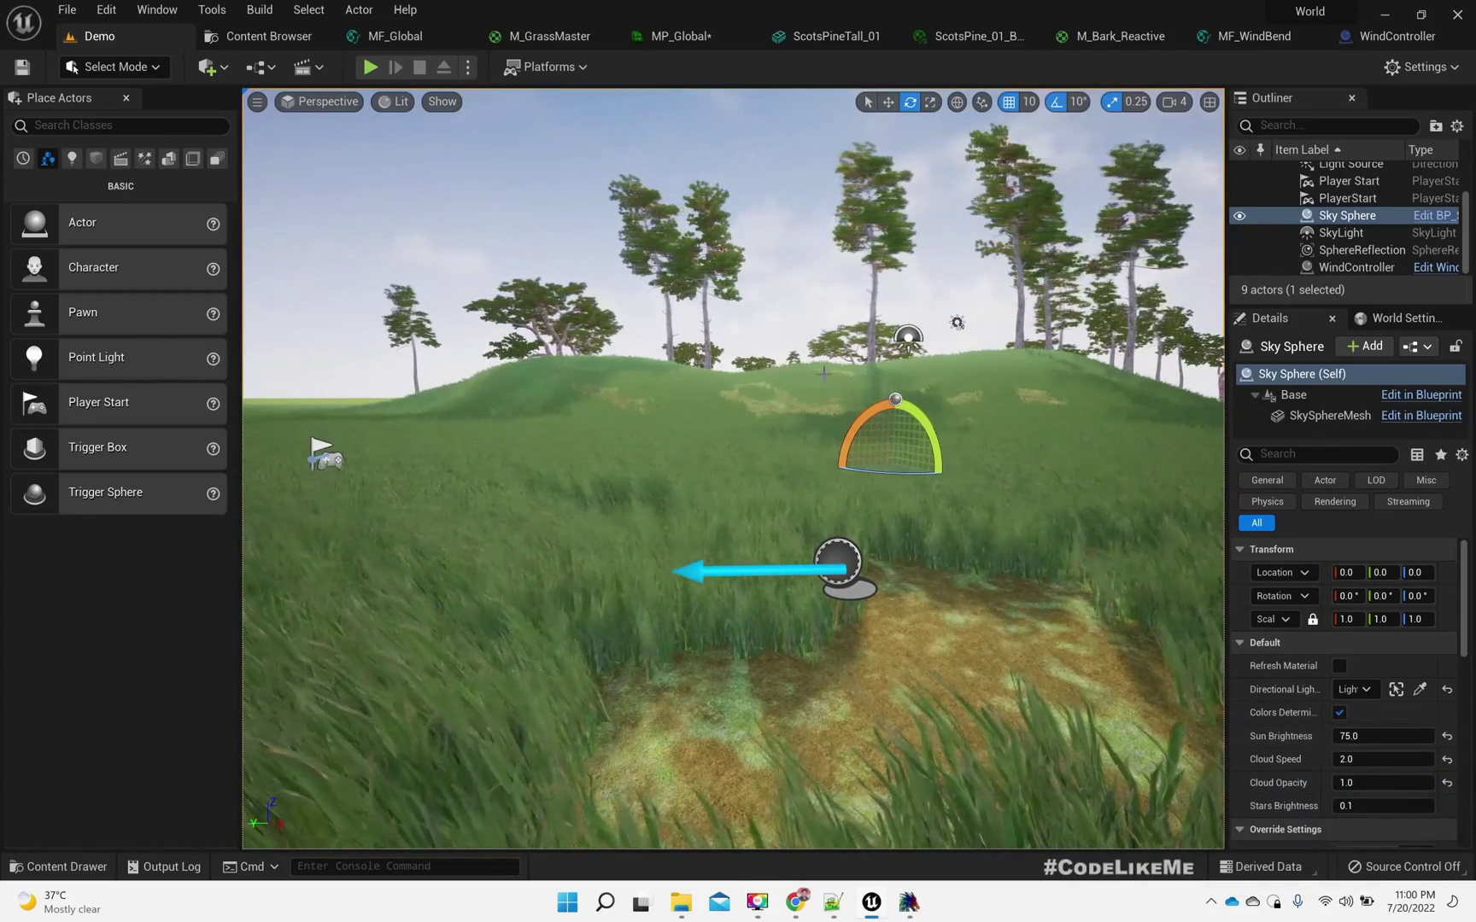
{"action": "mouse_move", "coordinate": [869, 469]}
{"action": "right_mouse_down"}
{"action": "mouse_move", "coordinate": [837, 465]}
{"action": "mouse_move", "coordinate": [868, 469]}
{"action": "right_mouse_up"}
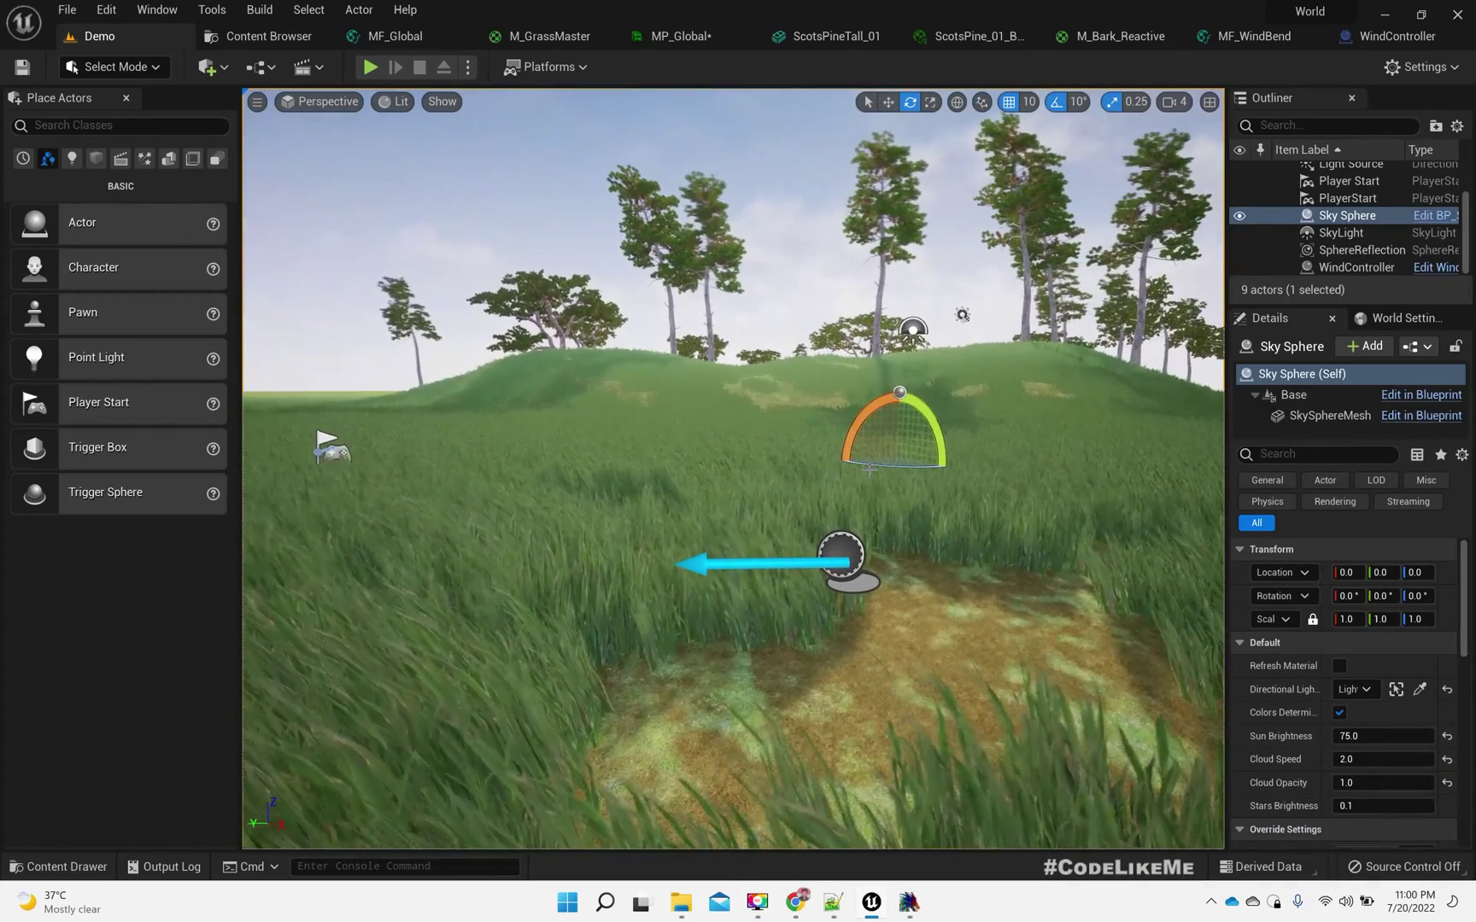
- Compare higher Wind Turbulance defaults (3.0 and up) on the grass, then restore 1.0
{"action": "left_click", "coordinate": [675, 36]}
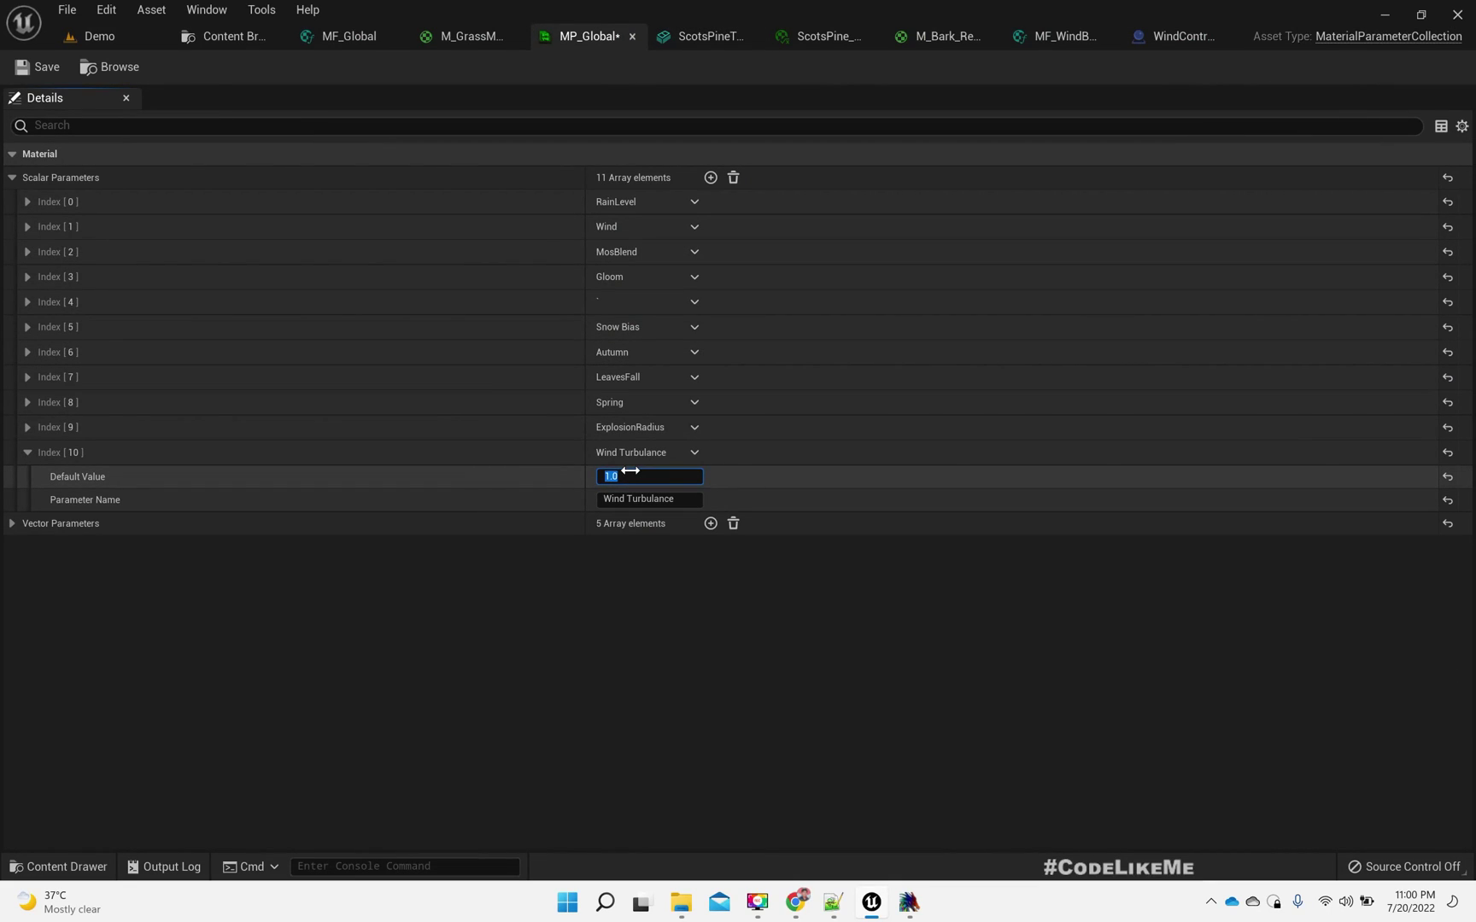
{"action": "left_click", "coordinate": [85, 37]}
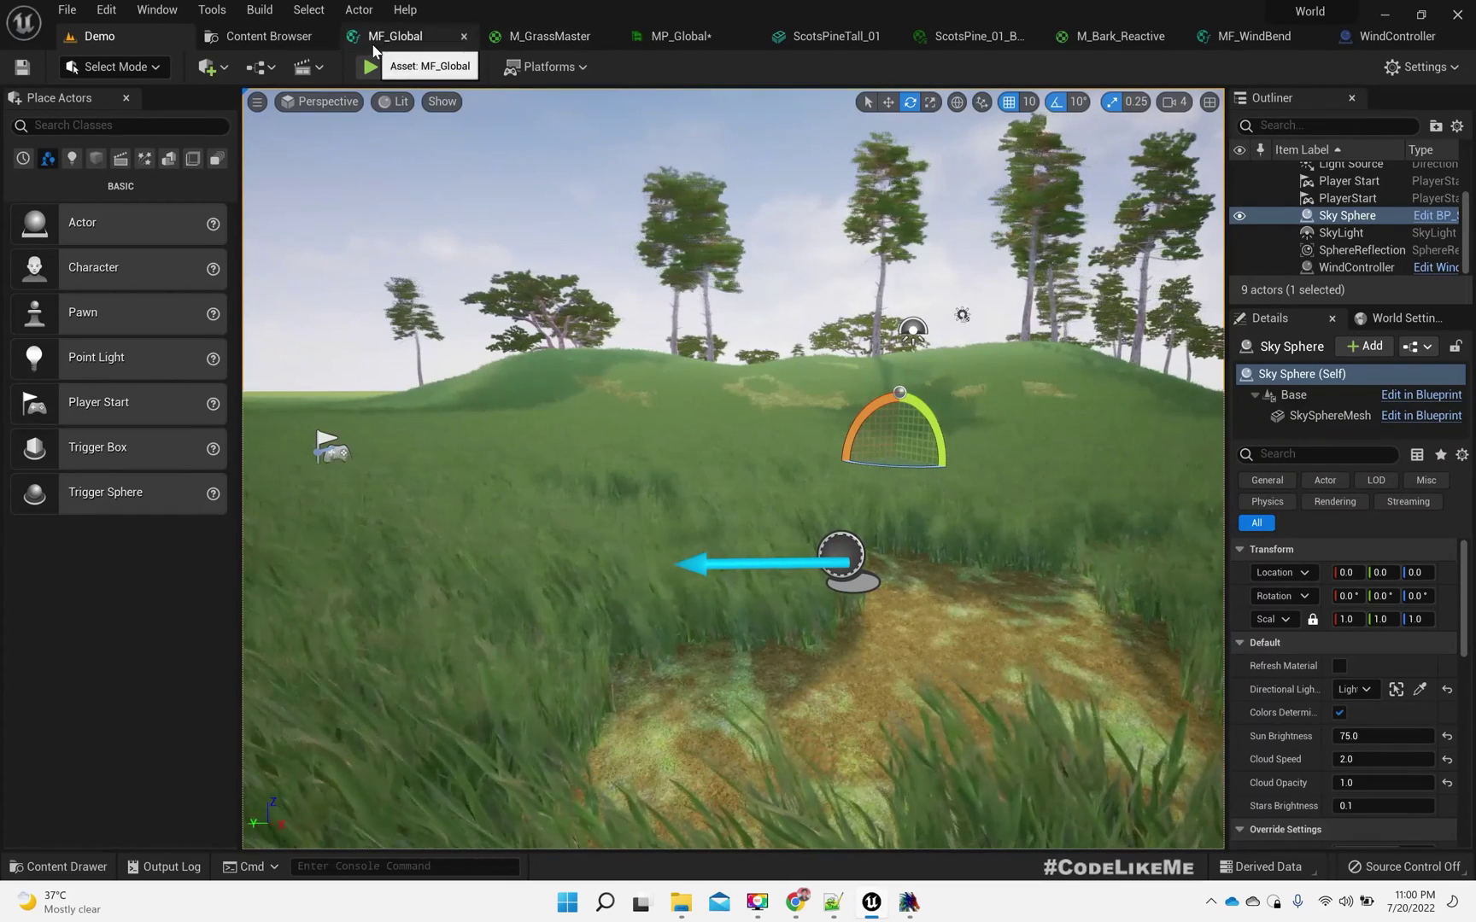
{"action": "left_click", "coordinate": [394, 36]}
{"action": "left_click", "coordinate": [676, 36]}
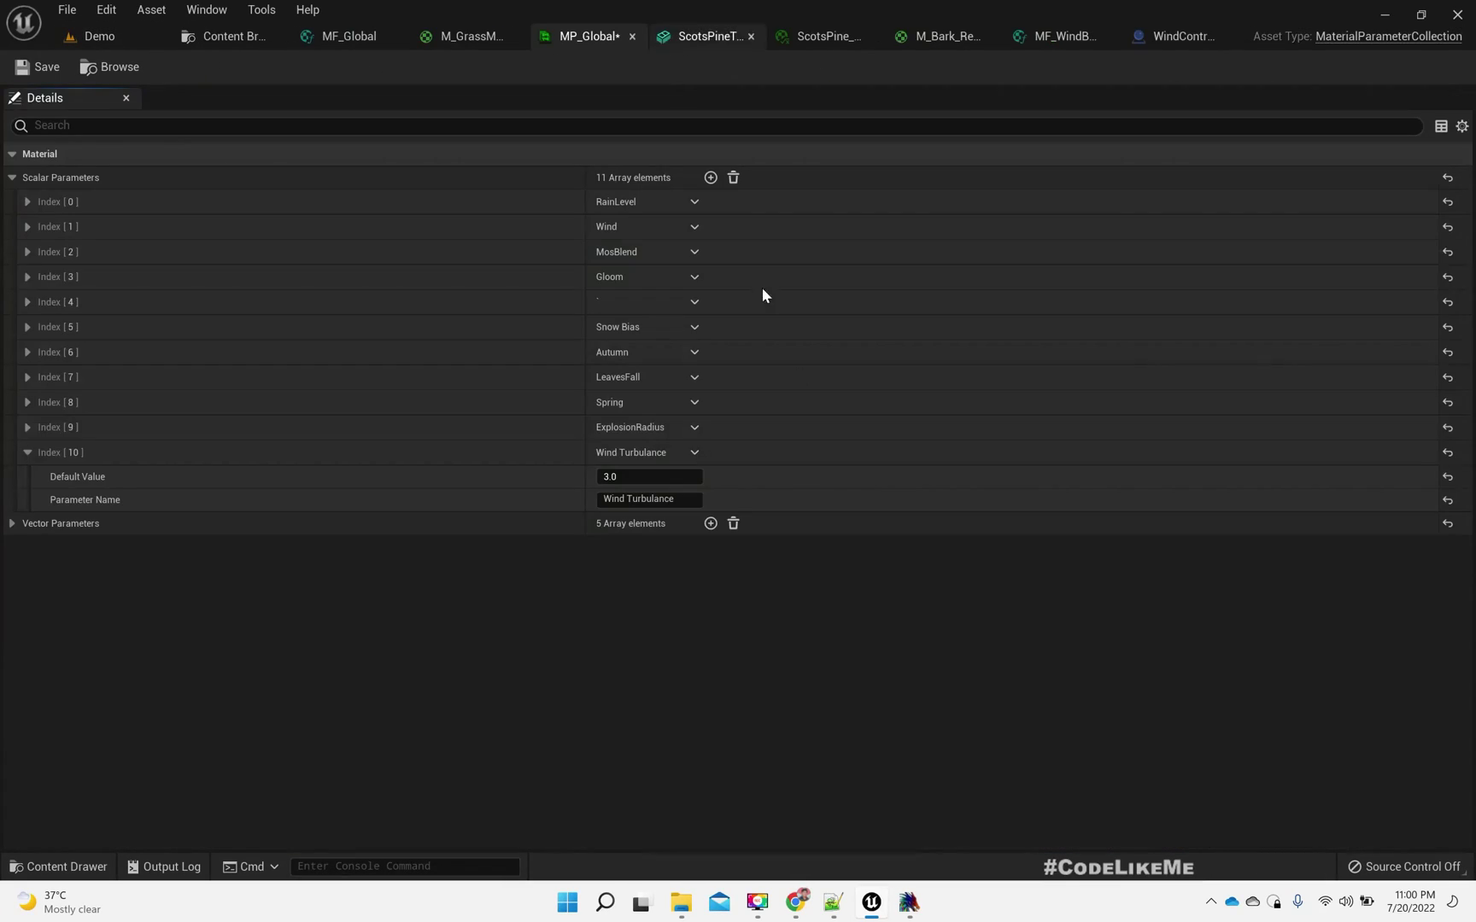
{"action": "left_click", "coordinate": [642, 478]}
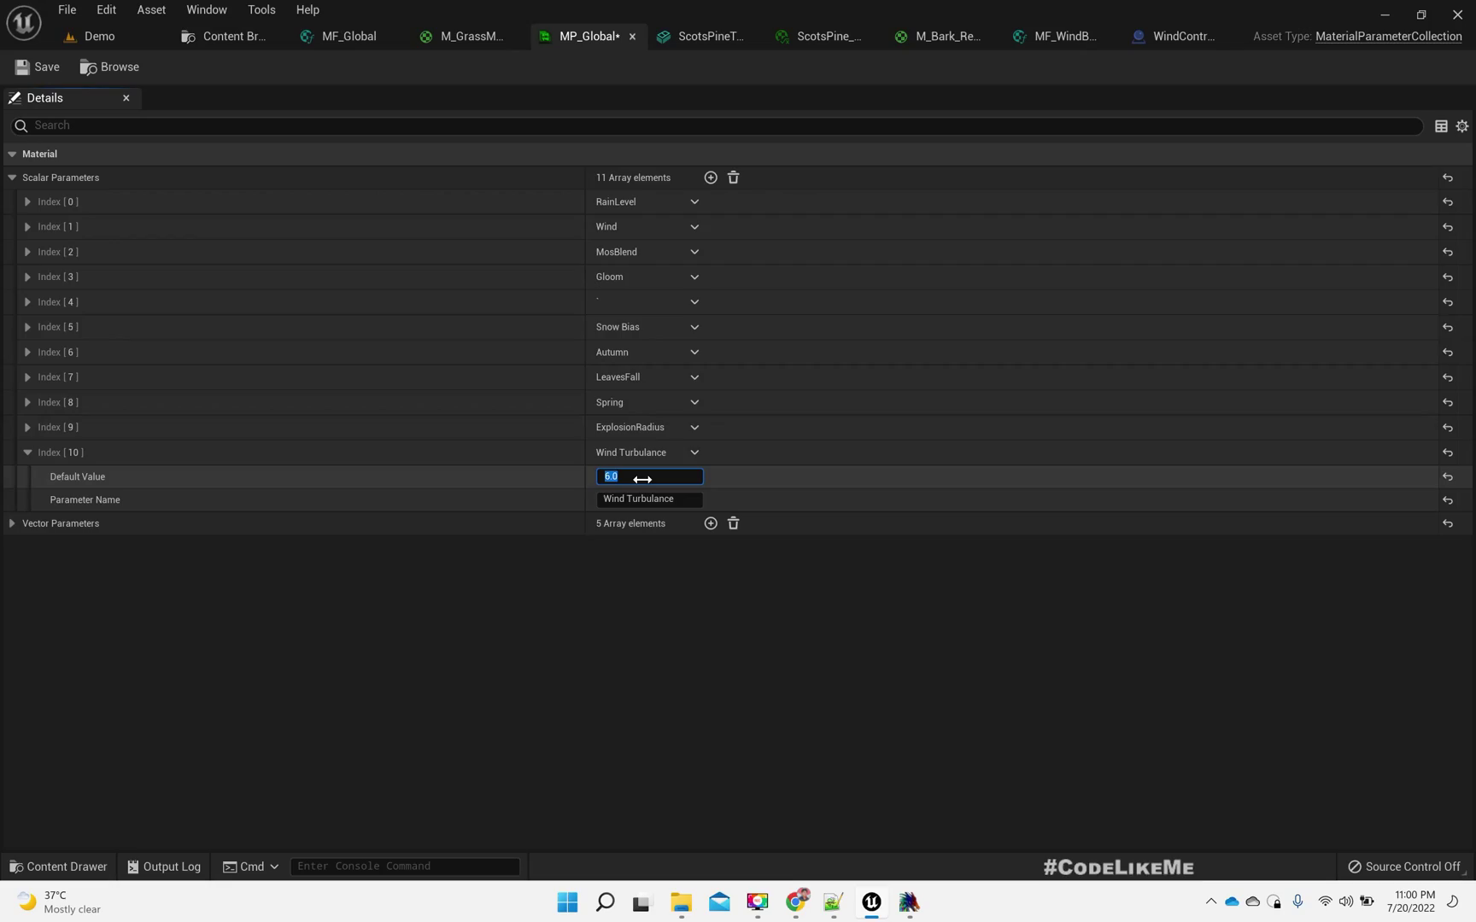
{"action": "left_click", "coordinate": [128, 41]}
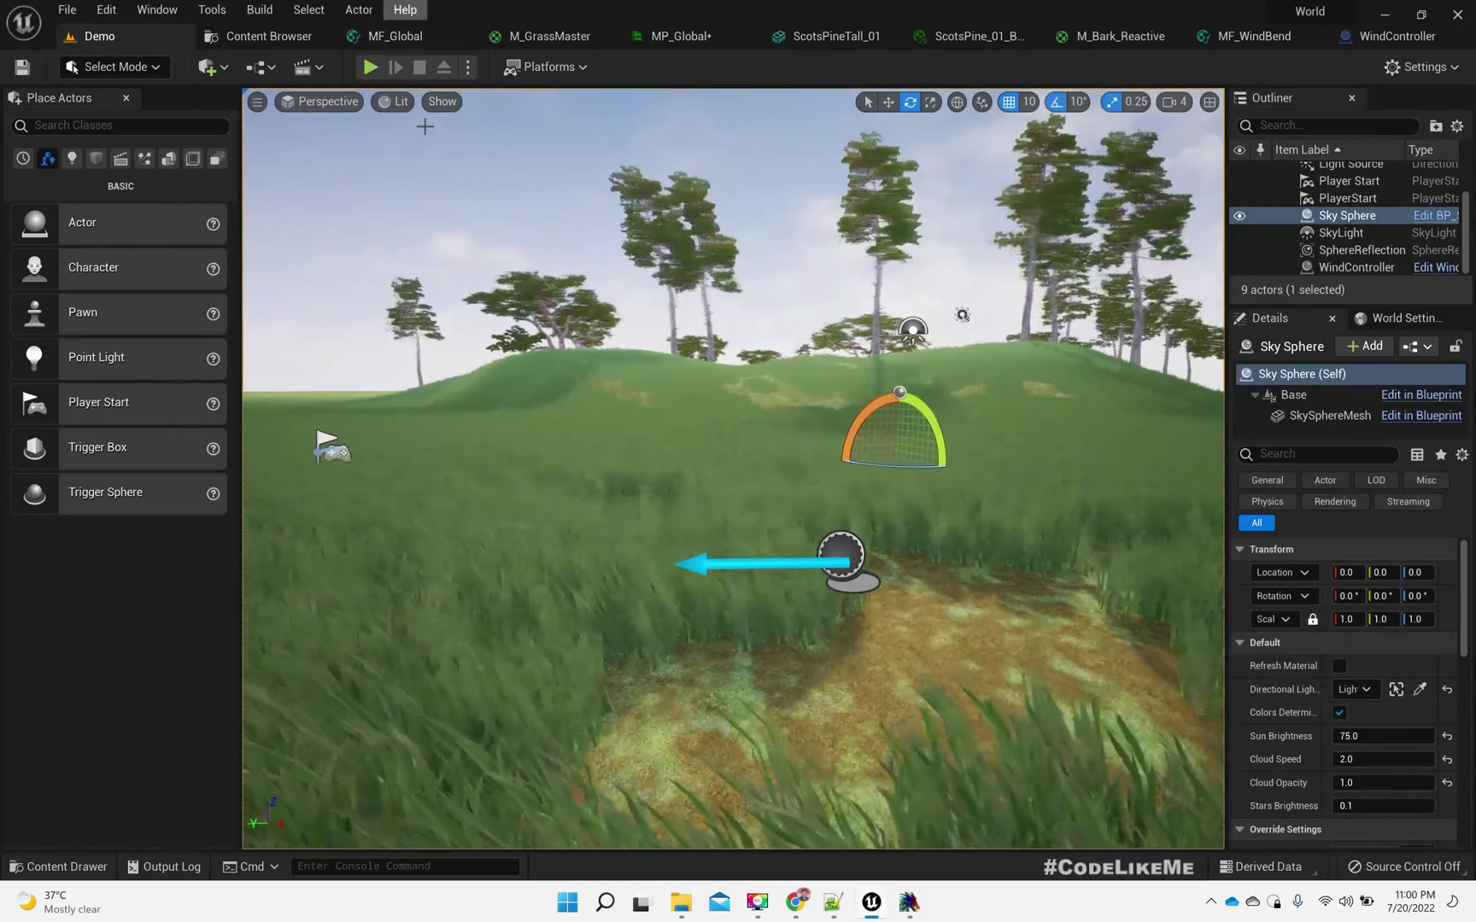
{"action": "left_click", "coordinate": [676, 36]}
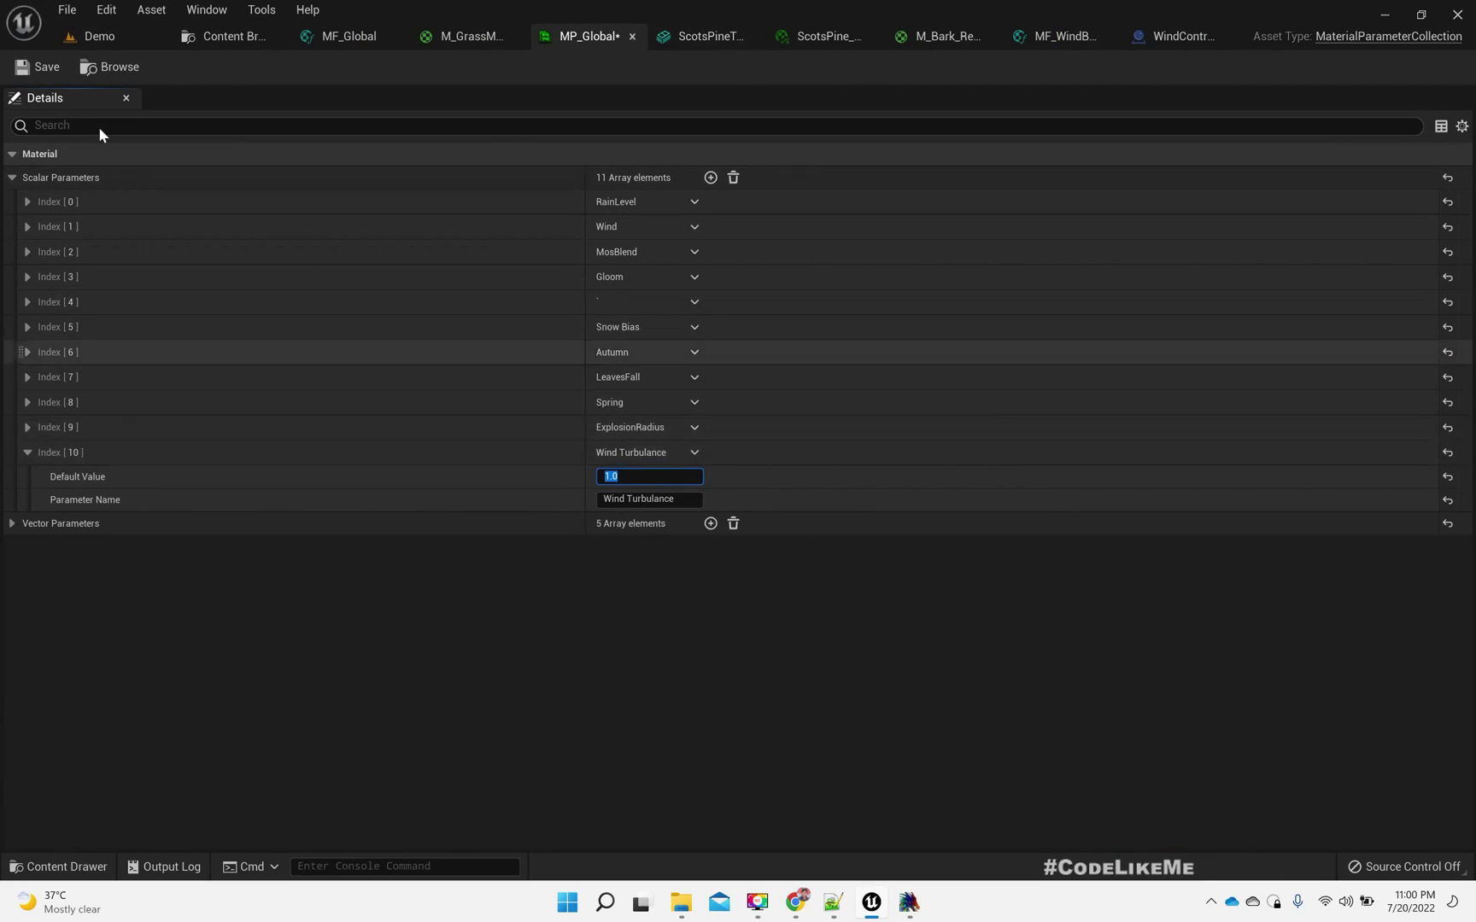
- Close all editor tabs except WindController, keeping the unsaved MF_Global and M_Bark_Reactive changes
{"action": "left_click", "coordinate": [1176, 36]}
{"action": "right_click", "coordinate": [1287, 39]}
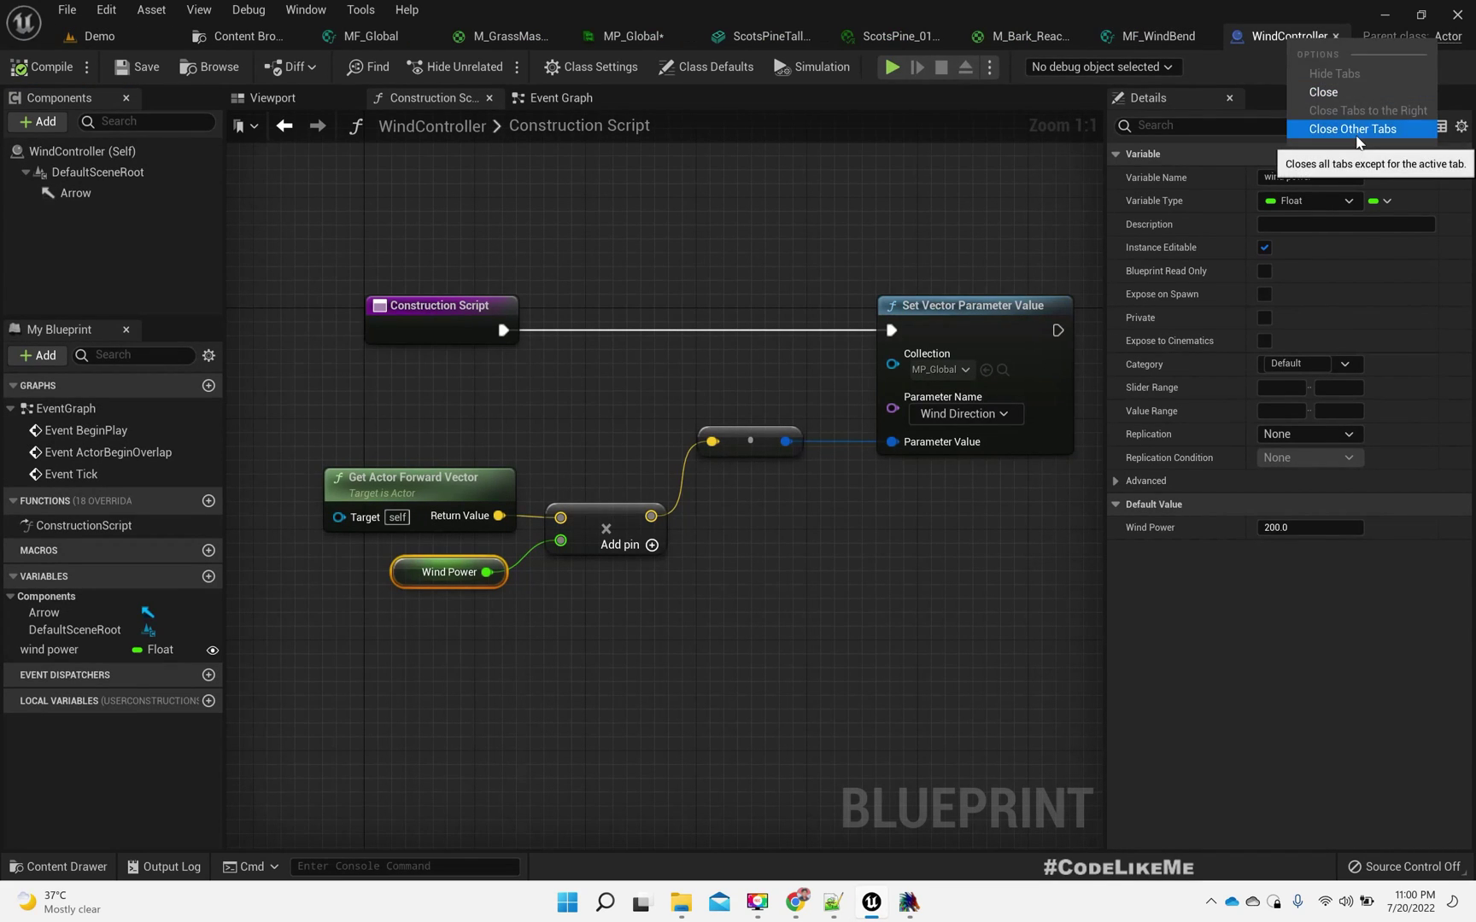
{"action": "left_click", "coordinate": [1349, 129]}
{"action": "left_click", "coordinate": [937, 496]}
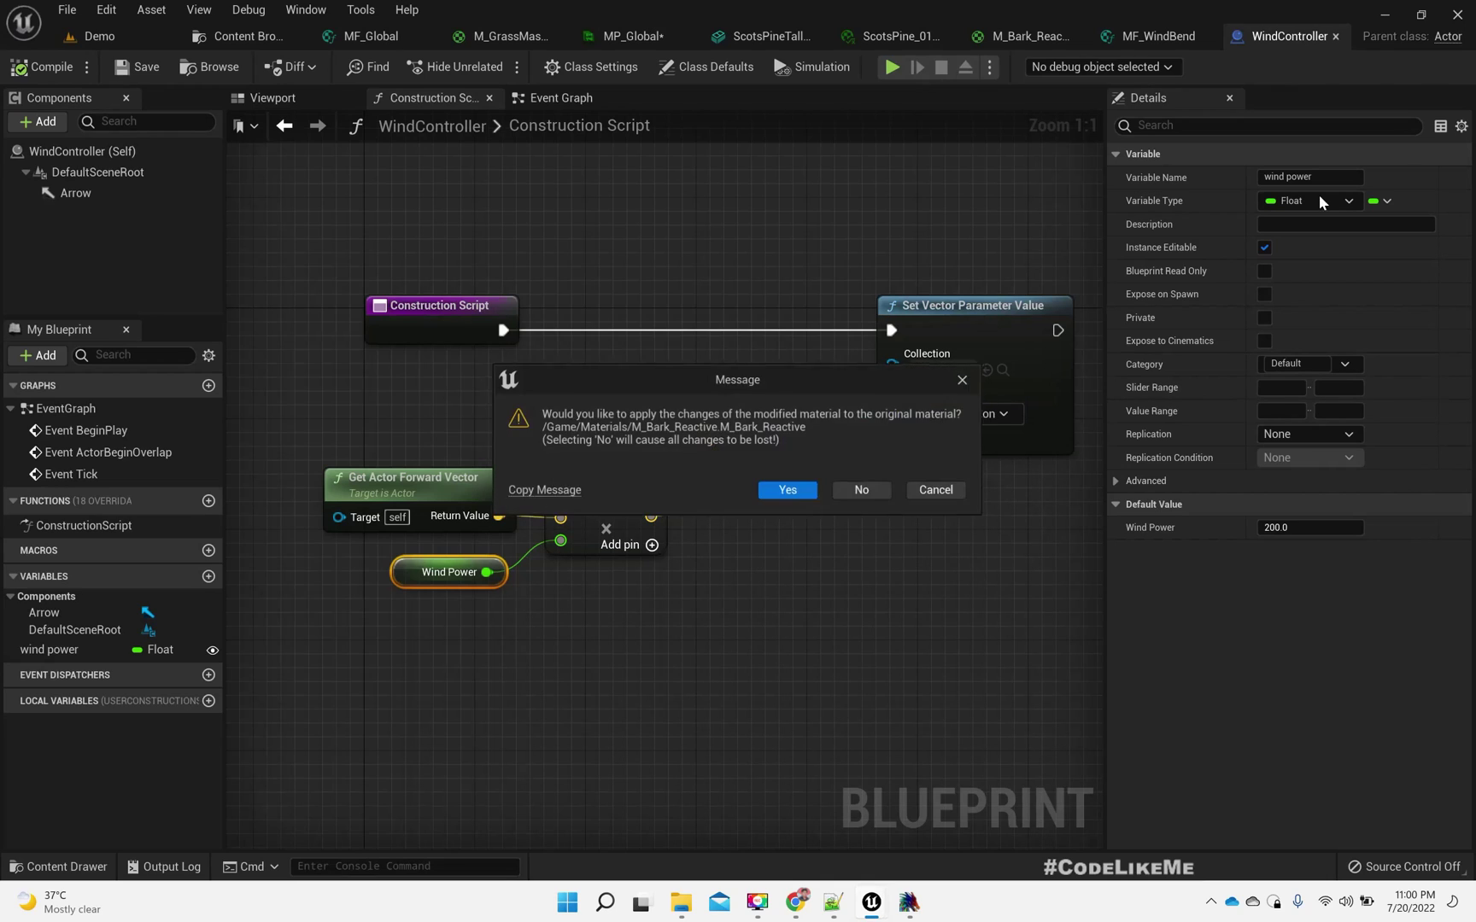
{"action": "left_click", "coordinate": [940, 492]}
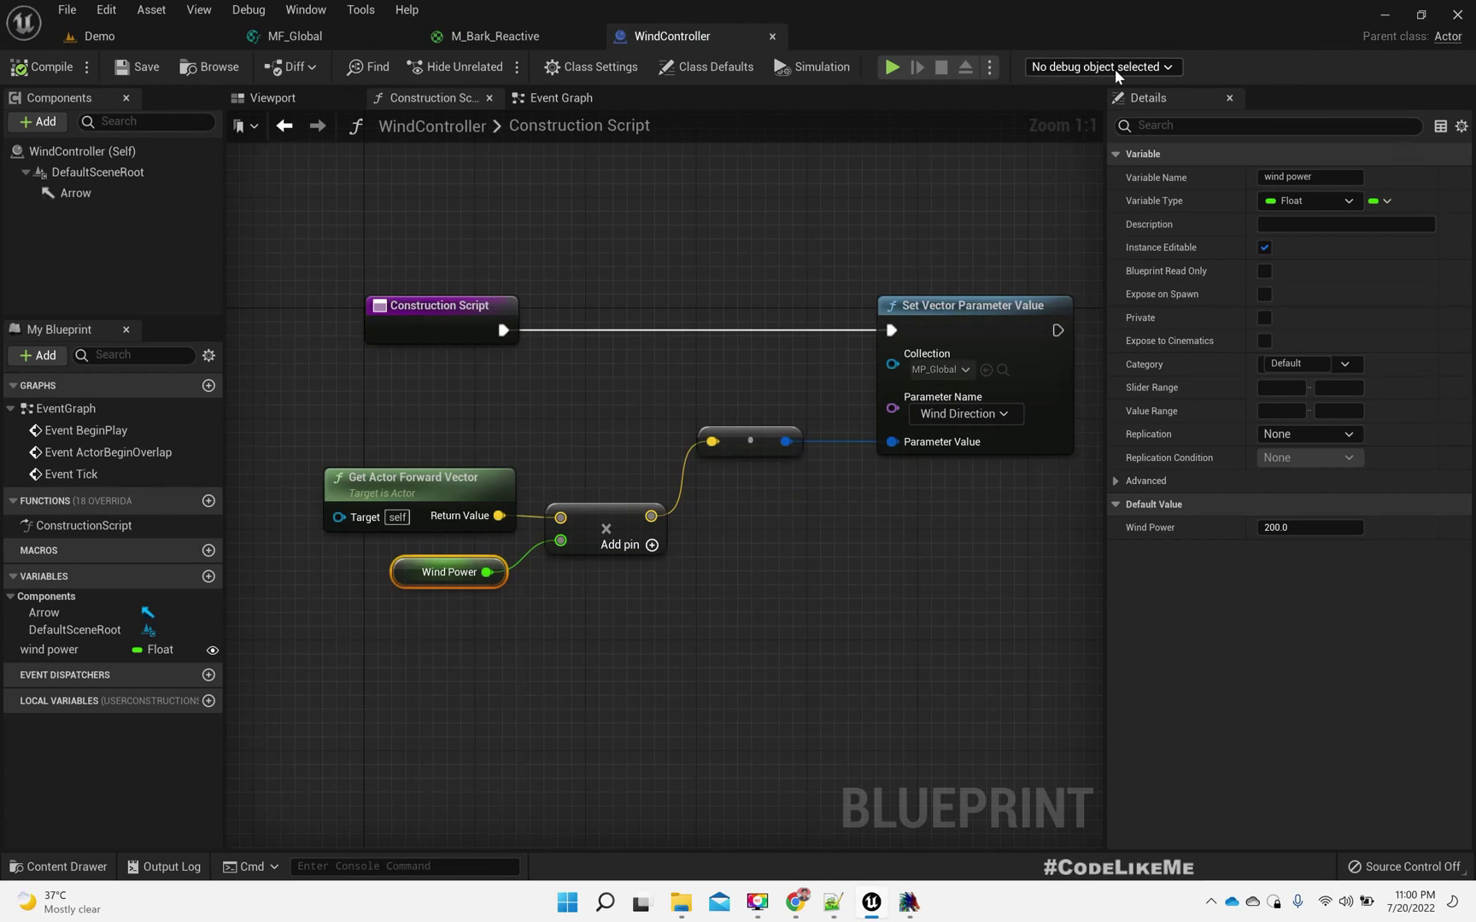
{"action": "left_click", "coordinate": [99, 36]}
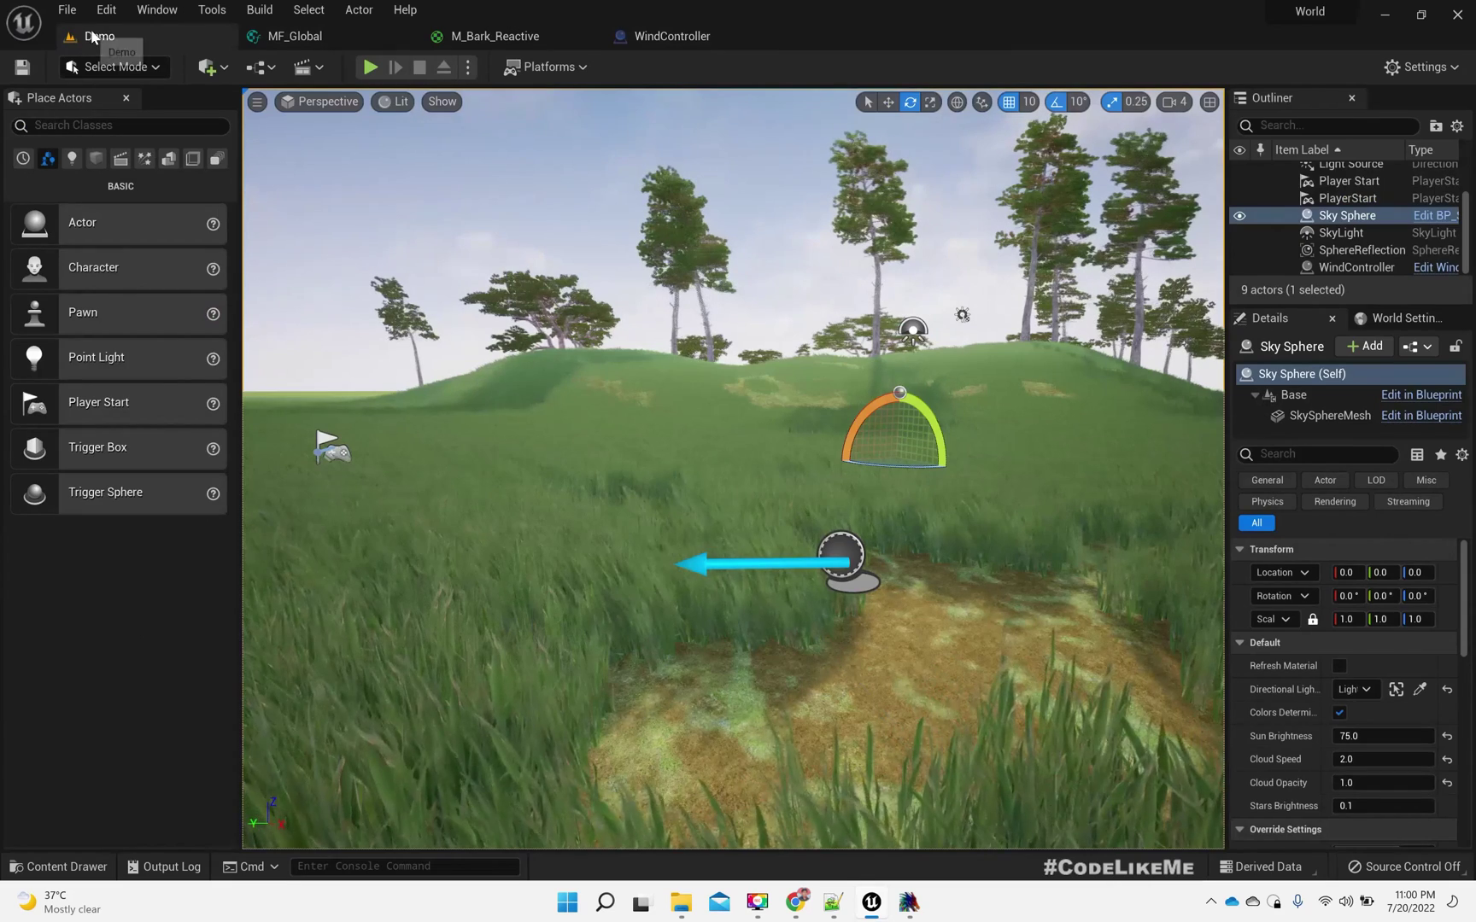
- In the construction script, chain a Set Scalar Parameter Value node (MP_Global, Wind Turbulance) after Set Vector
{"action": "left_click", "coordinate": [672, 36]}
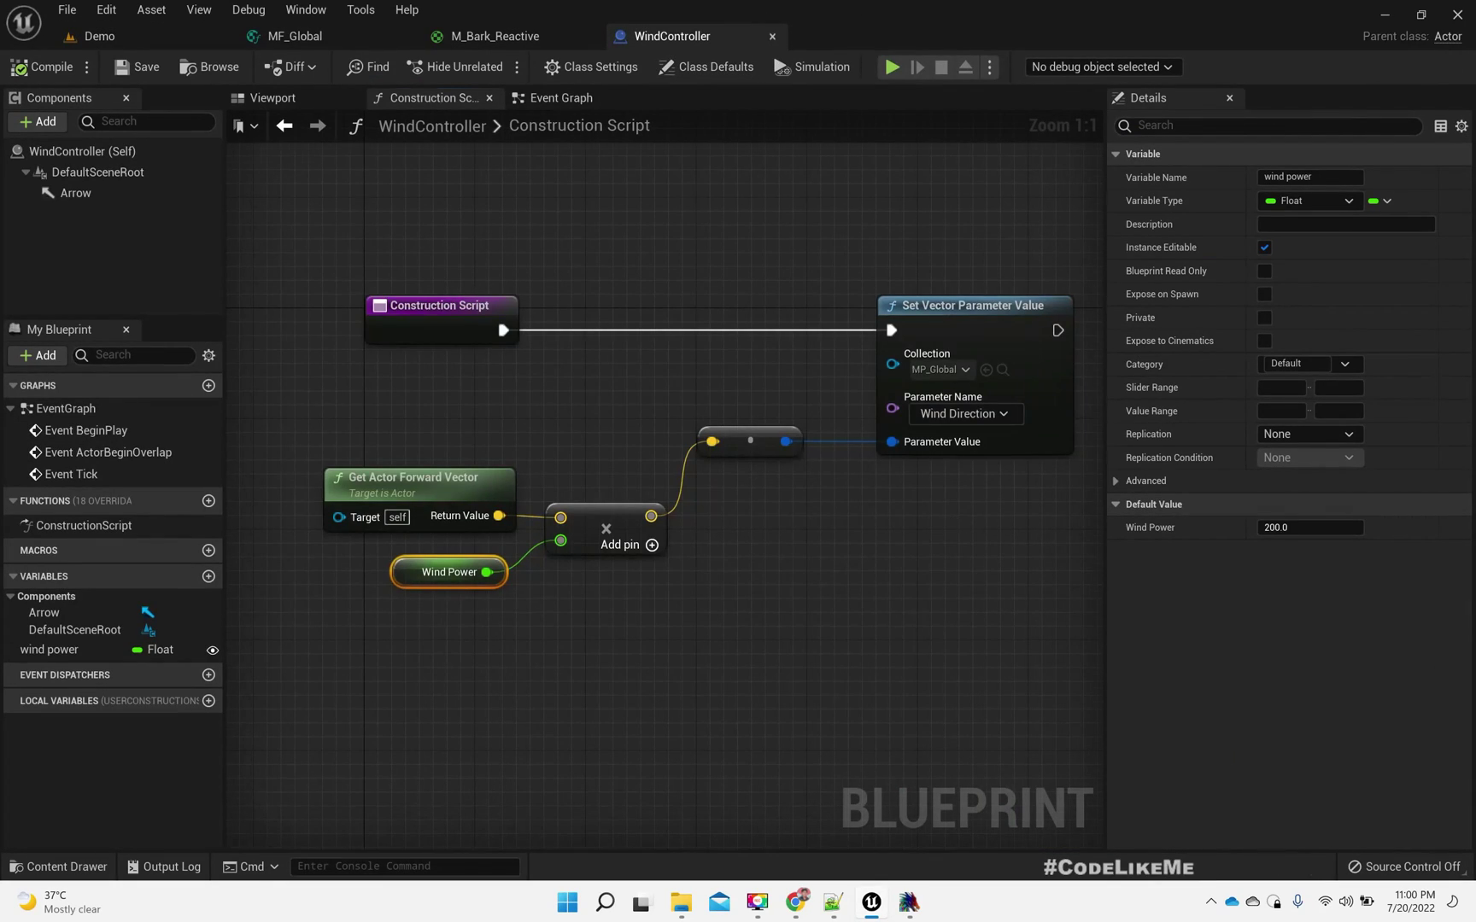
{"action": "right_click_drag", "start_coordinate": [941, 522], "coordinate": [812, 489]}
{"action": "right_click_drag", "start_coordinate": [765, 575], "coordinate": [661, 560]}
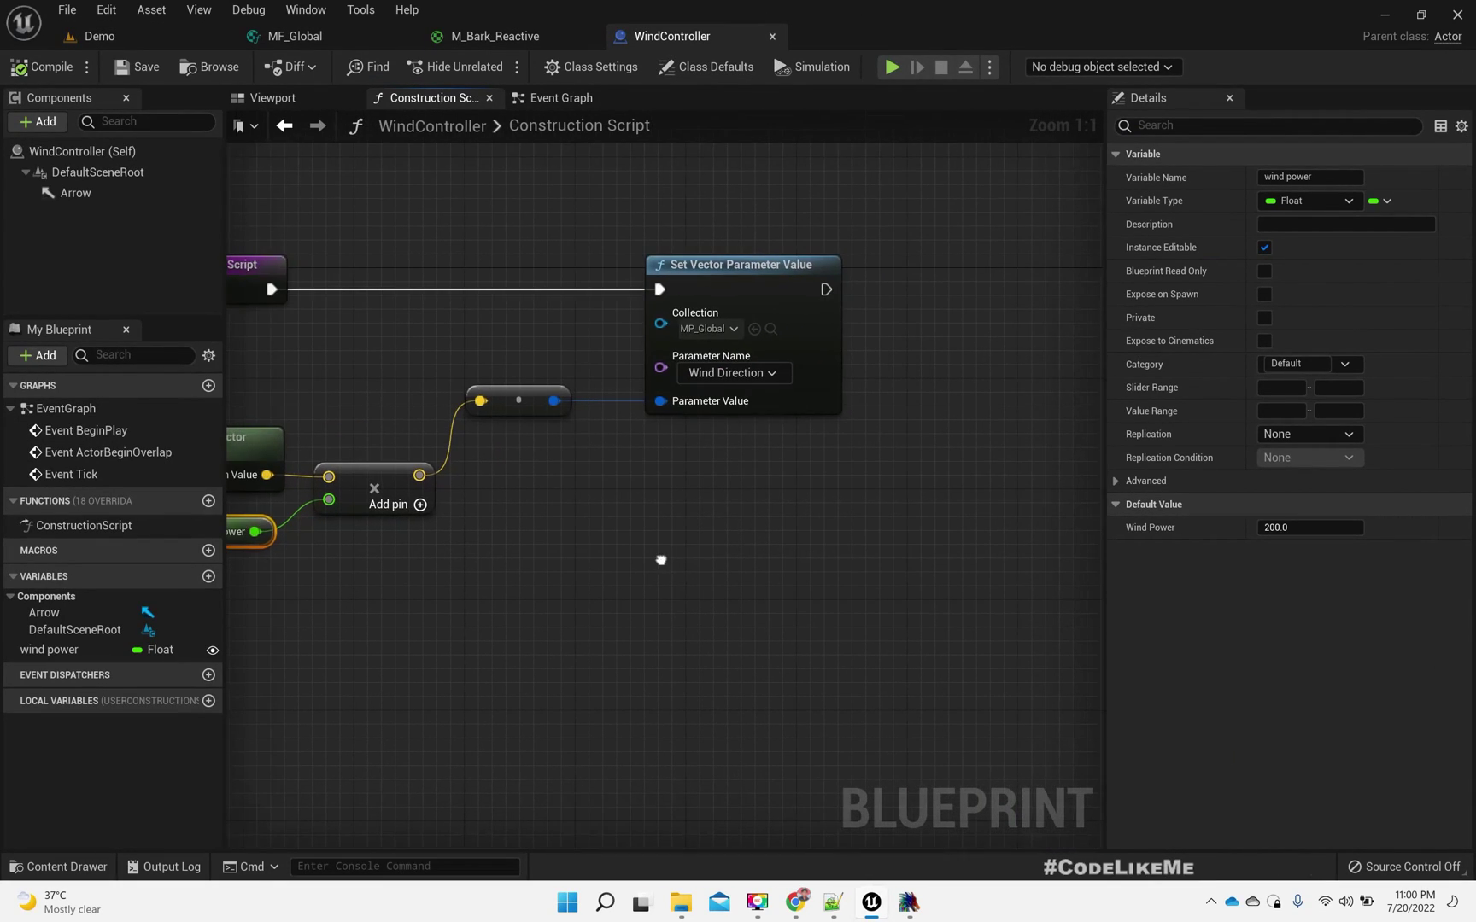
{"action": "left_click_drag", "start_coordinate": [826, 288], "coordinate": [926, 291]}
{"action": "type", "text": "set scalara"}
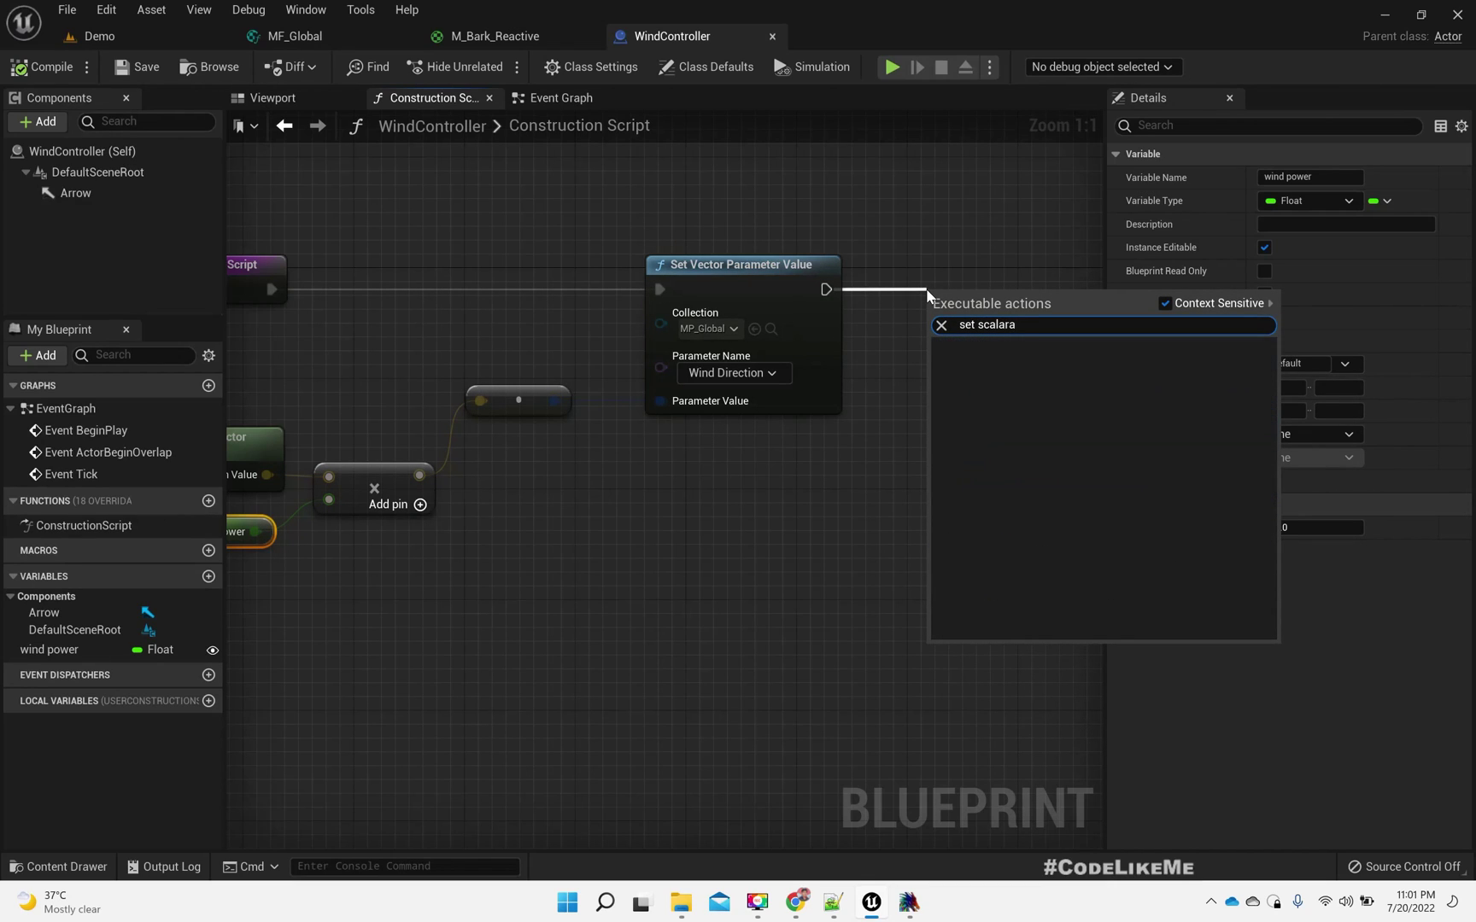
{"action": "key", "text": "BackSpace"}
{"action": "key", "text": "Return"}
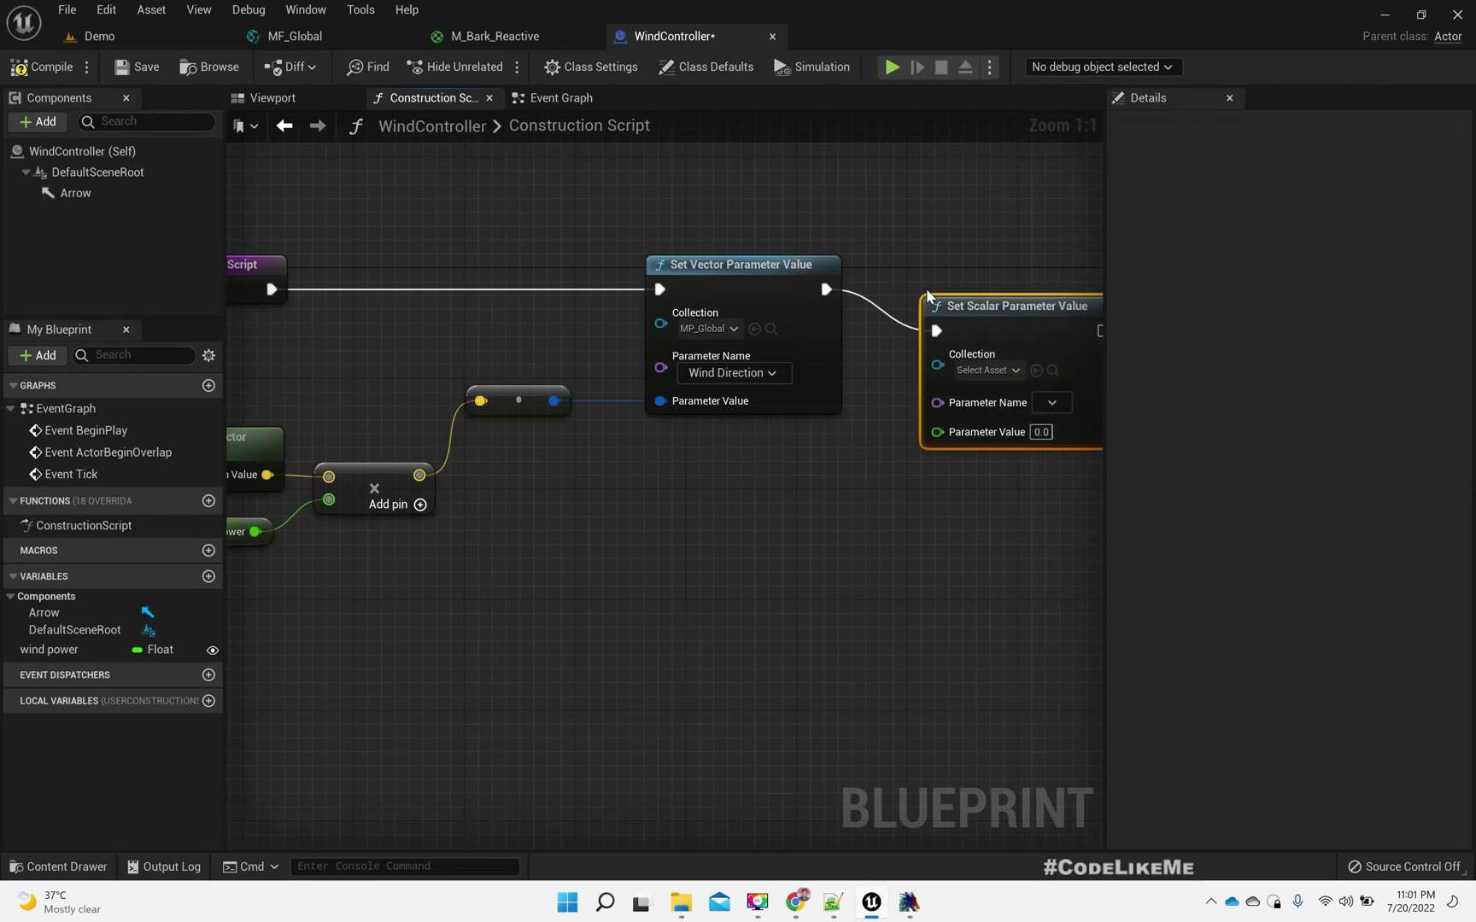
{"action": "left_click", "coordinate": [988, 369]}
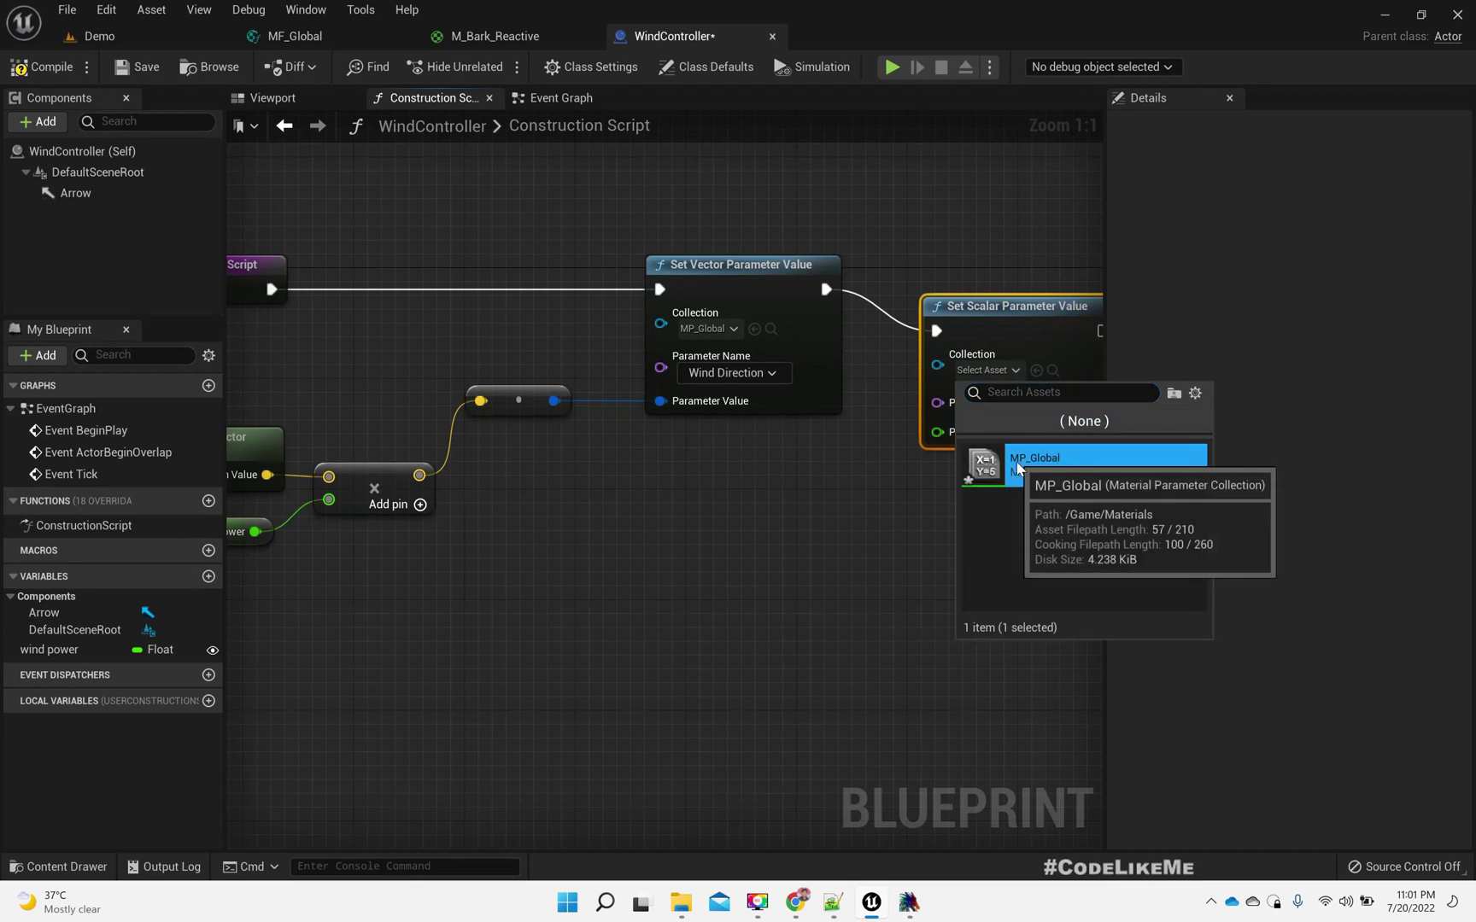
{"action": "left_click", "coordinate": [991, 461]}
{"action": "left_click", "coordinate": [1039, 404]}
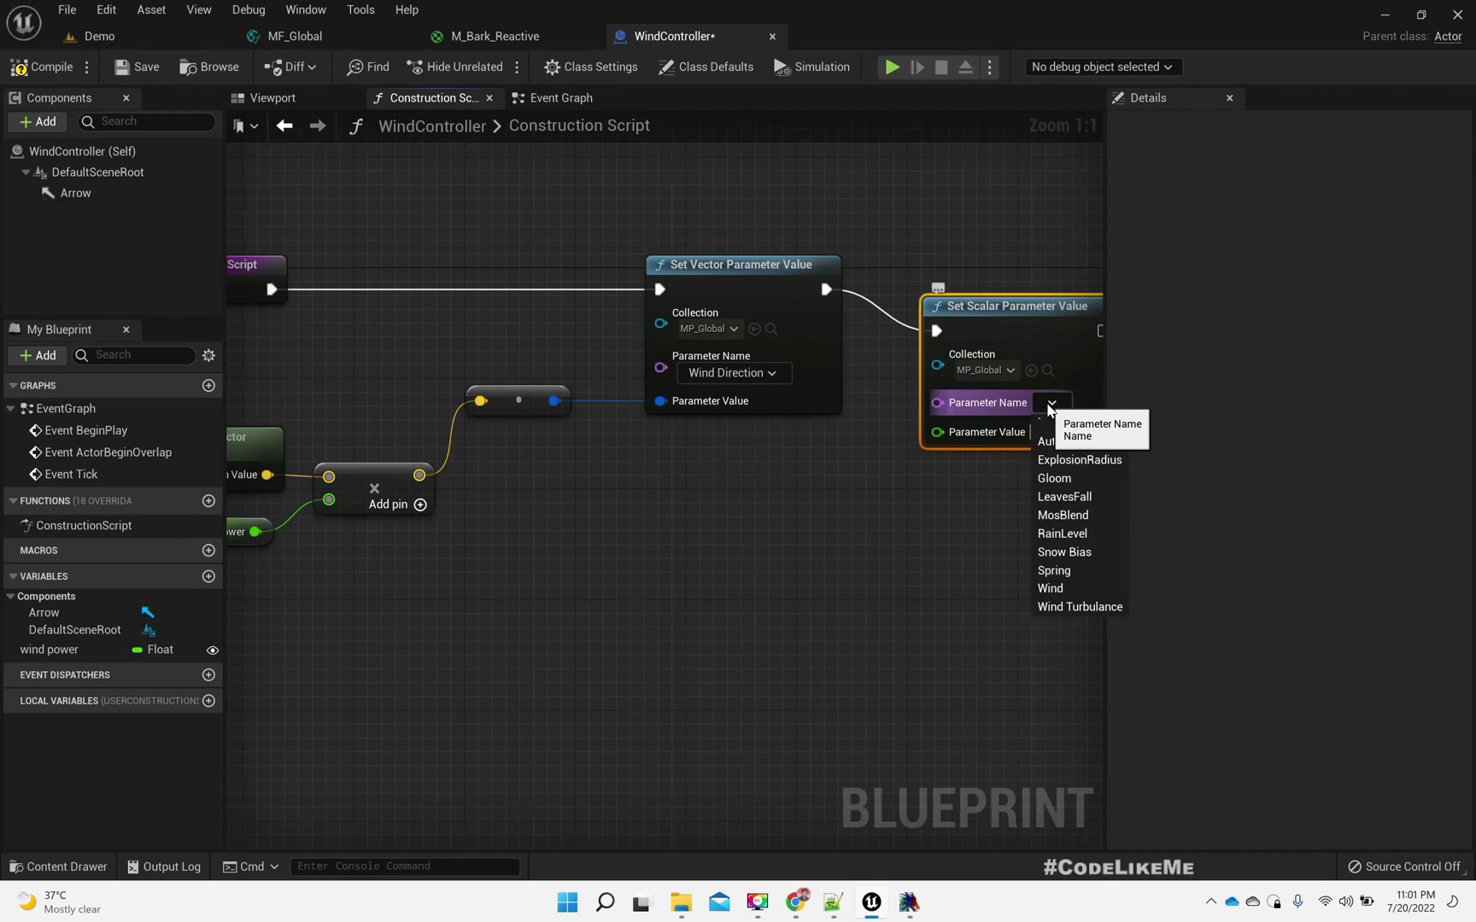
{"action": "left_click", "coordinate": [1080, 606]}
{"action": "left_click_drag", "start_coordinate": [1015, 326], "coordinate": [1042, 286]}
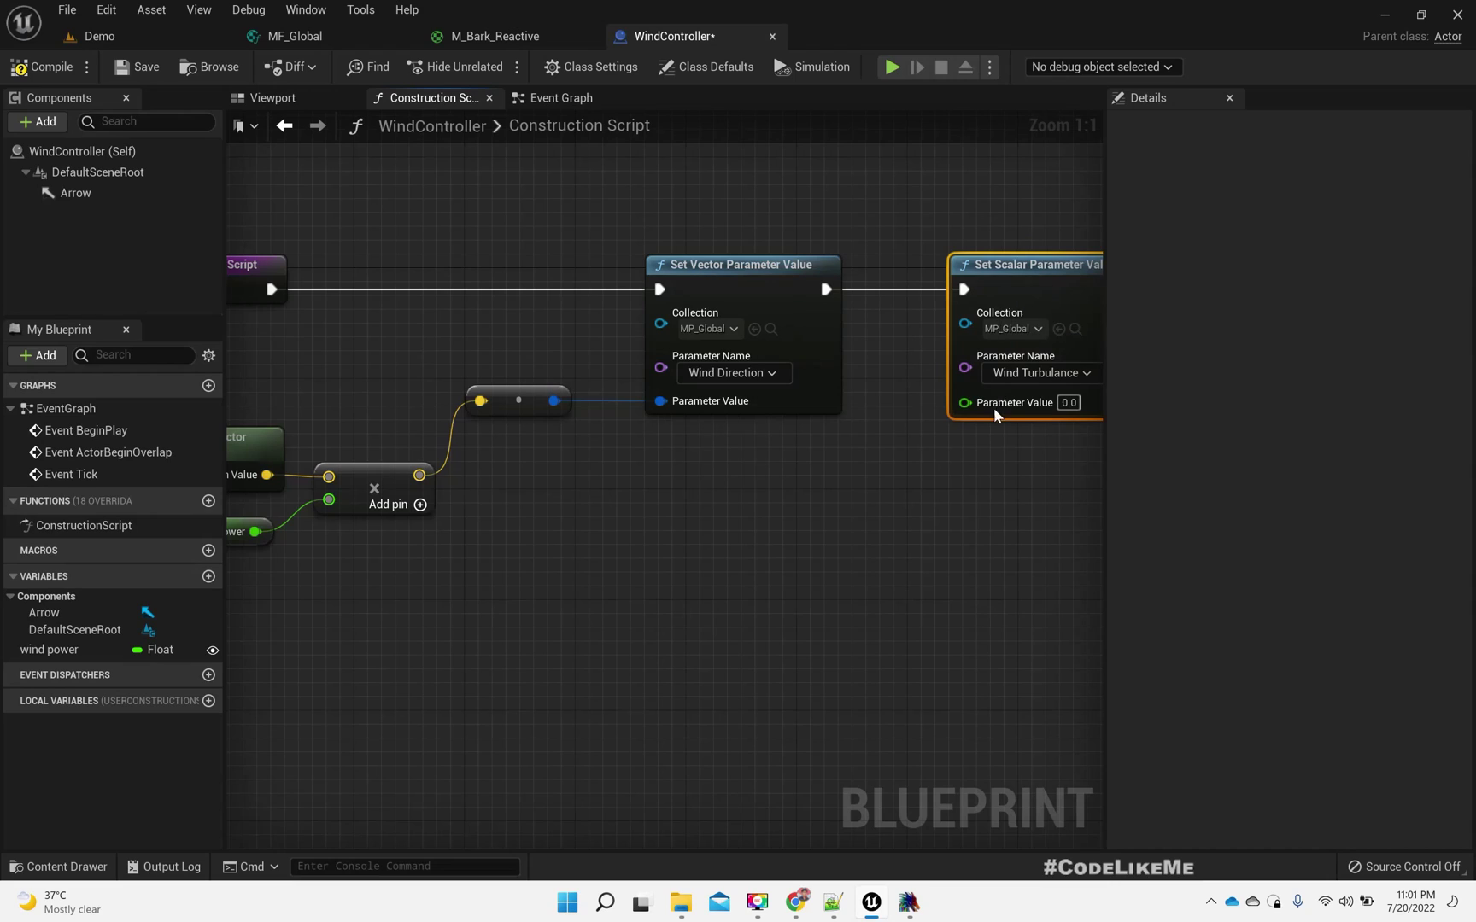
- Promote its value to an instance-editable Wind Turbulance variable, compile, and keep default 1.0
{"action": "right_click", "coordinate": [993, 407]}
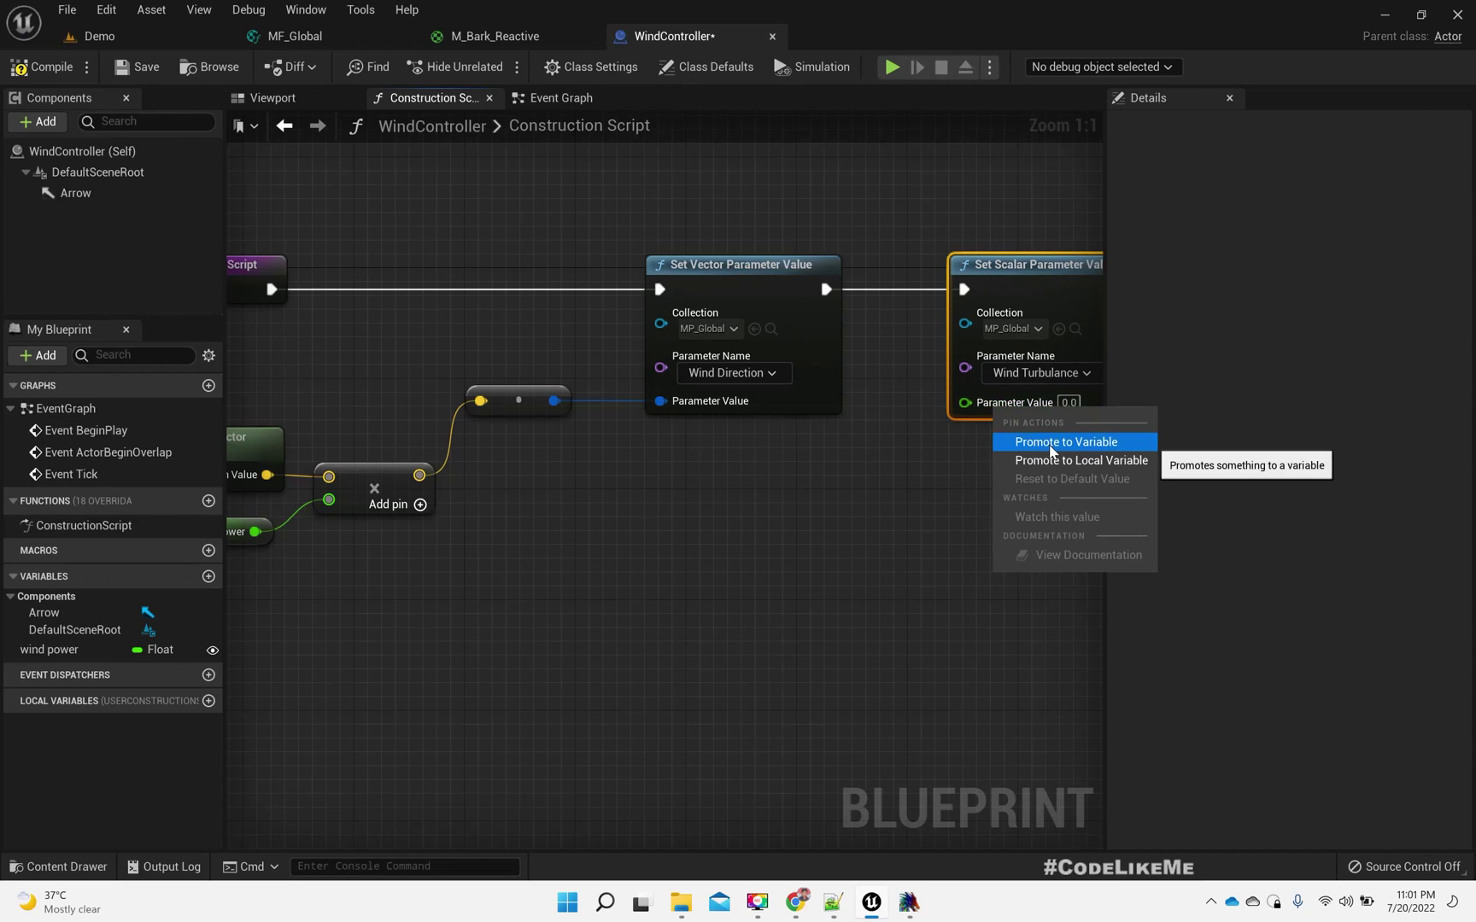
{"action": "left_click", "coordinate": [1050, 441]}
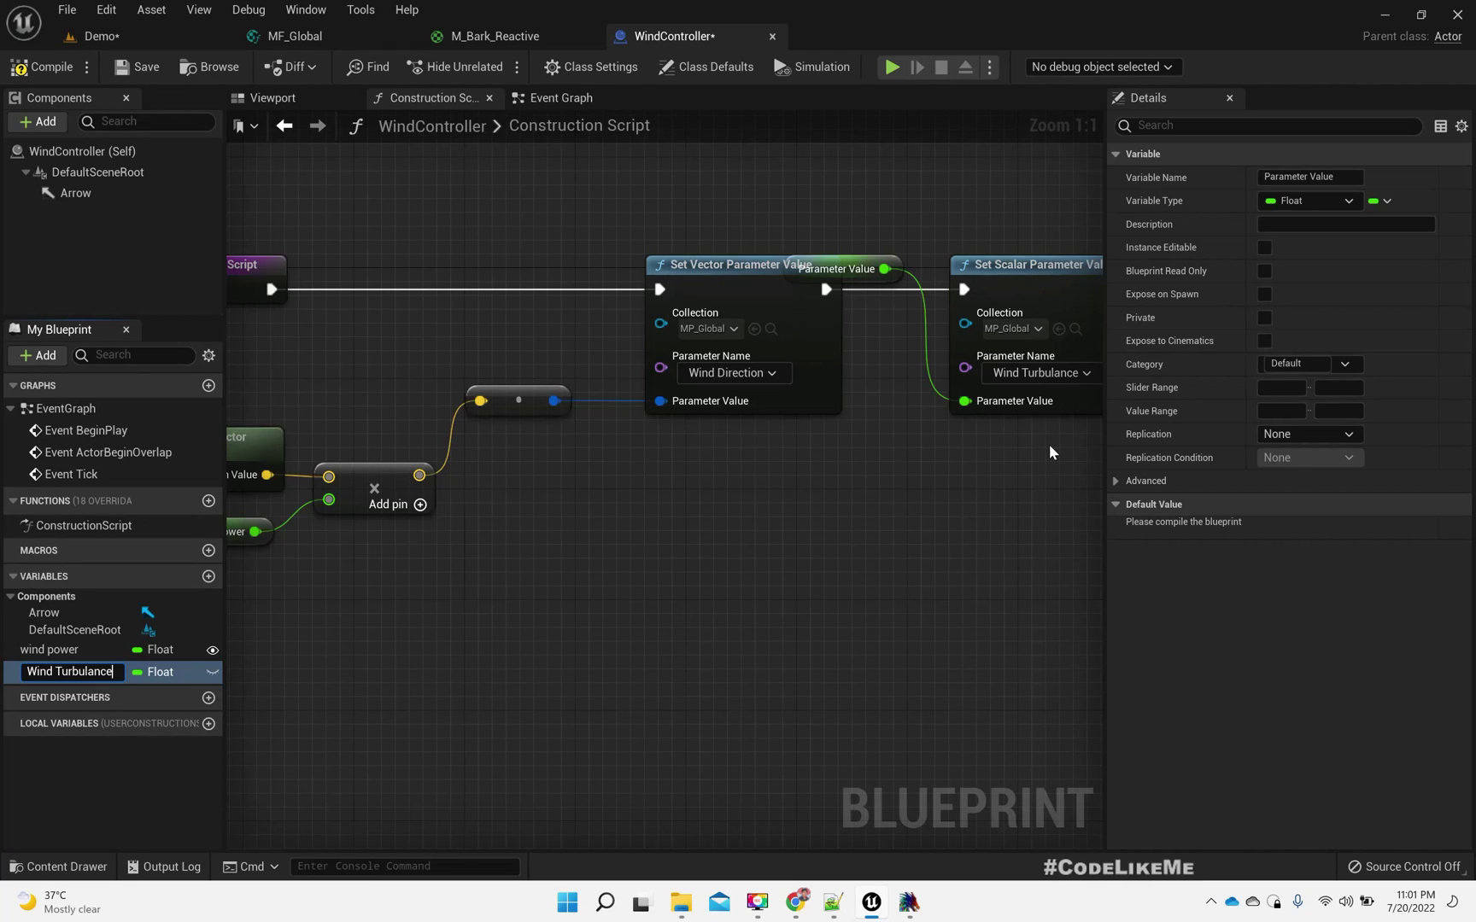
{"action": "key", "text": "Return"}
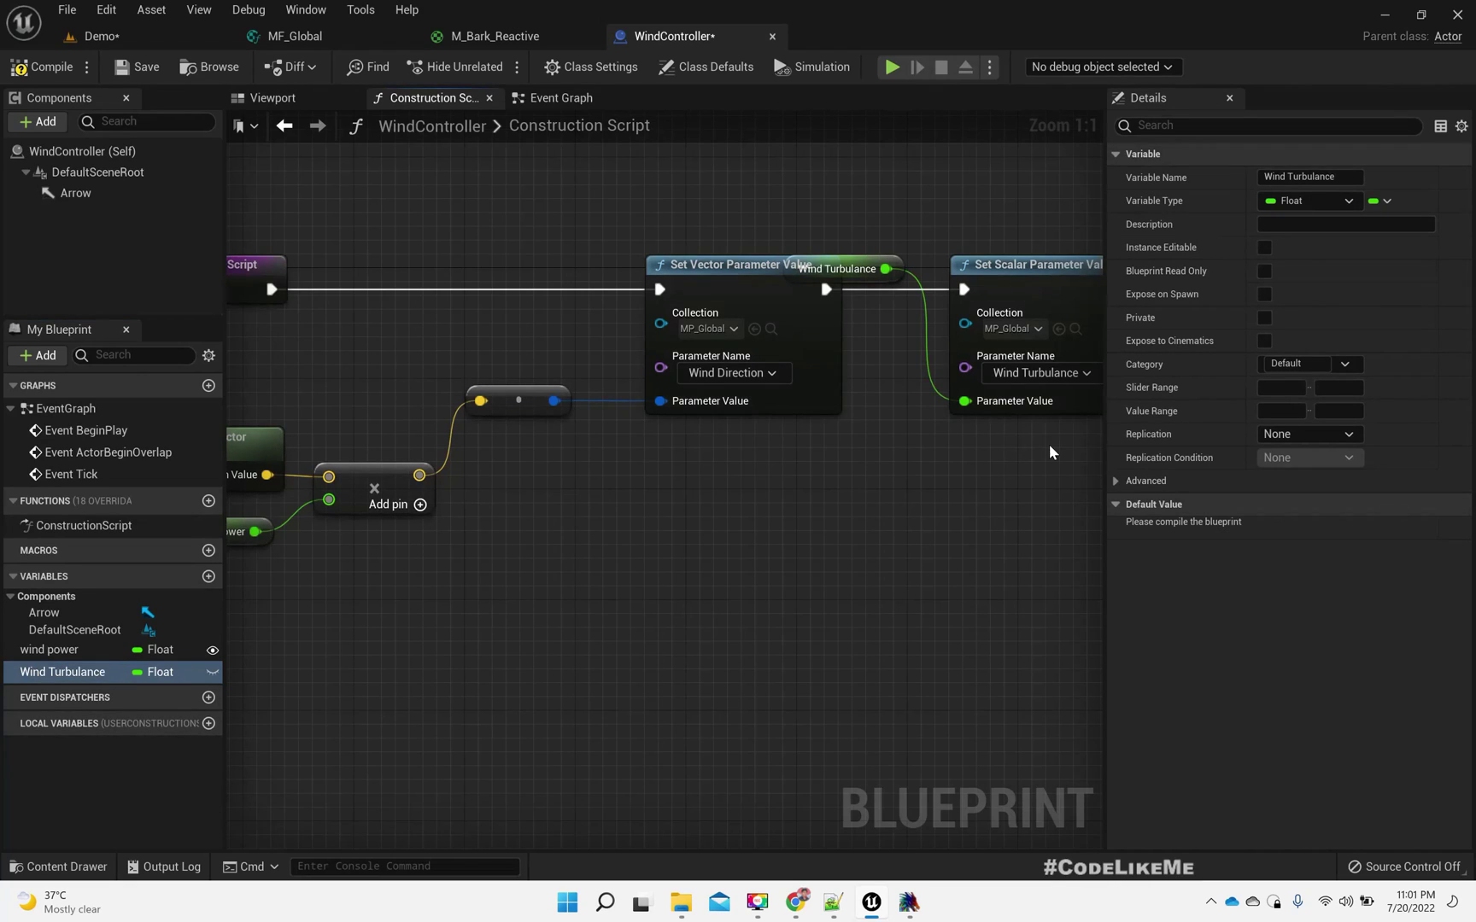
{"action": "left_click", "coordinate": [63, 64]}
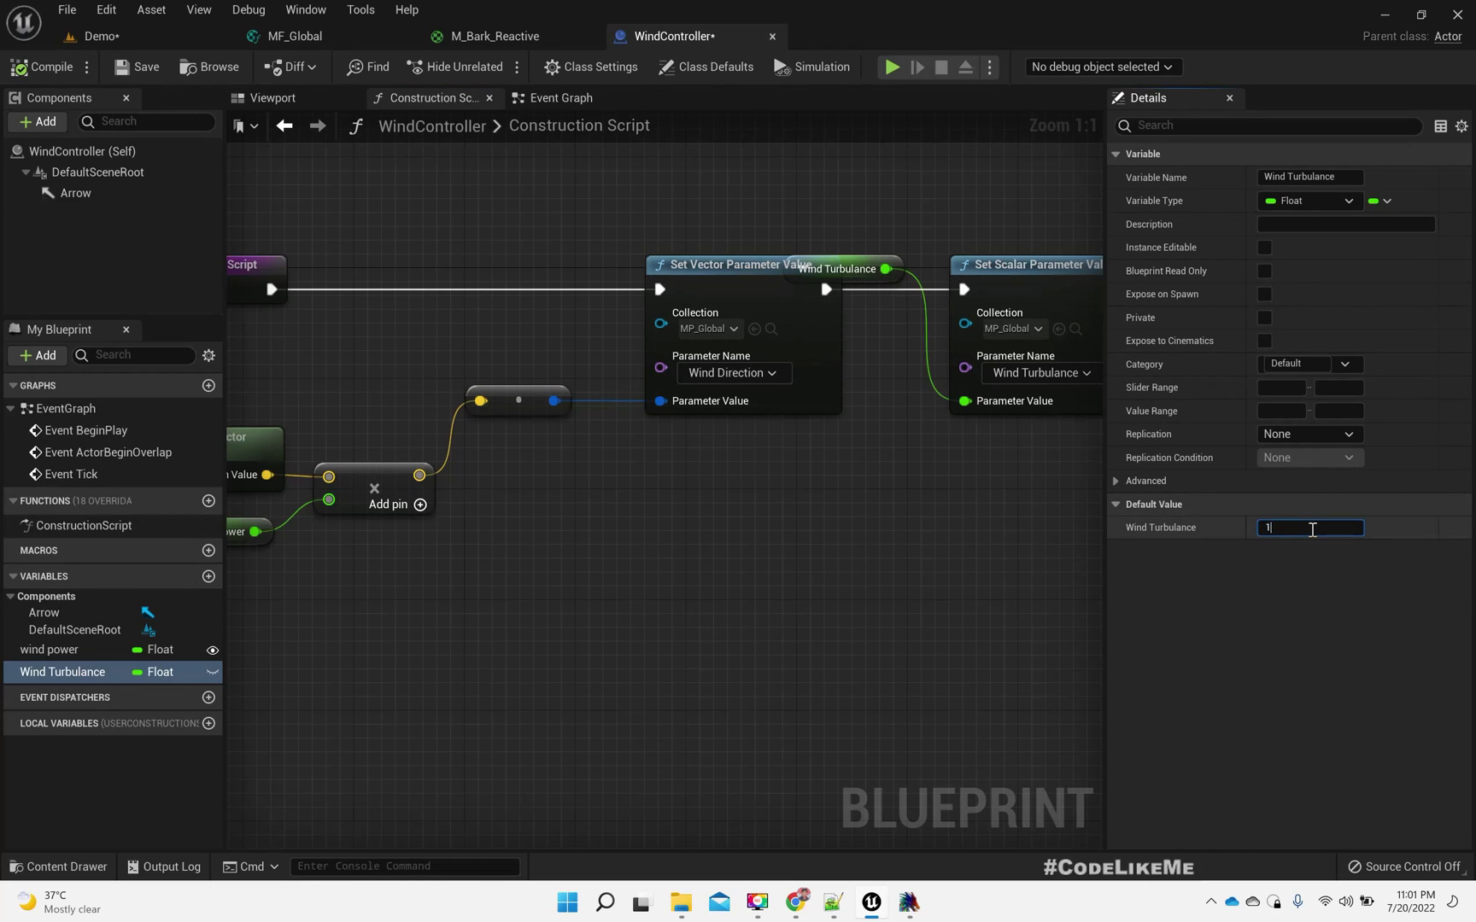
{"action": "left_click", "coordinate": [211, 672]}
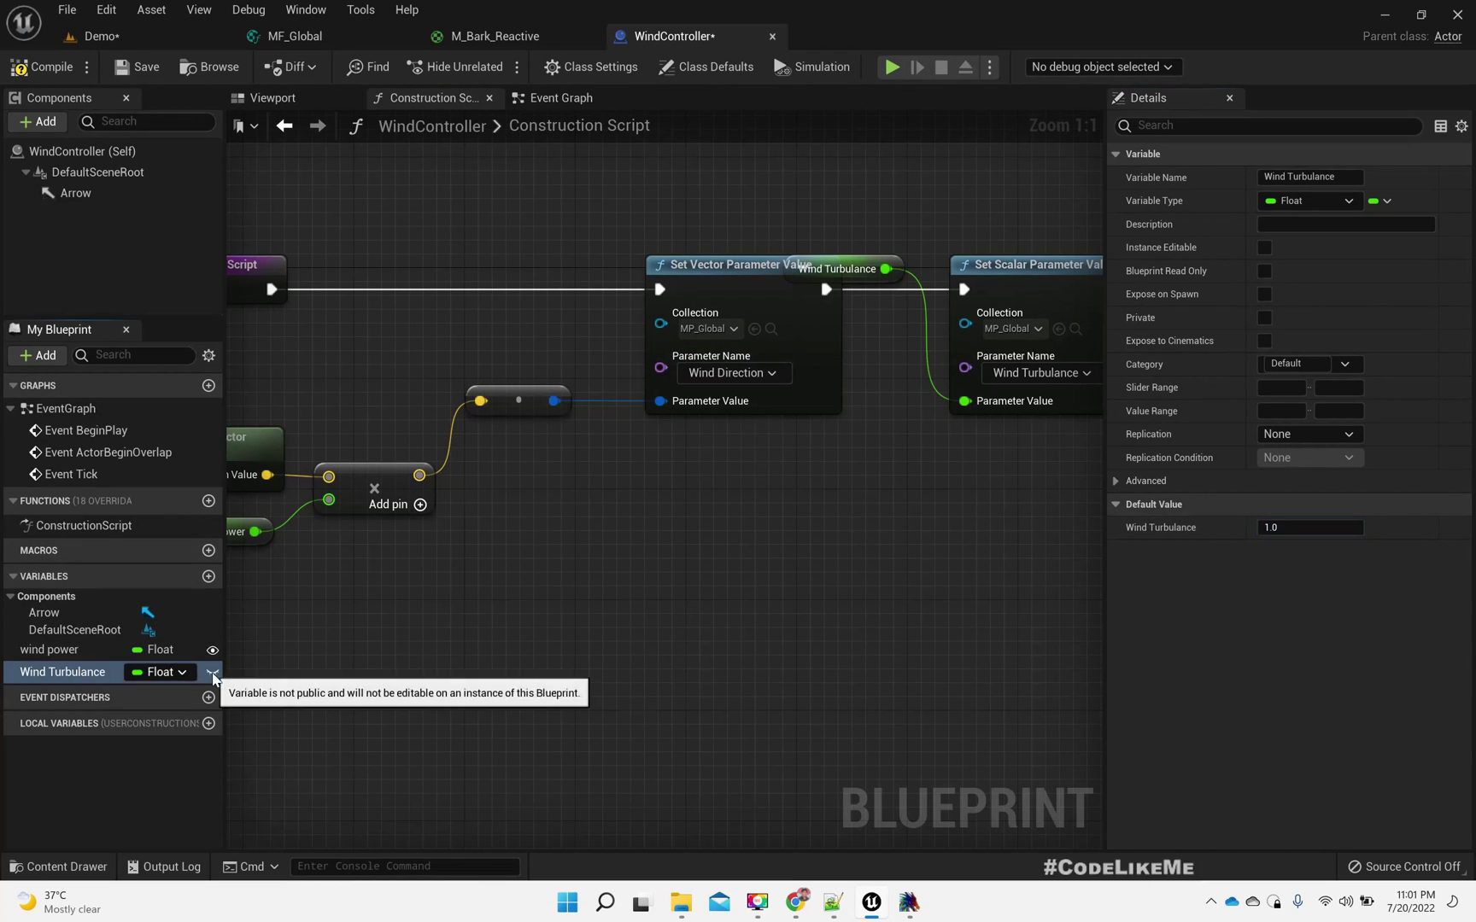
{"action": "left_click_drag", "start_coordinate": [866, 270], "coordinate": [808, 464]}
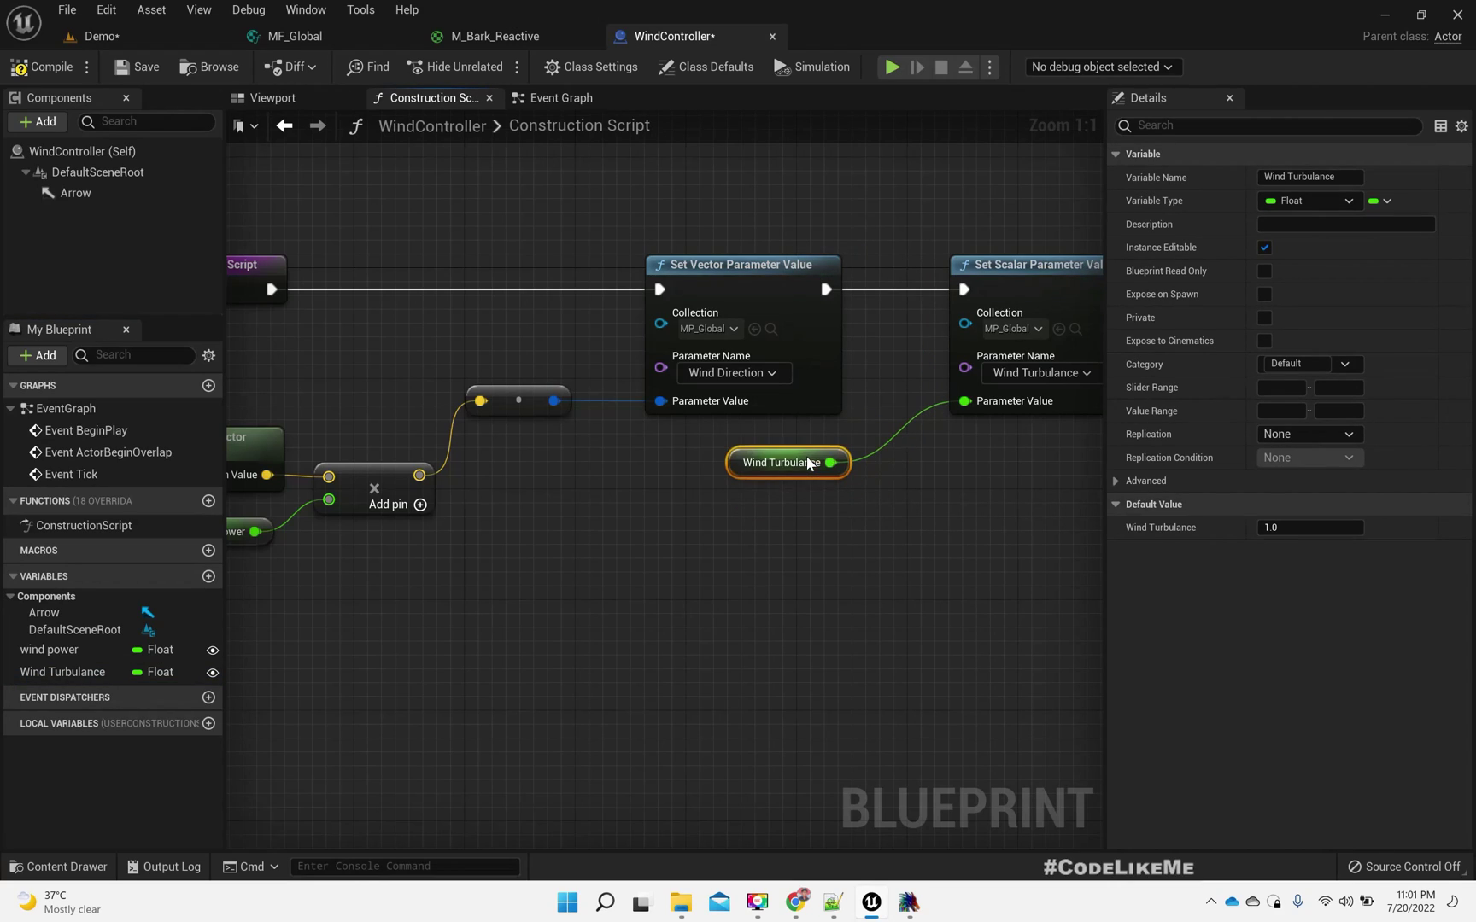
{"action": "left_click", "coordinate": [141, 36]}
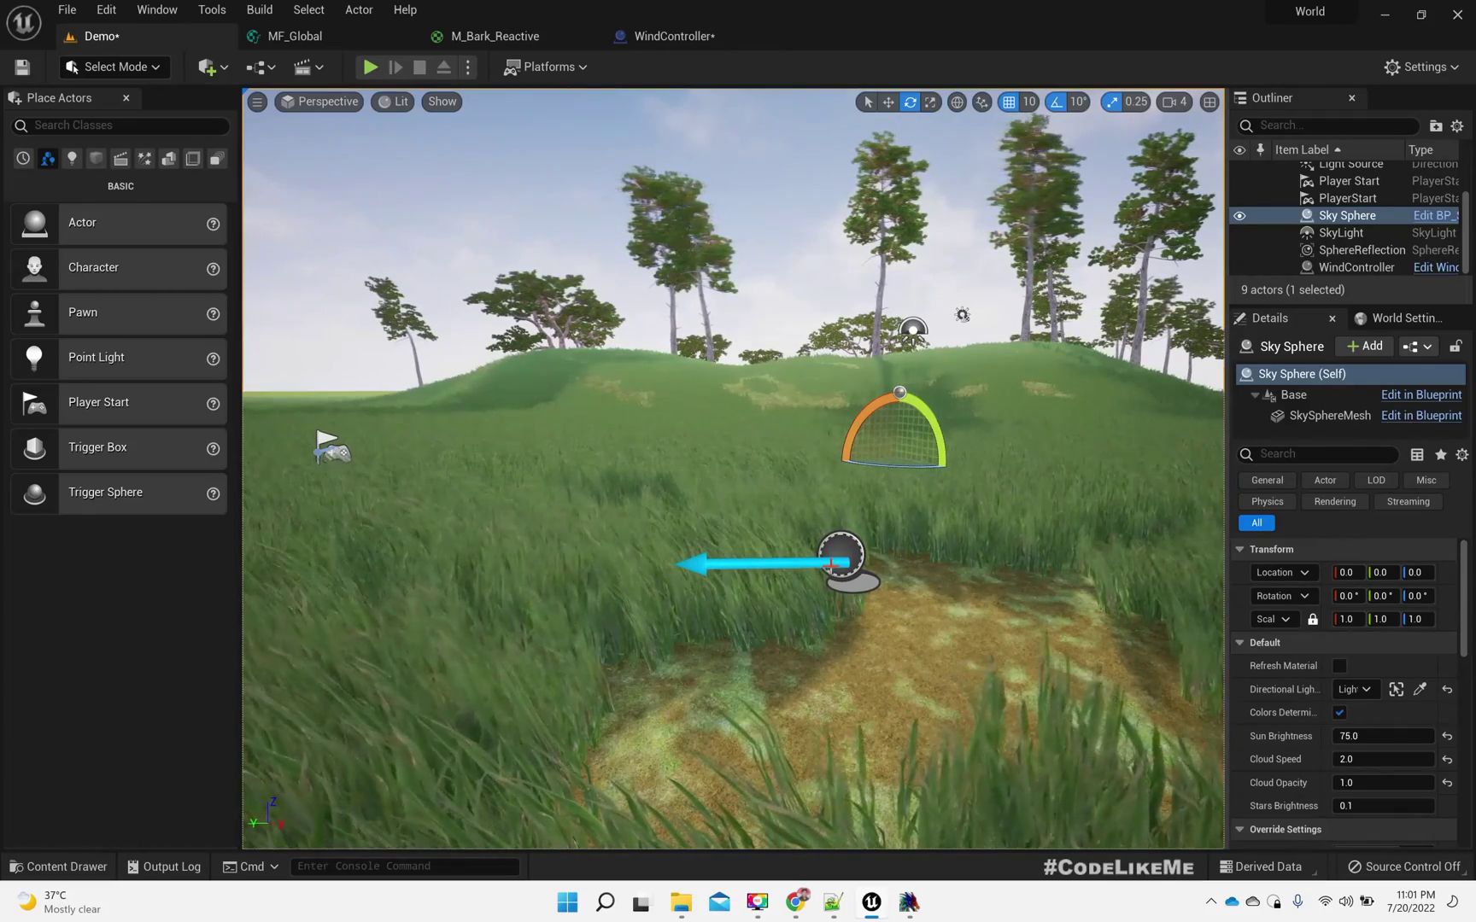
- Select the WindController actor and raise its Wind Turbulence value
{"action": "left_click", "coordinate": [841, 555]}
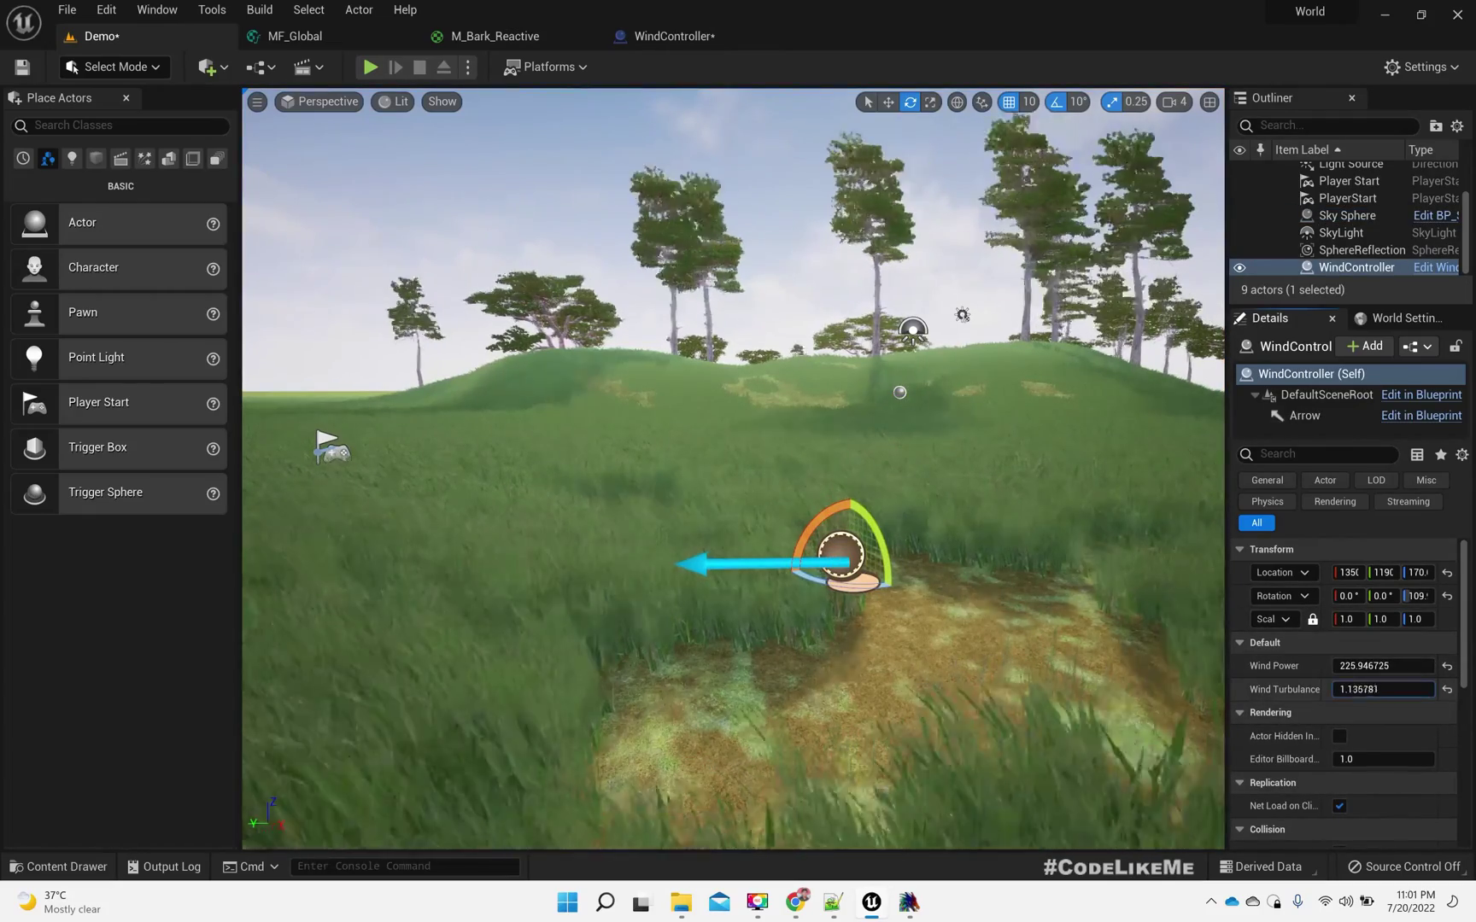
{"action": "left_click_drag", "start_coordinate": [1388, 689], "coordinate": [1409, 689]}
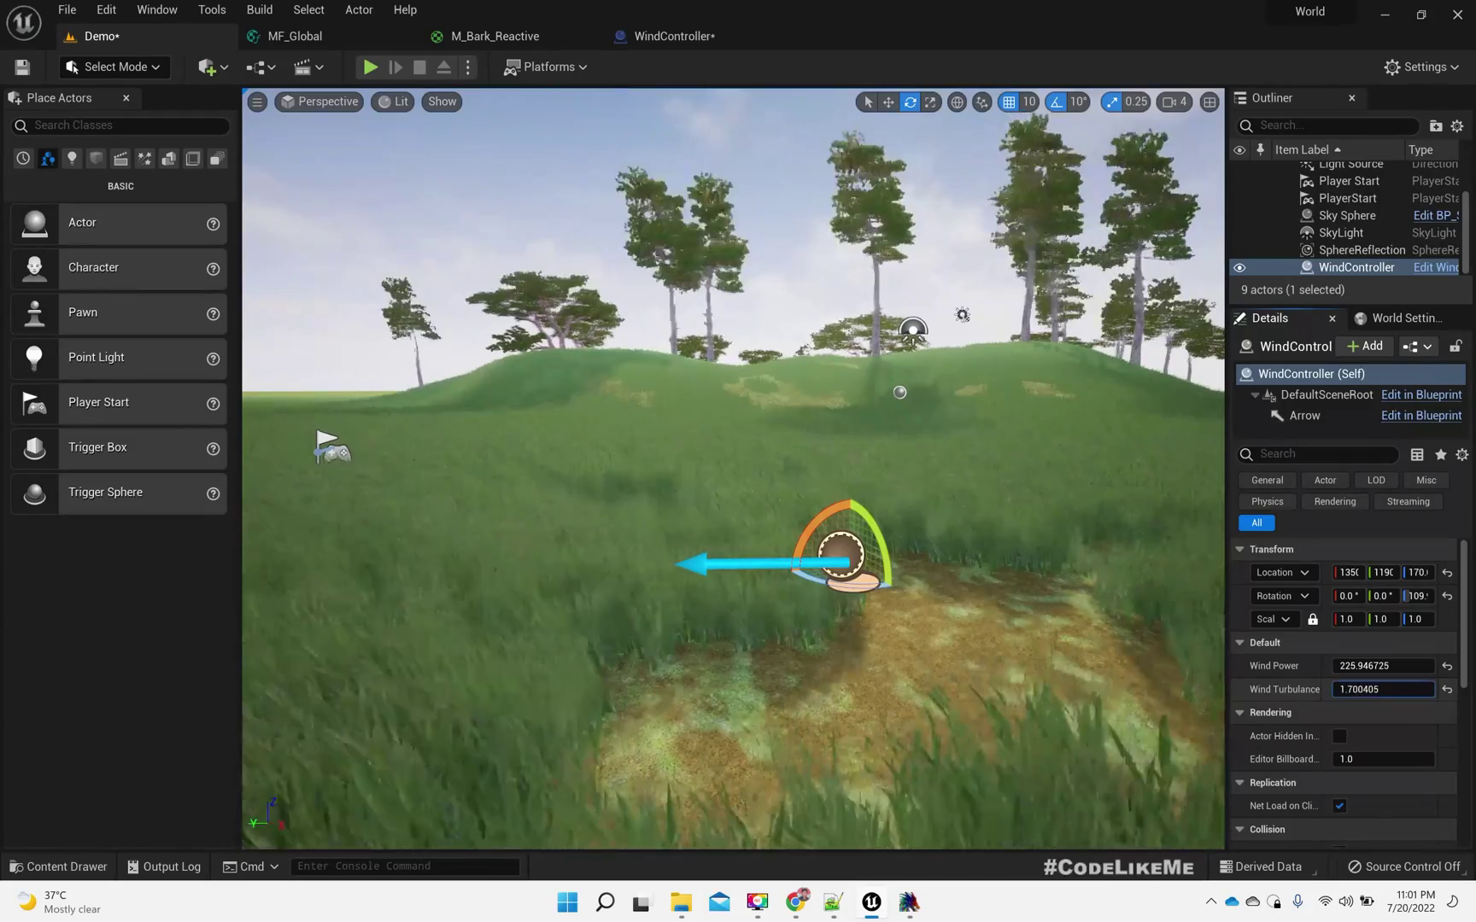
{"action": "left_click_drag", "start_coordinate": [1410, 689], "coordinate": [1422, 692]}
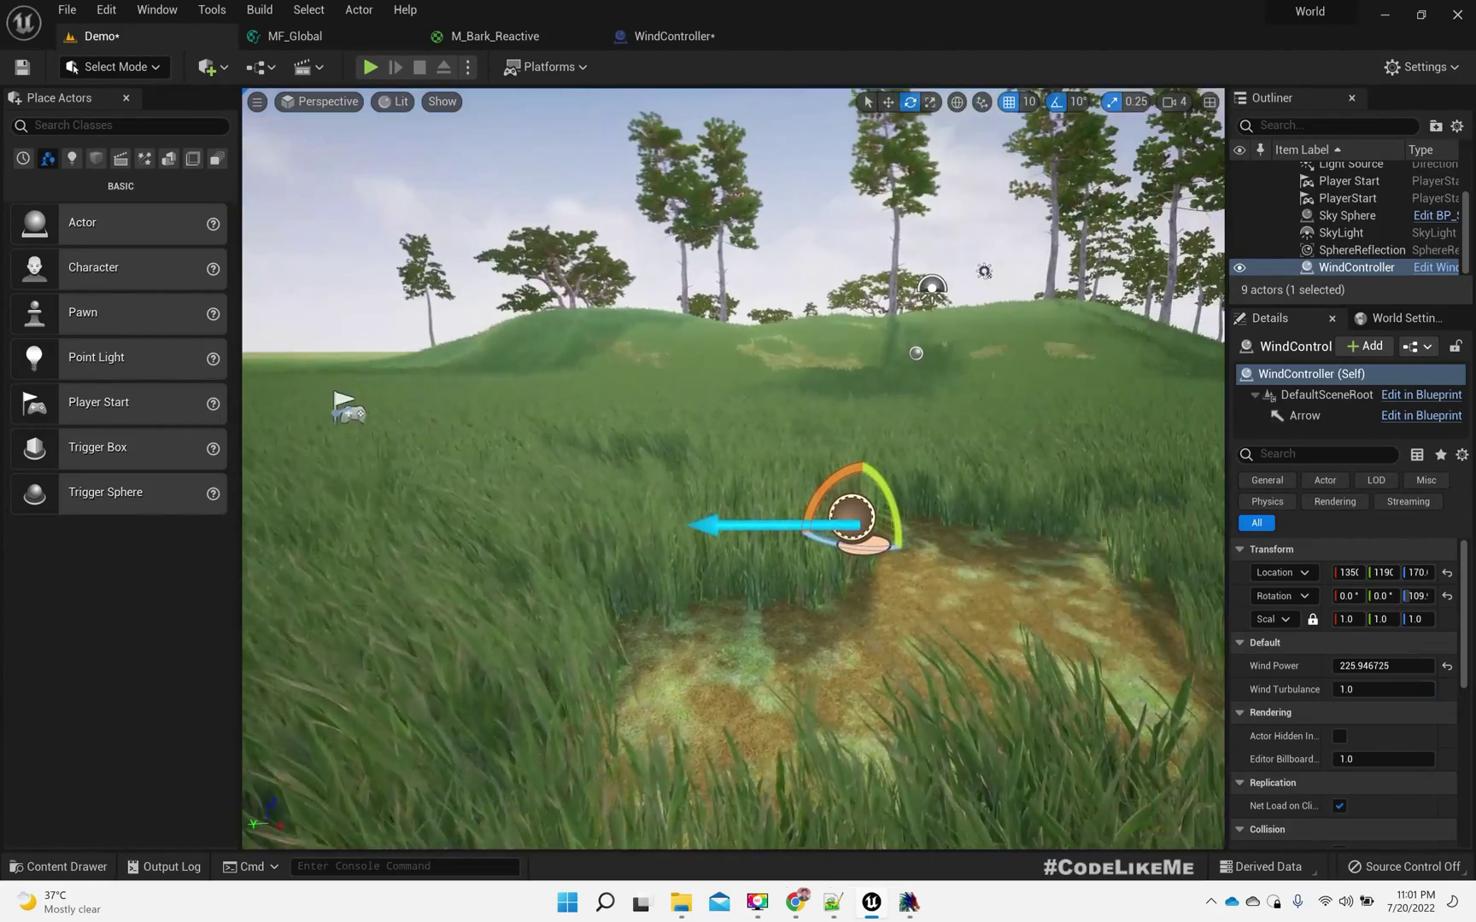
- In full-screen game view, rotate the WindController arrow's yaw to change the wind direction
{"action": "key", "text": "g"}
{"action": "key", "text": "F11"}
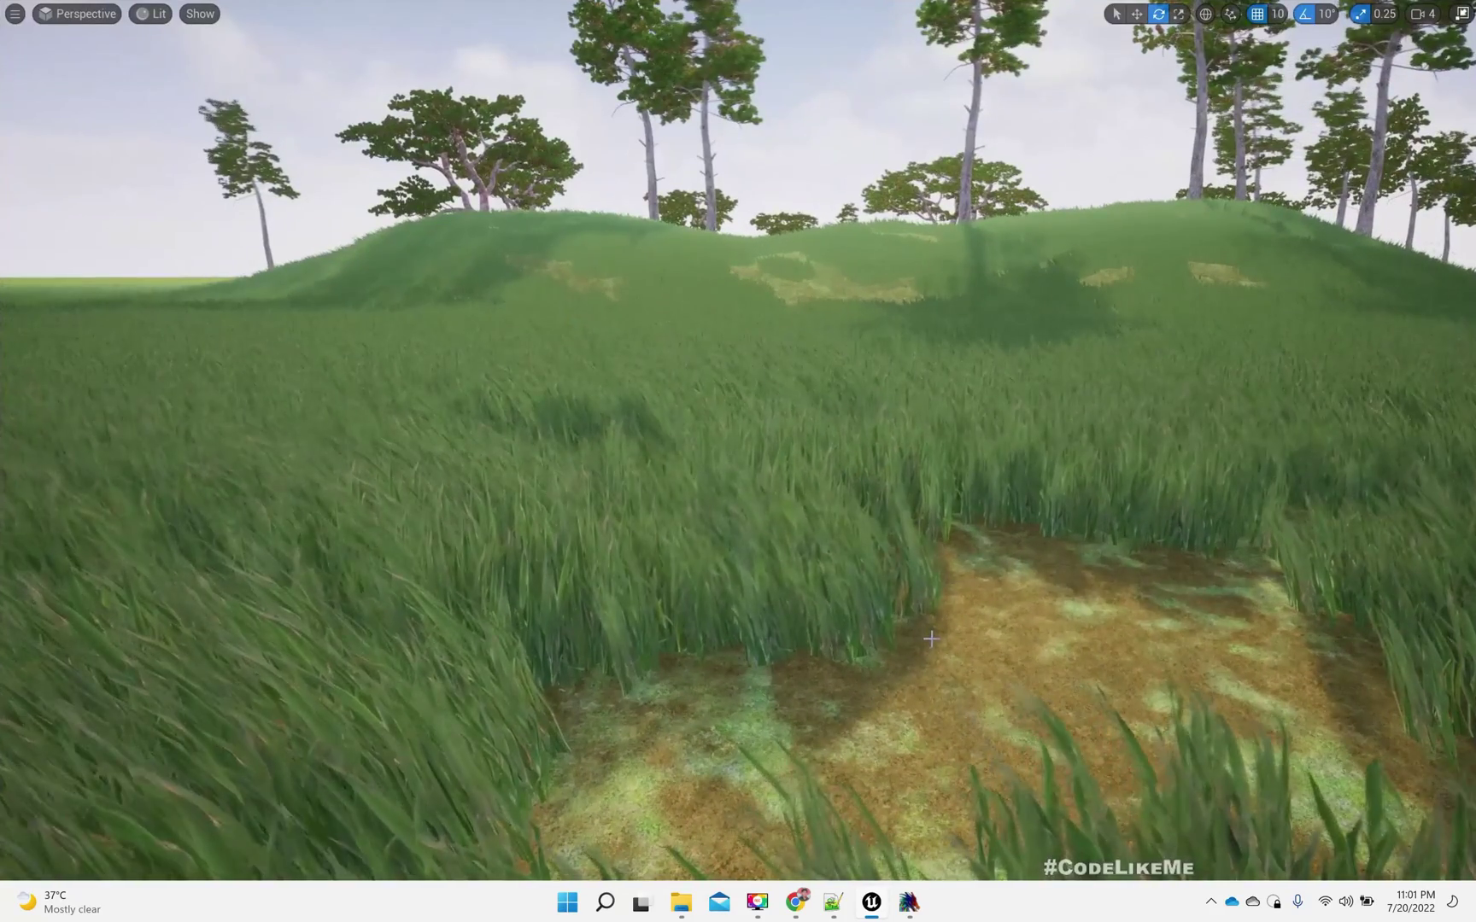
{"action": "right_click_drag", "start_coordinate": [891, 659], "coordinate": [749, 660]}
{"action": "key", "text": "g"}
{"action": "mouse_move", "coordinate": [749, 660]}
{"action": "left_mouse_down"}
{"action": "mouse_move", "coordinate": [837, 665]}
{"action": "mouse_move", "coordinate": [735, 665]}
{"action": "mouse_move", "coordinate": [773, 666]}
{"action": "left_mouse_up"}
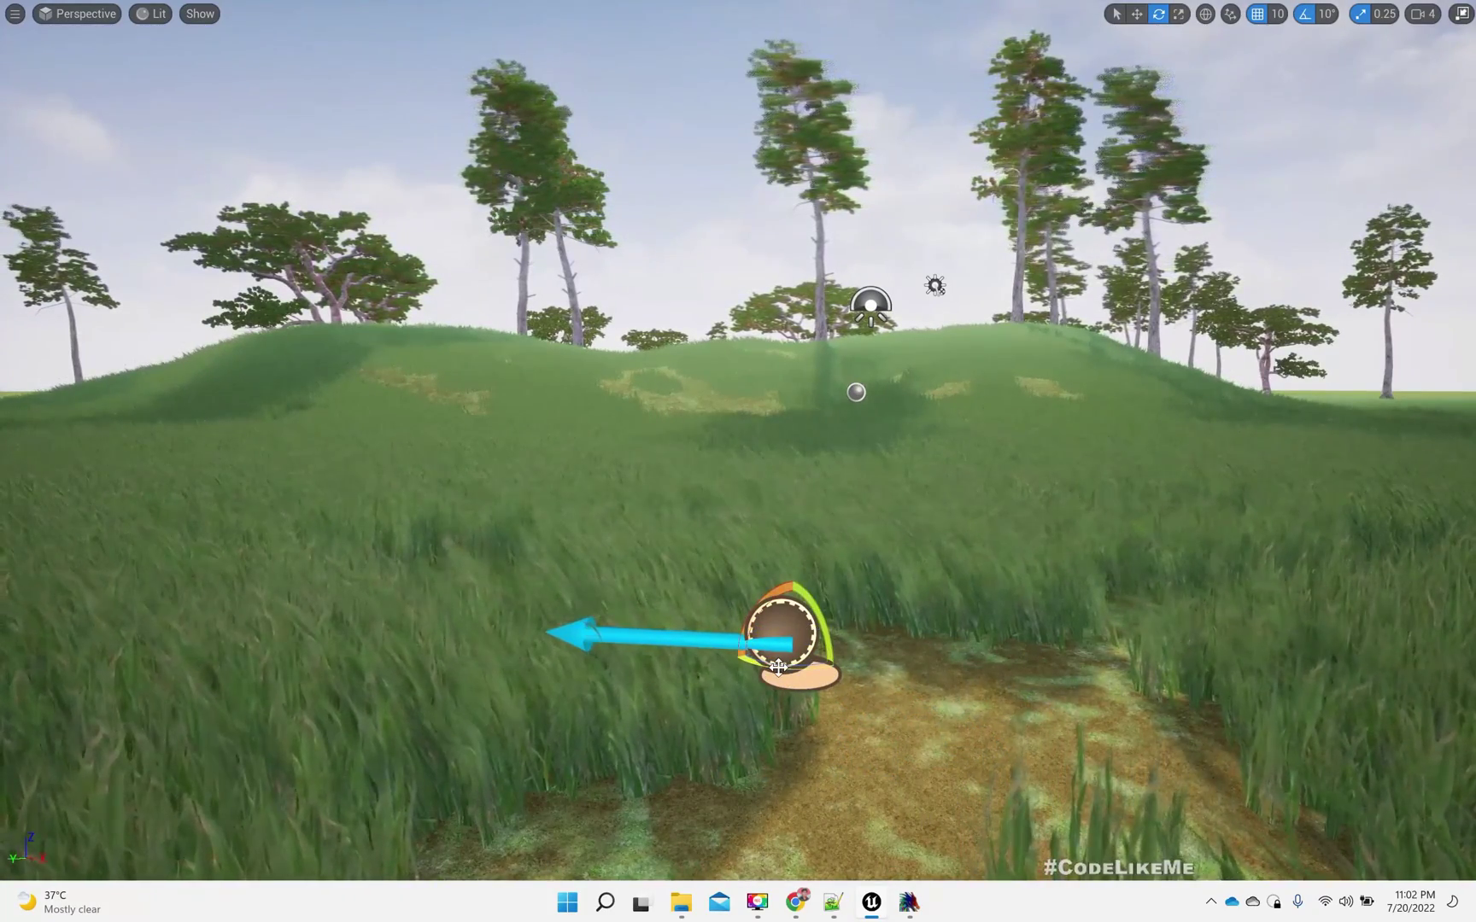
{"action": "key", "text": "F11"}
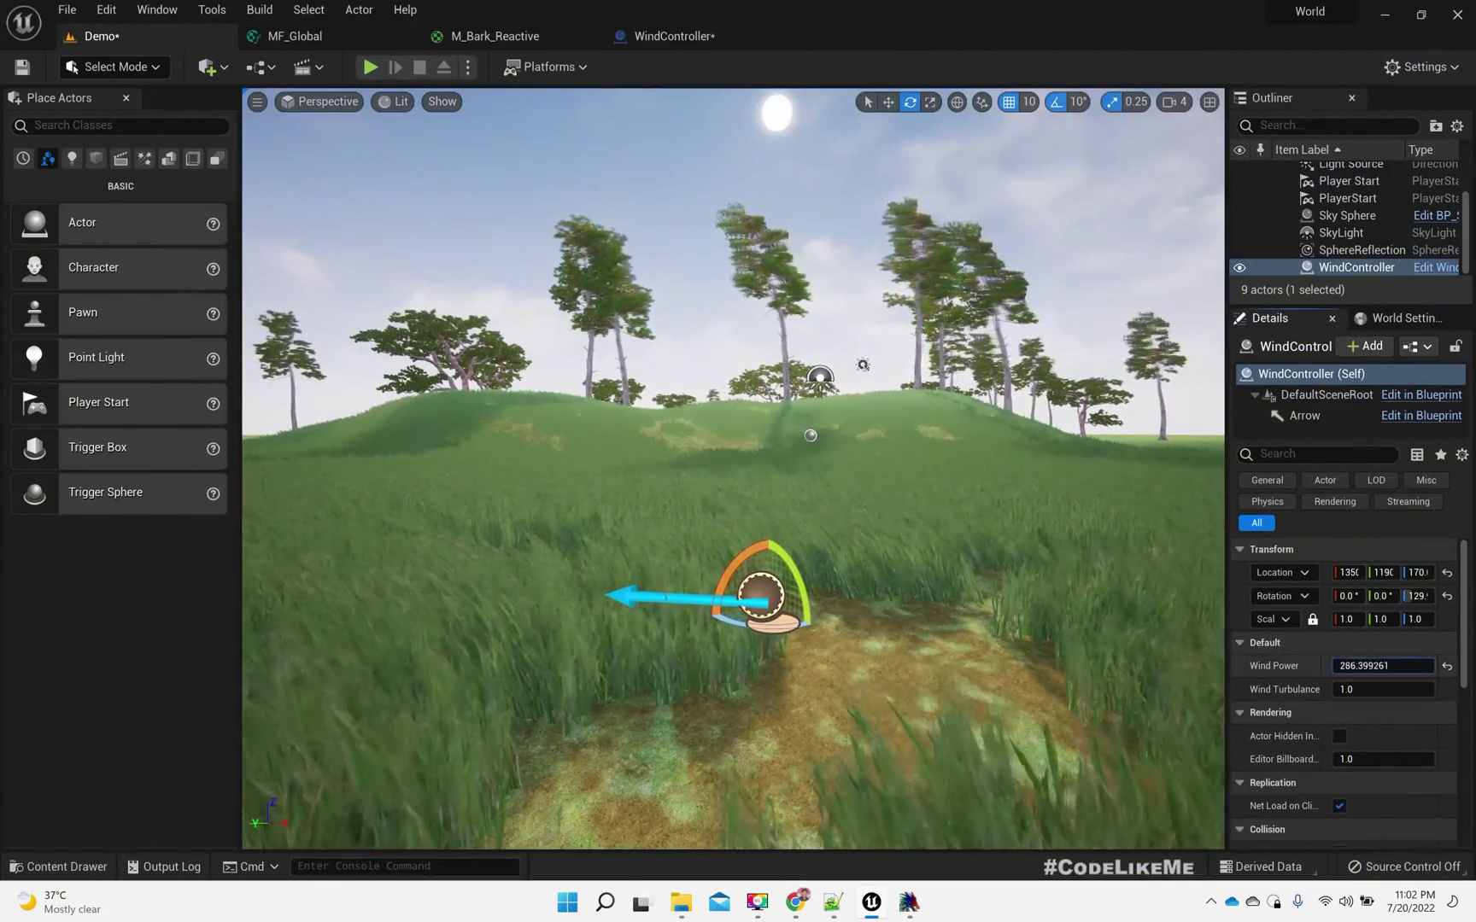
- Briefly raise Wind Power, then reset Wind Turbulence to 1.0 and Wind Power to 200.0
{"action": "mouse_move", "coordinate": [1381, 666]}
{"action": "left_mouse_down"}
{"action": "mouse_move", "coordinate": [1401, 666]}
{"action": "mouse_move", "coordinate": [1377, 677]}
{"action": "mouse_move", "coordinate": [1389, 690]}
{"action": "left_mouse_up"}
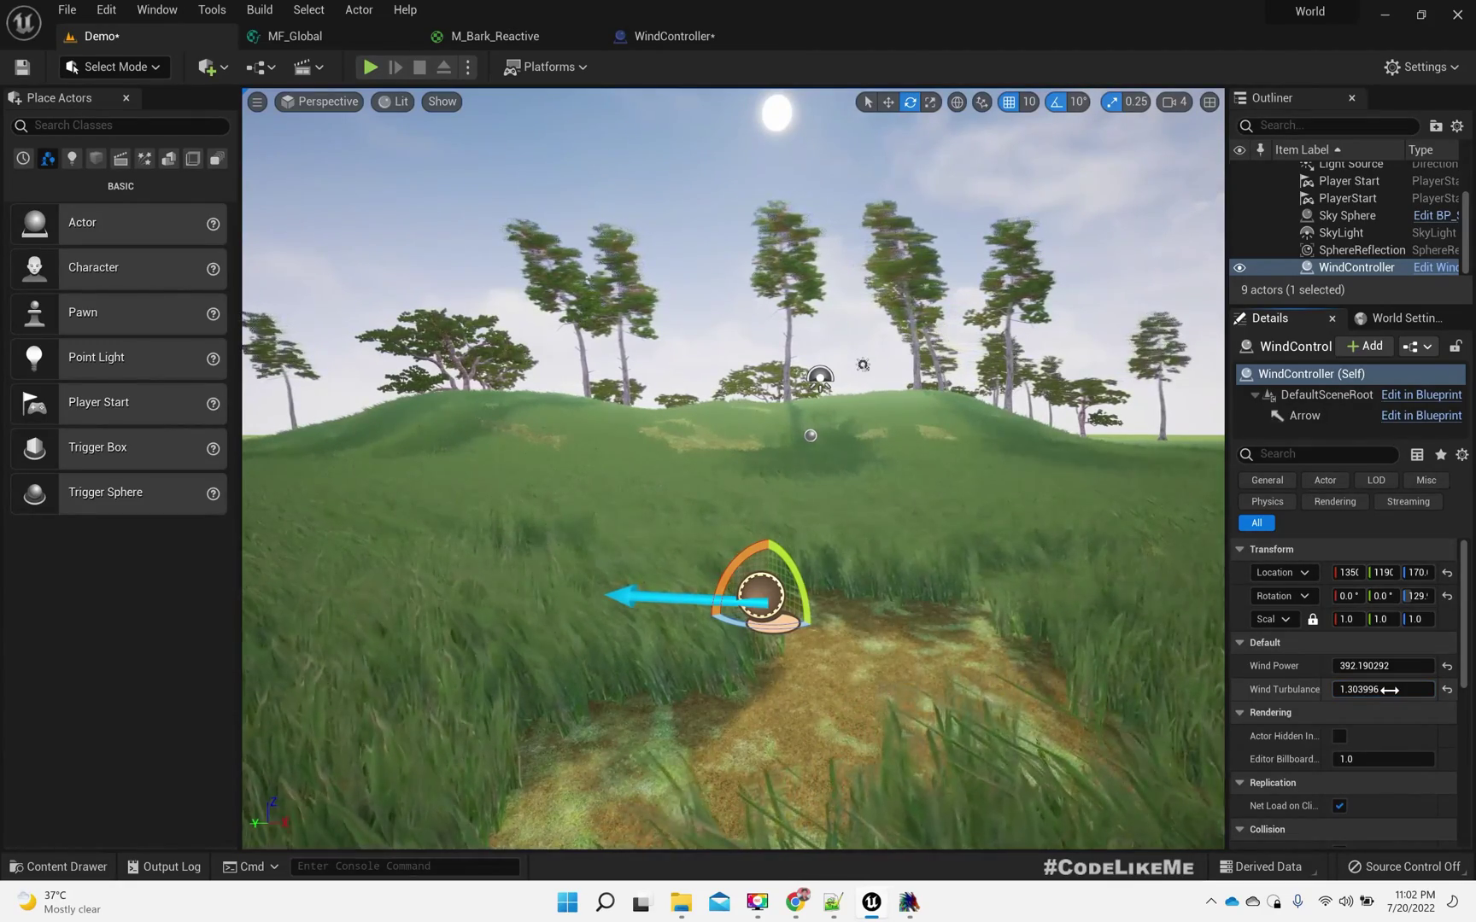
{"action": "left_click", "coordinate": [1446, 689]}
{"action": "left_click", "coordinate": [1447, 665]}
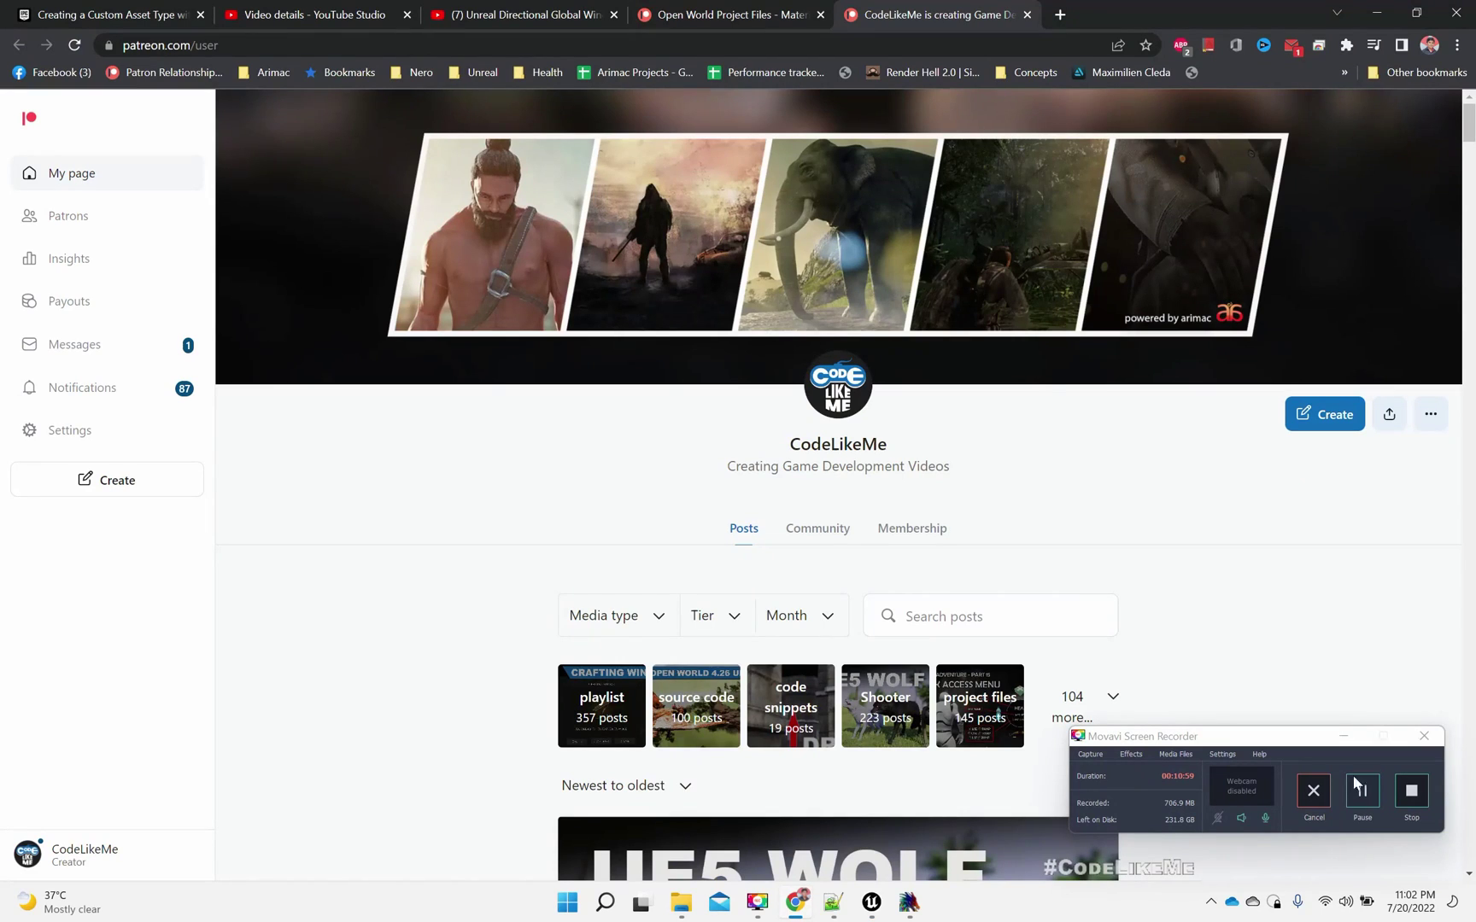
- Hide the recorder window and scroll the Patreon feed down to older posts like Flashbang AI Enemy Reaction
{"action": "left_click", "coordinate": [1338, 737]}
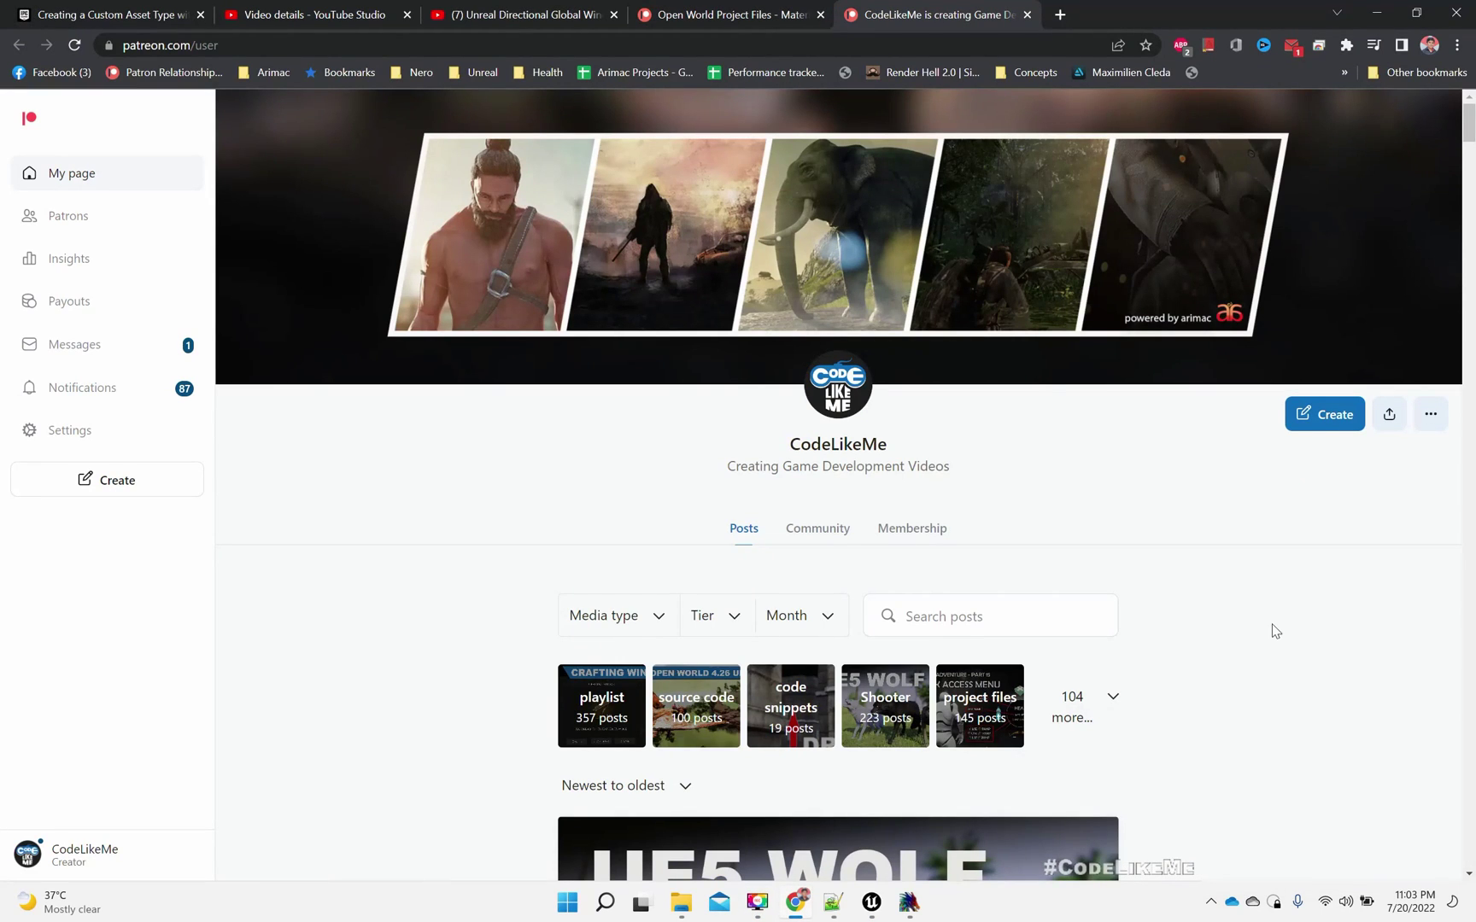
{"action": "scroll", "coordinate": [1275, 631], "scroll_direction": "down", "scroll_amount": 15}
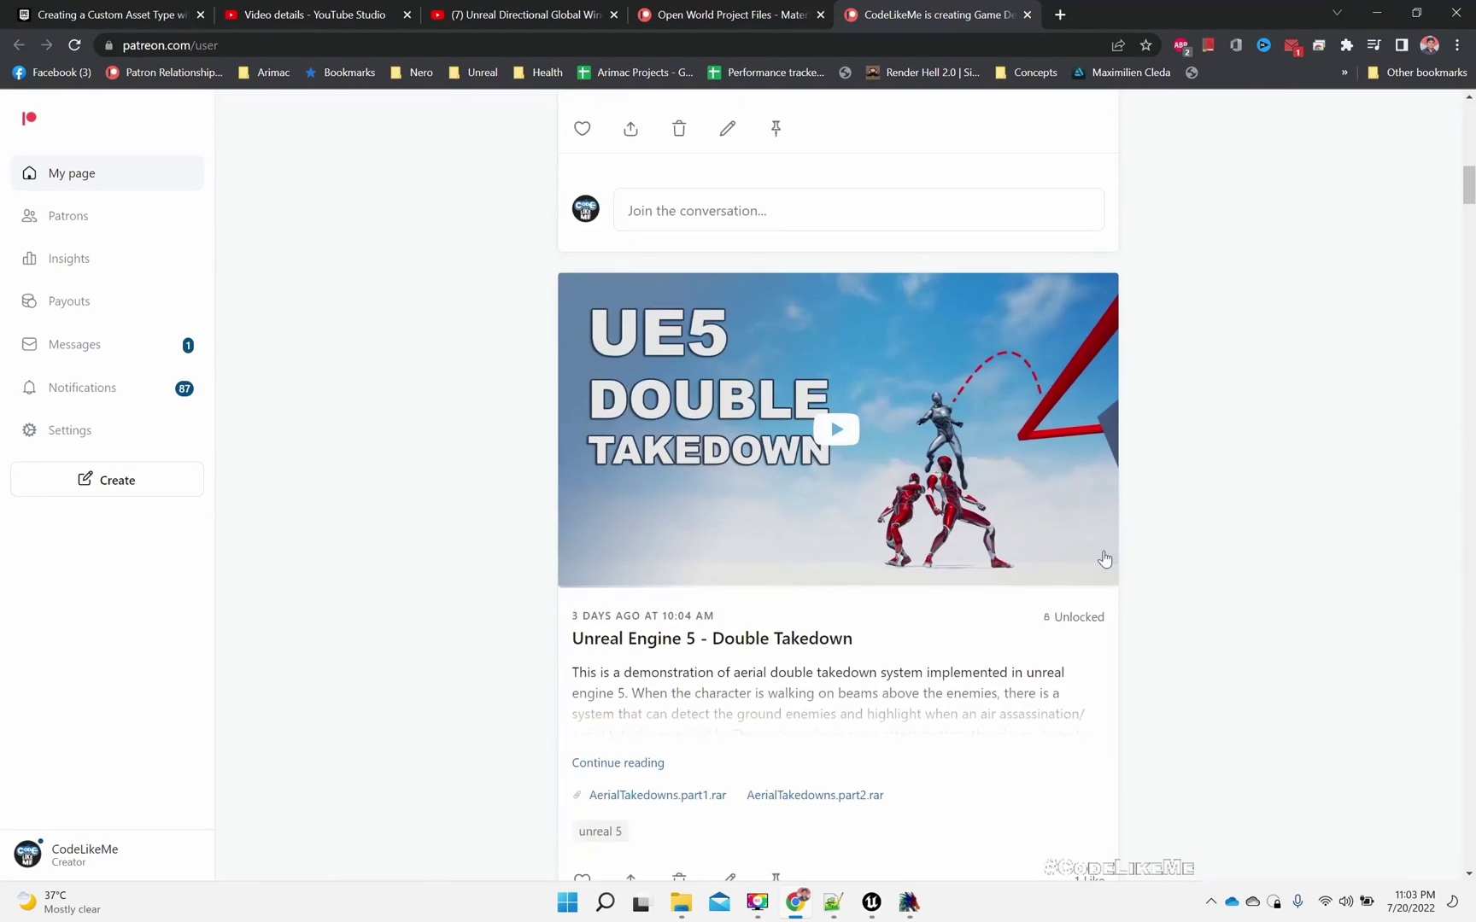
{"action": "scroll", "coordinate": [1105, 559], "scroll_direction": "down", "scroll_amount": 15}
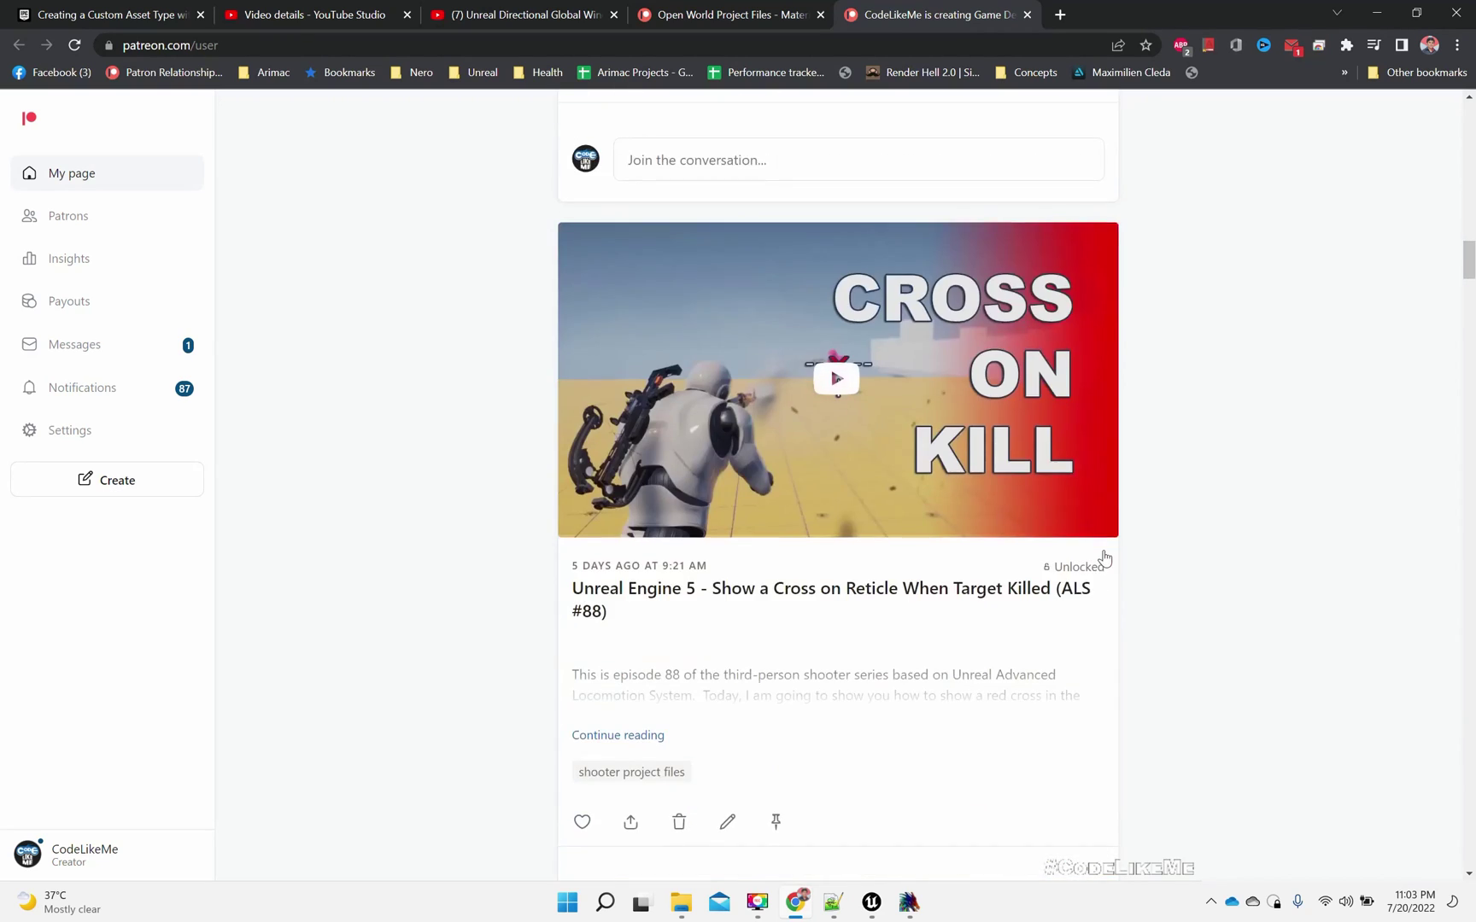
{"action": "scroll", "coordinate": [1105, 559], "scroll_direction": "down", "scroll_amount": 13}
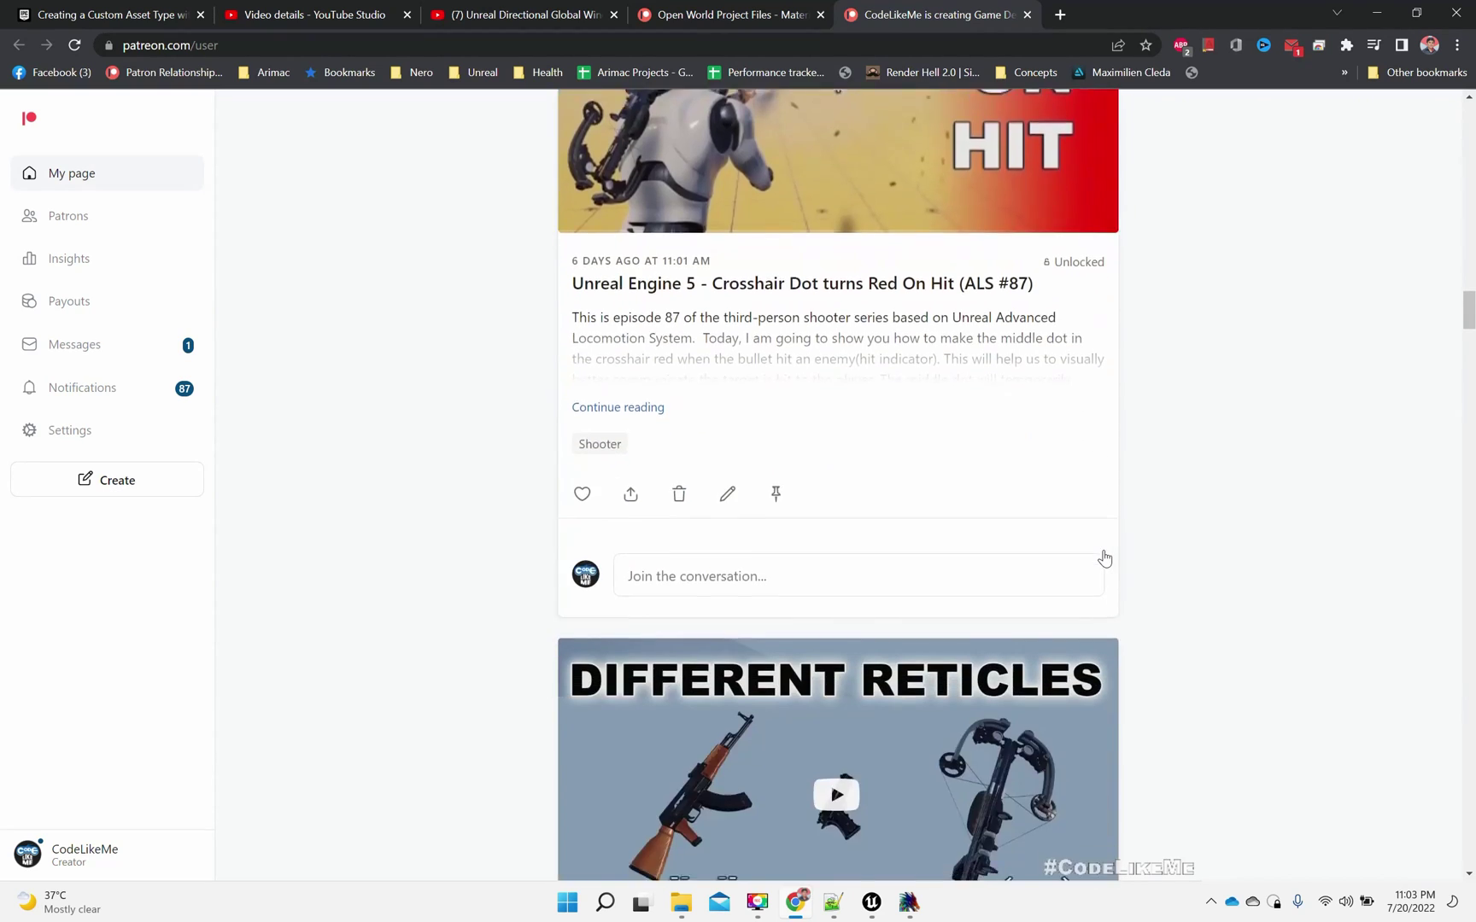
{"action": "scroll", "coordinate": [1104, 559], "scroll_direction": "down", "scroll_amount": 12}
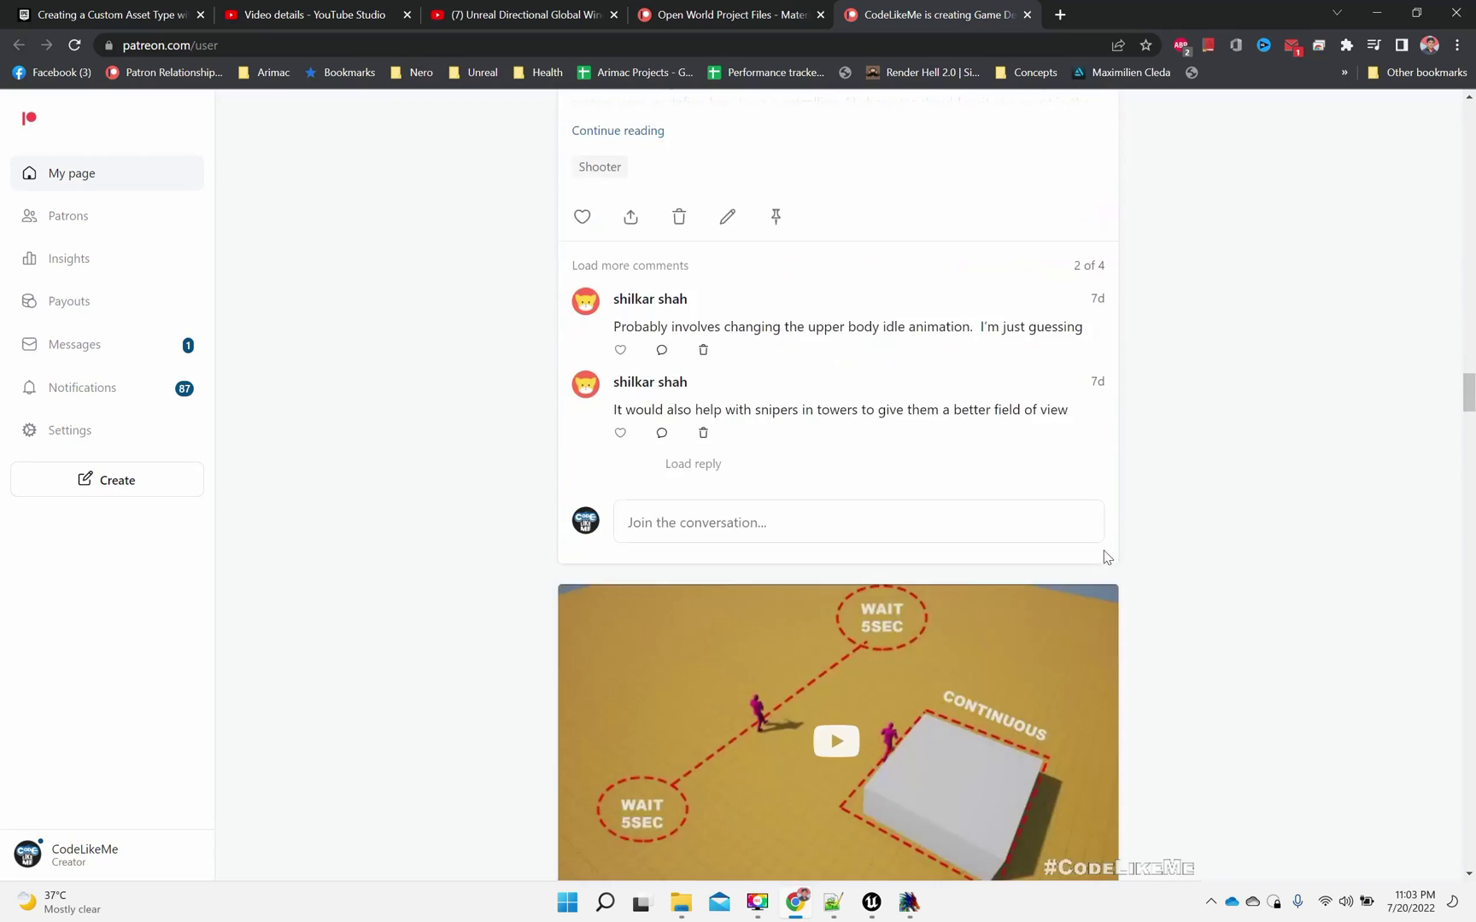
{"action": "scroll", "coordinate": [1104, 559], "scroll_direction": "down", "scroll_amount": 14}
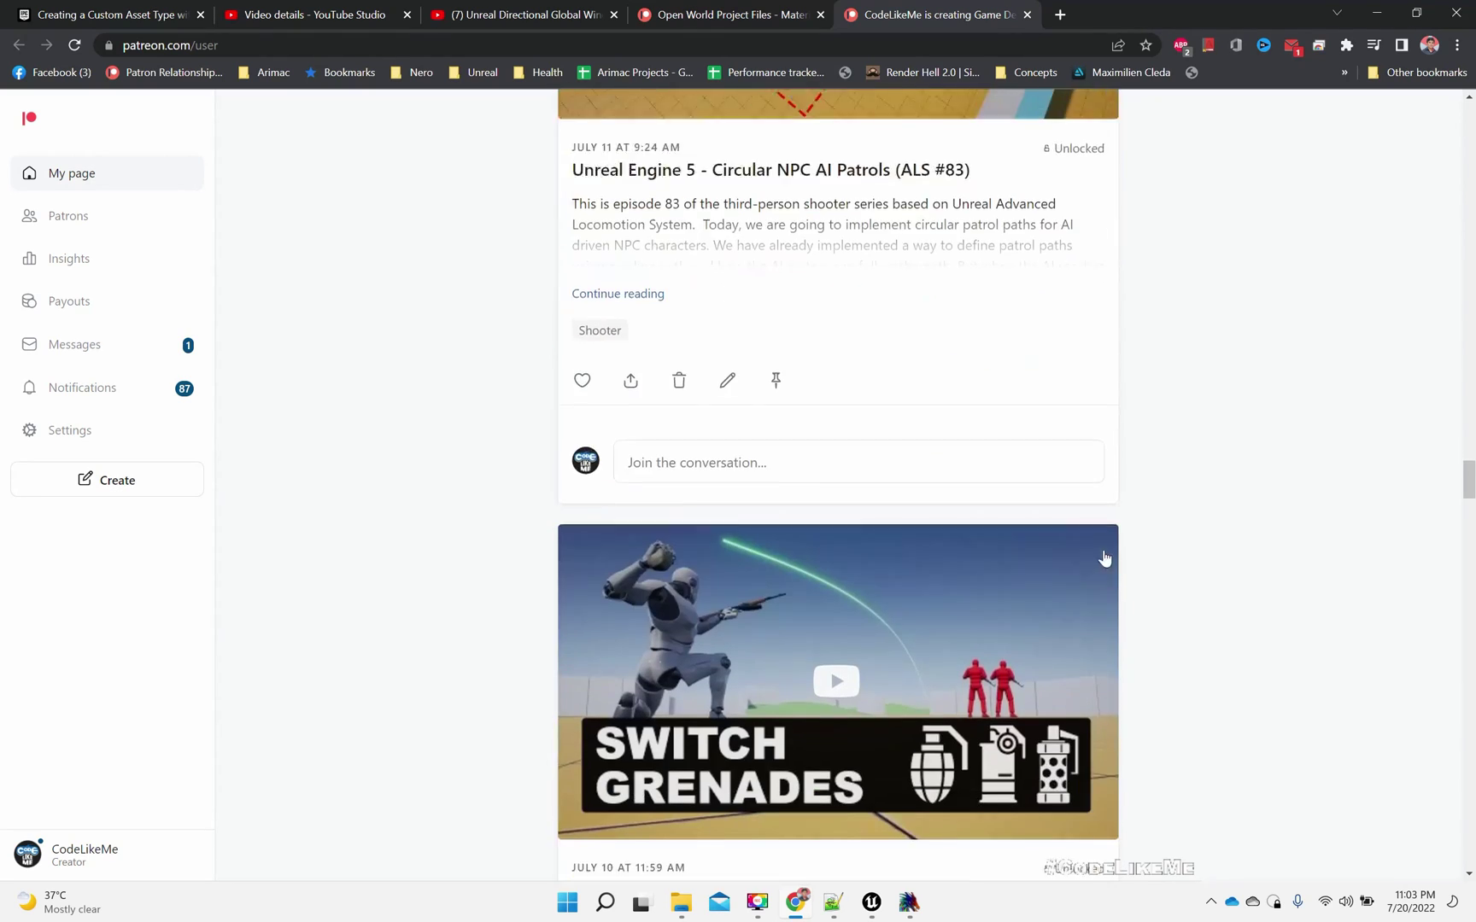
{"action": "scroll", "coordinate": [1104, 558], "scroll_direction": "down", "scroll_amount": 14}
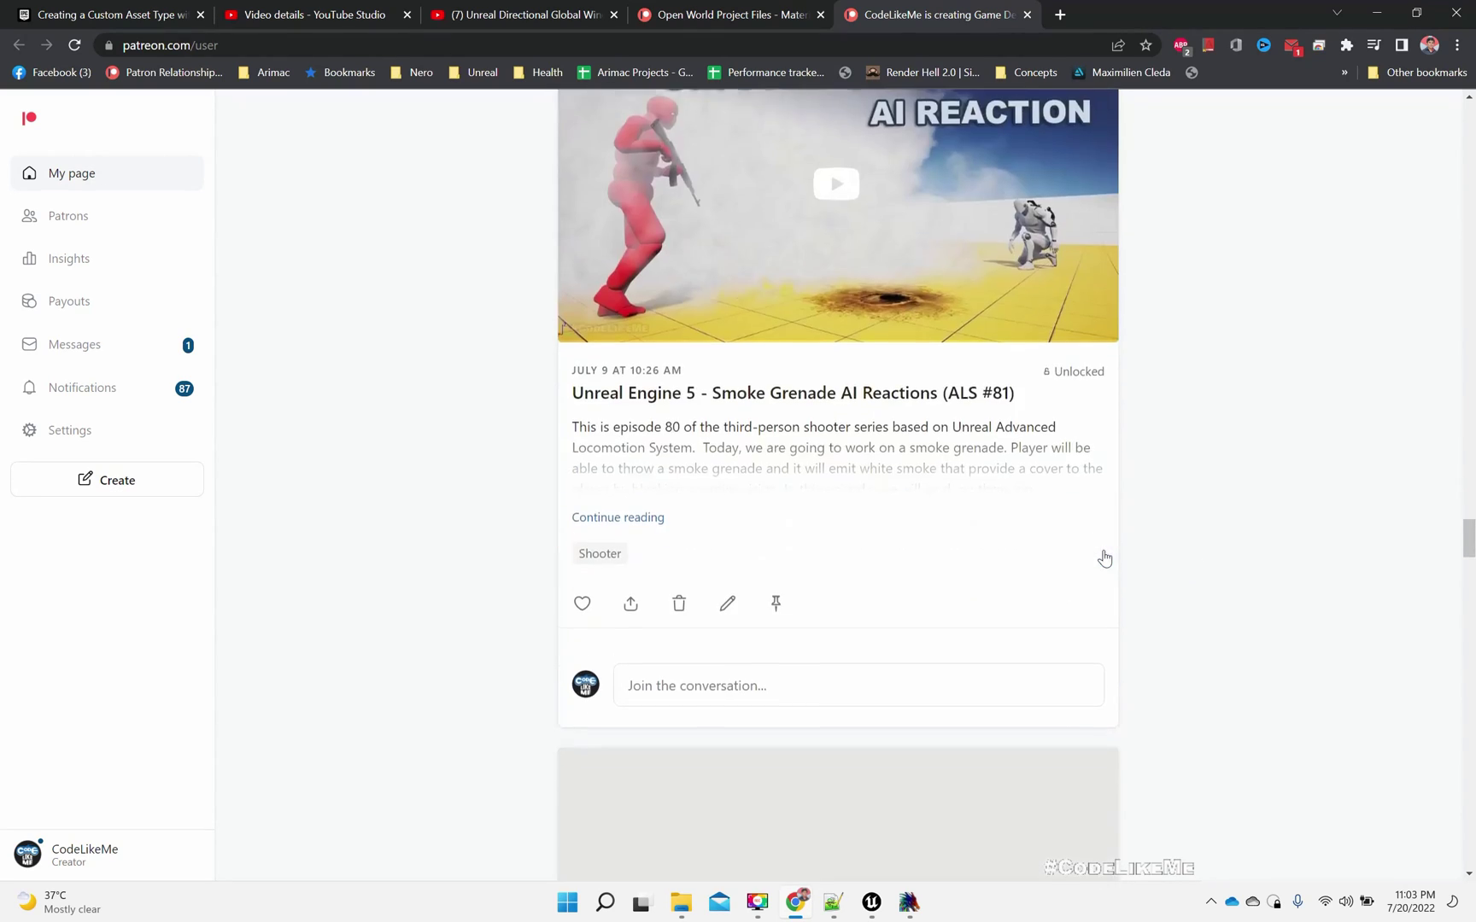
{"action": "scroll", "coordinate": [1104, 559], "scroll_direction": "down", "scroll_amount": 14}
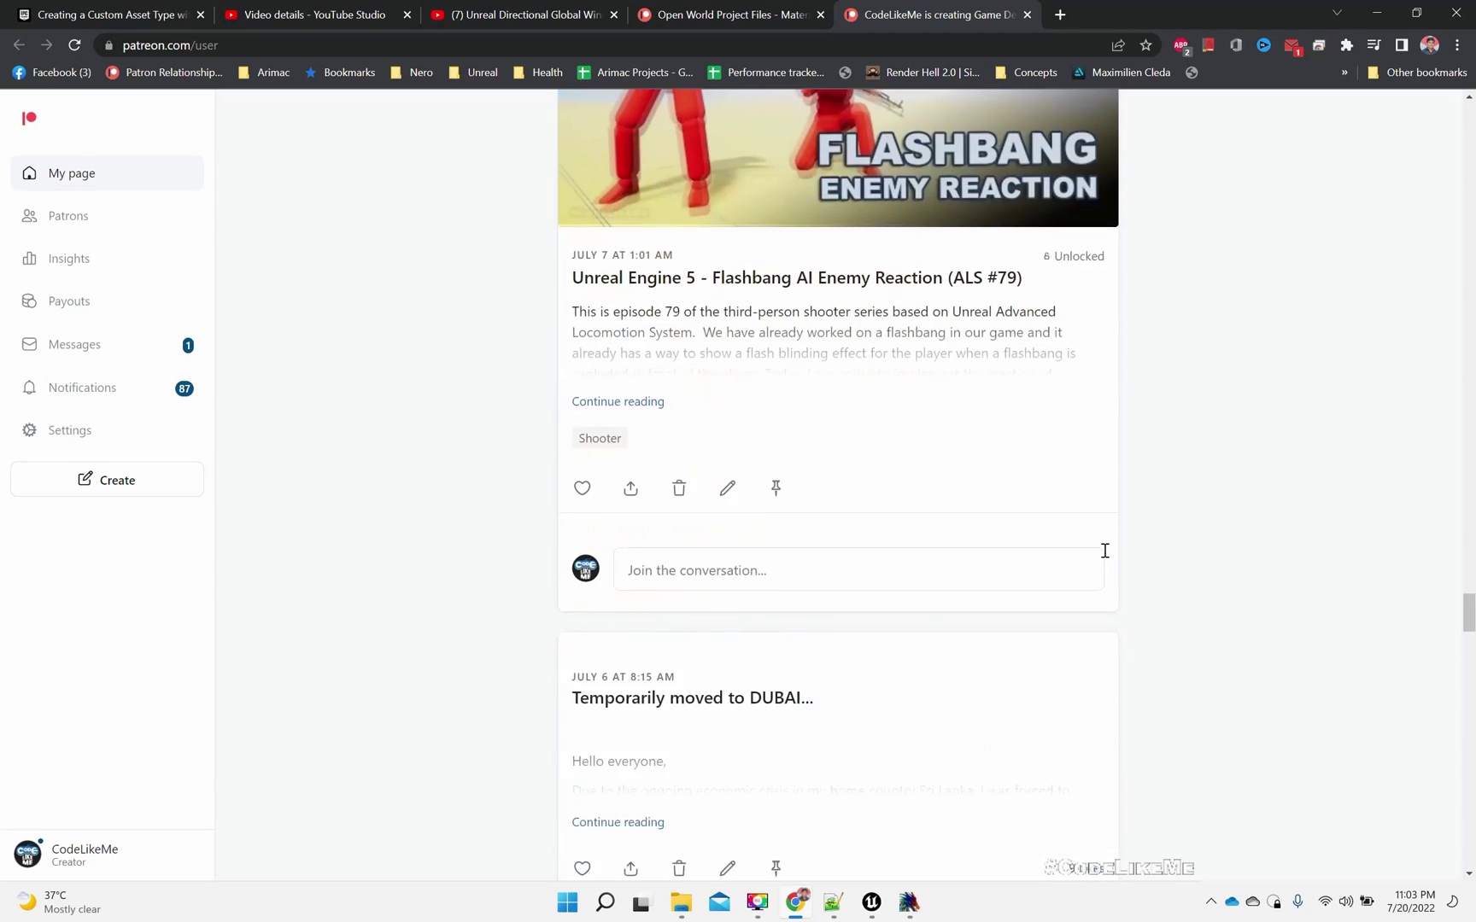
{"action": "scroll", "coordinate": [1104, 555], "scroll_direction": "down", "scroll_amount": 14}
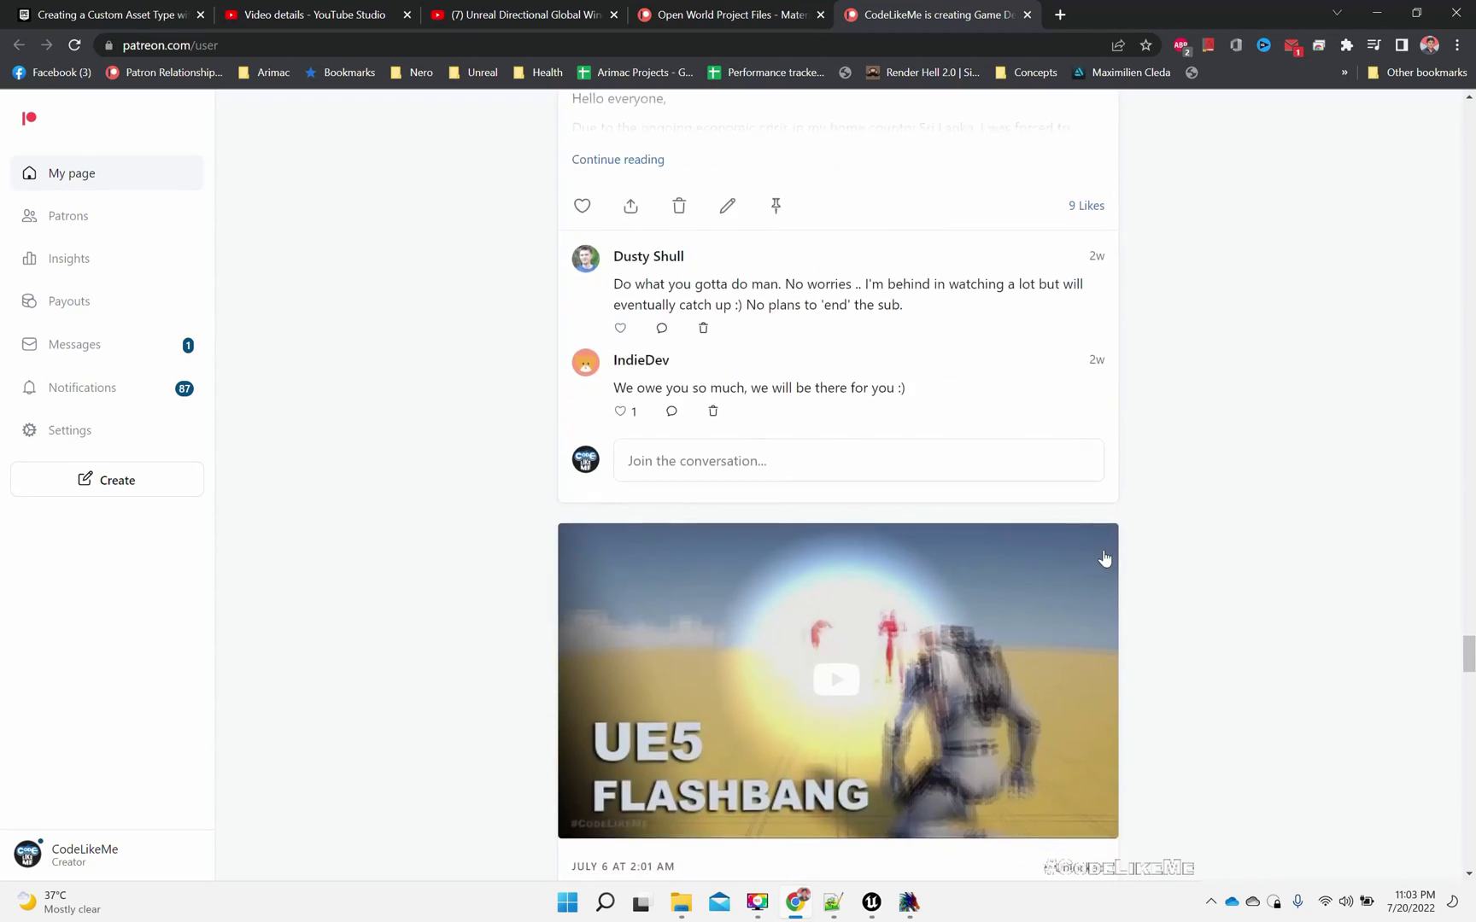